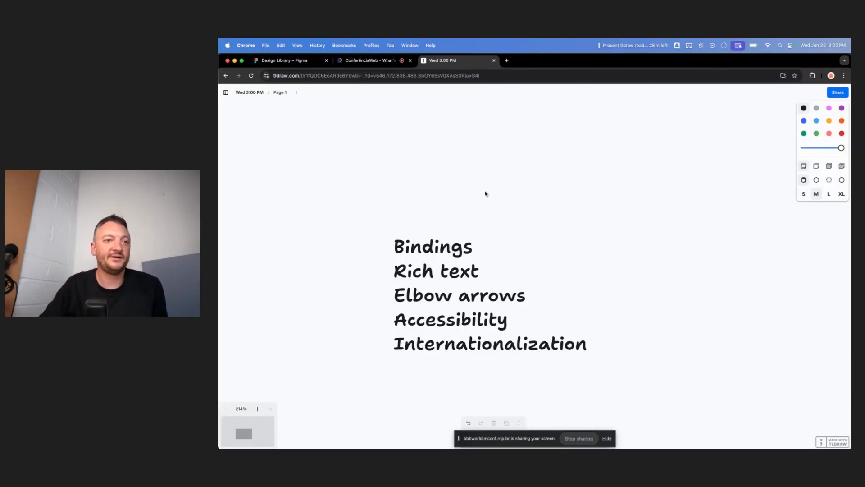
Add a text label reading "tldraw.com" in the empty area above the Bindings list
{"action": "scroll", "coordinate": [485, 194], "scroll_direction": "down", "scroll_amount": 2}
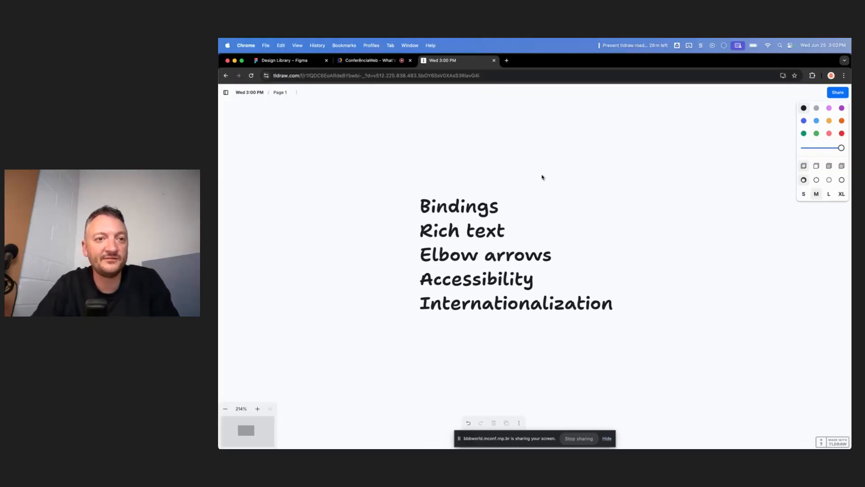
{"action": "scroll", "coordinate": [543, 177], "scroll_direction": "up", "scroll_amount": 5}
{"action": "double_click", "coordinate": [527, 166]}
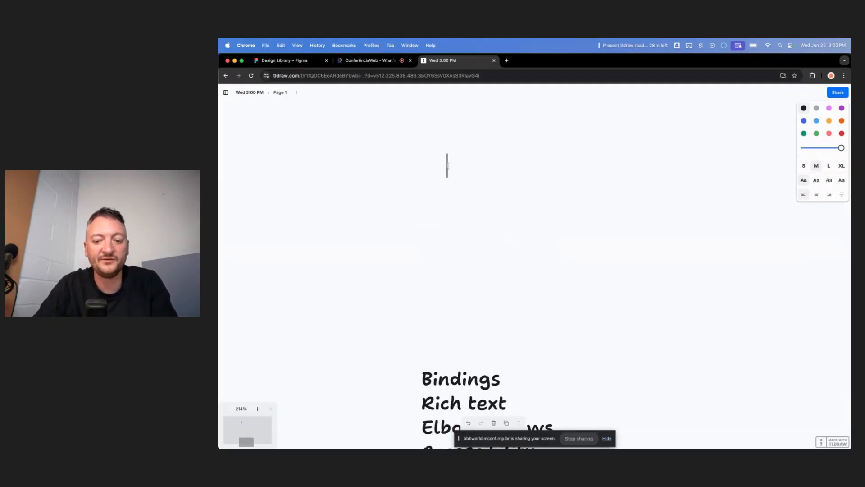
{"action": "type", "text": "tldraw.com"}
{"action": "key", "text": "Escape"}
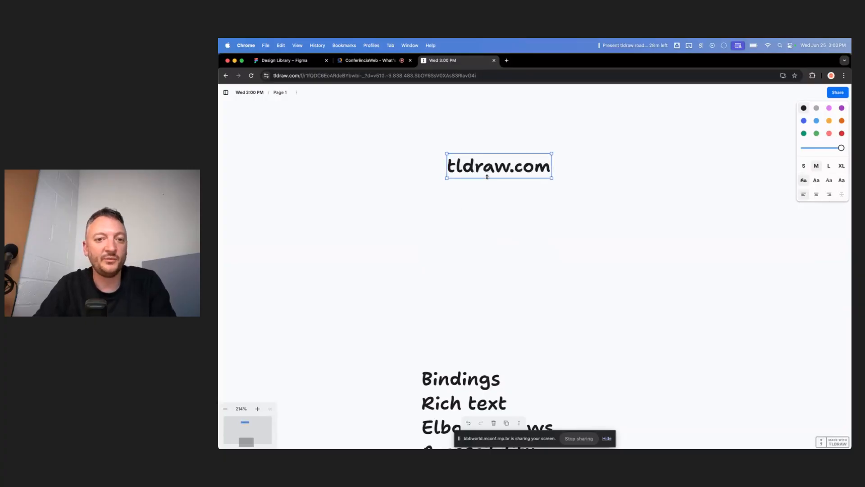
Enlarge the tldraw.com label and place a copy below it that reads "tldraw SDK"
{"action": "left_click_drag", "start_coordinate": [486, 177], "coordinate": [615, 264]}
{"action": "double_click", "coordinate": [614, 264]}
{"action": "key", "text": "shift+End"}
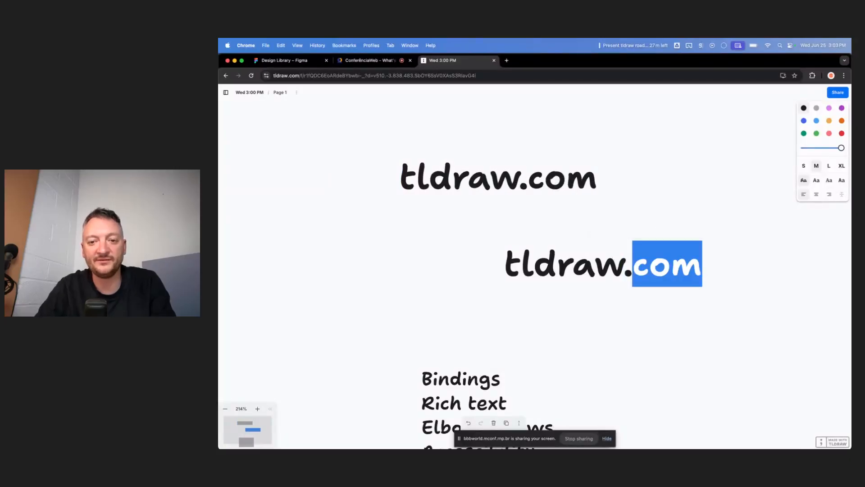
{"action": "type", "text": "dev"}
{"action": "key", "text": "BackSpace"}
{"action": "key", "text": "BackSpace"}
{"action": "key", "text": "BackSpace"}
{"action": "key", "text": "BackSpace"}
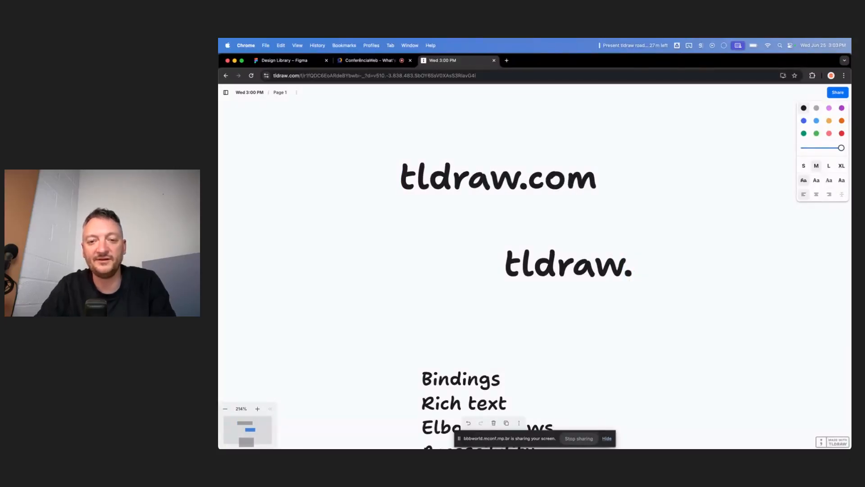
{"action": "type", "text": "SDLK"}
{"action": "key", "text": "BackSpace"}
{"action": "key", "text": "BackSpace"}
{"action": "type", "text": "K"}
{"action": "key", "text": "Escape"}
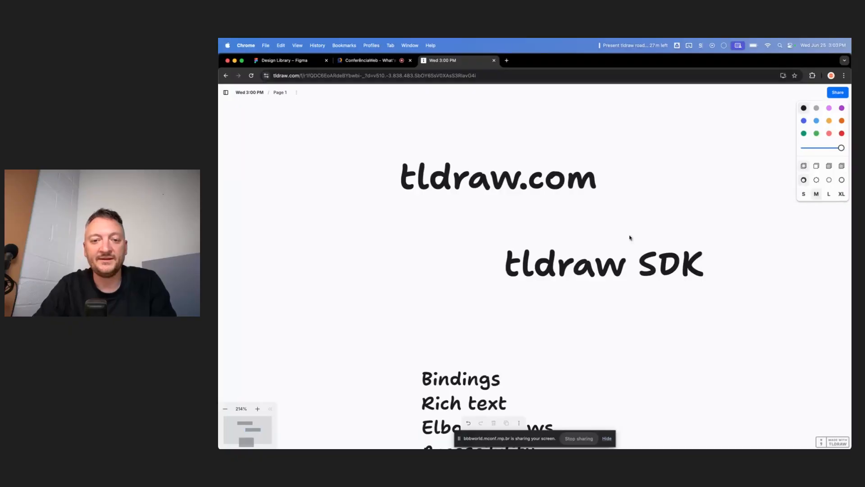
Try drawing and resizing a rectangle over the two headings, and delete it
{"action": "key", "text": "r"}
{"action": "left_click", "coordinate": [503, 231]}
{"action": "left_click_drag", "start_coordinate": [503, 230], "coordinate": [479, 221]}
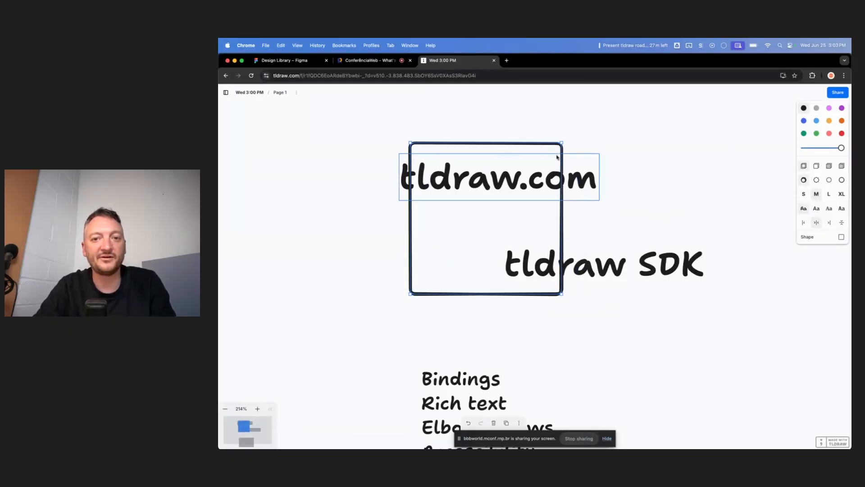
{"action": "left_click_drag", "start_coordinate": [561, 143], "coordinate": [543, 232]}
{"action": "key", "text": "BackSpace"}
Open tldraw.dev in a new browser tab and go to the embedded demo canvas on its home page
{"action": "key", "text": "super+t"}
{"action": "type", "text": "tldraw.dev"}
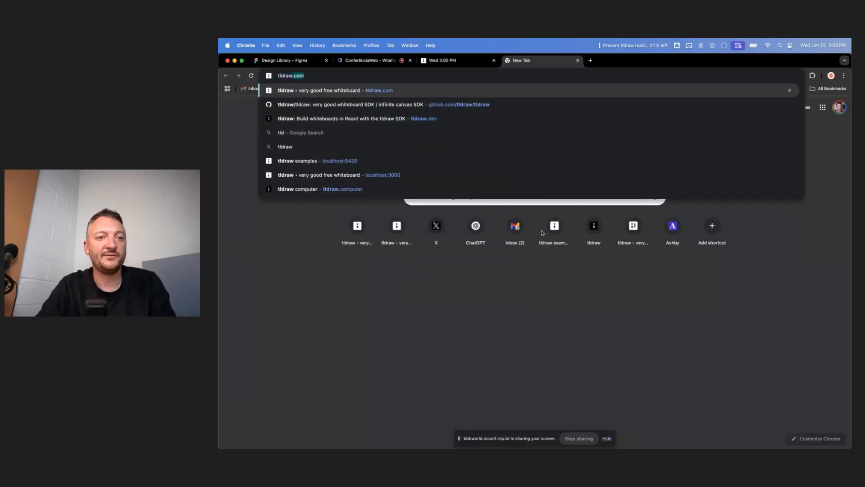
{"action": "key", "text": "Return"}
{"action": "scroll", "coordinate": [599, 272], "scroll_direction": "down", "scroll_amount": 6}
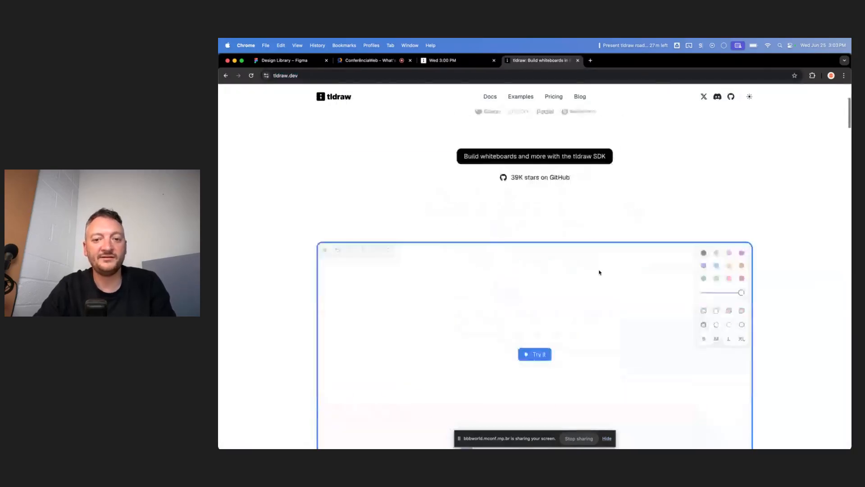
{"action": "scroll", "coordinate": [599, 272], "scroll_direction": "up", "scroll_amount": 2}
Activate the demo canvas, draw a large looping freehand scribble on it, and close the tldraw.dev tab
{"action": "left_click", "coordinate": [540, 274]}
{"action": "key", "text": "d"}
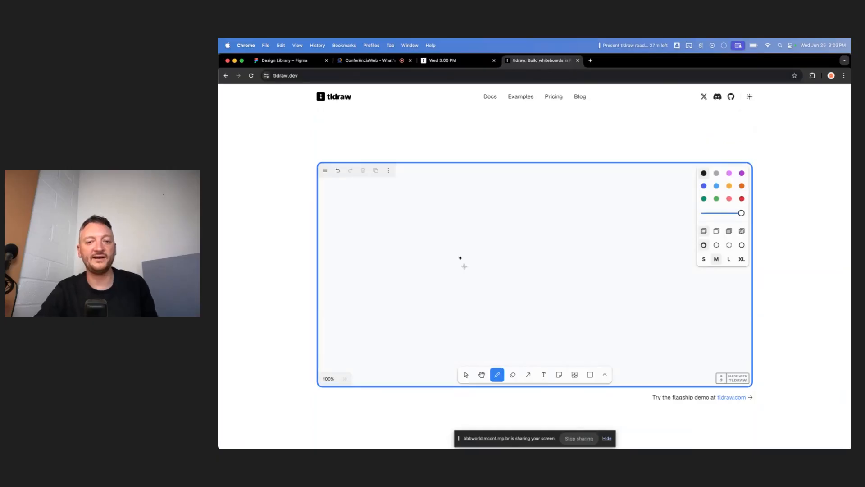
{"action": "mouse_move", "coordinate": [462, 259]}
{"action": "left_mouse_down"}
{"action": "mouse_move", "coordinate": [325, 199]}
{"action": "mouse_move", "coordinate": [508, 267]}
{"action": "mouse_move", "coordinate": [460, 231]}
{"action": "mouse_move", "coordinate": [593, 246]}
{"action": "mouse_move", "coordinate": [610, 264]}
{"action": "left_mouse_up"}
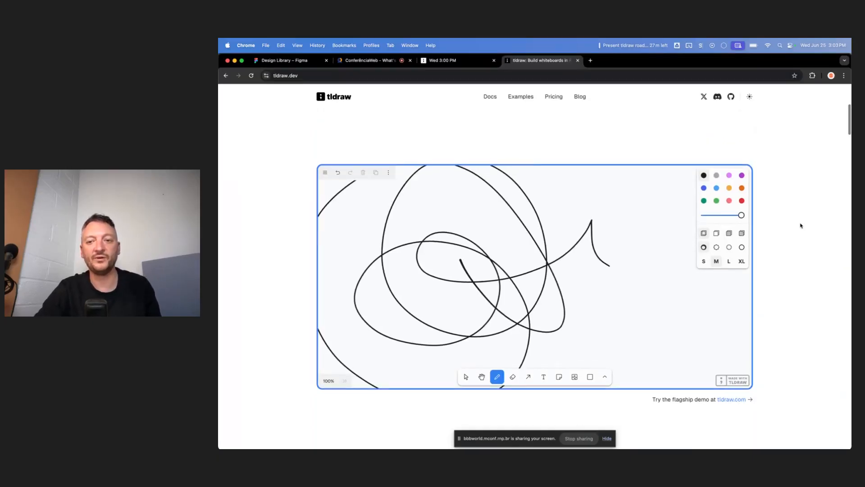
{"action": "scroll", "coordinate": [799, 224], "scroll_direction": "up", "scroll_amount": 3}
{"action": "scroll", "coordinate": [800, 224], "scroll_direction": "down", "scroll_amount": 4}
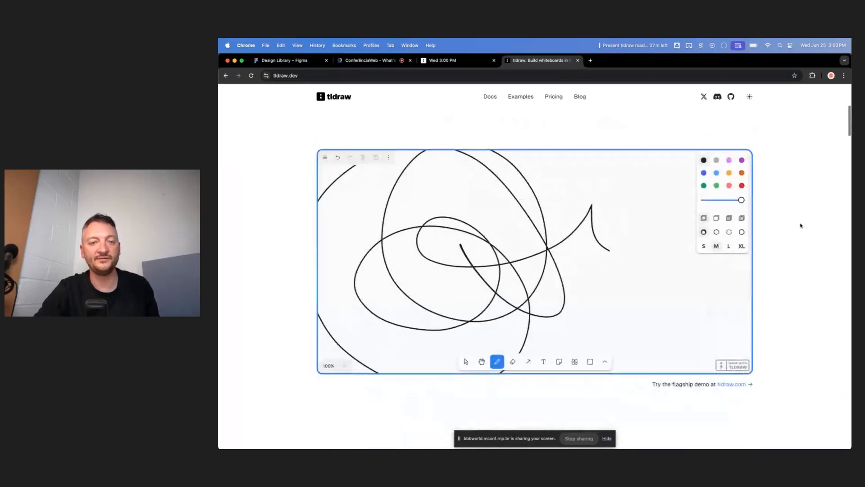
{"action": "left_click", "coordinate": [577, 60]}
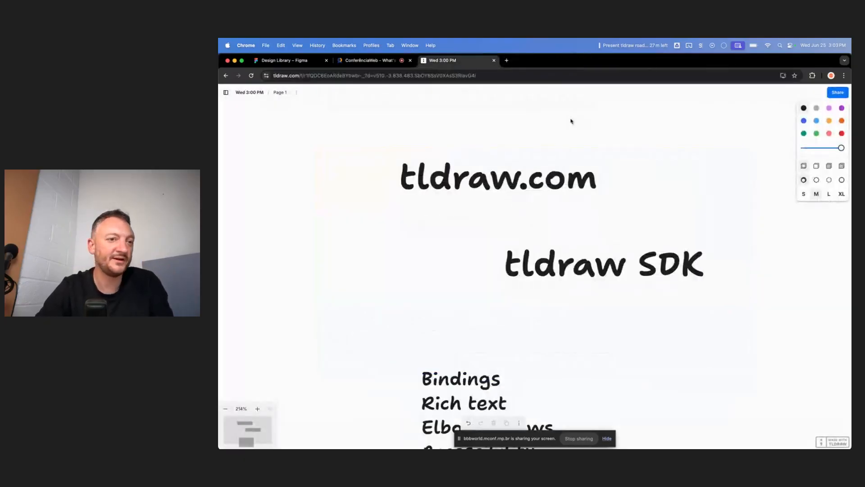
{"action": "scroll", "coordinate": [570, 121], "scroll_direction": "up", "scroll_amount": 1}
{"action": "scroll", "coordinate": [512, 193], "scroll_direction": "down", "scroll_amount": 5}
{"action": "left_click", "coordinate": [512, 193]}
{"action": "scroll", "coordinate": [513, 194], "scroll_direction": "up", "scroll_amount": 5}
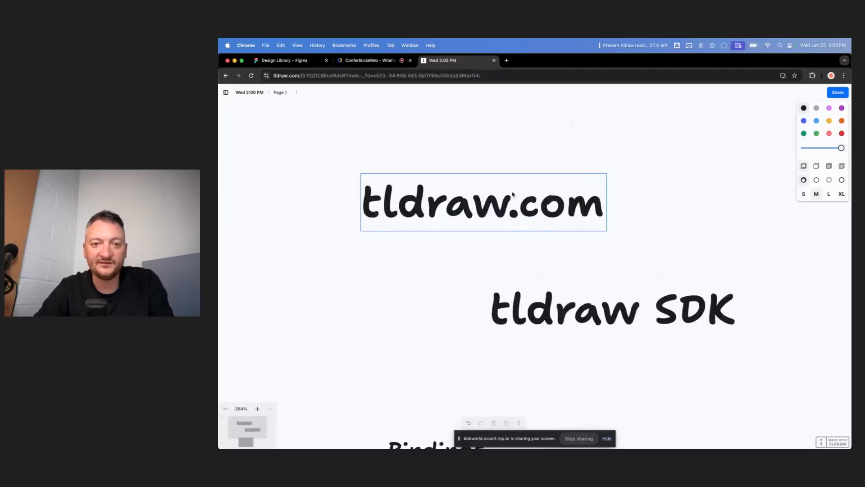
{"action": "scroll", "coordinate": [513, 194], "scroll_direction": "up", "scroll_amount": 1}
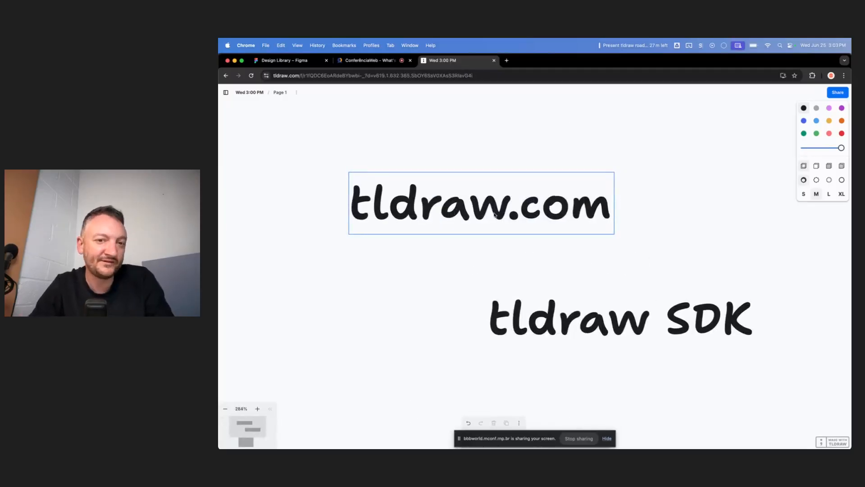
{"action": "key", "text": "super+alt+j"}
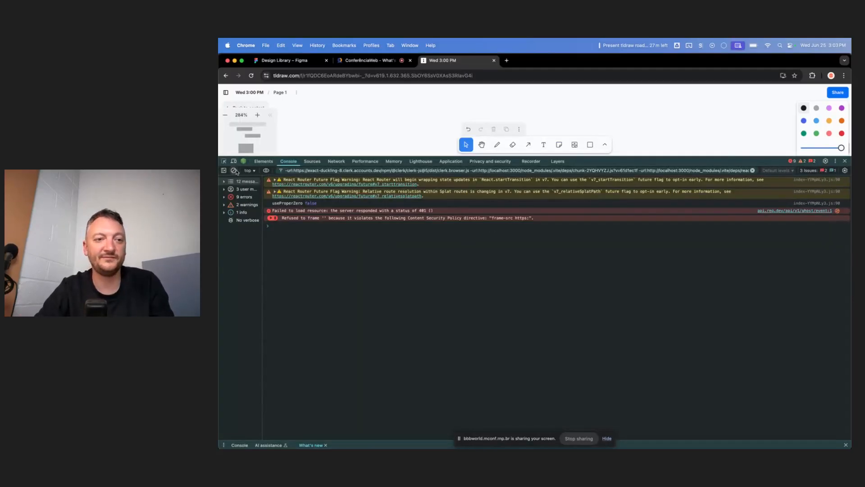
{"action": "left_click", "coordinate": [845, 161]}
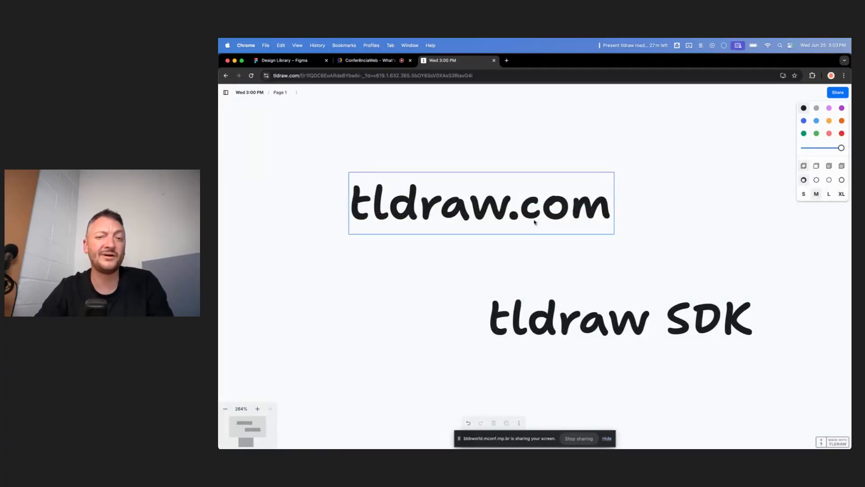
Reposition the two headings so that "tldraw SDK" sits close beneath "tldraw.com", offset to the right
{"action": "left_click_drag", "start_coordinate": [534, 221], "coordinate": [555, 206]}
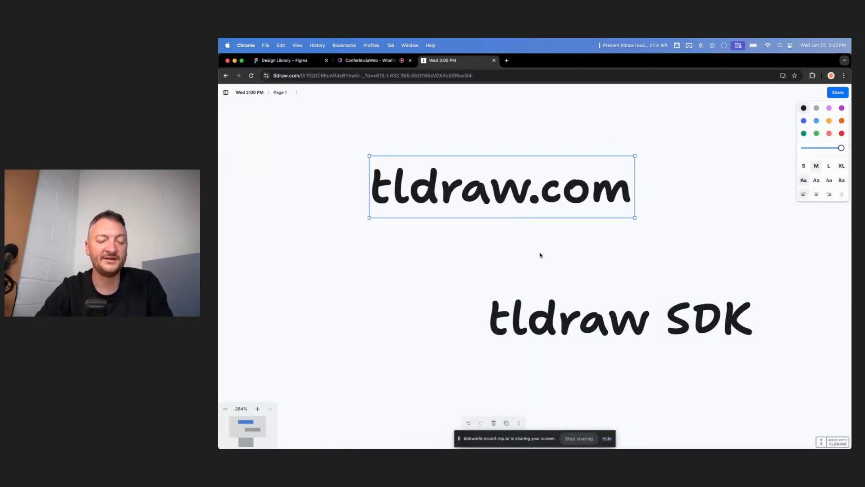
{"action": "scroll", "coordinate": [540, 255], "scroll_direction": "down", "scroll_amount": 3}
{"action": "left_click_drag", "start_coordinate": [552, 302], "coordinate": [537, 255]}
{"action": "scroll", "coordinate": [551, 294], "scroll_direction": "up", "scroll_amount": 3}
{"action": "scroll", "coordinate": [550, 294], "scroll_direction": "up", "scroll_amount": 1}
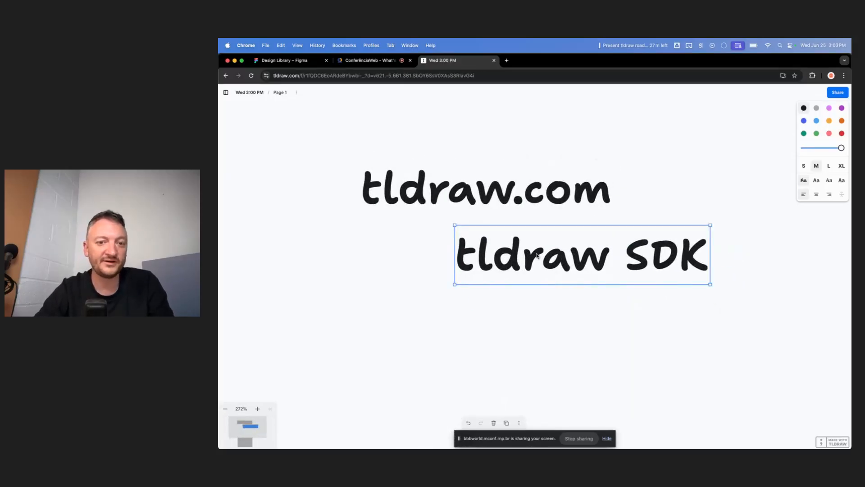
{"action": "scroll", "coordinate": [537, 255], "scroll_direction": "up", "scroll_amount": 2}
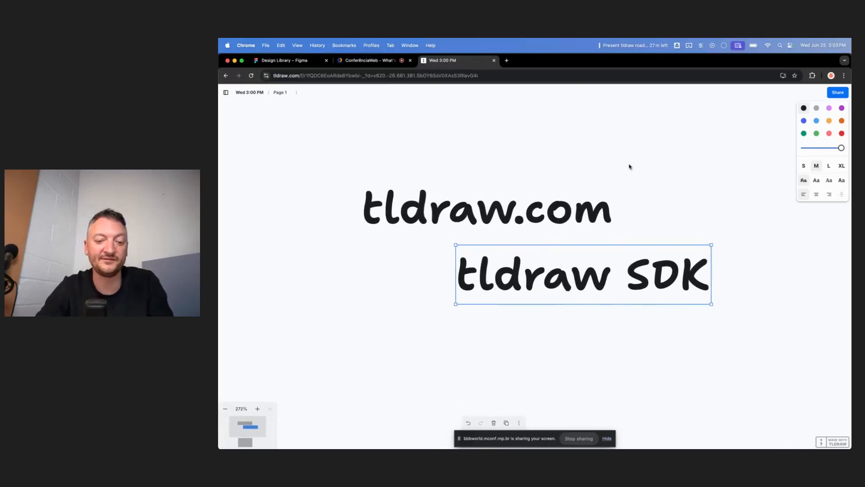
Open YouTube in a new incognito window and accept all cookies
{"action": "key", "text": "super+shift+n"}
{"action": "type", "text": "yout"}
{"action": "key", "text": "Return"}
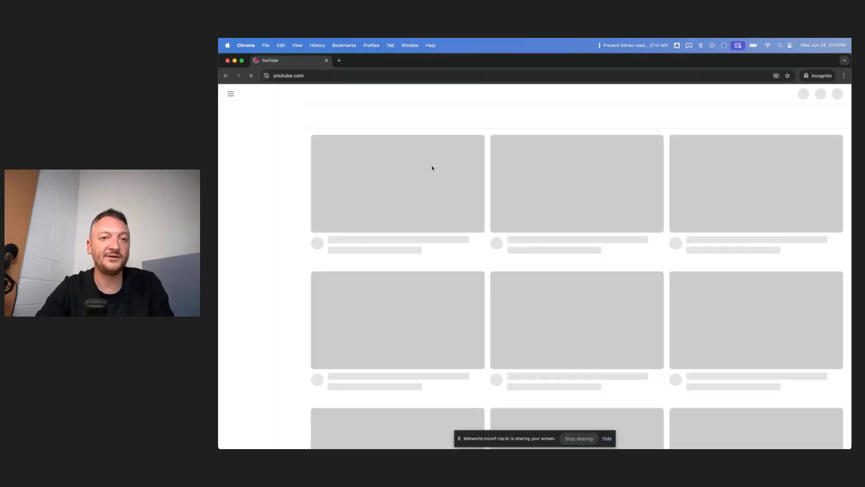
{"action": "left_click", "coordinate": [577, 381]}
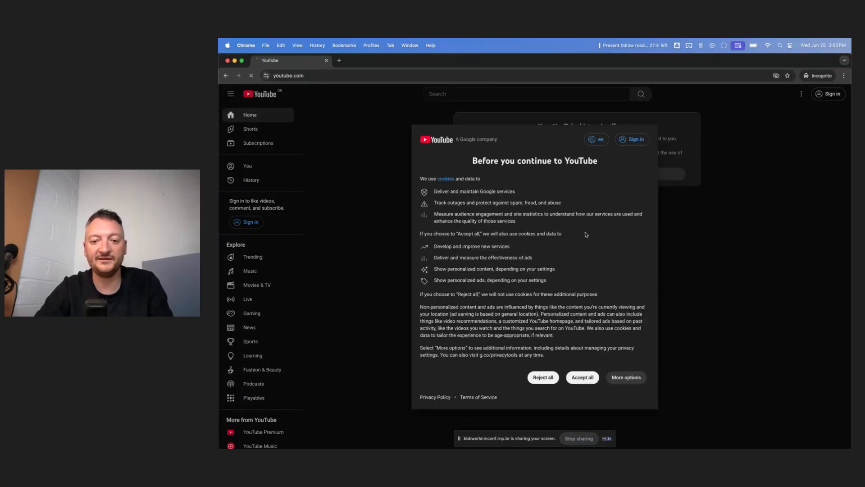
Search YouTube for "big blue button"
{"action": "left_click", "coordinate": [455, 94]}
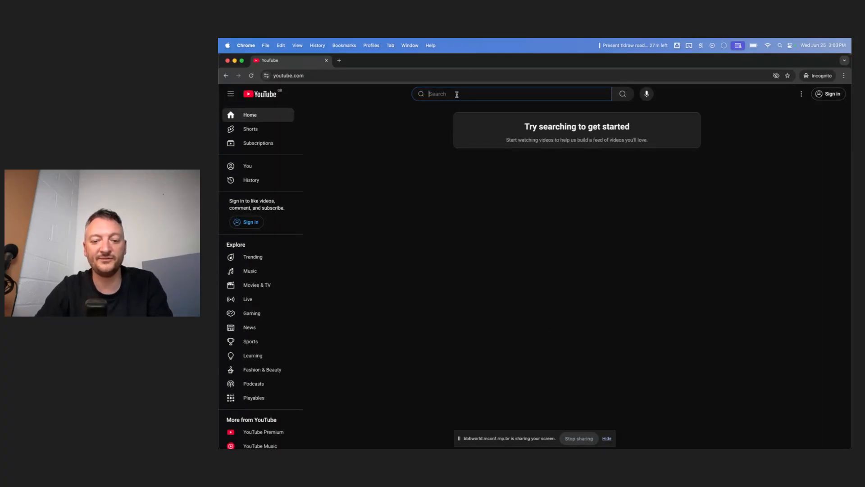
{"action": "type", "text": "big"}
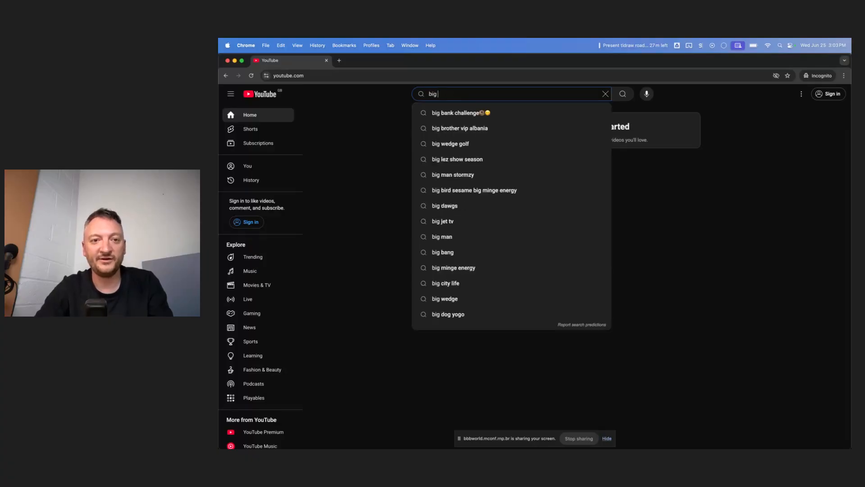
{"action": "type", "text": " blue button"}
{"action": "key", "text": "Return"}
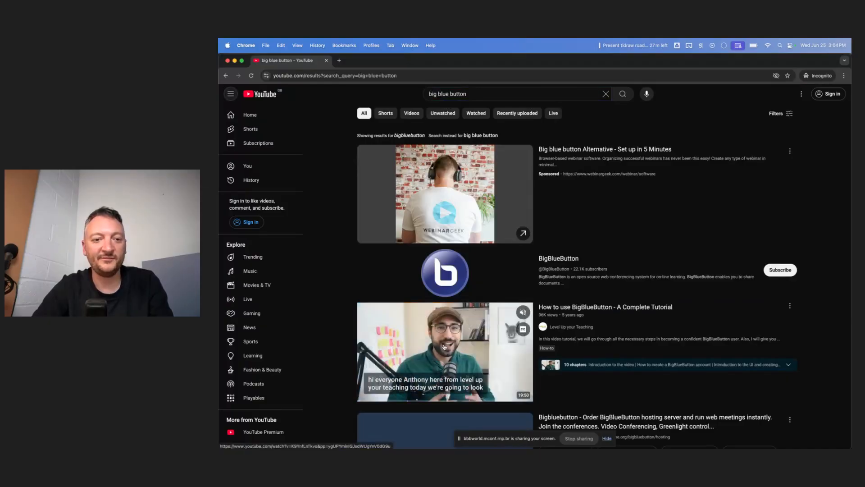
Copy the link of the video "How to use BigBlueButton - A Complete Tutorial" and paste it onto the tldraw canvas
{"action": "left_click", "coordinate": [444, 351]}
{"action": "left_click", "coordinate": [380, 76]}
{"action": "key", "text": "super+c"}
{"action": "key", "text": "super+grave"}
{"action": "key", "text": "super+v"}
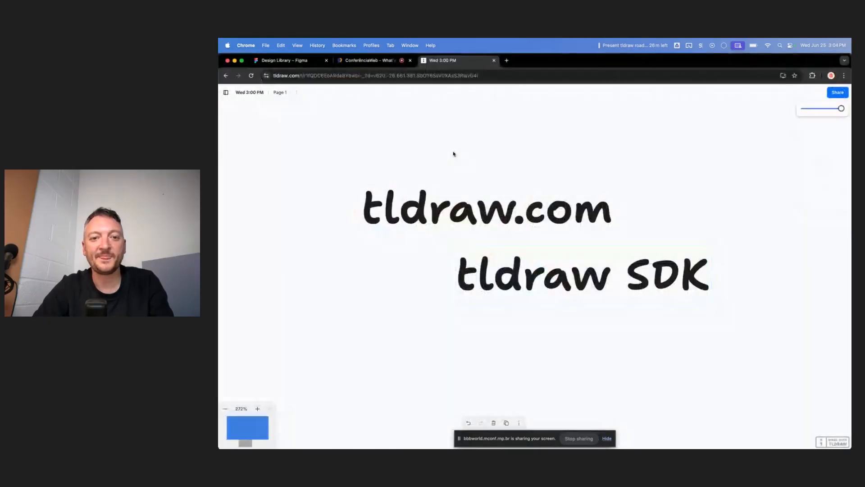
Move the embedded video to the right of the Bindings list and shrink it to fit beside the text
{"action": "key", "text": "shift+2"}
{"action": "scroll", "coordinate": [547, 184], "scroll_direction": "down", "scroll_amount": 10}
{"action": "left_click_drag", "start_coordinate": [541, 185], "coordinate": [689, 231]}
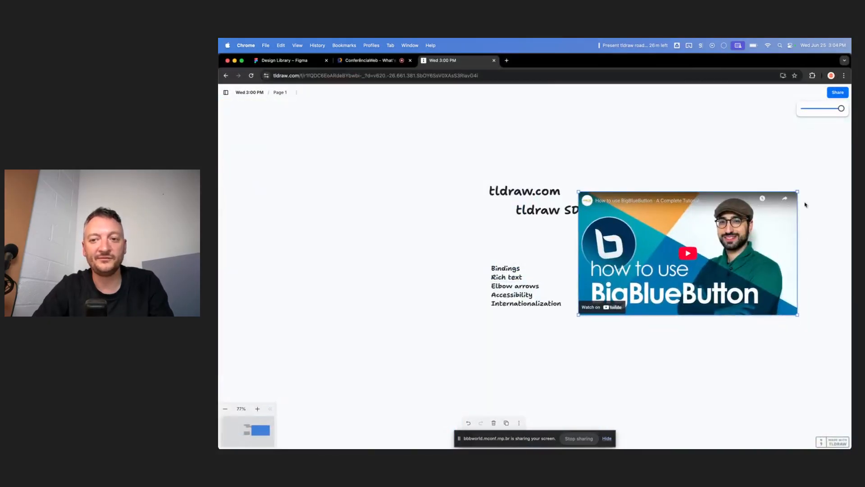
{"action": "left_click_drag", "start_coordinate": [798, 192], "coordinate": [676, 261]}
Draw red glasses over the man's eyes in the video thumbnail with highlighter dots and freehand strokes
{"action": "scroll", "coordinate": [659, 265], "scroll_direction": "up", "scroll_amount": 10}
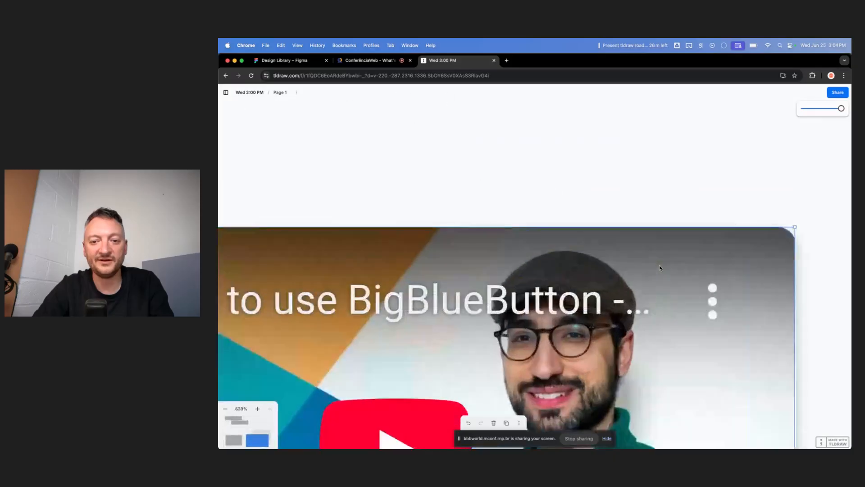
{"action": "scroll", "coordinate": [507, 365], "scroll_direction": "down", "scroll_amount": 3}
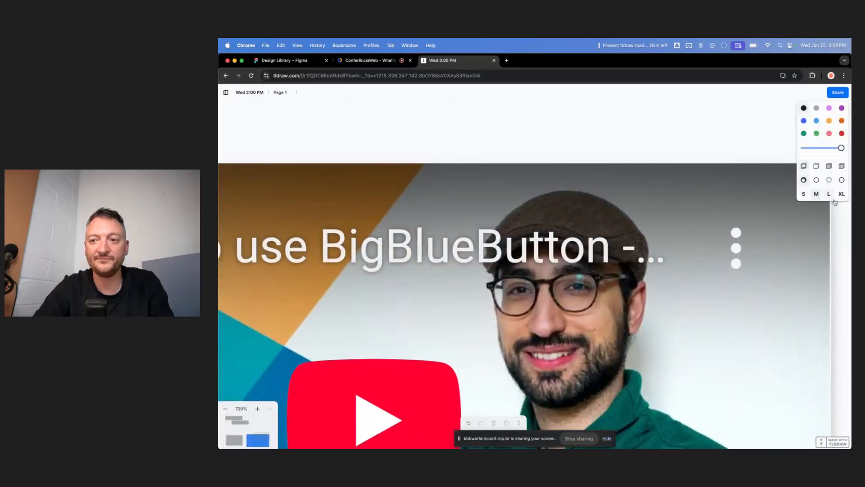
{"action": "left_click", "coordinate": [578, 281]}
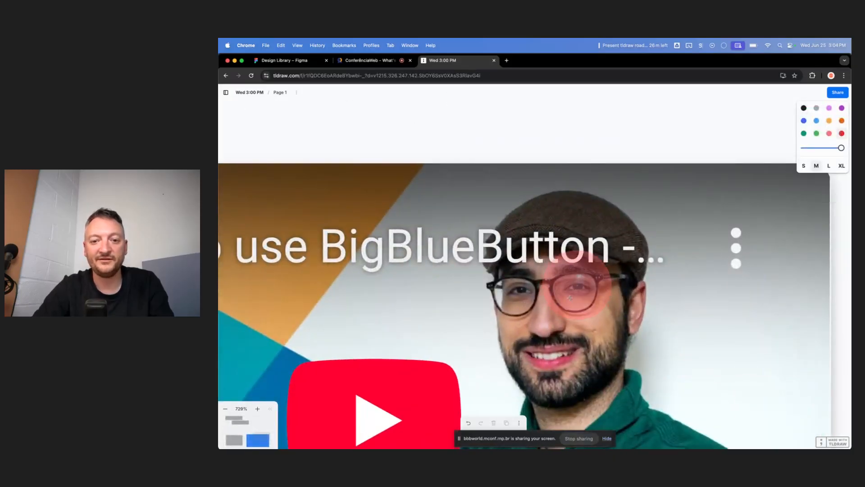
{"action": "left_click", "coordinate": [487, 300]}
{"action": "mouse_move", "coordinate": [525, 305]}
{"action": "left_mouse_down"}
{"action": "mouse_move", "coordinate": [503, 291]}
{"action": "mouse_move", "coordinate": [507, 317]}
{"action": "left_mouse_up"}
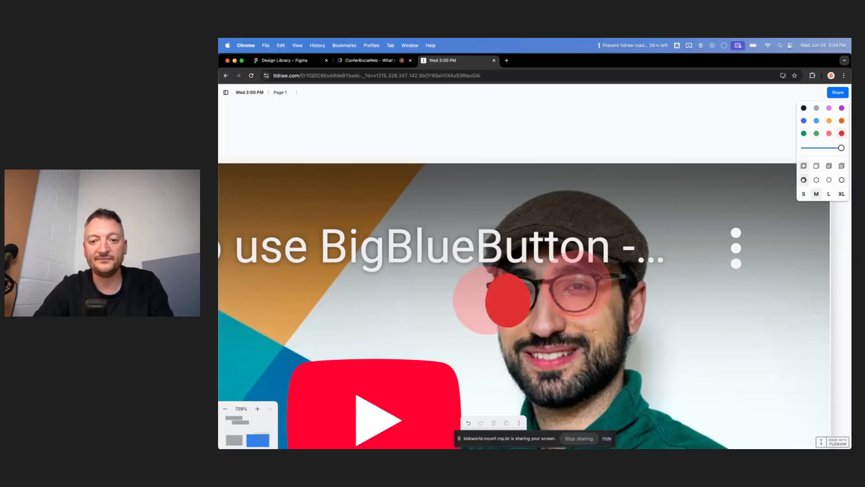
{"action": "left_click_drag", "start_coordinate": [579, 291], "coordinate": [580, 299]}
{"action": "left_click_drag", "start_coordinate": [527, 289], "coordinate": [647, 275]}
Activate the embedded BigBlueButton video and start playing it on the canvas
{"action": "scroll", "coordinate": [608, 350], "scroll_direction": "down", "scroll_amount": 3}
{"action": "key", "text": "v"}
{"action": "left_click", "coordinate": [475, 363]}
{"action": "left_click", "coordinate": [475, 364]}
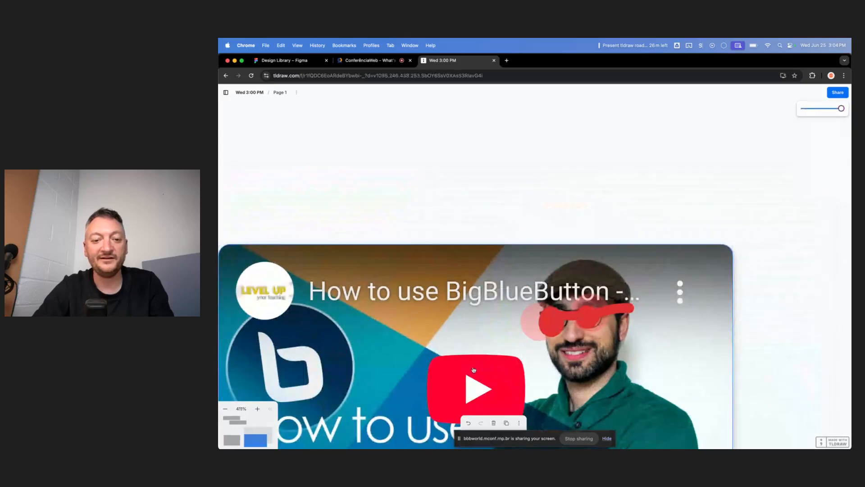
{"action": "left_click", "coordinate": [473, 369]}
Select the red drawings on top of the video and delete them
{"action": "left_click", "coordinate": [552, 182]}
{"action": "left_click_drag", "start_coordinate": [485, 203], "coordinate": [665, 396]}
{"action": "scroll", "coordinate": [621, 292], "scroll_direction": "down", "scroll_amount": 5}
{"action": "scroll", "coordinate": [621, 284], "scroll_direction": "up", "scroll_amount": 2}
{"action": "key", "text": "BackSpace"}
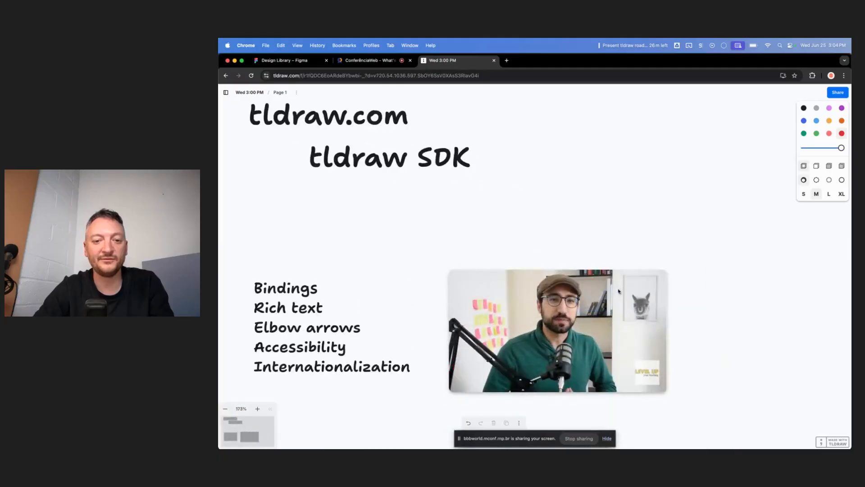
Move the embedded video up and turn it almost upside down before deleting it from the canvas
{"action": "left_click_drag", "start_coordinate": [551, 302], "coordinate": [566, 243]}
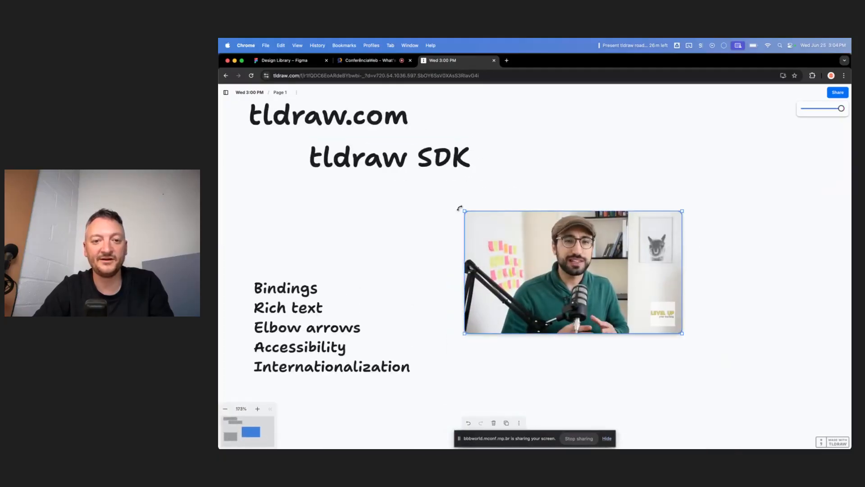
{"action": "left_click_drag", "start_coordinate": [460, 208], "coordinate": [511, 157]}
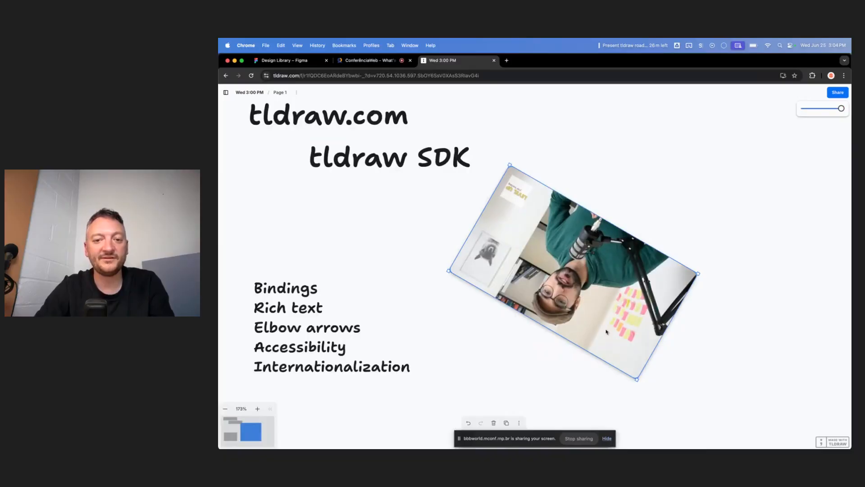
{"action": "key", "text": "BackSpace"}
Enlarge the "tldraw SDK" heading to nearly twice its size and shift it left below "tldraw.com"
{"action": "scroll", "coordinate": [445, 308], "scroll_direction": "left", "scroll_amount": 6}
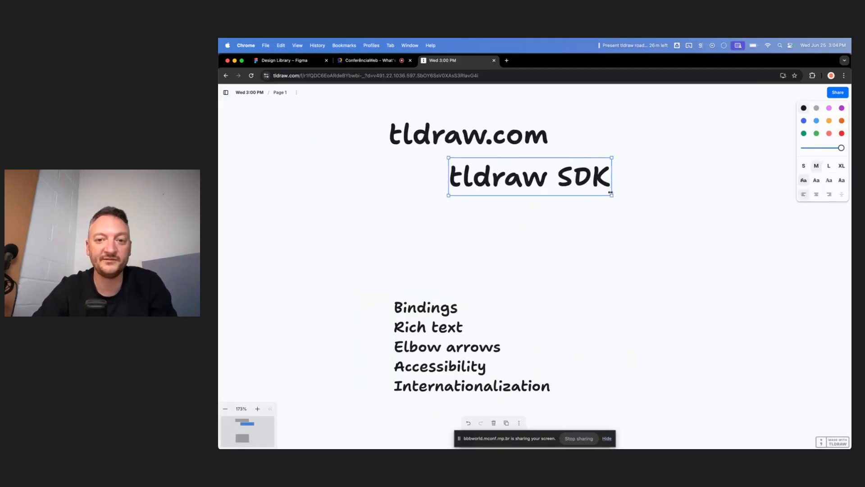
{"action": "left_click_drag", "start_coordinate": [610, 193], "coordinate": [657, 228]}
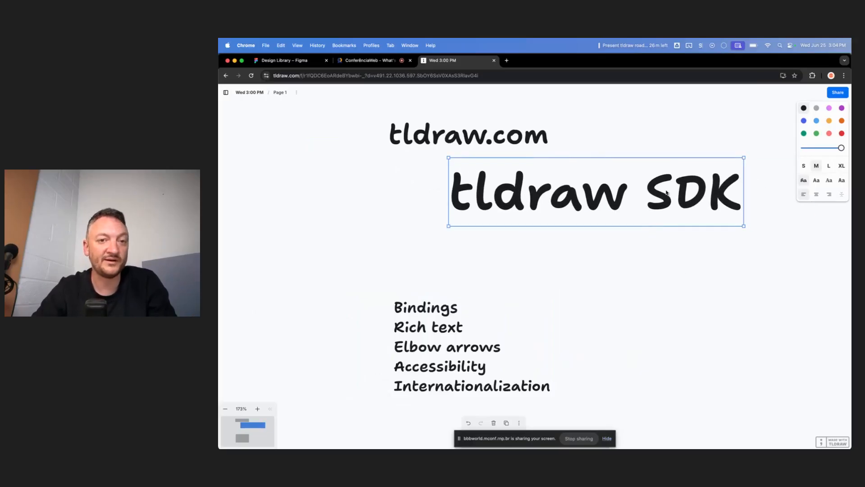
{"action": "left_click_drag", "start_coordinate": [666, 192], "coordinate": [583, 191]}
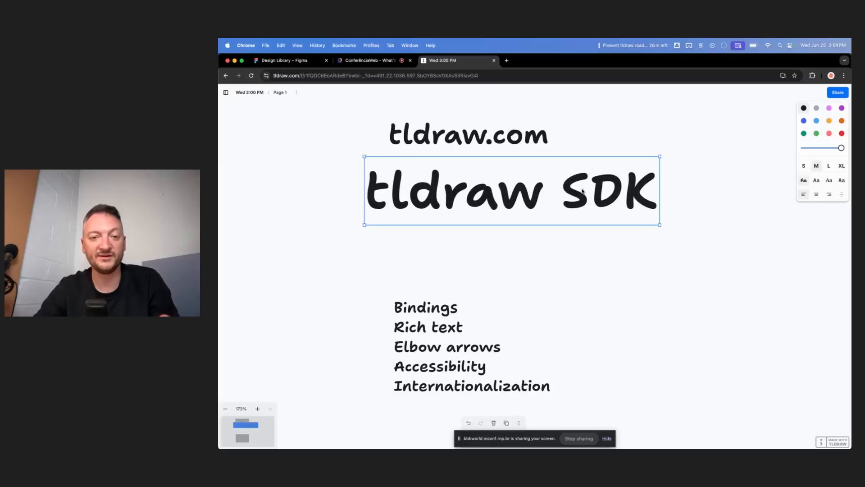
{"action": "left_click", "coordinate": [585, 247]}
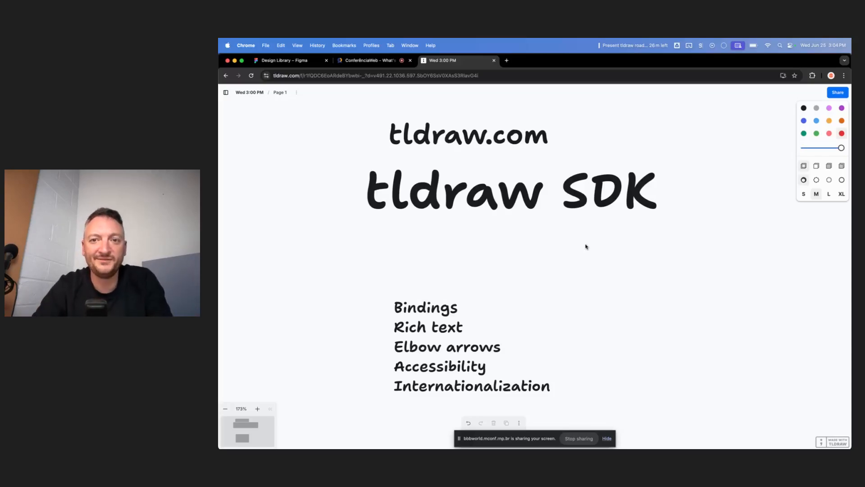
Place the "tldraw SDK" heading directly beneath "tldraw.com" with their left edges aligned
{"action": "left_click_drag", "start_coordinate": [598, 199], "coordinate": [632, 180]}
{"action": "left_click_drag", "start_coordinate": [692, 209], "coordinate": [624, 201]}
{"action": "scroll", "coordinate": [638, 210], "scroll_direction": "down", "scroll_amount": 4}
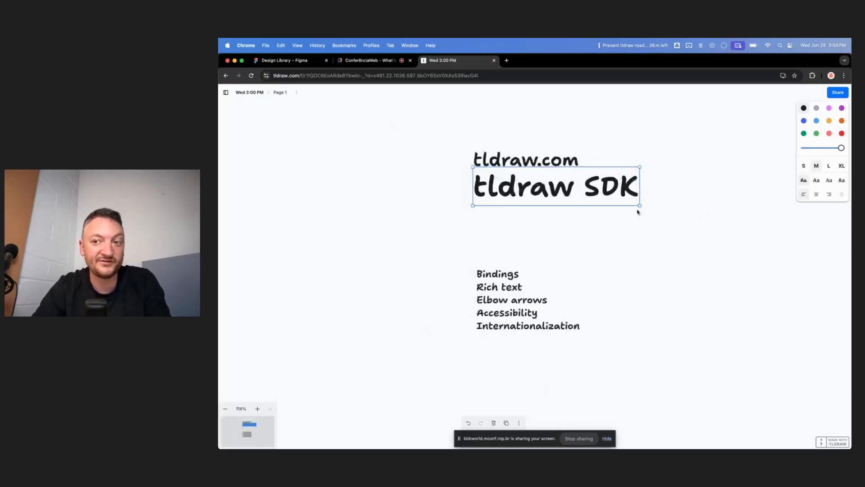
{"action": "scroll", "coordinate": [637, 217], "scroll_direction": "up", "scroll_amount": 3}
{"action": "left_click", "coordinate": [630, 219]}
{"action": "scroll", "coordinate": [615, 220], "scroll_direction": "down", "scroll_amount": 2}
{"action": "scroll", "coordinate": [615, 221], "scroll_direction": "left", "scroll_amount": 2}
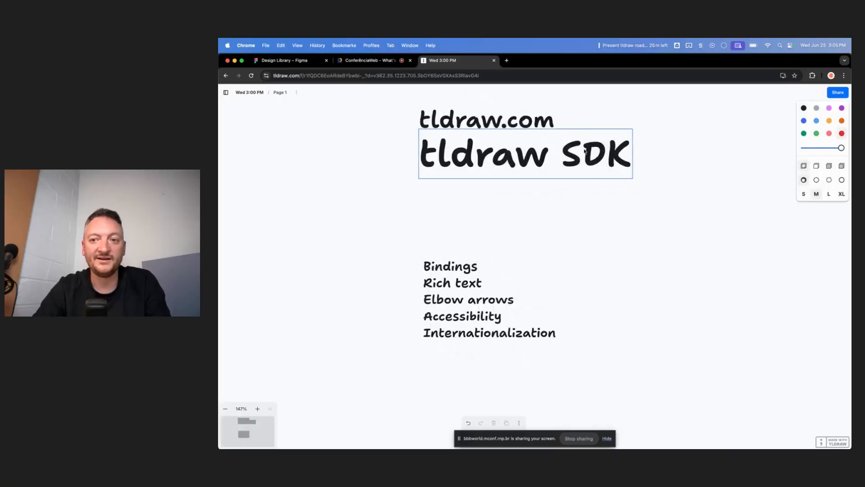
Fine-tune the "tldraw SDK" heading so it sits closer under "tldraw.com" with a matching left edge
{"action": "scroll", "coordinate": [584, 152], "scroll_direction": "up", "scroll_amount": 5}
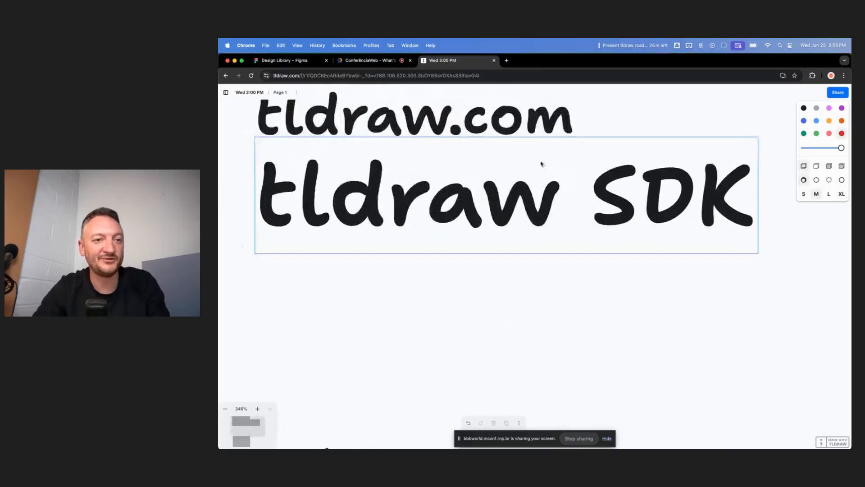
{"action": "scroll", "coordinate": [541, 163], "scroll_direction": "left", "scroll_amount": 2}
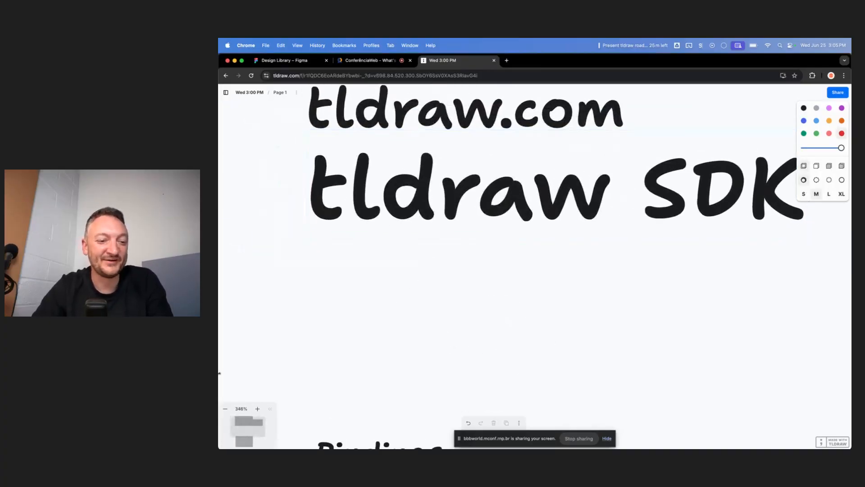
{"action": "scroll", "coordinate": [256, 421], "scroll_direction": "down", "scroll_amount": 10}
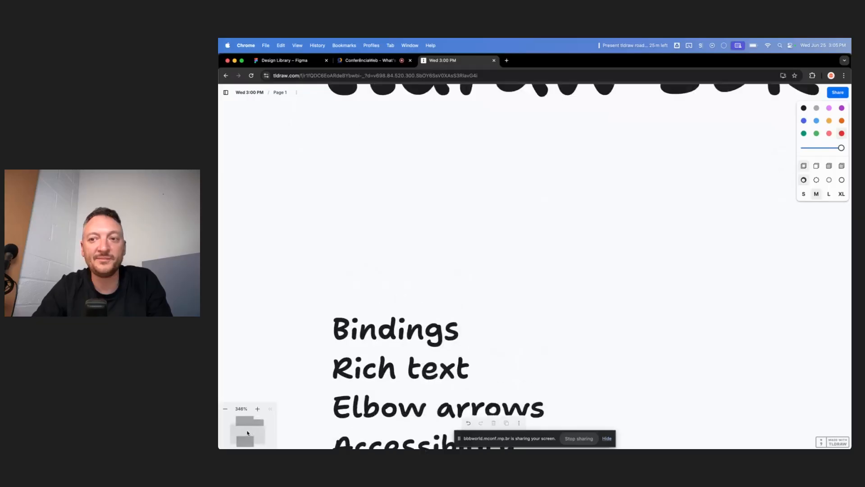
{"action": "scroll", "coordinate": [422, 277], "scroll_direction": "up", "scroll_amount": 3}
{"action": "key", "text": "t"}
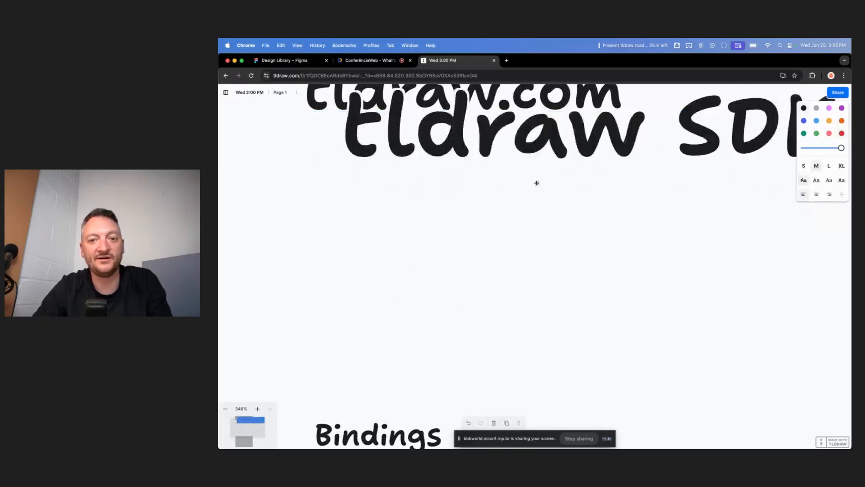
{"action": "left_click_drag", "start_coordinate": [529, 181], "coordinate": [520, 190]}
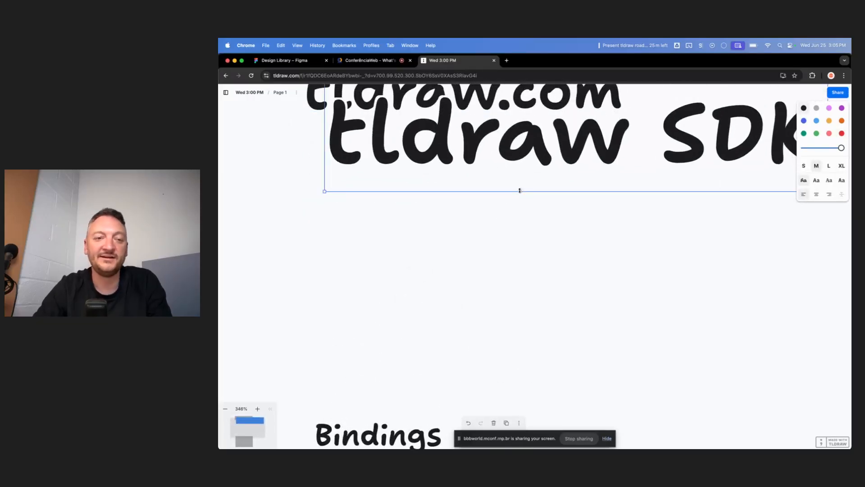
{"action": "scroll", "coordinate": [470, 224], "scroll_direction": "right", "scroll_amount": 2}
{"action": "scroll", "coordinate": [470, 224], "scroll_direction": "left", "scroll_amount": 2}
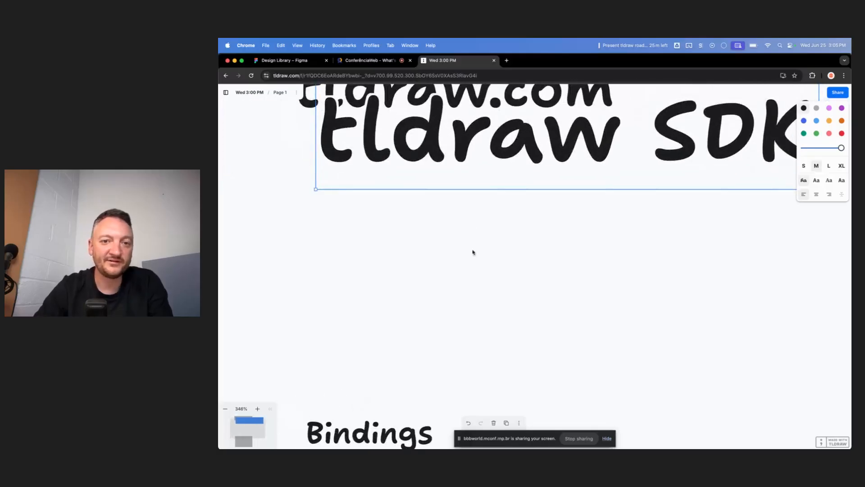
{"action": "scroll", "coordinate": [473, 263], "scroll_direction": "down", "scroll_amount": 5}
{"action": "left_click_drag", "start_coordinate": [498, 211], "coordinate": [489, 212]}
{"action": "left_click", "coordinate": [489, 234]}
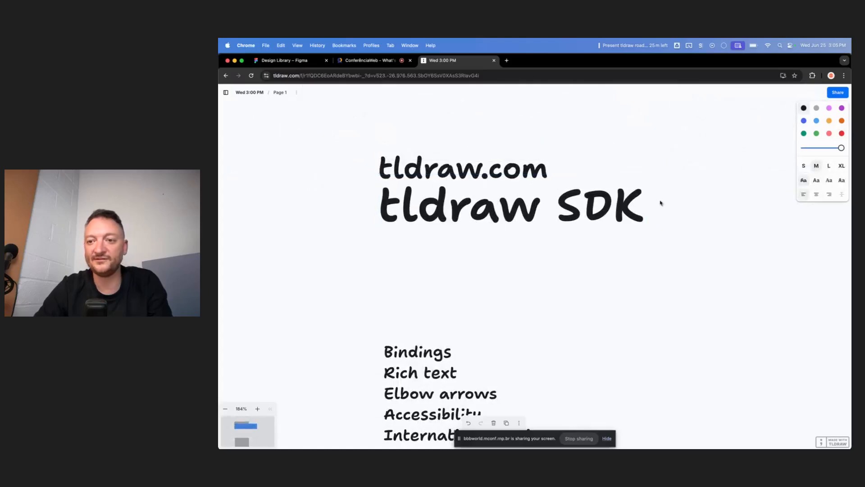
Extend the first entry of the feature list to read "Bindings API"
{"action": "scroll", "coordinate": [554, 286], "scroll_direction": "down", "scroll_amount": 2}
{"action": "left_click", "coordinate": [555, 286]}
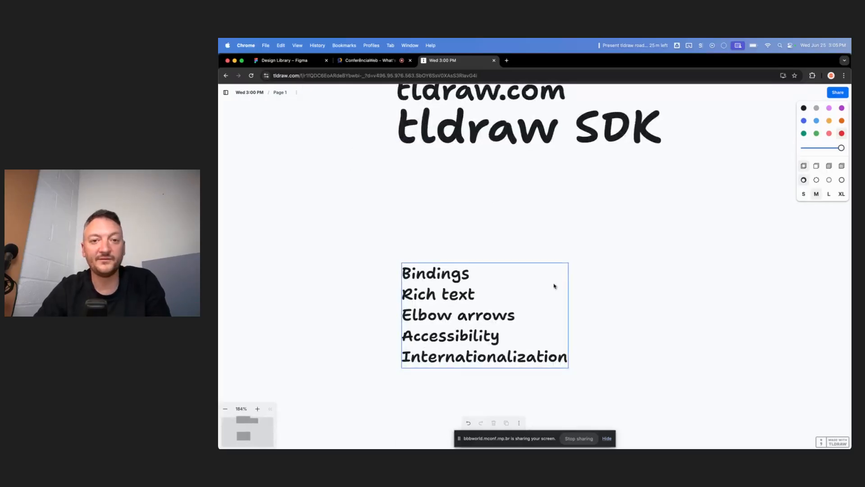
{"action": "scroll", "coordinate": [555, 286], "scroll_direction": "up", "scroll_amount": 1}
{"action": "scroll", "coordinate": [554, 286], "scroll_direction": "up", "scroll_amount": 1}
{"action": "scroll", "coordinate": [554, 285], "scroll_direction": "down", "scroll_amount": 3}
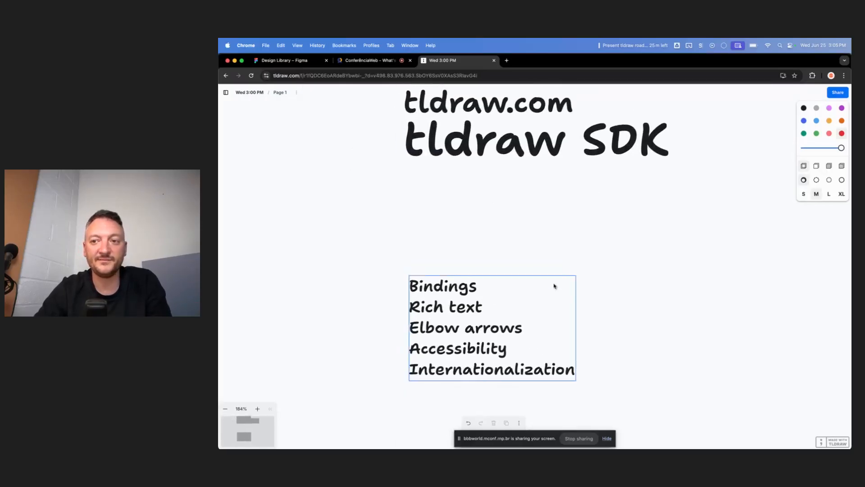
{"action": "scroll", "coordinate": [501, 215], "scroll_direction": "up", "scroll_amount": 5}
{"action": "left_click", "coordinate": [461, 155]}
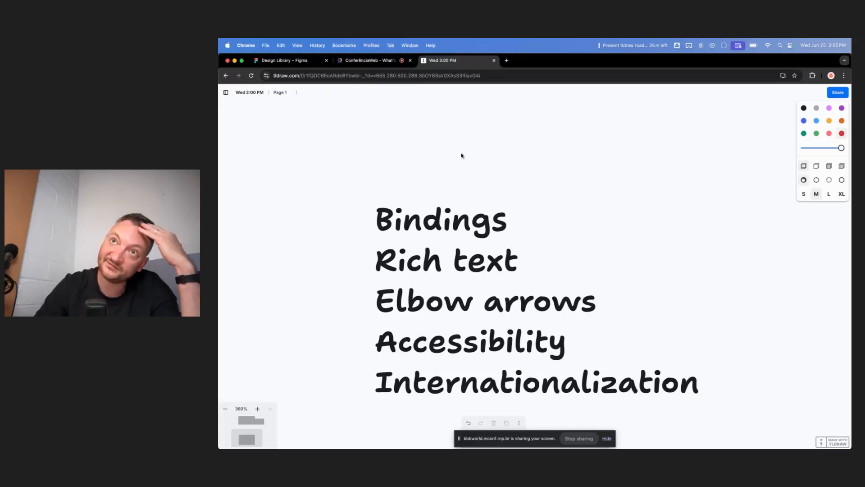
{"action": "double_click", "coordinate": [448, 223]}
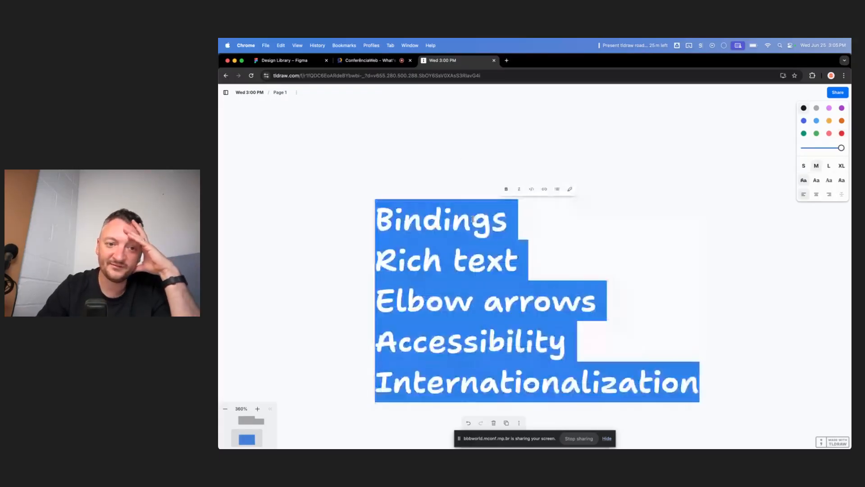
{"action": "left_click", "coordinate": [470, 223]}
{"action": "left_click", "coordinate": [513, 226]}
{"action": "type", "text": "API"}
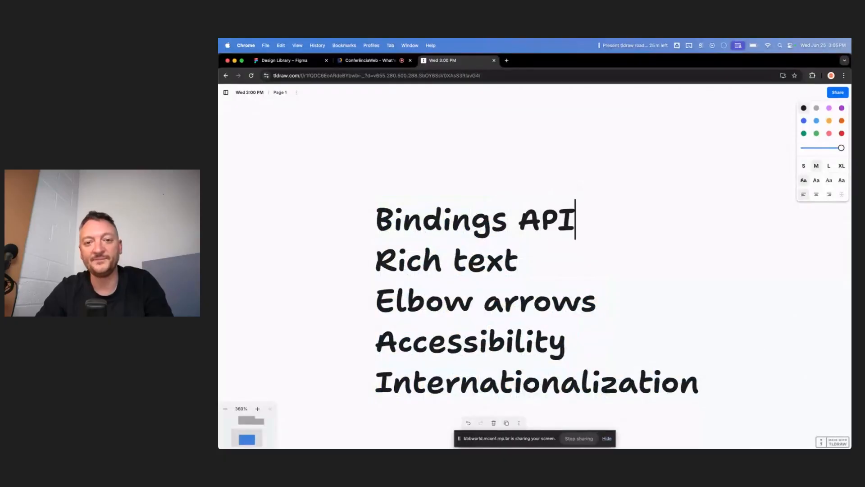
{"action": "left_click", "coordinate": [553, 150]}
Draw a wide red rectangle above and right of the list and a tall one overlapping its right end
{"action": "scroll", "coordinate": [555, 153], "scroll_direction": "down", "scroll_amount": 3}
{"action": "scroll", "coordinate": [554, 154], "scroll_direction": "up", "scroll_amount": 1}
{"action": "scroll", "coordinate": [555, 153], "scroll_direction": "down", "scroll_amount": 1}
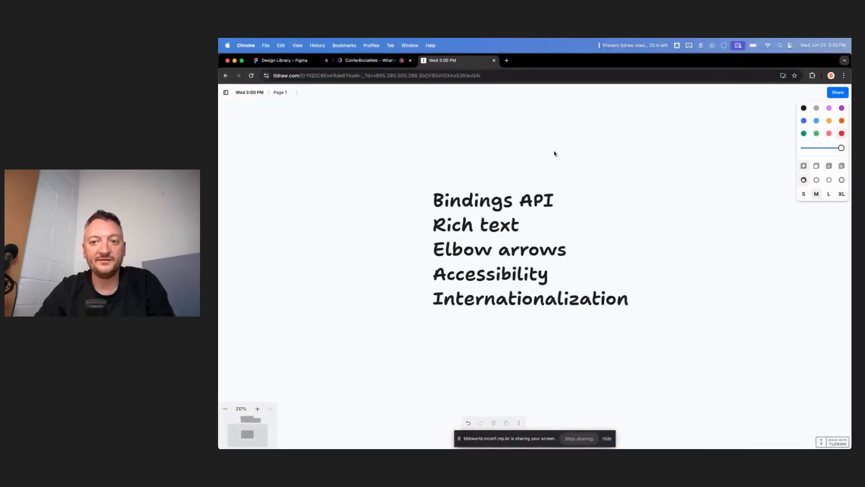
{"action": "scroll", "coordinate": [554, 154], "scroll_direction": "up", "scroll_amount": 2}
{"action": "scroll", "coordinate": [554, 153], "scroll_direction": "right", "scroll_amount": 5}
{"action": "key", "text": "r"}
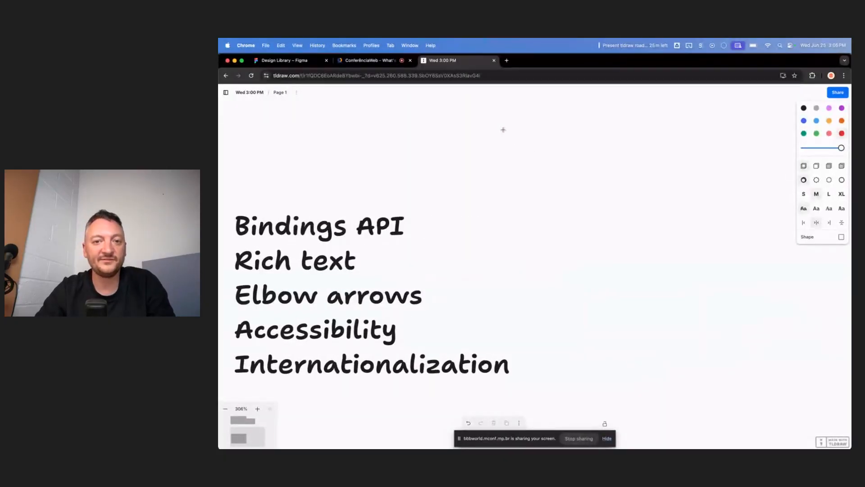
{"action": "left_click_drag", "start_coordinate": [492, 123], "coordinate": [644, 157]}
{"action": "key", "text": "r"}
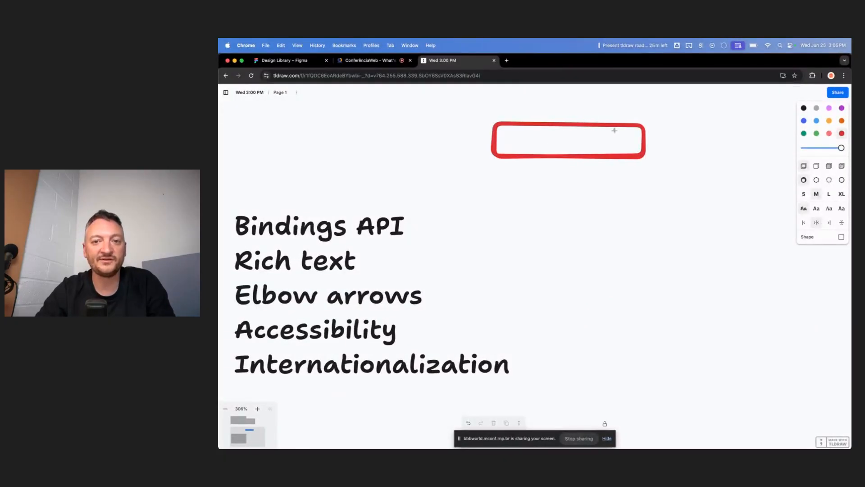
{"action": "left_click_drag", "start_coordinate": [614, 130], "coordinate": [652, 300]}
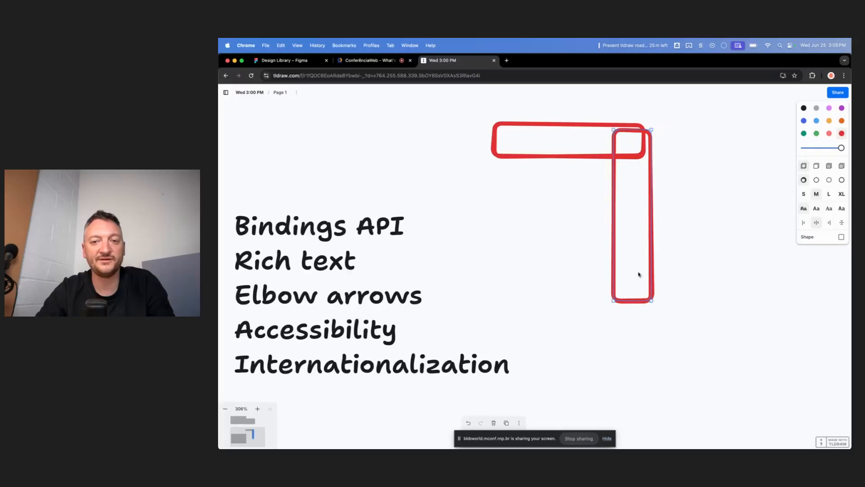
Open the tldraw examples site in a new browser tab, filter by "bin" and load the Layout constraints (bindings) example
{"action": "key", "text": "super+t"}
{"action": "type", "text": "examples"}
{"action": "key", "text": "Return"}
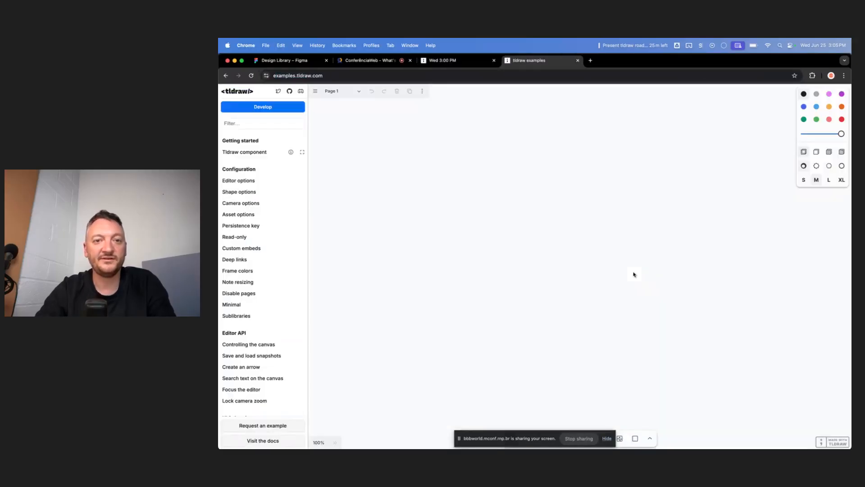
{"action": "type", "text": "bin"}
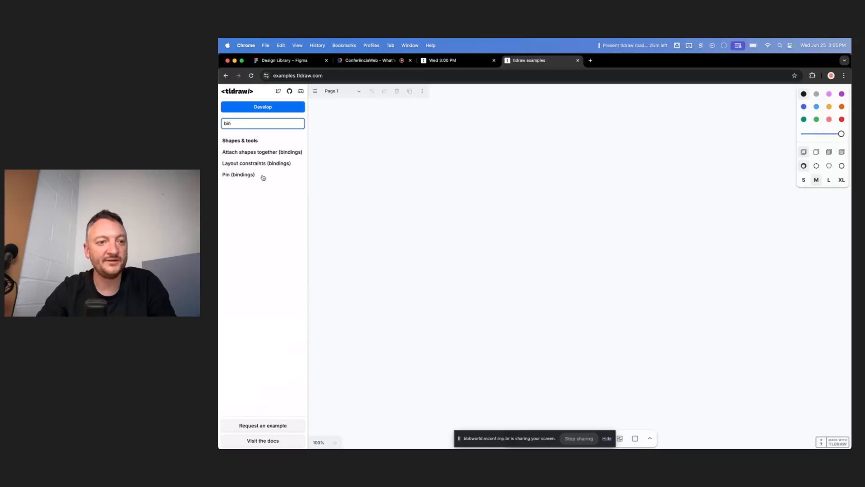
{"action": "left_click", "coordinate": [275, 164]}
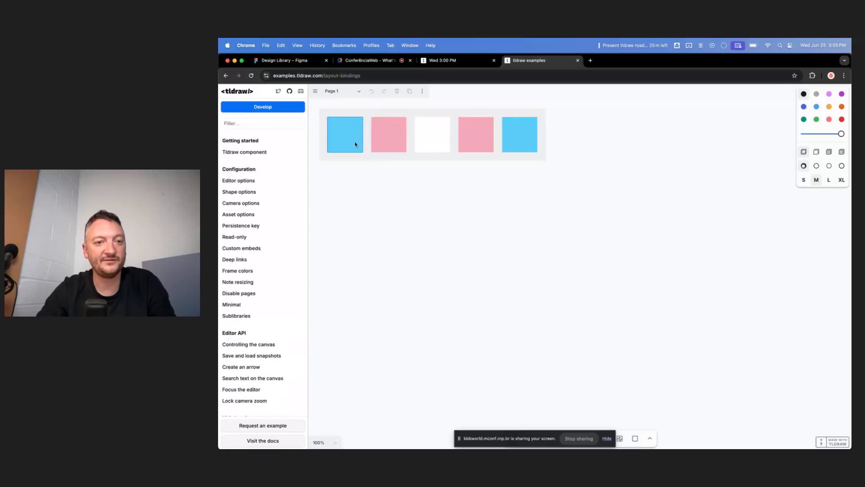
Move the first blue square in the layout container to the third place in the row
{"action": "scroll", "coordinate": [411, 169], "scroll_direction": "up", "scroll_amount": 2}
{"action": "scroll", "coordinate": [411, 169], "scroll_direction": "up", "scroll_amount": 8}
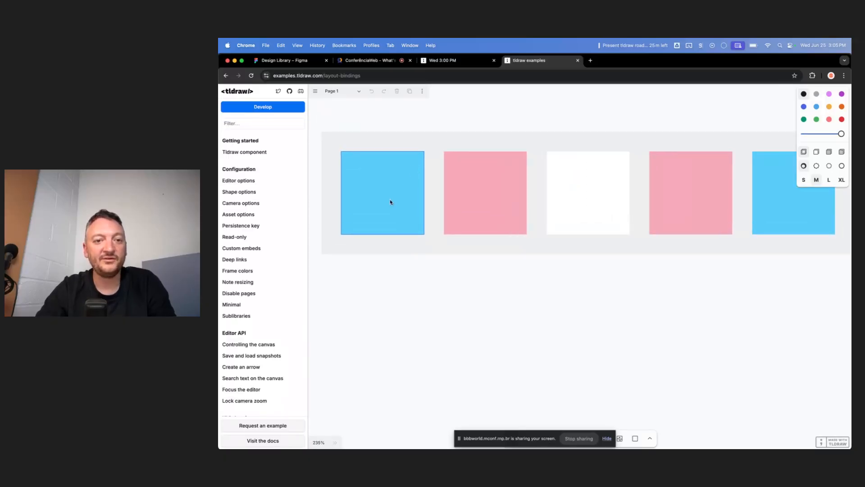
{"action": "left_click_drag", "start_coordinate": [392, 201], "coordinate": [654, 223]}
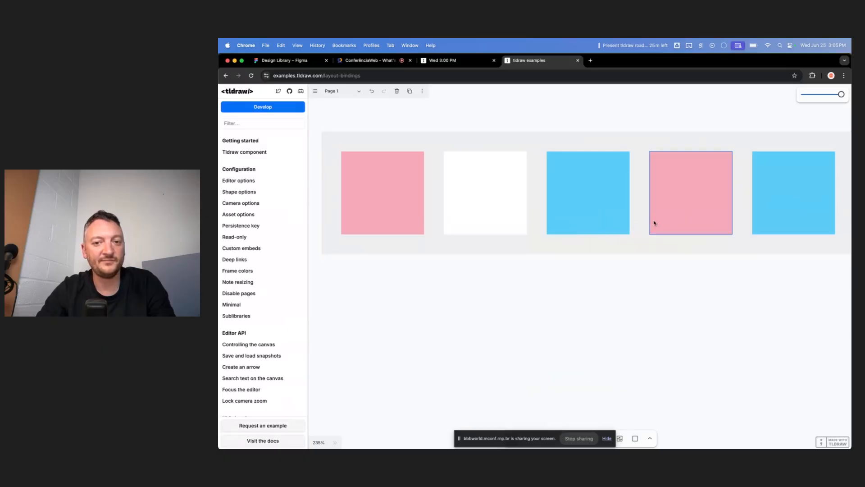
Shift the whole grey layout container with its squares slightly to the left and deselect it
{"action": "scroll", "coordinate": [614, 215], "scroll_direction": "down", "scroll_amount": 5}
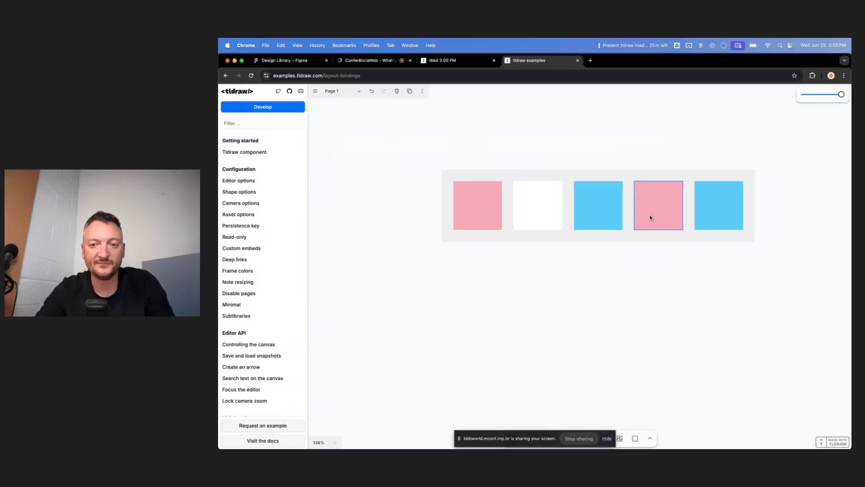
{"action": "left_click_drag", "start_coordinate": [621, 177], "coordinate": [589, 172]}
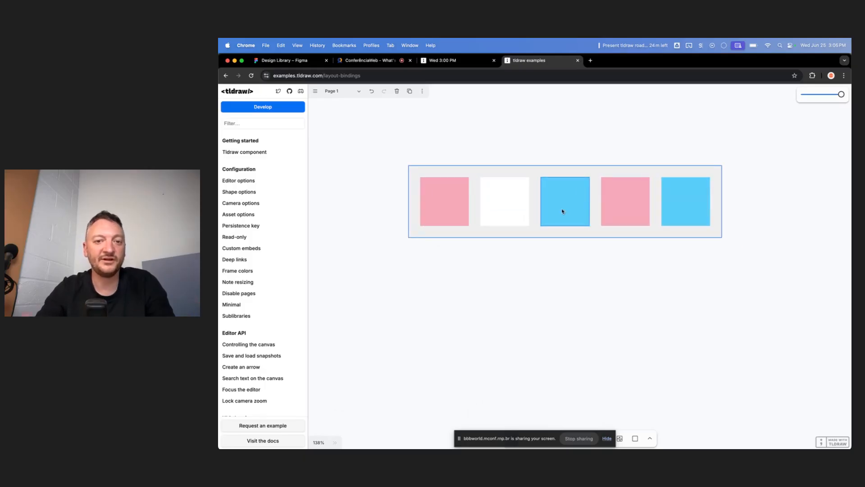
{"action": "left_click", "coordinate": [520, 261]}
Draw a black rectangle below the layout container and label it "A"
{"action": "key", "text": "r"}
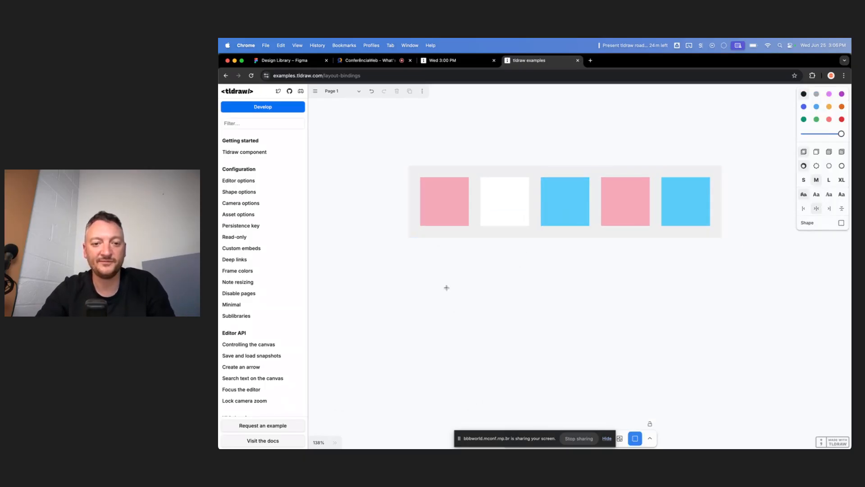
{"action": "left_click_drag", "start_coordinate": [439, 282], "coordinate": [507, 339]}
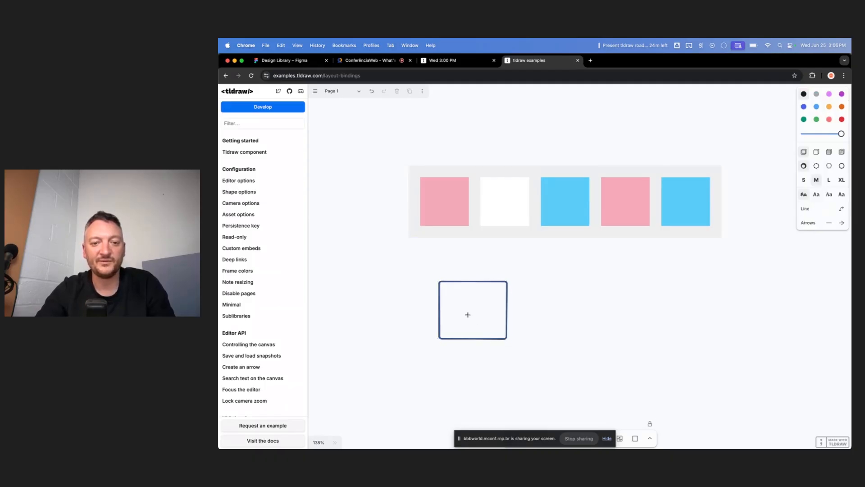
{"action": "key", "text": "t"}
{"action": "left_click", "coordinate": [470, 313]}
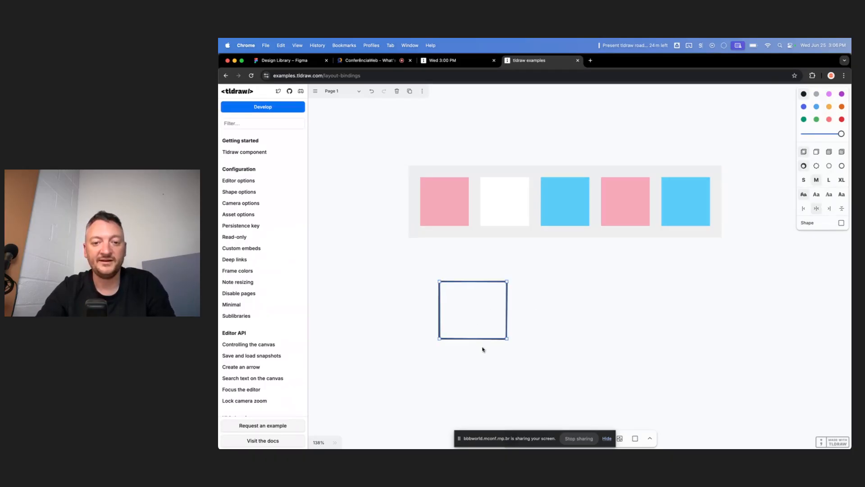
{"action": "left_click", "coordinate": [554, 259]}
Filter the examples by "binding", open Pin (bindings), and draw a tall vertical rectangle overlapped at its upper end by a wide horizontal one
{"action": "type", "text": "binding"}
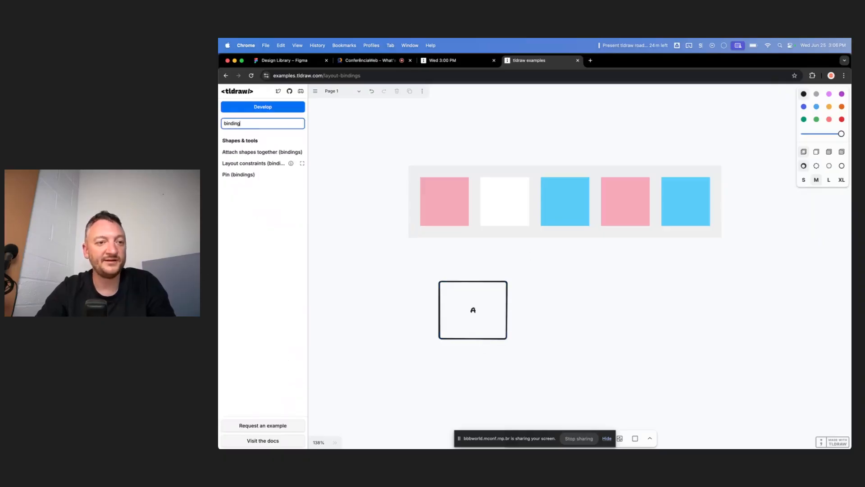
{"action": "left_click", "coordinate": [257, 175]}
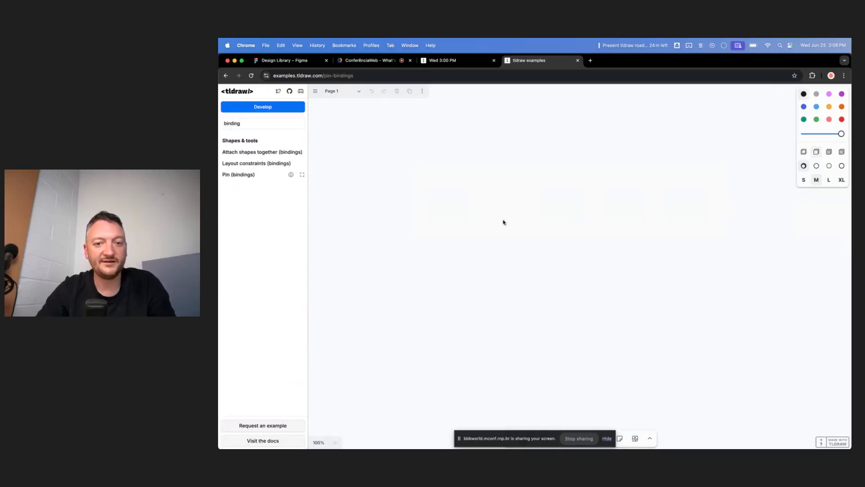
{"action": "mouse_move", "coordinate": [473, 166]}
{"action": "left_mouse_down"}
{"action": "mouse_move", "coordinate": [525, 296]}
{"action": "mouse_move", "coordinate": [527, 374]}
{"action": "left_mouse_up"}
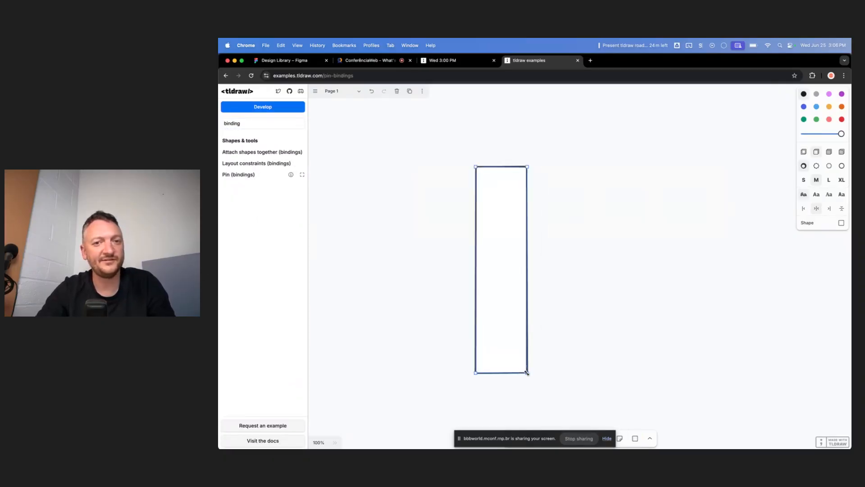
{"action": "mouse_move", "coordinate": [498, 135]}
{"action": "left_mouse_down"}
{"action": "mouse_move", "coordinate": [720, 195]}
{"action": "mouse_move", "coordinate": [743, 176]}
{"action": "left_mouse_up"}
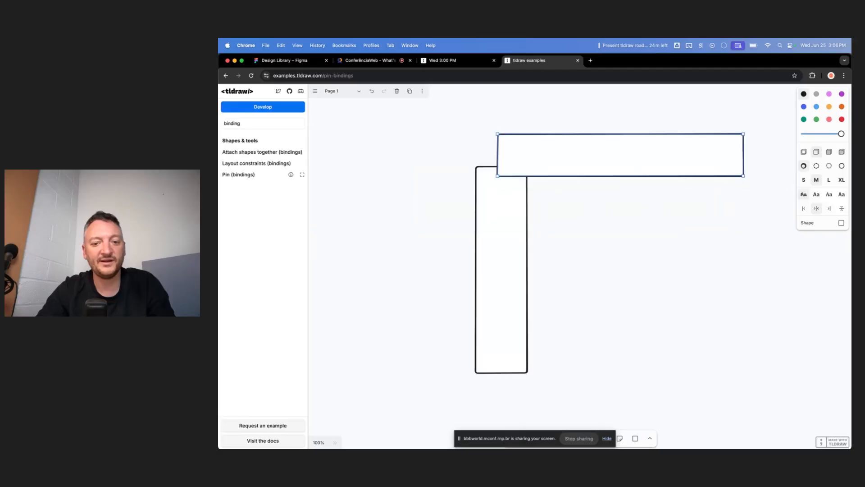
Pin the wide rectangle to the tall one where they overlap, and shift the wide rectangle to test the binding
{"action": "left_click", "coordinate": [608, 438]}
{"action": "left_click", "coordinate": [610, 440]}
{"action": "mouse_move", "coordinate": [570, 149]}
{"action": "left_mouse_down"}
{"action": "mouse_move", "coordinate": [563, 156]}
{"action": "mouse_move", "coordinate": [571, 150]}
{"action": "left_mouse_up"}
{"action": "left_click", "coordinate": [513, 439]}
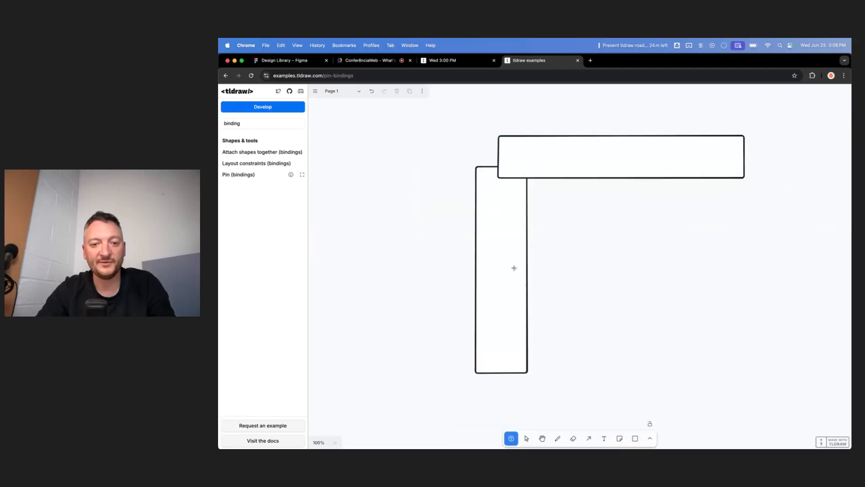
{"action": "left_click", "coordinate": [501, 245]}
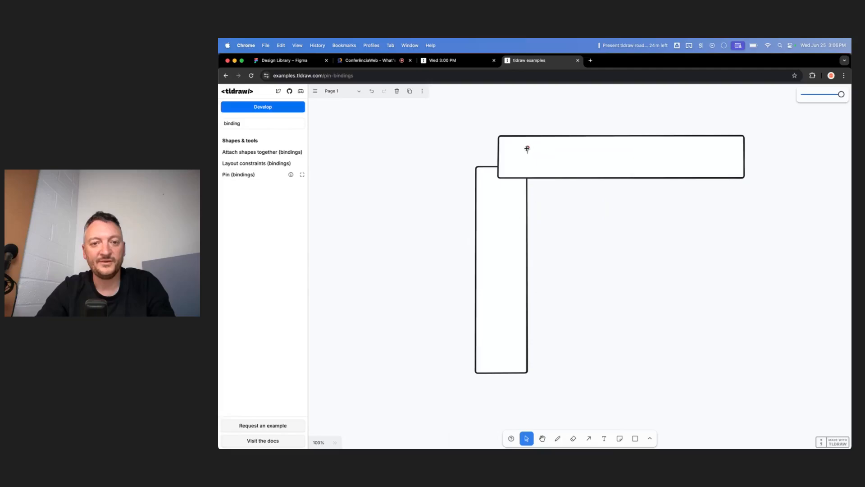
{"action": "left_click_drag", "start_coordinate": [628, 152], "coordinate": [621, 177]}
{"action": "left_click", "coordinate": [560, 176]}
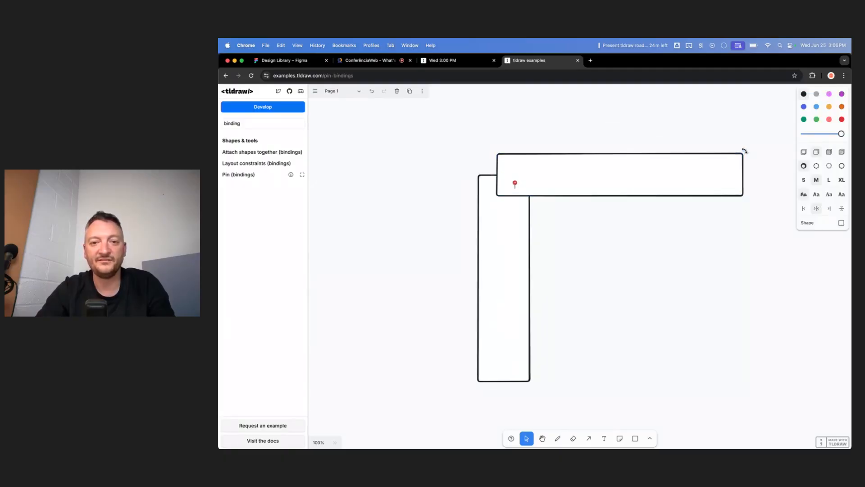
Tilt the wide rectangle, duplicate the tall rectangle under its free end, and pin the two together there
{"action": "left_click_drag", "start_coordinate": [744, 151], "coordinate": [707, 144]}
{"action": "left_click", "coordinate": [548, 242]}
{"action": "left_click_drag", "start_coordinate": [527, 251], "coordinate": [744, 192]}
{"action": "left_click_drag", "start_coordinate": [522, 197], "coordinate": [700, 157]}
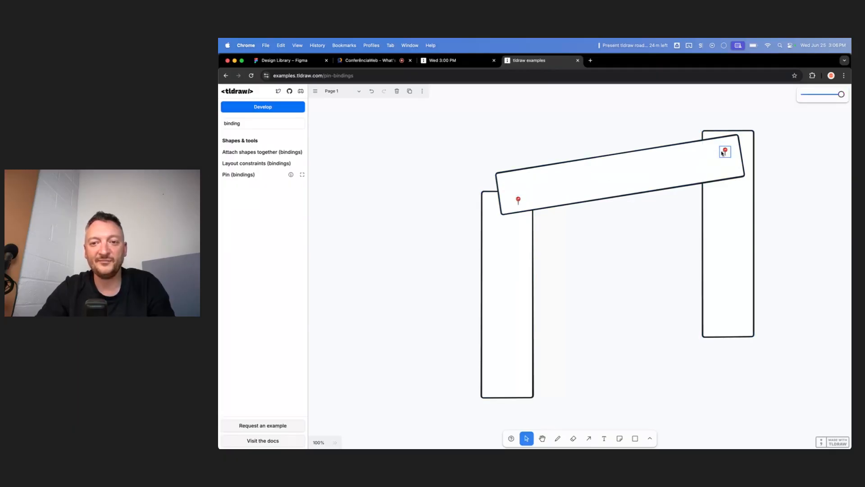
{"action": "left_click", "coordinate": [723, 154]}
Rotate the pinned crossbar back and forth and shift the whole structure slightly to the left, leaving nothing selected
{"action": "left_click_drag", "start_coordinate": [742, 132], "coordinate": [530, 174]}
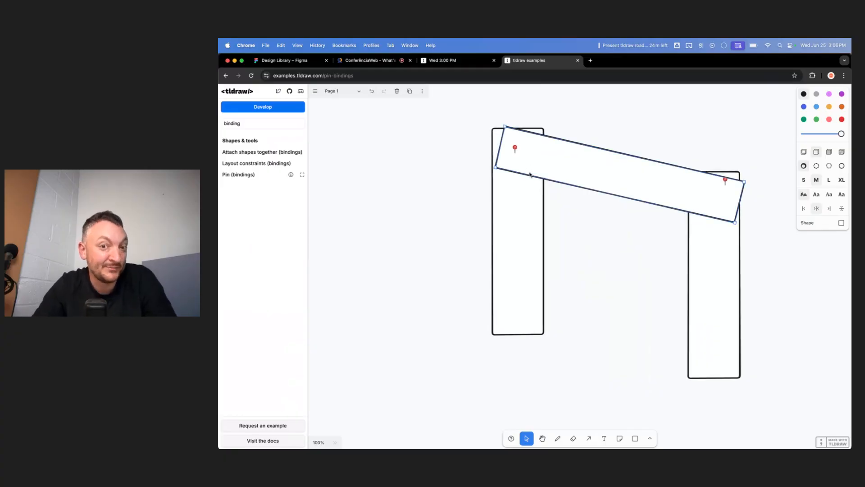
{"action": "left_click_drag", "start_coordinate": [503, 123], "coordinate": [481, 167]}
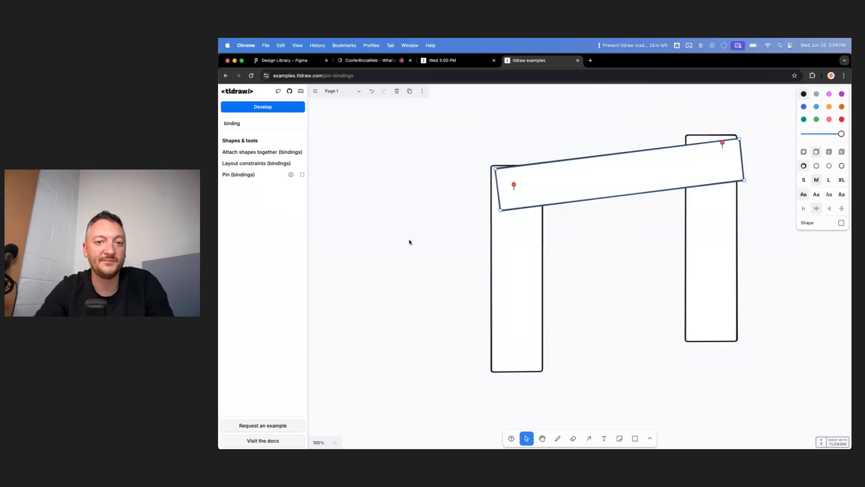
{"action": "left_click_drag", "start_coordinate": [564, 207], "coordinate": [527, 195]}
{"action": "left_click", "coordinate": [460, 196]}
{"action": "left_click_drag", "start_coordinate": [460, 195], "coordinate": [416, 183]}
{"action": "left_click_drag", "start_coordinate": [530, 192], "coordinate": [527, 187]}
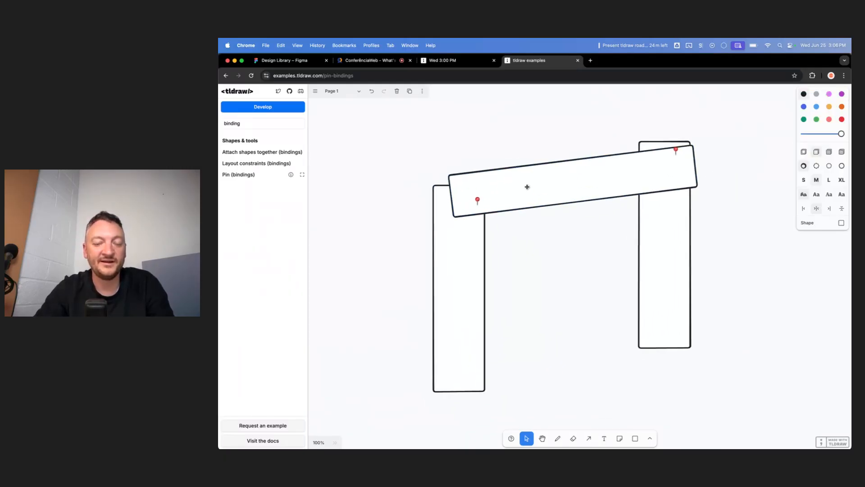
{"action": "left_click", "coordinate": [495, 246]}
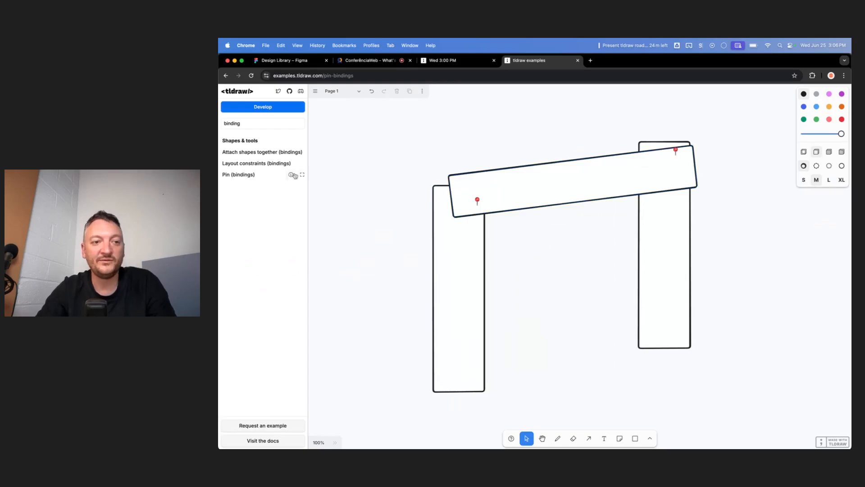
Open the Attach shapes together (bindings) example and place two heart stickers on the empty canvas
{"action": "left_click", "coordinate": [288, 152]}
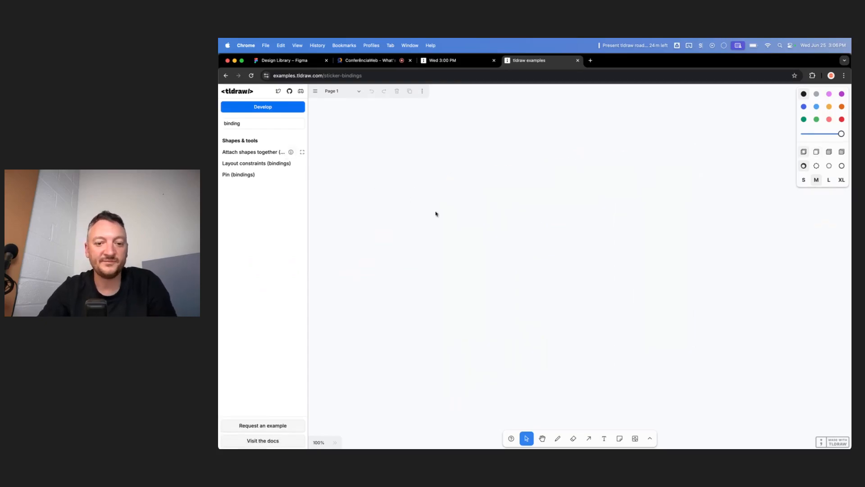
{"action": "key", "text": "r"}
{"action": "left_click", "coordinate": [511, 438]}
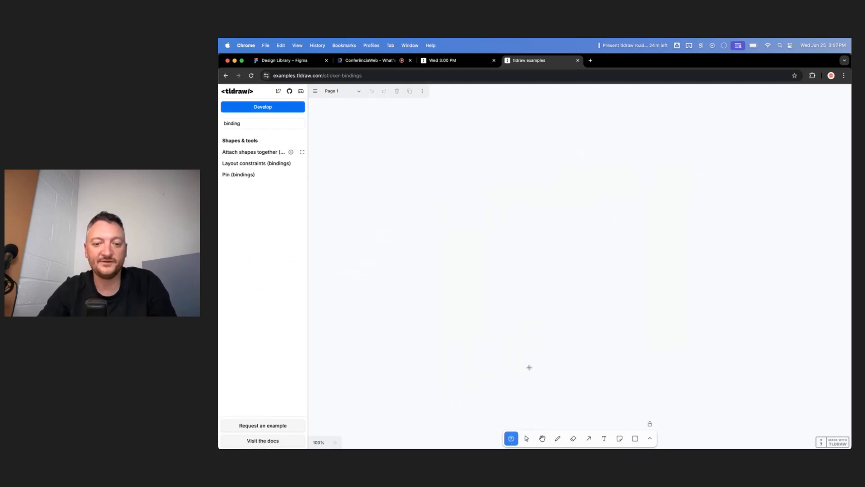
{"action": "left_click", "coordinate": [558, 284]}
{"action": "left_click_drag", "start_coordinate": [452, 249], "coordinate": [504, 228]}
{"action": "key", "text": "r"}
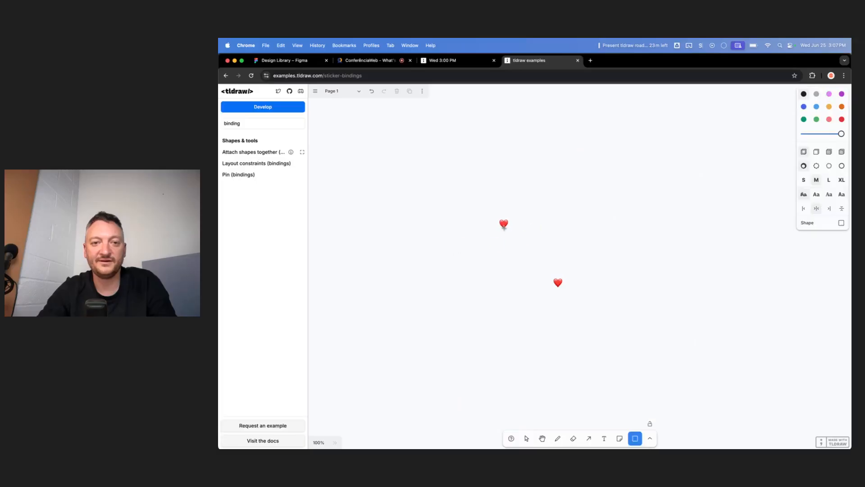
Return to the Wed 3:00 PM whiteboard and delete the red rectangles beside the feature list
{"action": "left_click", "coordinate": [444, 61]}
{"action": "scroll", "coordinate": [541, 277], "scroll_direction": "down", "scroll_amount": 2}
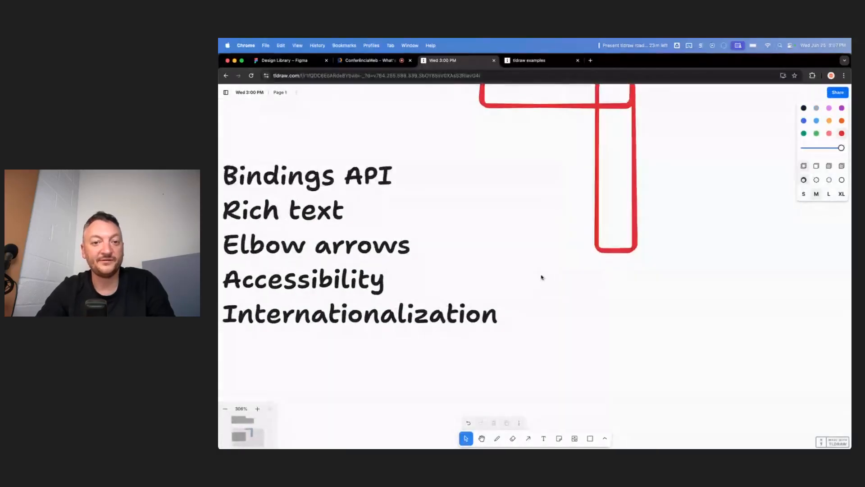
{"action": "scroll", "coordinate": [541, 277], "scroll_direction": "left", "scroll_amount": 2}
{"action": "left_click_drag", "start_coordinate": [623, 173], "coordinate": [692, 108]}
{"action": "key", "text": "BackSpace"}
Draw two red boxes to the right of the feature list and connect the first to the second with an arrow
{"action": "key", "text": "r"}
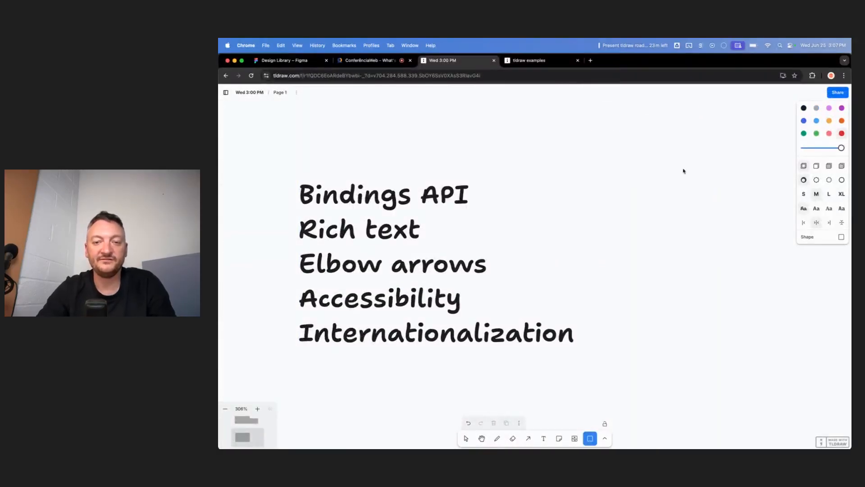
{"action": "left_click_drag", "start_coordinate": [691, 207], "coordinate": [608, 141]}
{"action": "scroll", "coordinate": [616, 147], "scroll_direction": "right", "scroll_amount": 5}
{"action": "key", "text": "r"}
{"action": "left_click_drag", "start_coordinate": [659, 151], "coordinate": [734, 224]}
{"action": "key", "text": "a"}
{"action": "mouse_move", "coordinate": [494, 194]}
{"action": "left_mouse_down"}
{"action": "mouse_move", "coordinate": [670, 183]}
{"action": "mouse_move", "coordinate": [527, 303]}
{"action": "mouse_move", "coordinate": [662, 147]}
{"action": "mouse_move", "coordinate": [551, 350]}
{"action": "mouse_move", "coordinate": [634, 303]}
{"action": "mouse_move", "coordinate": [701, 197]}
{"action": "left_mouse_up"}
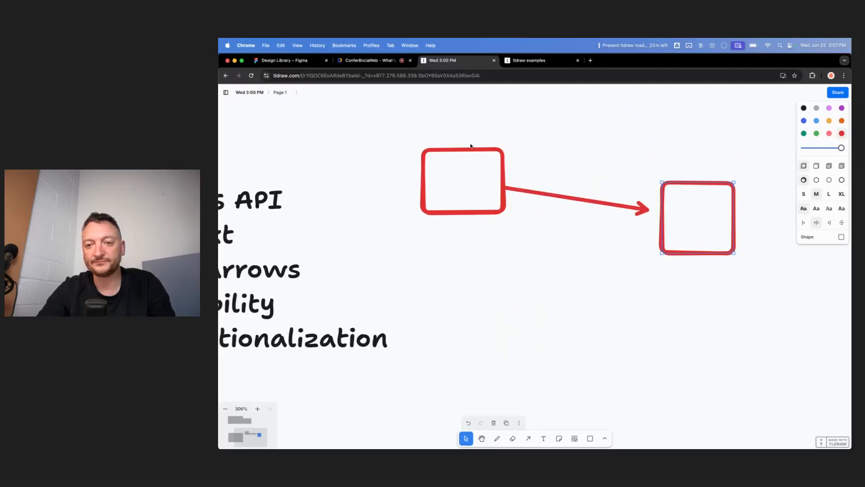
Set both red boxes and their connecting arrow to size M and black
{"action": "left_click_drag", "start_coordinate": [446, 126], "coordinate": [706, 239]}
{"action": "left_click", "coordinate": [805, 195]}
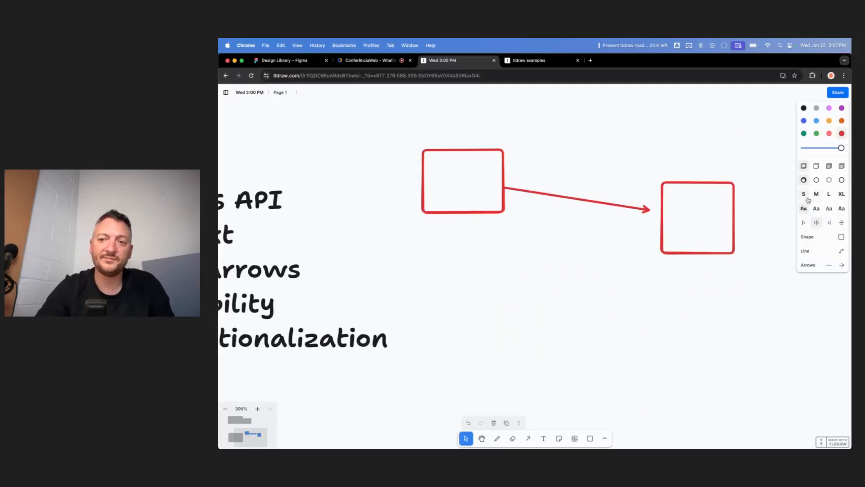
{"action": "left_click", "coordinate": [816, 194]}
{"action": "left_click", "coordinate": [804, 107]}
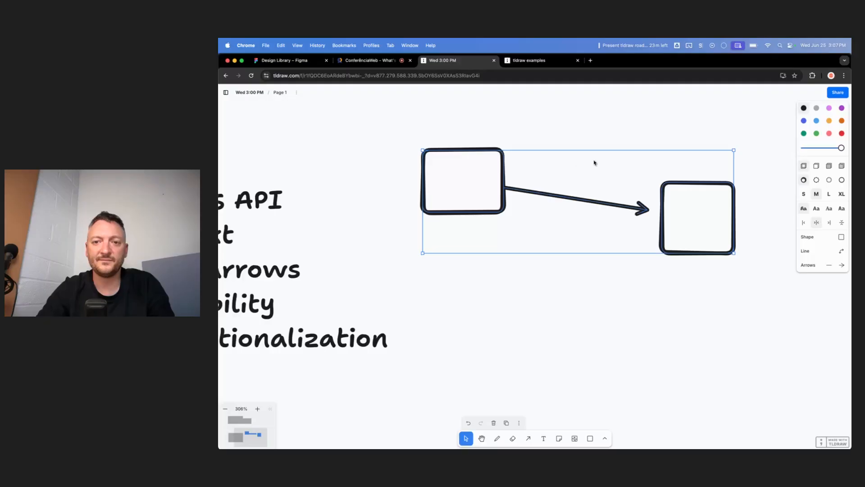
Anchor the arrow's start at an off-centre point inside the first box's upper-right area and shift that box slightly
{"action": "left_click", "coordinate": [562, 218]}
{"action": "left_click", "coordinate": [569, 200]}
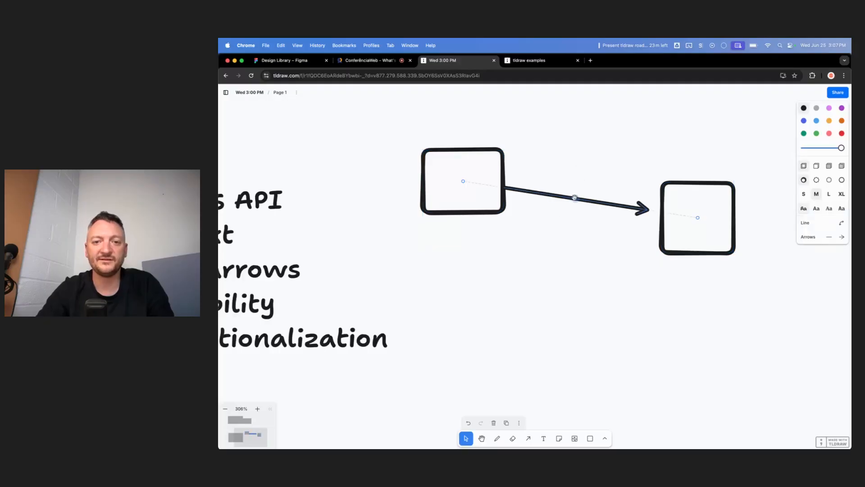
{"action": "left_click_drag", "start_coordinate": [463, 180], "coordinate": [482, 161]}
{"action": "left_click_drag", "start_coordinate": [505, 201], "coordinate": [504, 204]}
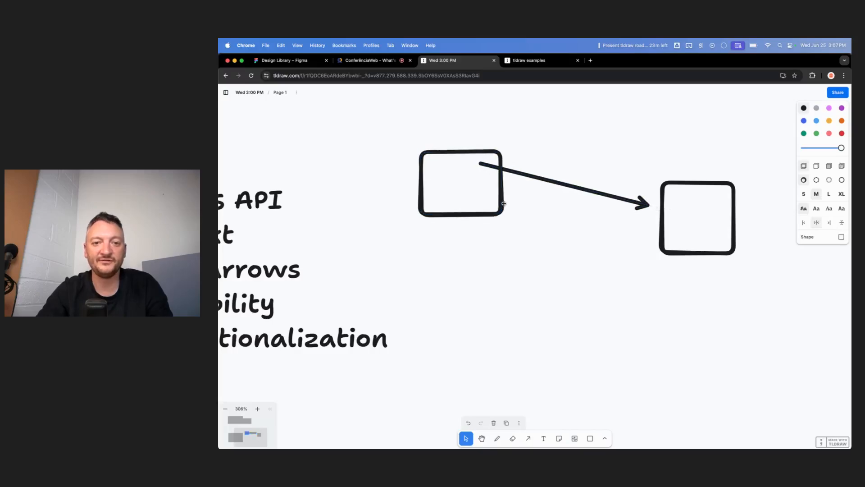
Re-anchor the arrow's start at the first box's centre and bend the arrow into a deep downward curve
{"action": "left_click", "coordinate": [533, 181]}
{"action": "left_click_drag", "start_coordinate": [484, 164], "coordinate": [463, 182]}
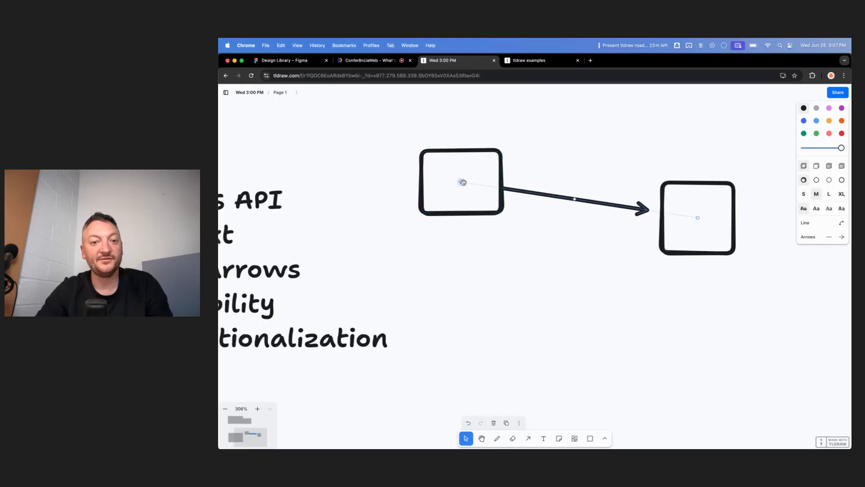
{"action": "left_click_drag", "start_coordinate": [577, 199], "coordinate": [555, 287]}
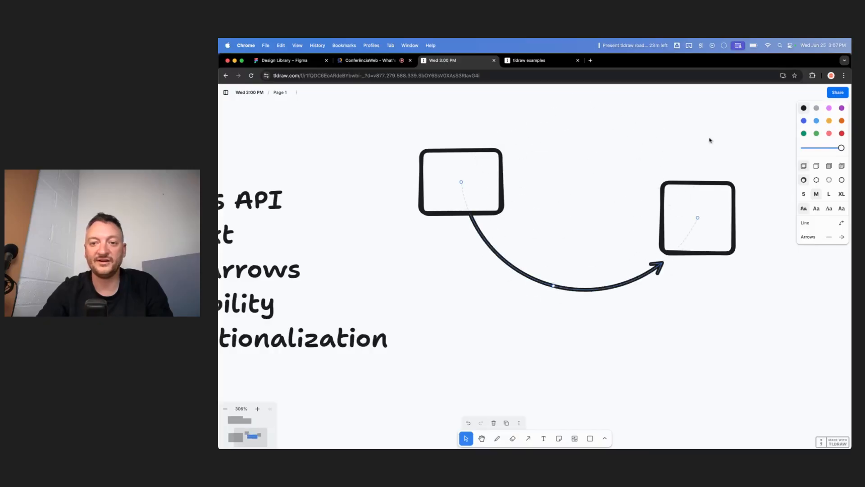
Change the second box into a star and enlarge it about its centre to more than twice its size
{"action": "left_click", "coordinate": [671, 205]}
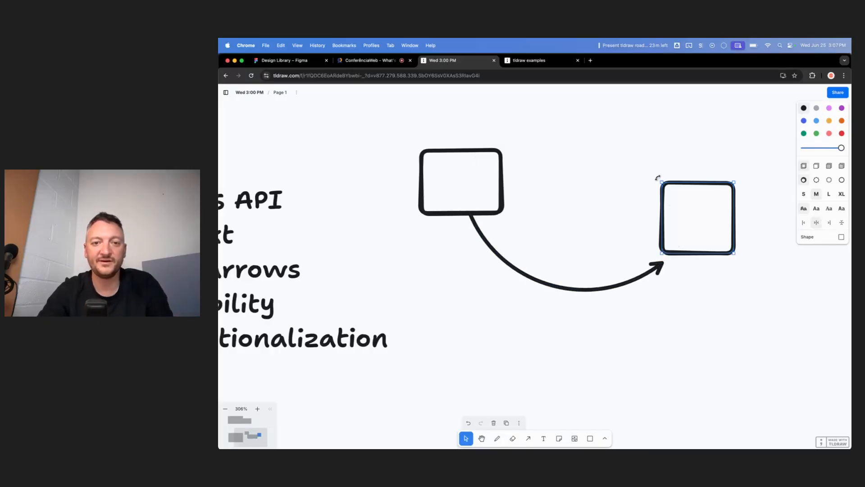
{"action": "left_click", "coordinate": [841, 237]}
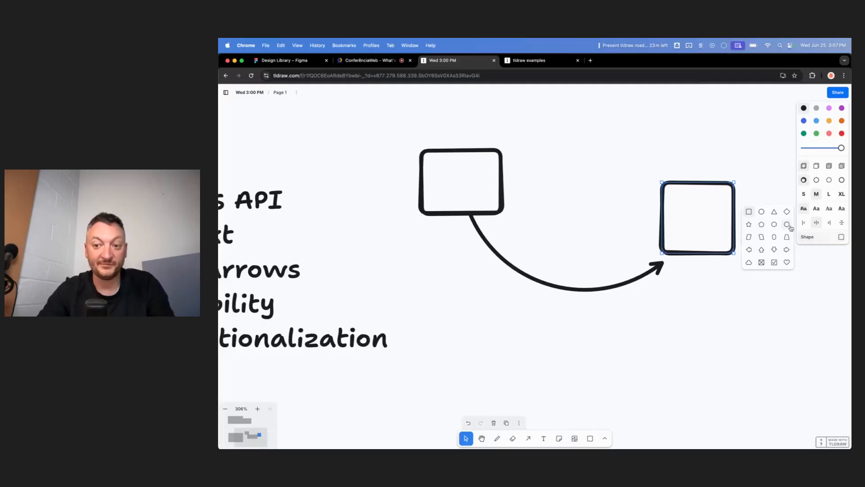
{"action": "left_click", "coordinate": [749, 224]}
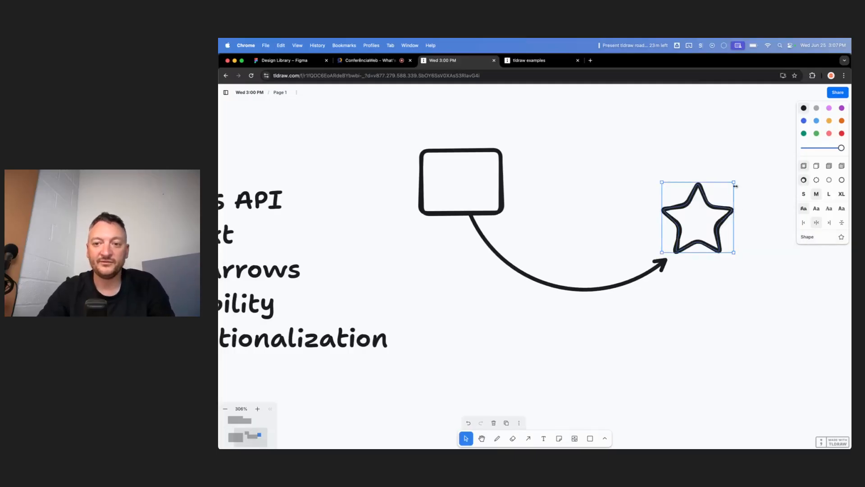
{"action": "left_click_drag", "start_coordinate": [735, 183], "coordinate": [780, 123]}
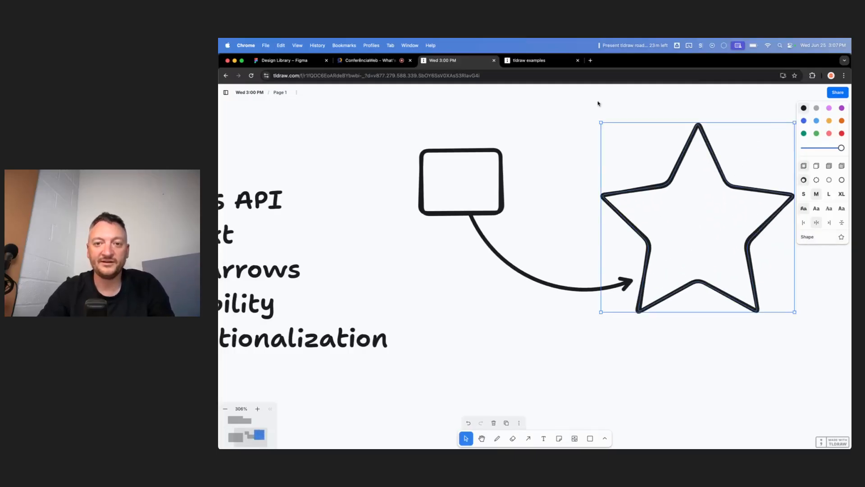
Rotate the star several ways to test the arrow binding, leaving it tilted slightly counter-clockwise
{"action": "left_click_drag", "start_coordinate": [598, 120], "coordinate": [587, 132]}
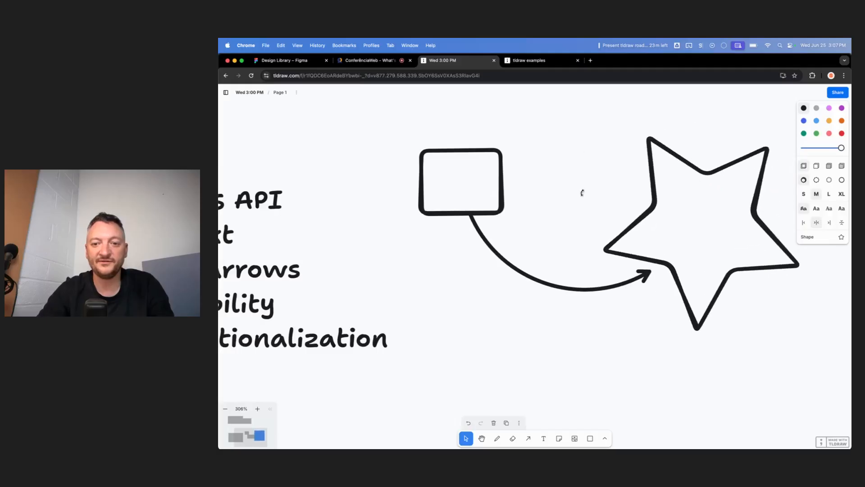
{"action": "left_click_drag", "start_coordinate": [609, 251], "coordinate": [661, 105]}
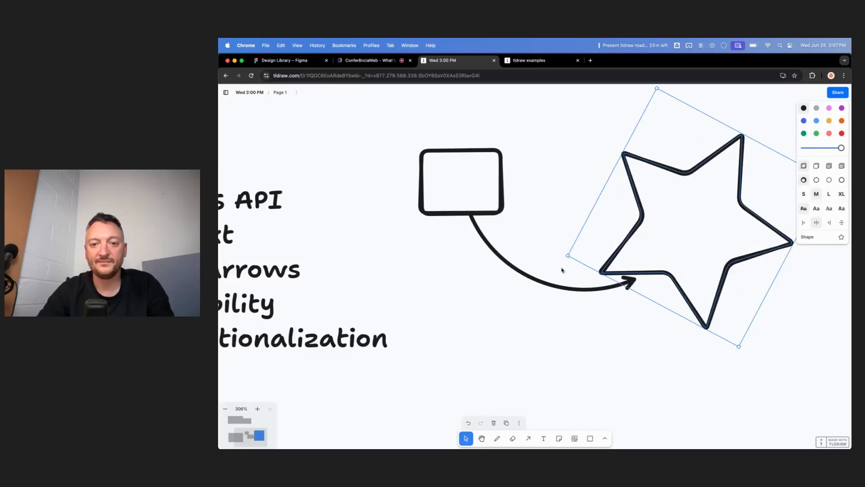
{"action": "left_click_drag", "start_coordinate": [562, 270], "coordinate": [562, 147]}
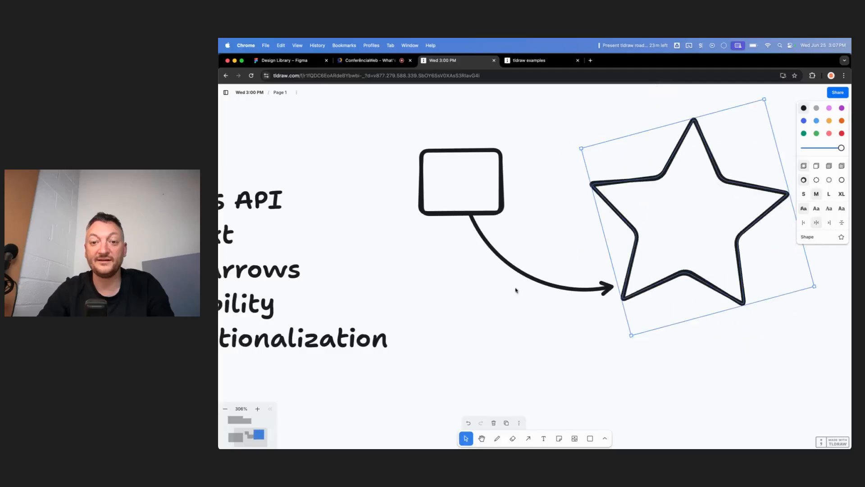
Flatten the curve of the arrow between the box and the star slightly and deselect it
{"action": "left_click", "coordinate": [561, 214]}
{"action": "left_click", "coordinate": [547, 284]}
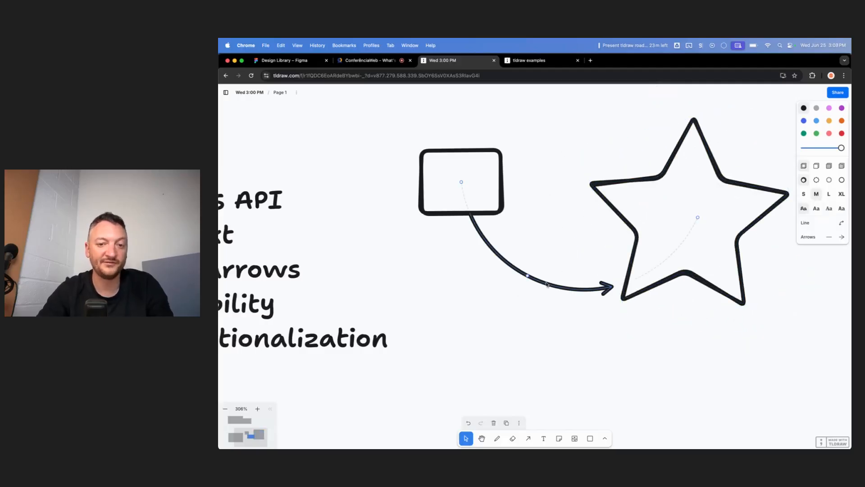
{"action": "left_click_drag", "start_coordinate": [525, 276], "coordinate": [544, 270]}
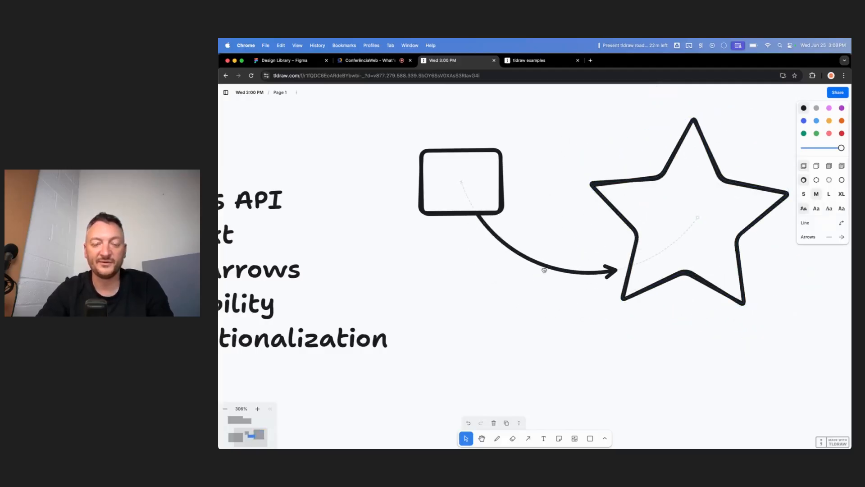
{"action": "left_click", "coordinate": [558, 212]}
{"action": "scroll", "coordinate": [558, 212], "scroll_direction": "left", "scroll_amount": 5}
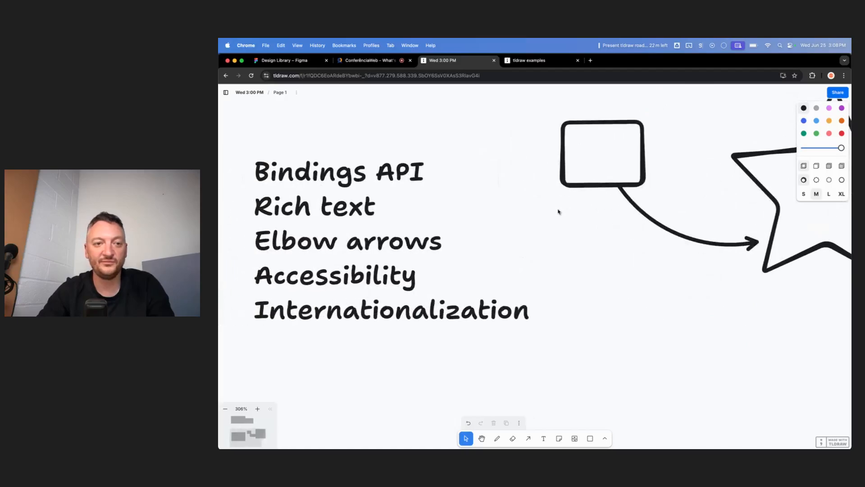
{"action": "scroll", "coordinate": [603, 245], "scroll_direction": "right", "scroll_amount": 5}
{"action": "scroll", "coordinate": [602, 245], "scroll_direction": "up", "scroll_amount": 2}
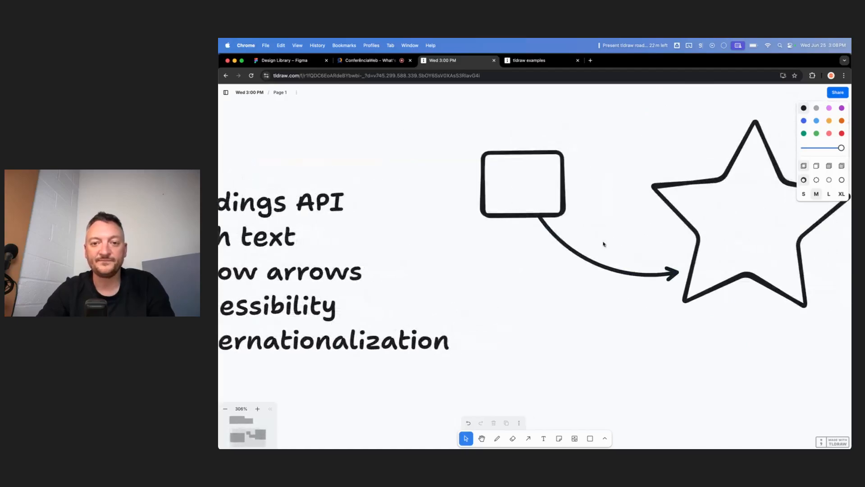
Change the arrow between the box and the star to an elbow line and reposition the star below and right of the box
{"action": "left_click", "coordinate": [607, 267]}
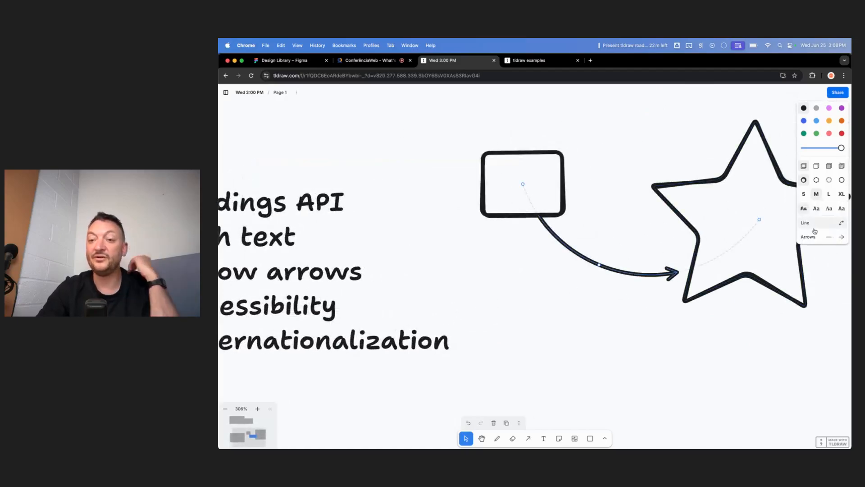
{"action": "left_click", "coordinate": [791, 226]}
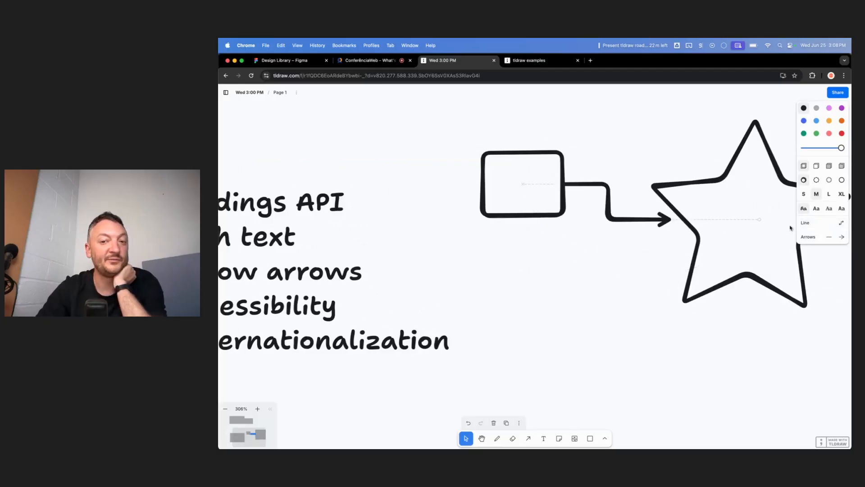
{"action": "left_click_drag", "start_coordinate": [730, 196], "coordinate": [620, 299]}
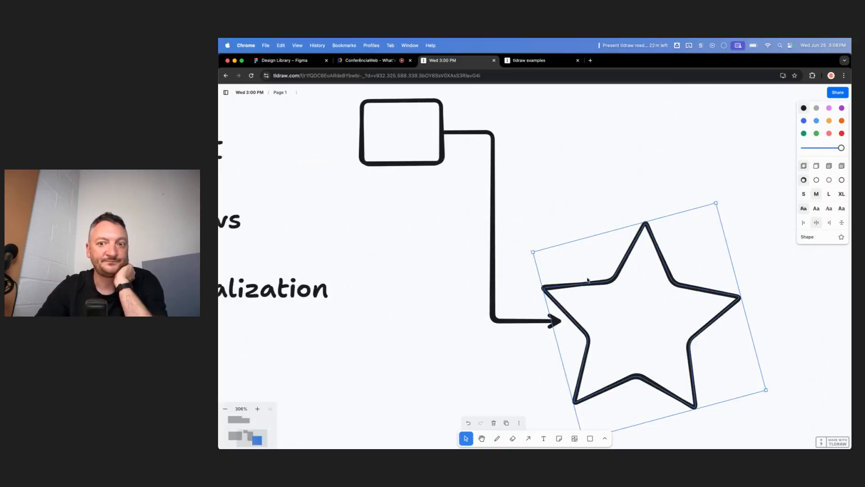
{"action": "left_click_drag", "start_coordinate": [577, 284], "coordinate": [594, 225]}
Shift the elbow arrow's vertical segment sideways, move the star farther right, and shift the segment slightly right again
{"action": "left_click", "coordinate": [505, 192]}
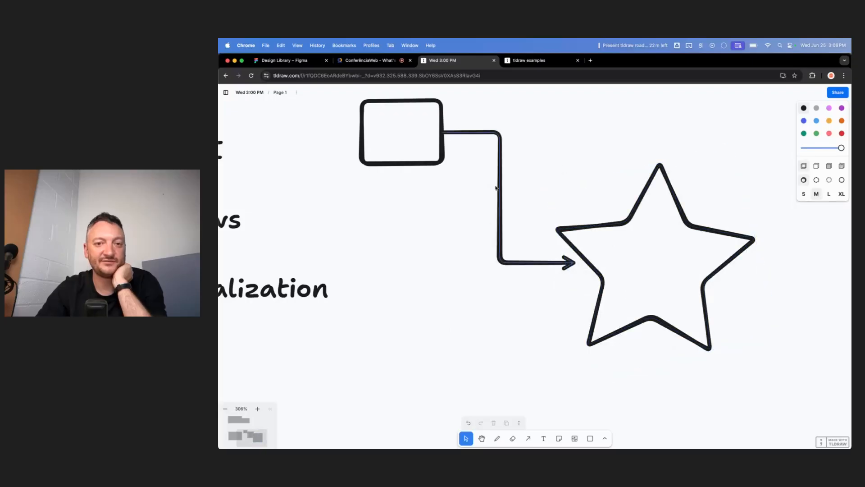
{"action": "mouse_move", "coordinate": [500, 194]}
{"action": "left_mouse_down"}
{"action": "mouse_move", "coordinate": [535, 197]}
{"action": "mouse_move", "coordinate": [440, 196]}
{"action": "mouse_move", "coordinate": [502, 198]}
{"action": "mouse_move", "coordinate": [483, 204]}
{"action": "mouse_move", "coordinate": [496, 206]}
{"action": "left_mouse_up"}
{"action": "left_click", "coordinate": [599, 244]}
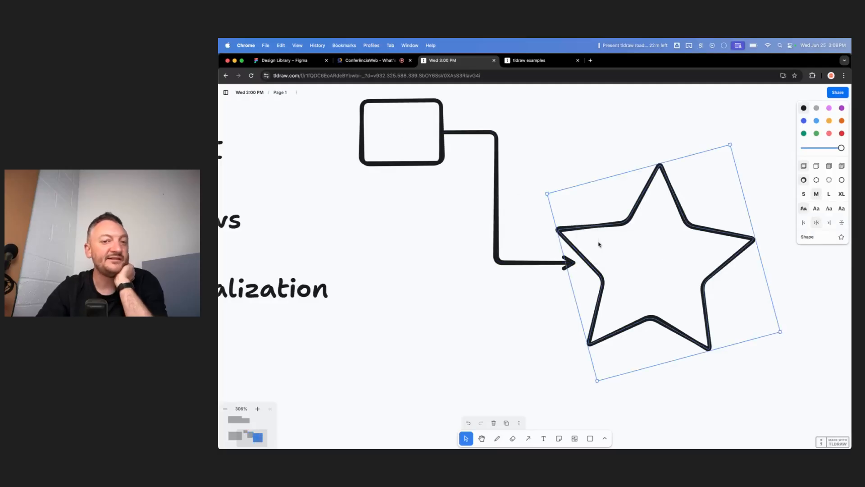
{"action": "left_click_drag", "start_coordinate": [600, 245], "coordinate": [667, 240]}
{"action": "left_click", "coordinate": [527, 189]}
{"action": "left_click", "coordinate": [524, 193]}
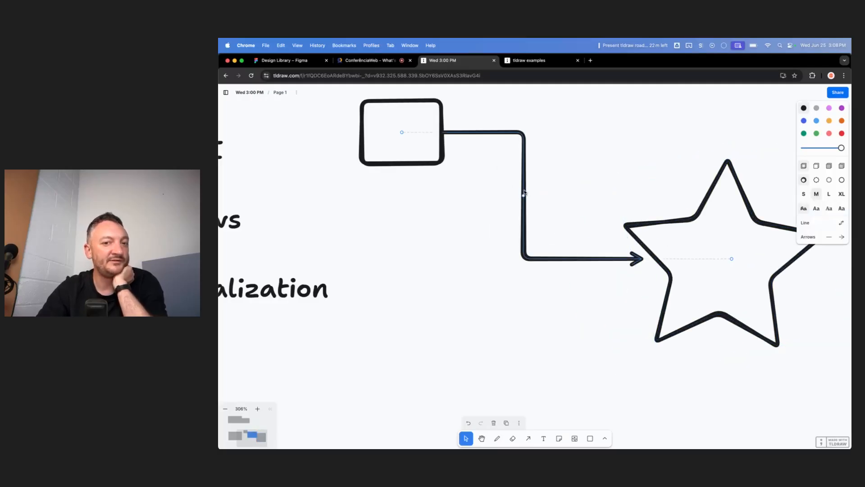
{"action": "mouse_move", "coordinate": [524, 194]}
{"action": "left_mouse_down"}
{"action": "mouse_move", "coordinate": [514, 195]}
{"action": "mouse_move", "coordinate": [546, 195]}
{"action": "mouse_move", "coordinate": [533, 195]}
{"action": "left_mouse_up"}
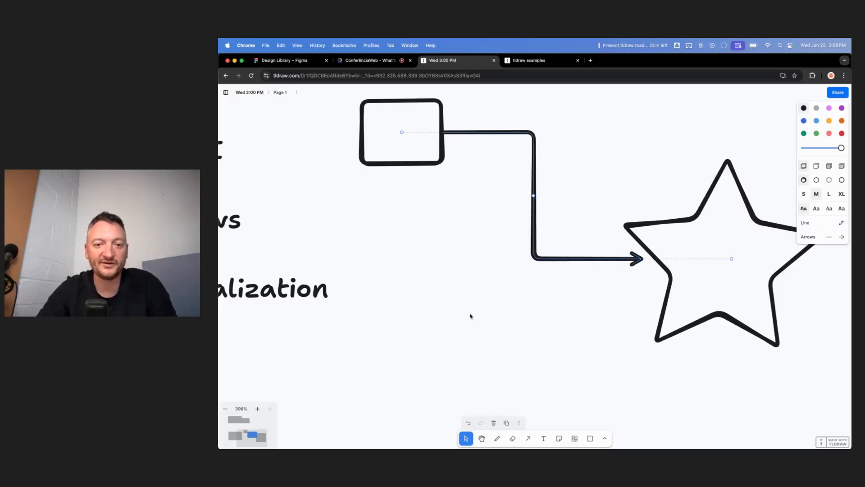
{"action": "key", "text": "d"}
{"action": "mouse_move", "coordinate": [423, 288]}
{"action": "left_mouse_down"}
{"action": "mouse_move", "coordinate": [454, 289]}
{"action": "mouse_move", "coordinate": [460, 387]}
{"action": "mouse_move", "coordinate": [481, 267]}
{"action": "left_mouse_up"}
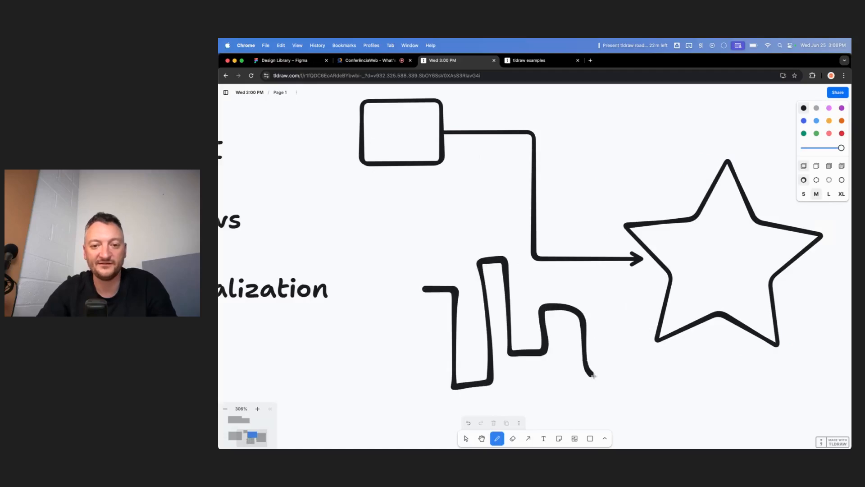
{"action": "key", "text": "super+z"}
{"action": "key", "text": "v"}
Rotate the star upright and reposition it, and move the box down below the star's centre level
{"action": "left_click", "coordinate": [674, 288]}
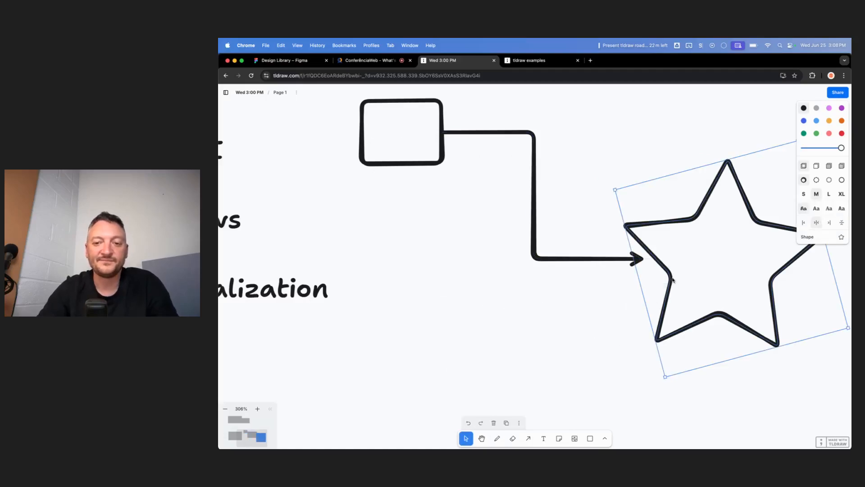
{"action": "left_click_drag", "start_coordinate": [680, 268], "coordinate": [600, 295]}
{"action": "left_click_drag", "start_coordinate": [530, 213], "coordinate": [562, 365]}
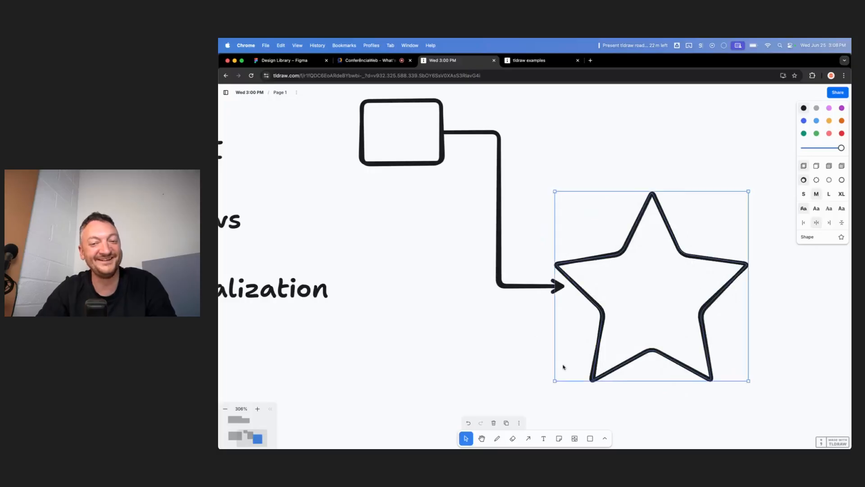
{"action": "left_click_drag", "start_coordinate": [595, 318], "coordinate": [636, 302]}
{"action": "scroll", "coordinate": [520, 214], "scroll_direction": "up", "scroll_amount": 3}
{"action": "left_click_drag", "start_coordinate": [388, 165], "coordinate": [433, 250]}
{"action": "scroll", "coordinate": [427, 257], "scroll_direction": "down", "scroll_amount": 3}
{"action": "scroll", "coordinate": [457, 377], "scroll_direction": "down", "scroll_amount": 3}
Re-anchor the elbow arrow's start near the box's upper-right corner and widen the box to the right
{"action": "left_click", "coordinate": [482, 282]}
{"action": "left_click_drag", "start_coordinate": [425, 282], "coordinate": [470, 274]}
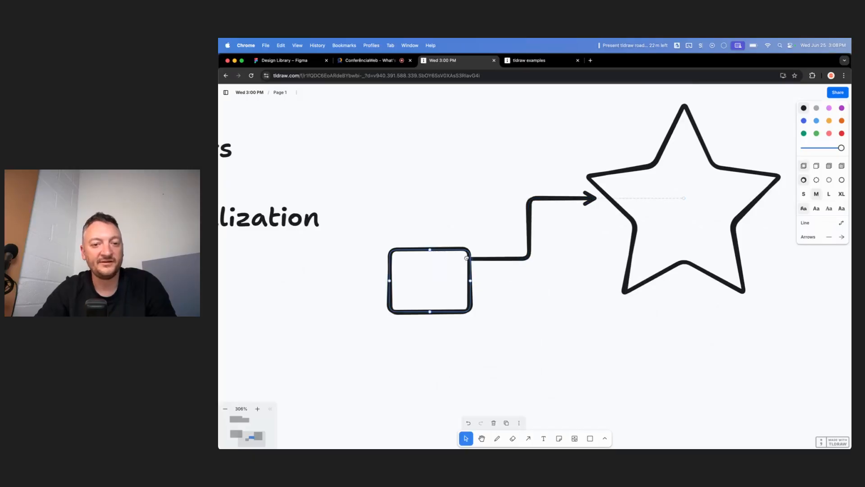
{"action": "left_click_drag", "start_coordinate": [465, 255], "coordinate": [491, 296]}
{"action": "left_click", "coordinate": [472, 278]}
Test the elbow arrow by tilting the star both ways and shrinking and lowering the box, leaving the star tilted slightly counter-clockwise
{"action": "left_click", "coordinate": [647, 242]}
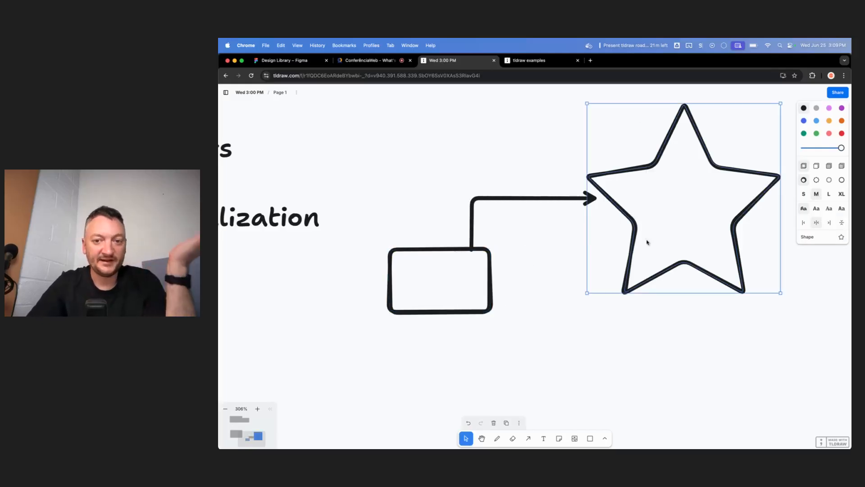
{"action": "left_click_drag", "start_coordinate": [583, 108], "coordinate": [615, 119]}
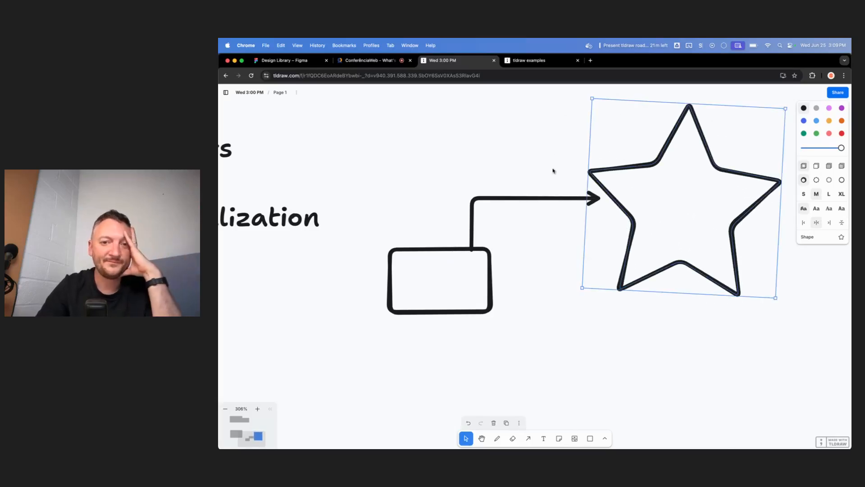
{"action": "left_click", "coordinate": [426, 285]}
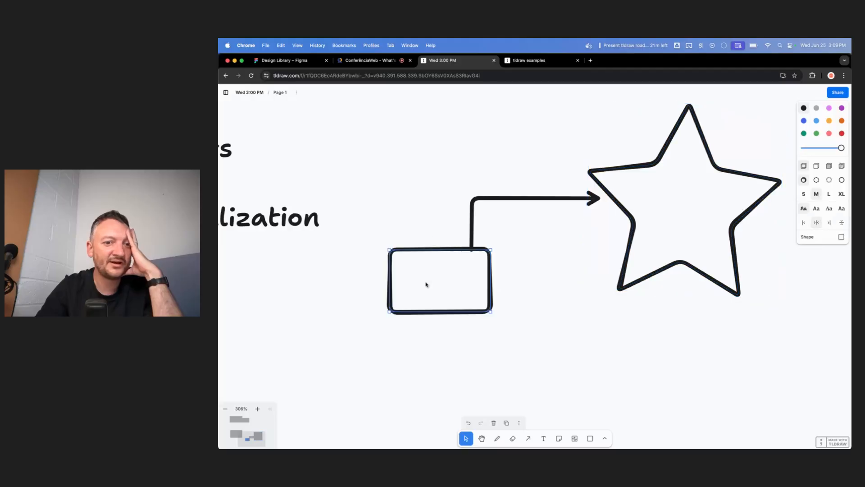
{"action": "left_click_drag", "start_coordinate": [388, 246], "coordinate": [437, 257]}
{"action": "left_click_drag", "start_coordinate": [470, 294], "coordinate": [459, 335]}
{"action": "left_click_drag", "start_coordinate": [483, 303], "coordinate": [507, 303]}
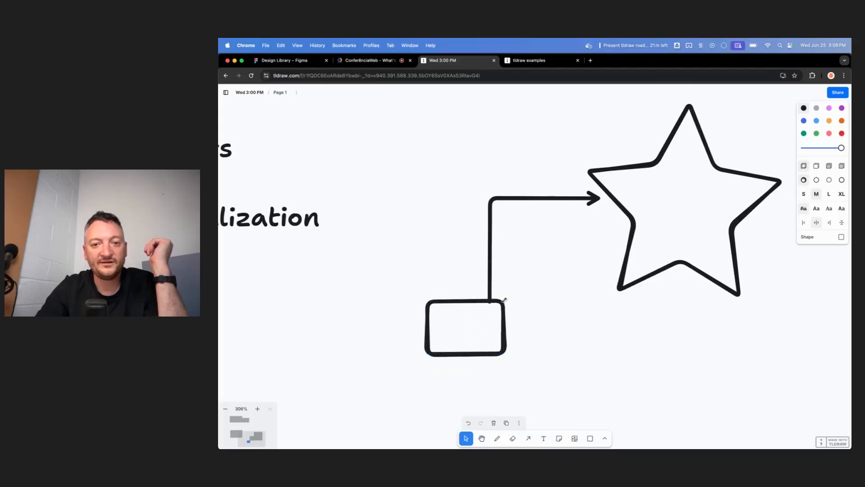
{"action": "left_click", "coordinate": [639, 178]}
{"action": "mouse_move", "coordinate": [590, 105]}
{"action": "left_mouse_down"}
{"action": "mouse_move", "coordinate": [560, 135]}
{"action": "mouse_move", "coordinate": [581, 106]}
{"action": "mouse_move", "coordinate": [578, 113]}
{"action": "left_mouse_up"}
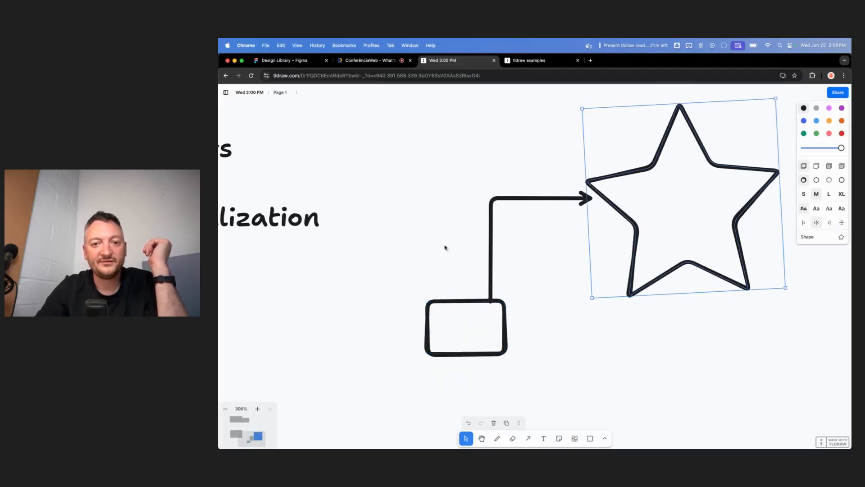
Rotate the box and elbow arrow together clockwise, and rotate the star on its own
{"action": "left_click_drag", "start_coordinate": [440, 261], "coordinate": [536, 351]}
{"action": "left_click", "coordinate": [425, 301]}
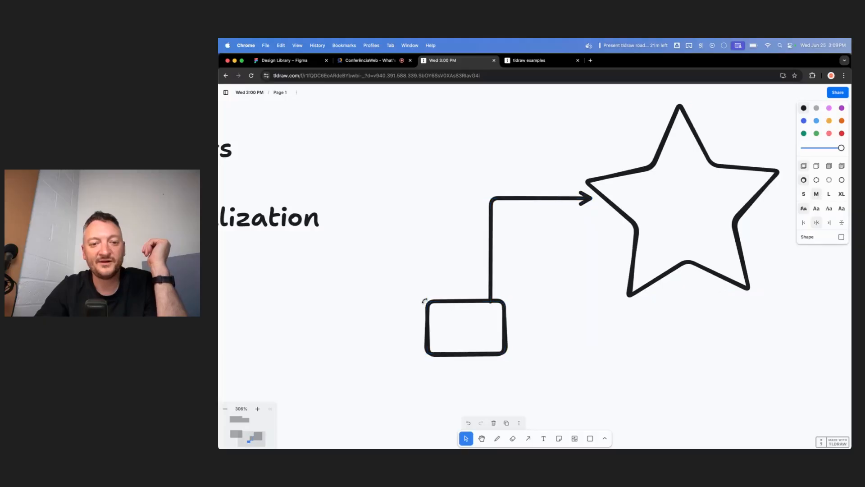
{"action": "left_click_drag", "start_coordinate": [424, 301], "coordinate": [523, 348]}
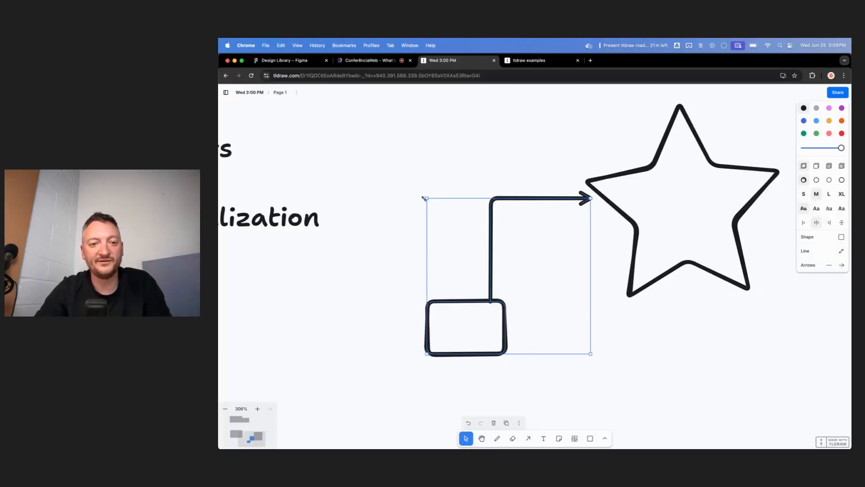
{"action": "left_click_drag", "start_coordinate": [422, 197], "coordinate": [509, 166]}
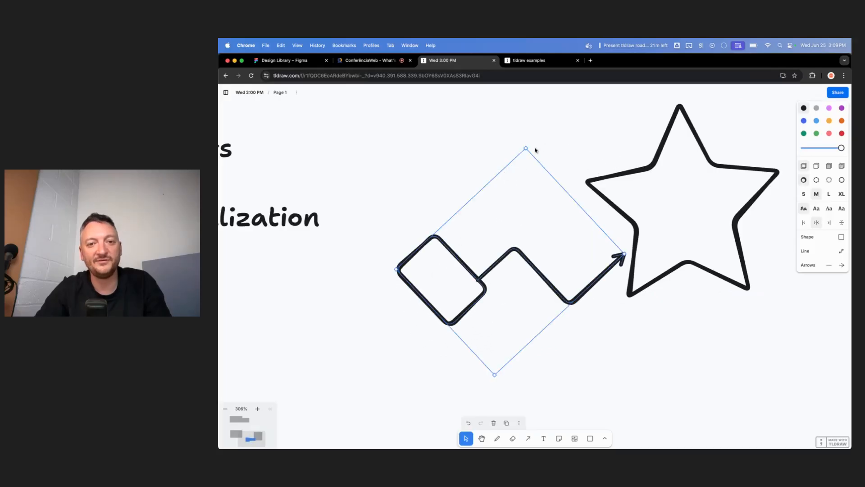
{"action": "left_click_drag", "start_coordinate": [526, 148], "coordinate": [510, 183]}
{"action": "left_click", "coordinate": [602, 192]}
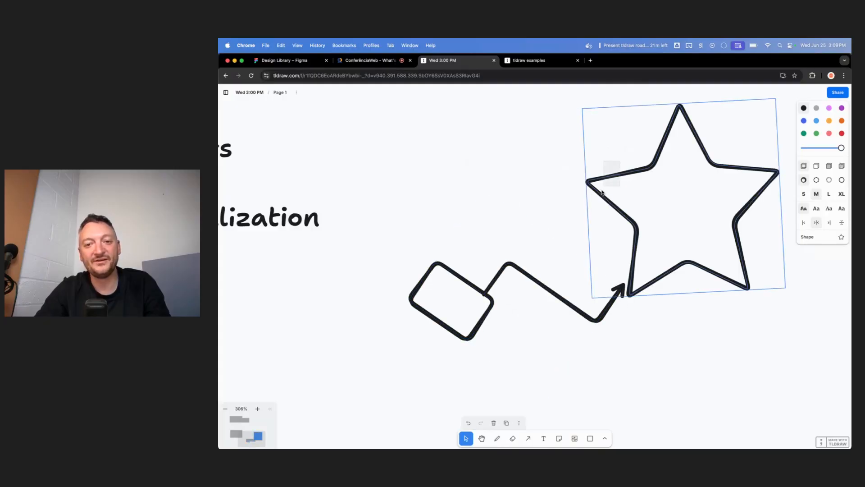
{"action": "left_click_drag", "start_coordinate": [580, 103], "coordinate": [624, 271]}
Add the text label "asdsad" to the rotated elbow arrow
{"action": "scroll", "coordinate": [487, 245], "scroll_direction": "up", "scroll_amount": 2}
{"action": "scroll", "coordinate": [487, 245], "scroll_direction": "left", "scroll_amount": 2}
{"action": "left_click", "coordinate": [485, 245]}
{"action": "scroll", "coordinate": [486, 245], "scroll_direction": "down", "scroll_amount": 3}
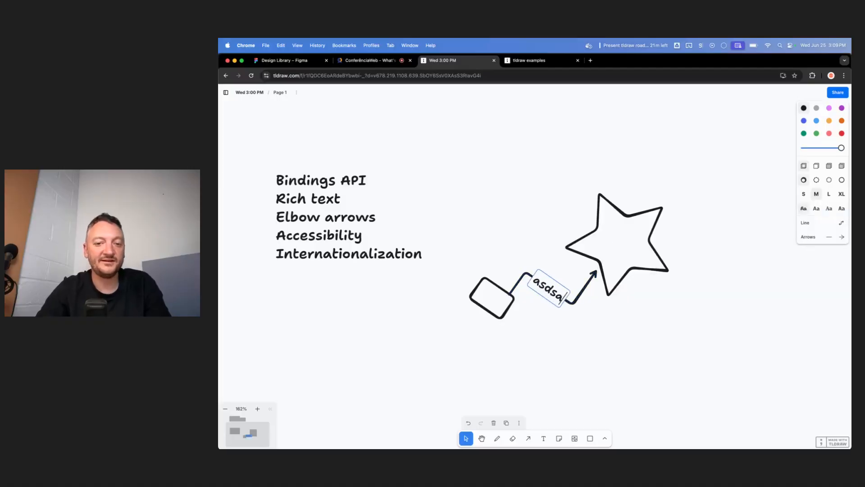
Select the box and labelled arrow together and rotate them counter-clockwise, leaving them tilted slightly clockwise
{"action": "left_click", "coordinate": [529, 287]}
{"action": "left_click", "coordinate": [505, 306]}
{"action": "left_click", "coordinate": [517, 283], "text": "shift"}
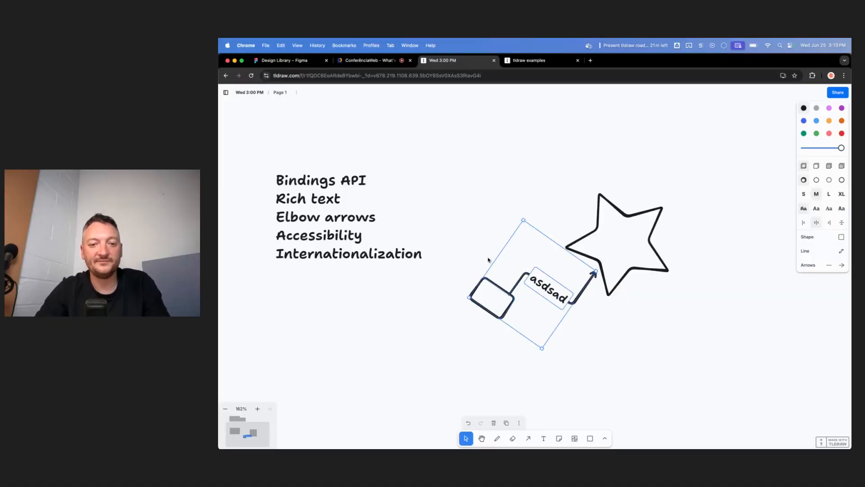
{"action": "left_click", "coordinate": [523, 212]}
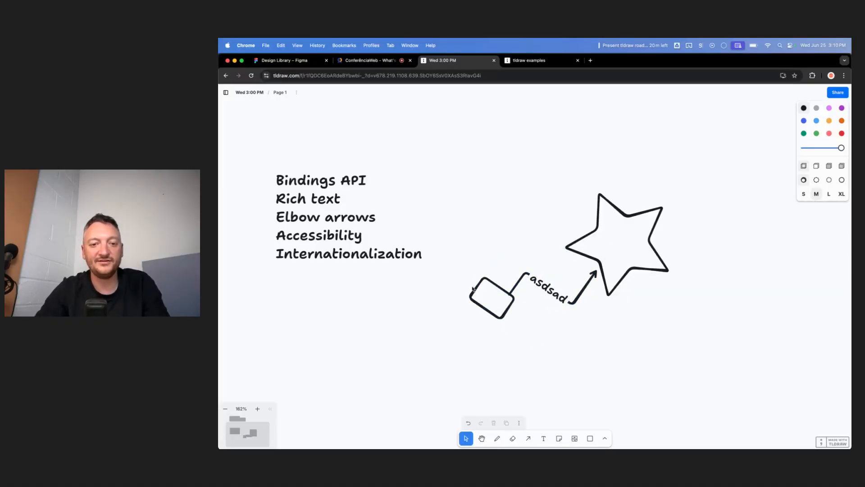
{"action": "mouse_move", "coordinate": [473, 289]}
{"action": "left_mouse_down"}
{"action": "mouse_move", "coordinate": [506, 332]}
{"action": "mouse_move", "coordinate": [523, 316]}
{"action": "left_mouse_up"}
{"action": "left_click_drag", "start_coordinate": [521, 215], "coordinate": [507, 230]}
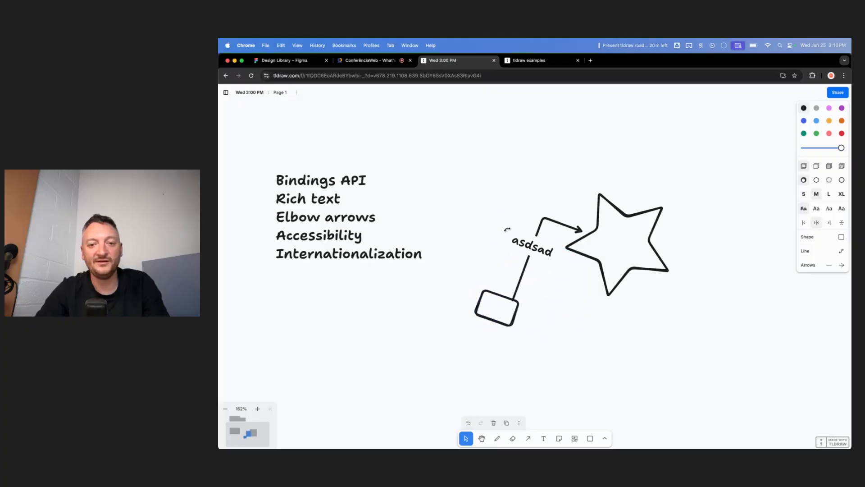
Replace the arrow's label with ":)" and set the box and arrow outlines to dashed
{"action": "double_click", "coordinate": [533, 251]}
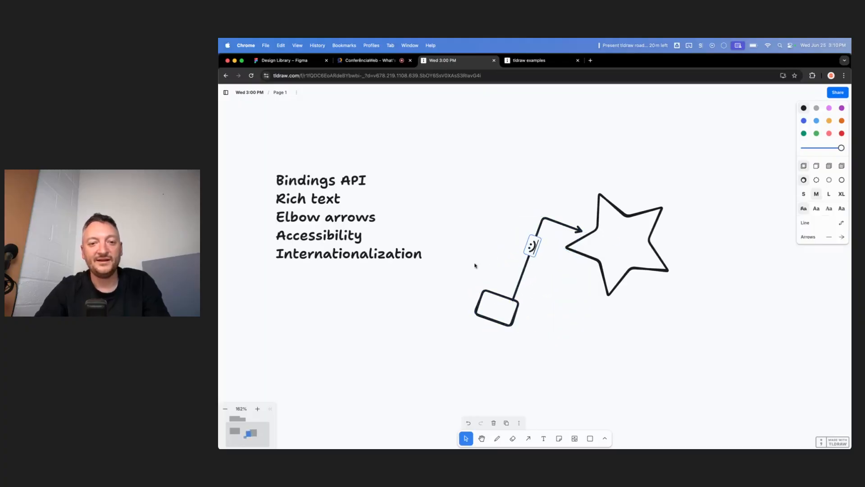
{"action": "left_click", "coordinate": [444, 231]}
{"action": "scroll", "coordinate": [464, 278], "scroll_direction": "up", "scroll_amount": 5}
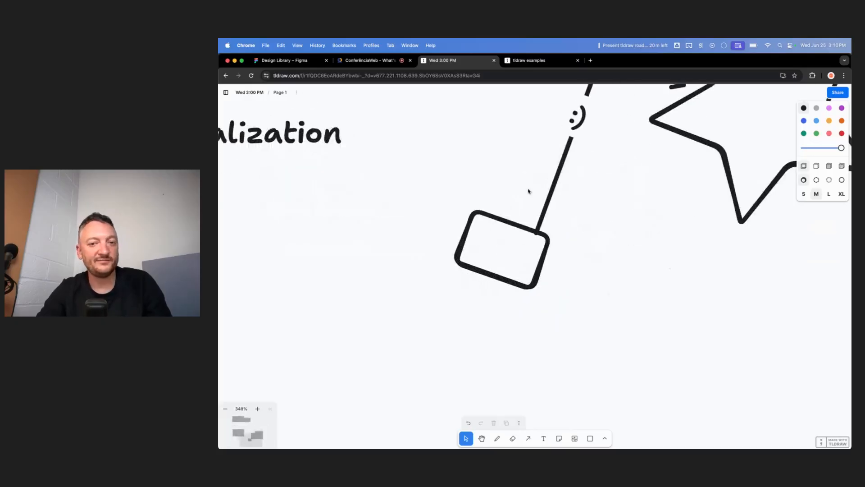
{"action": "left_click_drag", "start_coordinate": [528, 191], "coordinate": [610, 251]}
{"action": "scroll", "coordinate": [676, 251], "scroll_direction": "up", "scroll_amount": 3}
{"action": "scroll", "coordinate": [676, 251], "scroll_direction": "right", "scroll_amount": 3}
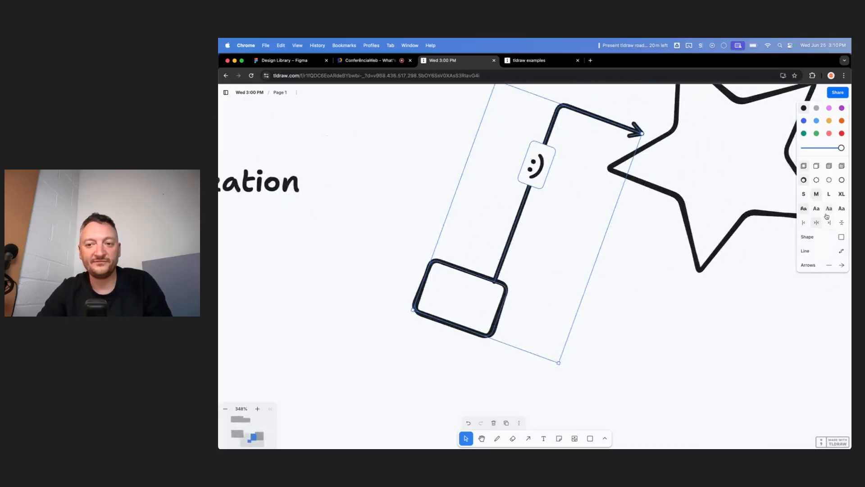
{"action": "left_click", "coordinate": [816, 178]}
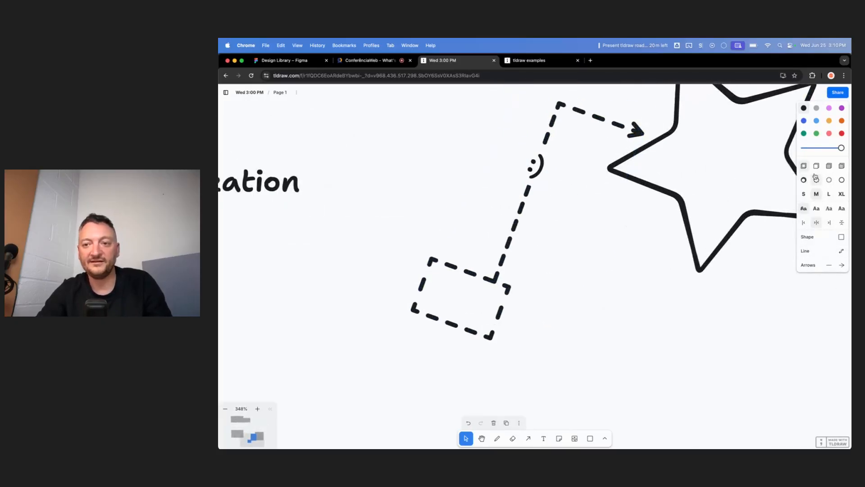
Nudge the star right and slightly back left while examining how the dashed arrow adapts at its corner and arrowhead
{"action": "left_click", "coordinate": [558, 112]}
{"action": "scroll", "coordinate": [561, 109], "scroll_direction": "up", "scroll_amount": 5}
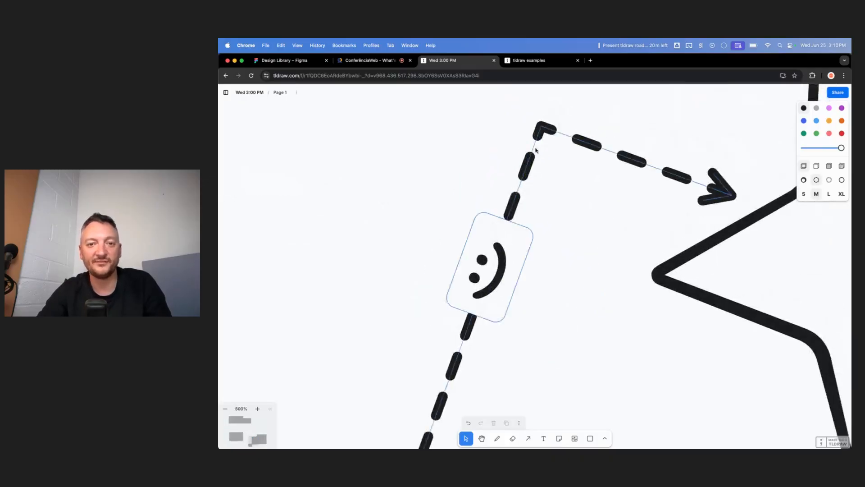
{"action": "scroll", "coordinate": [539, 137], "scroll_direction": "down", "scroll_amount": 10}
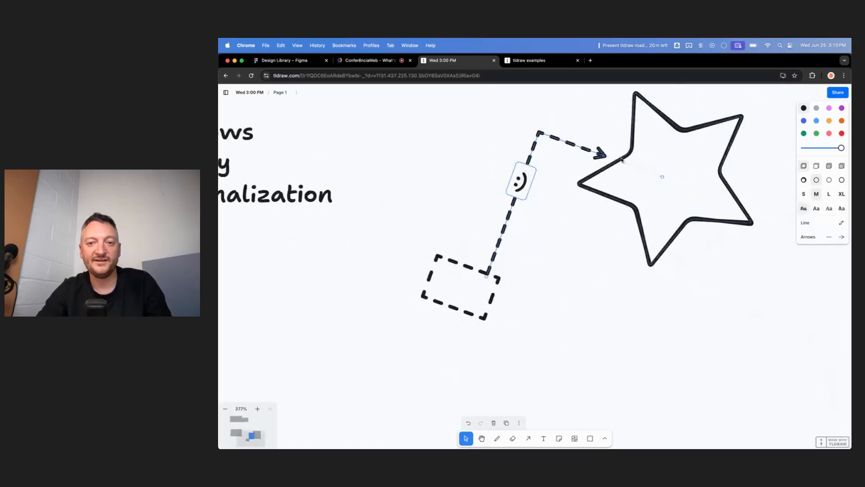
{"action": "left_click", "coordinate": [636, 155]}
{"action": "mouse_move", "coordinate": [636, 156]}
{"action": "left_mouse_down"}
{"action": "mouse_move", "coordinate": [712, 178]}
{"action": "mouse_move", "coordinate": [599, 139]}
{"action": "mouse_move", "coordinate": [629, 139]}
{"action": "mouse_move", "coordinate": [684, 163]}
{"action": "mouse_move", "coordinate": [653, 151]}
{"action": "left_mouse_up"}
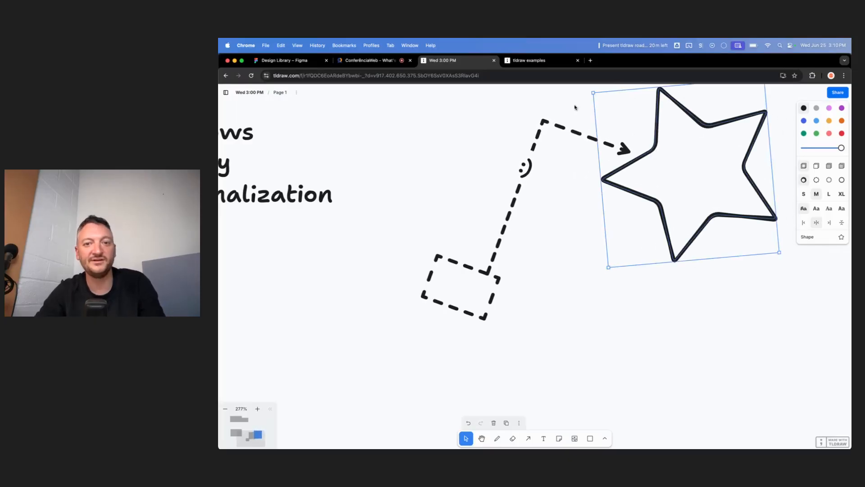
{"action": "scroll", "coordinate": [574, 111], "scroll_direction": "up", "scroll_amount": 5}
{"action": "mouse_move", "coordinate": [712, 282]}
{"action": "left_mouse_down"}
{"action": "mouse_move", "coordinate": [757, 297]}
{"action": "mouse_move", "coordinate": [697, 281]}
{"action": "left_mouse_up"}
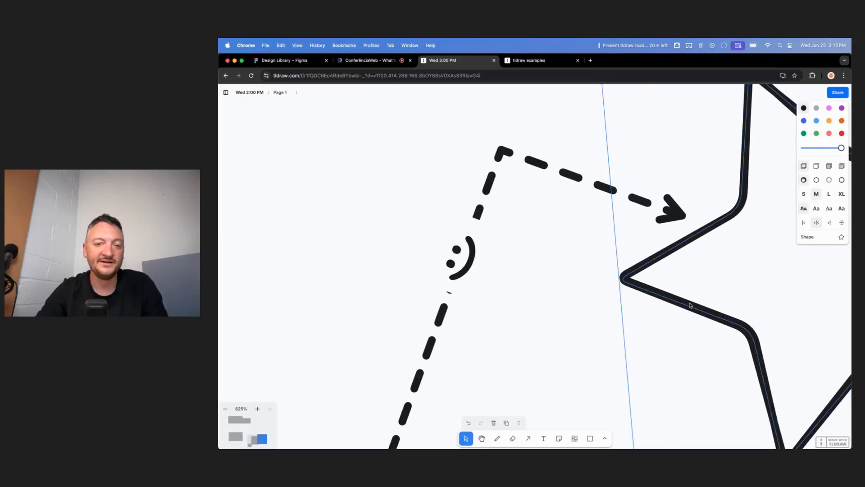
{"action": "scroll", "coordinate": [696, 282], "scroll_direction": "down", "scroll_amount": 5}
Enlarge the dashed box outward from its lower-right corner
{"action": "left_click", "coordinate": [587, 290]}
{"action": "scroll", "coordinate": [587, 290], "scroll_direction": "down", "scroll_amount": 3}
{"action": "left_click", "coordinate": [567, 310]}
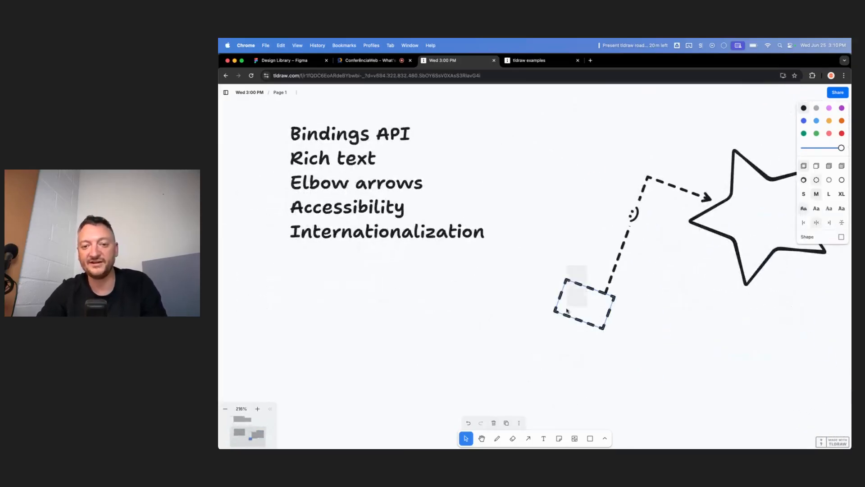
{"action": "left_click_drag", "start_coordinate": [604, 328], "coordinate": [624, 350]}
Draw a freehand check mark beside "Elbow arrows" in the feature list
{"action": "left_click", "coordinate": [541, 186]}
{"action": "key", "text": "d"}
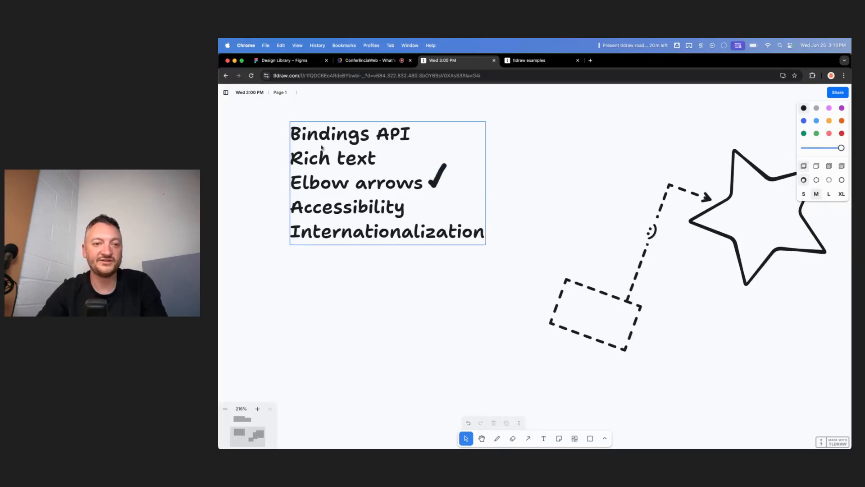
Set the dashed box and arrow back to the hand-drawn solid line style and deselect them
{"action": "scroll", "coordinate": [333, 154], "scroll_direction": "left", "scroll_amount": 3}
{"action": "left_click_drag", "start_coordinate": [546, 258], "coordinate": [671, 327]}
{"action": "left_click", "coordinate": [803, 180]}
{"action": "left_click", "coordinate": [621, 155]}
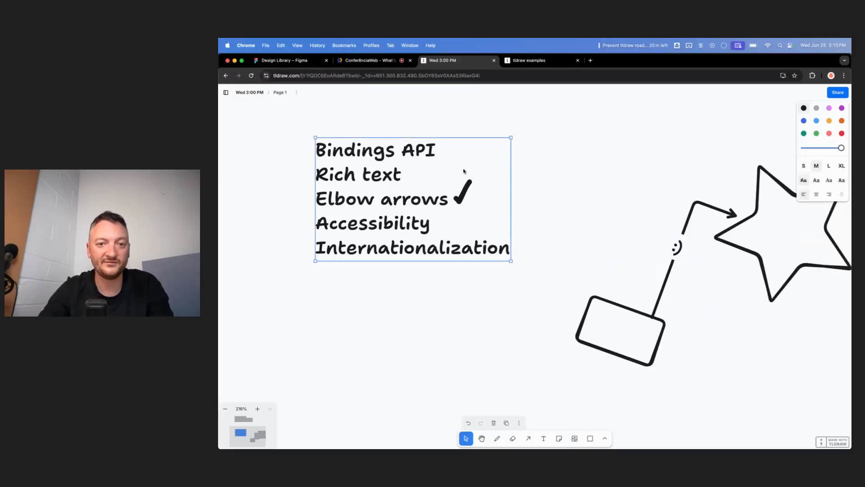
Add the text ":) bold" on the empty canvas beside the feature list and select its word "bold"
{"action": "key", "text": "t"}
{"action": "left_click", "coordinate": [573, 184]}
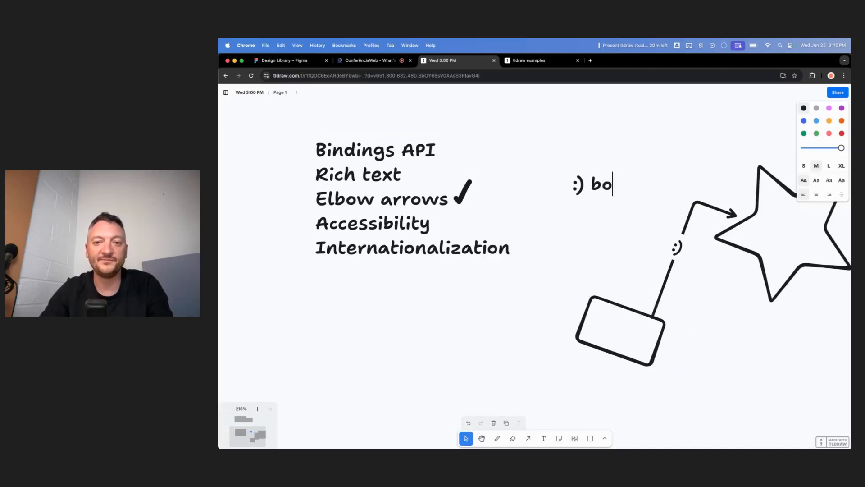
{"action": "key", "text": "alt+shift+Left"}
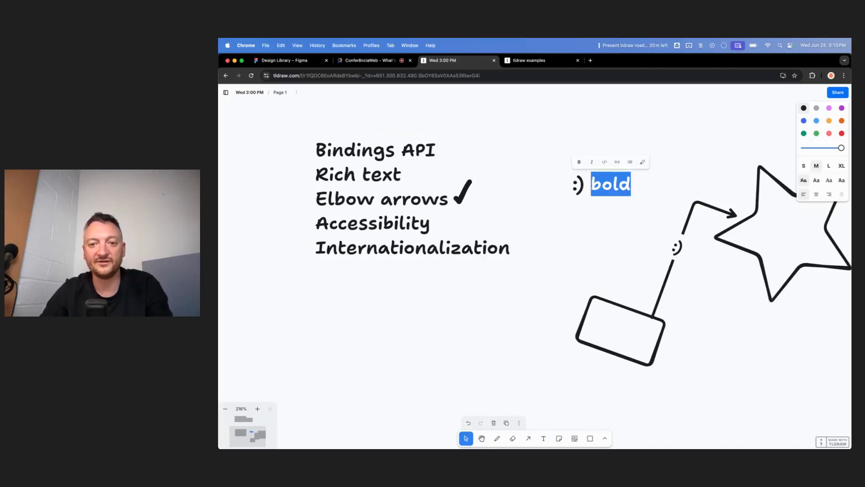
{"action": "scroll", "coordinate": [621, 213], "scroll_direction": "up", "scroll_amount": 5}
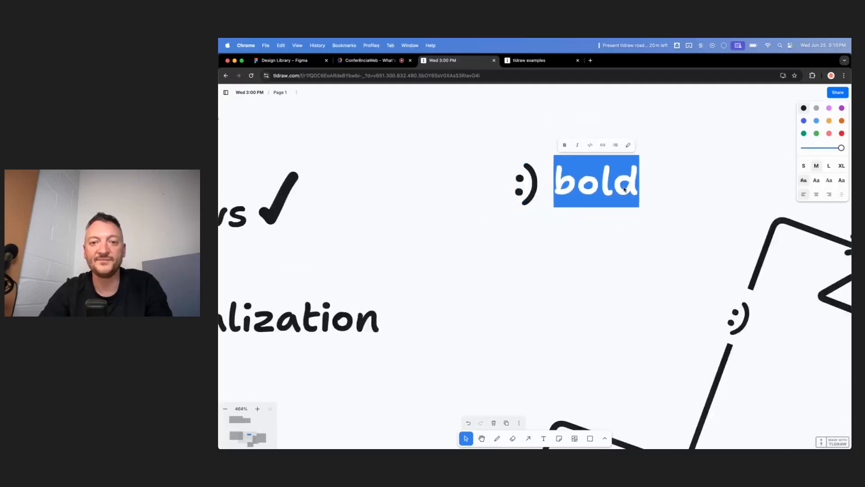
{"action": "scroll", "coordinate": [620, 213], "scroll_direction": "down", "scroll_amount": 5}
Enlarge the browser page zoom to 150% and bring the ":) bold" text back into view
{"action": "left_click", "coordinate": [632, 75]}
{"action": "key", "text": "super+equal"}
{"action": "key", "text": "super+equal"}
{"action": "key", "text": "super+equal"}
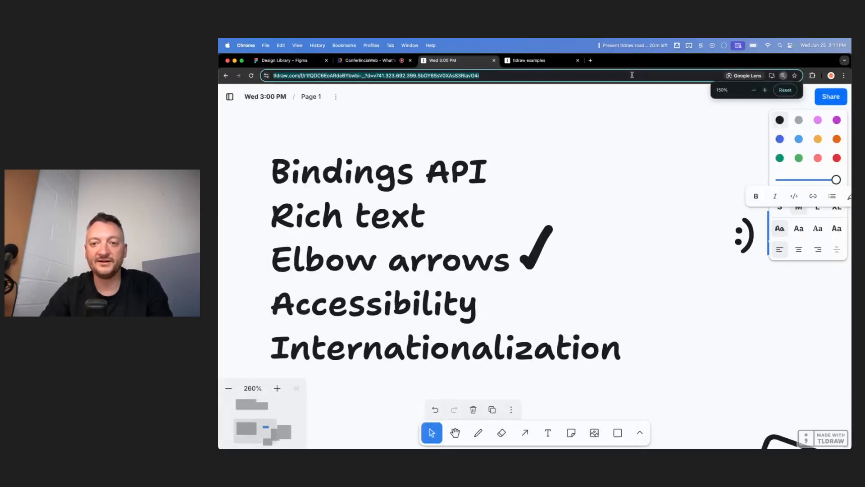
{"action": "scroll", "coordinate": [554, 220], "scroll_direction": "right", "scroll_amount": 5}
{"action": "scroll", "coordinate": [554, 220], "scroll_direction": "right", "scroll_amount": 2}
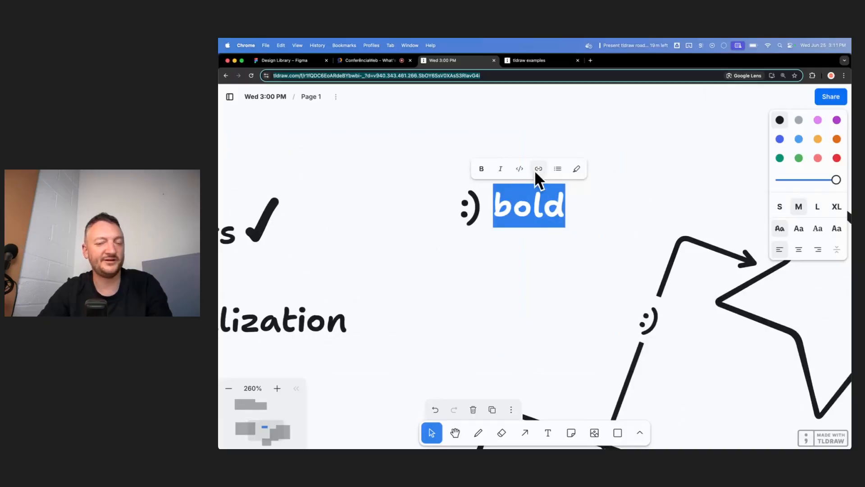
Highlight the word "bold" in the new text and finish editing
{"action": "left_click", "coordinate": [552, 188]}
{"action": "double_click", "coordinate": [521, 202]}
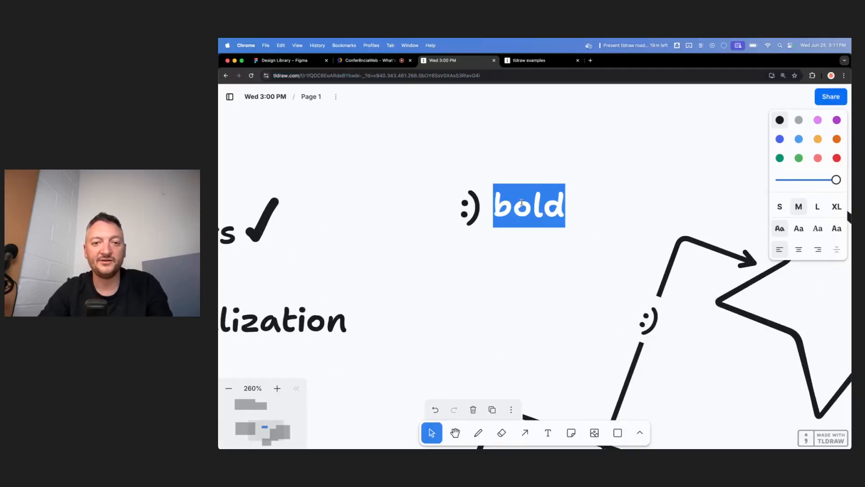
{"action": "left_click", "coordinate": [575, 180]}
{"action": "left_click", "coordinate": [562, 266]}
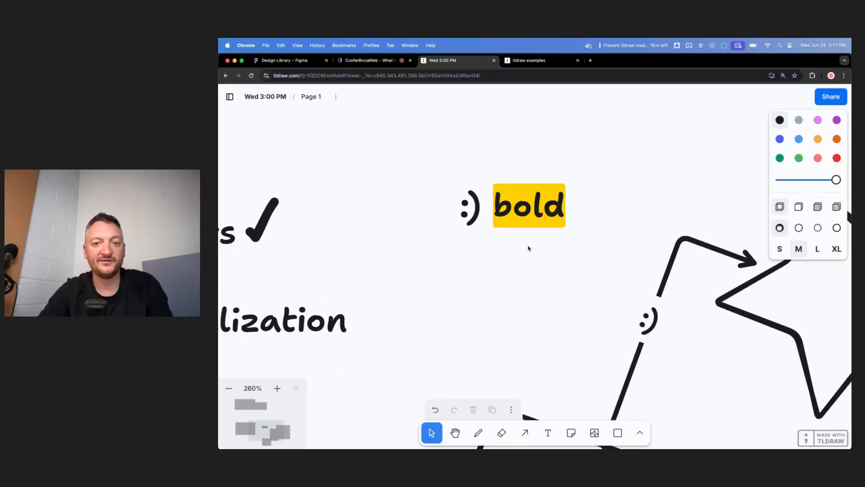
Apply italic and bold formatting to the highlighted word "bold"
{"action": "double_click", "coordinate": [550, 219]}
{"action": "double_click", "coordinate": [550, 216]}
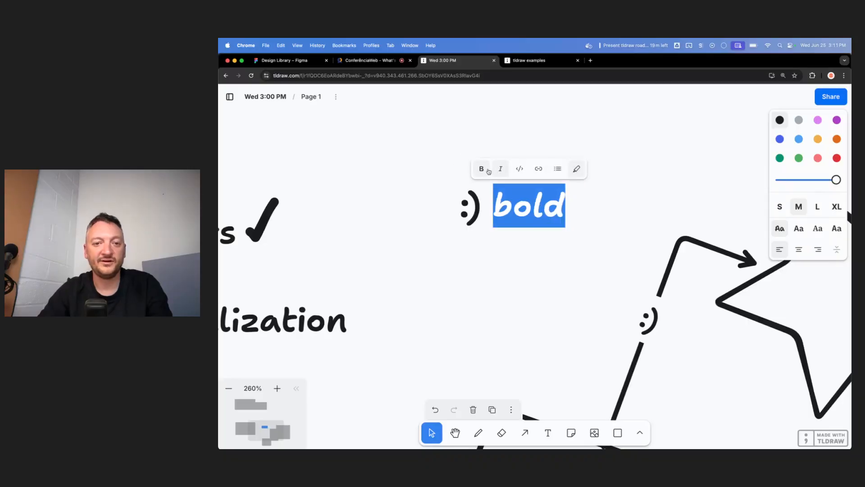
{"action": "left_click", "coordinate": [488, 172]}
{"action": "left_click", "coordinate": [519, 169]}
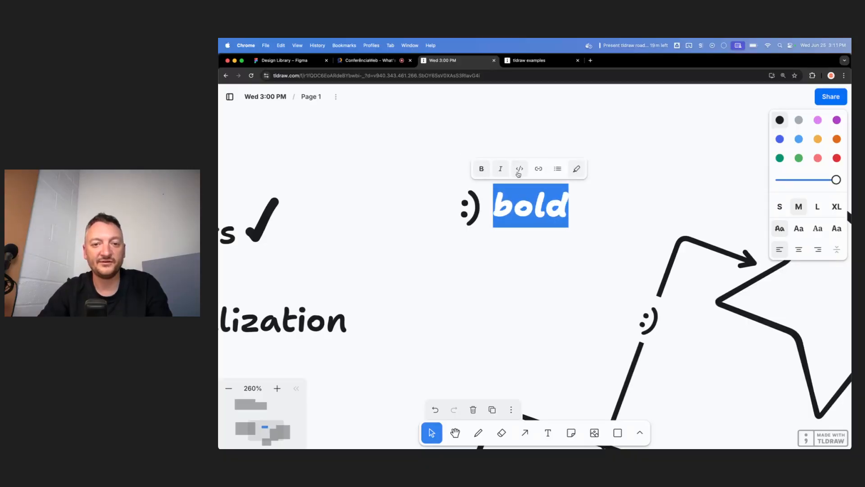
Open the link editor for the word "bold", remove the link, and select the text block
{"action": "left_click", "coordinate": [541, 170]}
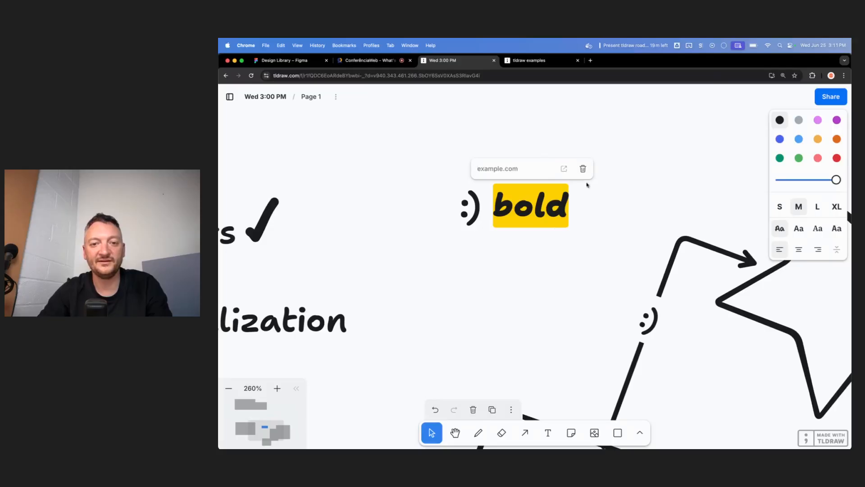
{"action": "left_click", "coordinate": [581, 168]}
{"action": "left_click", "coordinate": [570, 296]}
{"action": "left_click", "coordinate": [524, 204]}
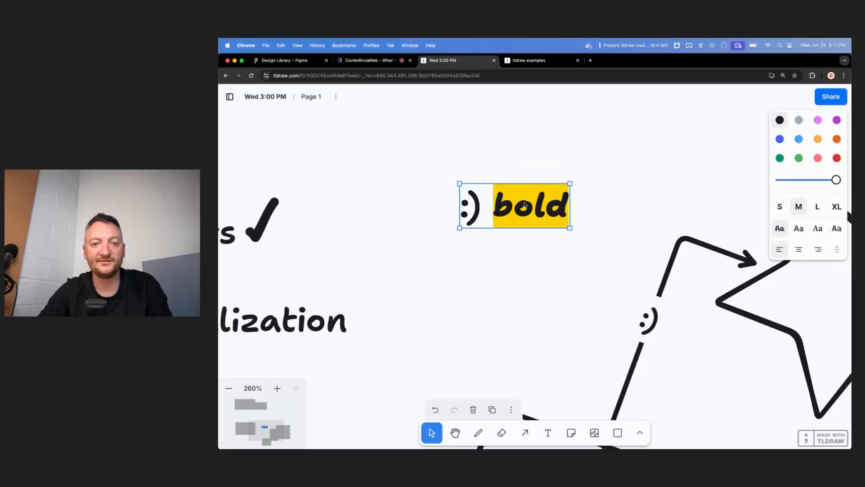
Add the lines "sad", "sad", "ad" and "sad asdsadsad" below the highlighted word
{"action": "double_click", "coordinate": [547, 206]}
{"action": "key", "text": "Right"}
{"action": "key", "text": "Return"}
{"action": "type", "text": "sad"}
{"action": "key", "text": "Return"}
{"action": "type", "text": "sad"}
{"action": "key", "text": "Return"}
{"action": "type", "text": "ad"}
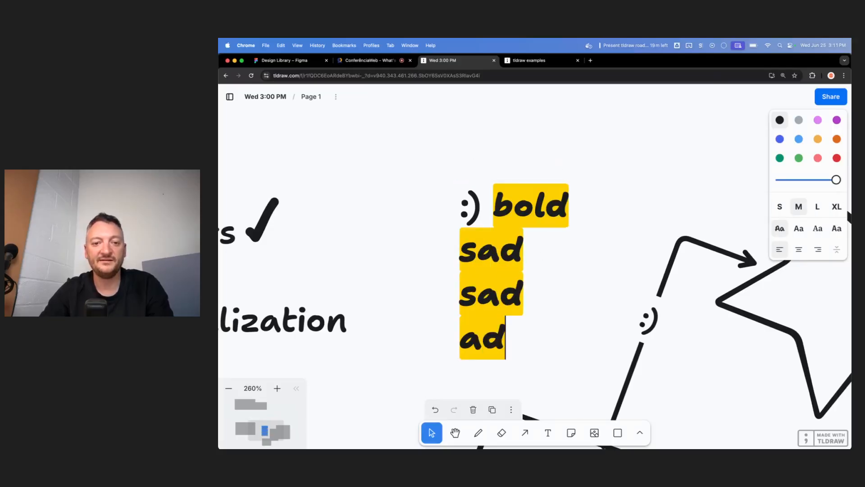
{"action": "key", "text": "Return"}
{"action": "type", "text": "sad asdsadsad"}
Remove the bold, italic and highlight formatting from the four lines below ":) bold"
{"action": "left_click", "coordinate": [483, 240]}
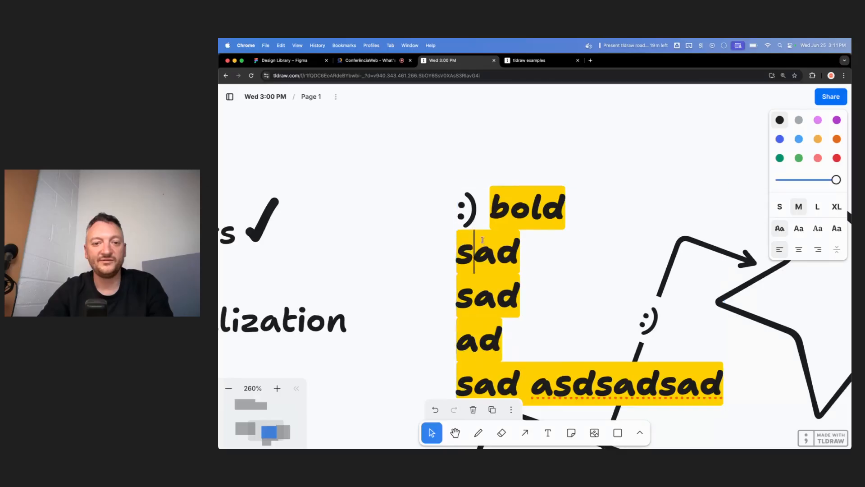
{"action": "double_click", "coordinate": [482, 240]}
{"action": "left_click", "coordinate": [635, 392]}
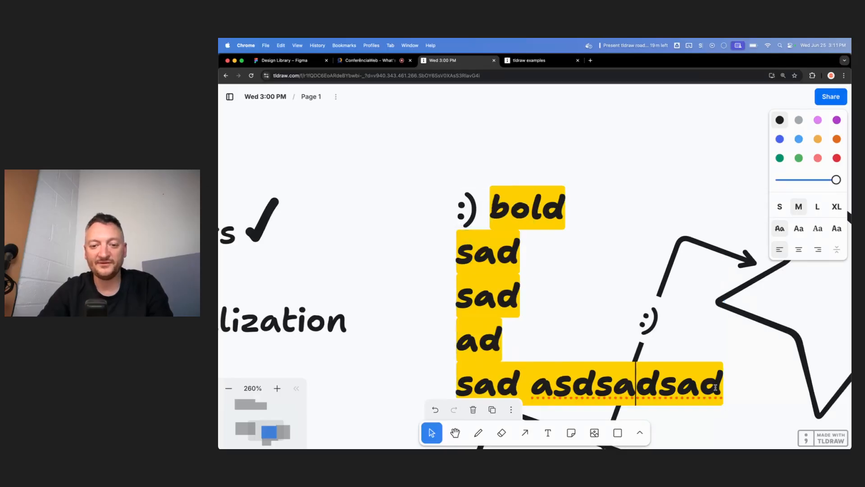
{"action": "left_click_drag", "start_coordinate": [723, 391], "coordinate": [520, 209]}
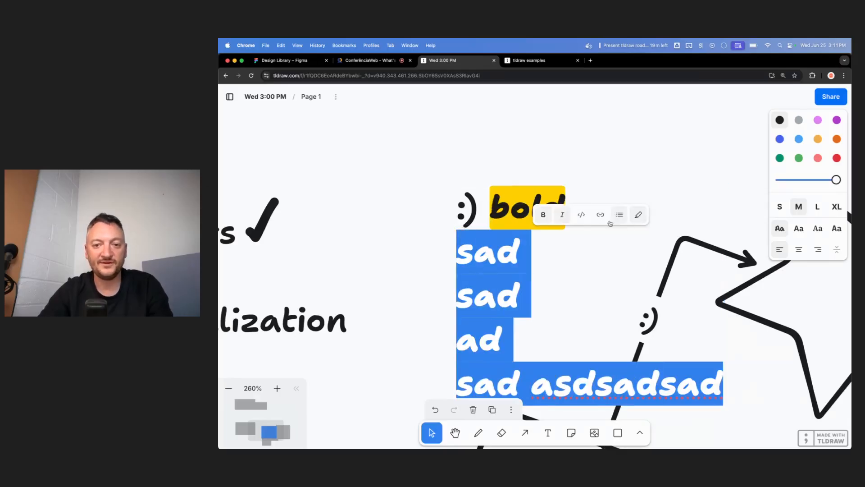
{"action": "left_click", "coordinate": [562, 215]}
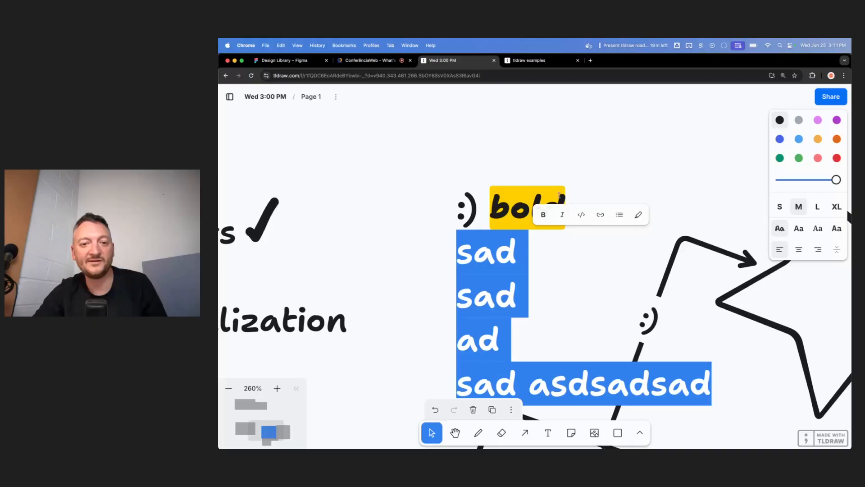
{"action": "key", "text": "Escape"}
Move the text block to the empty canvas area below the feature list and box
{"action": "scroll", "coordinate": [558, 194], "scroll_direction": "down", "scroll_amount": 5}
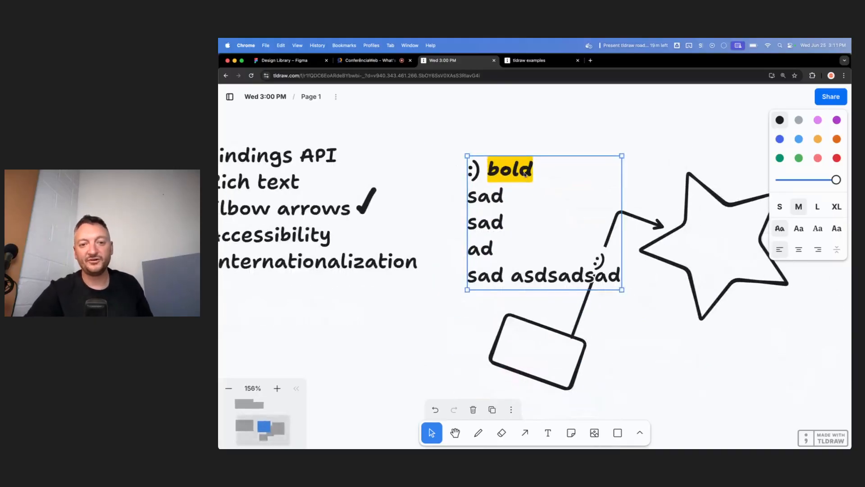
{"action": "left_click_drag", "start_coordinate": [525, 175], "coordinate": [489, 178]}
{"action": "scroll", "coordinate": [526, 149], "scroll_direction": "down", "scroll_amount": 5}
{"action": "scroll", "coordinate": [526, 149], "scroll_direction": "left", "scroll_amount": 2}
Merge the three short lines of the text block into one line reading "sad sad ad"
{"action": "left_click", "coordinate": [474, 235]}
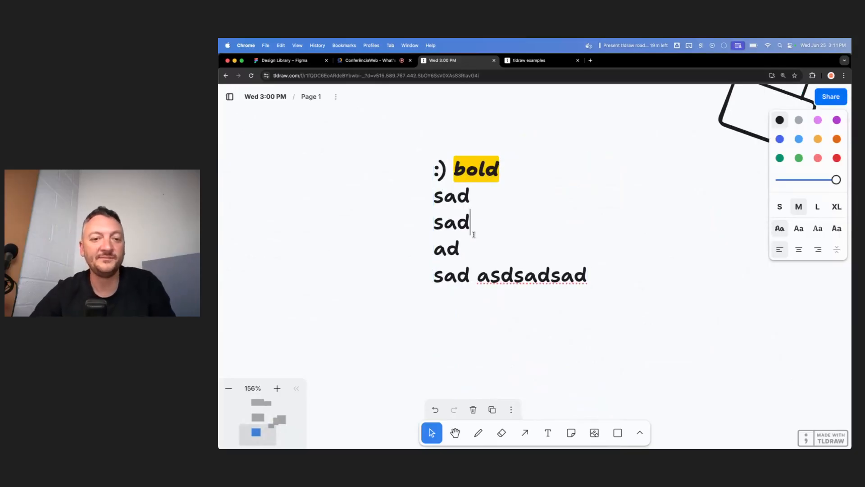
{"action": "key", "text": "BackSpace"}
{"action": "key", "text": "BackSpace"}
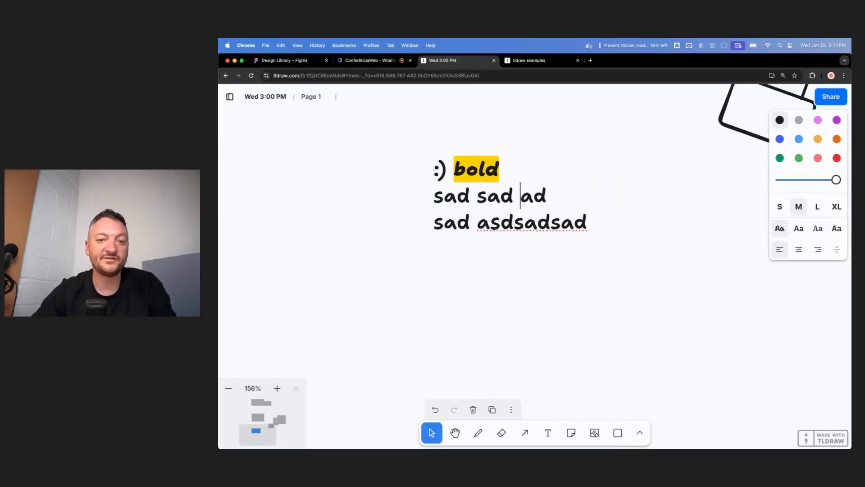
{"action": "left_click", "coordinate": [511, 253]}
{"action": "scroll", "coordinate": [507, 151], "scroll_direction": "up", "scroll_amount": 5}
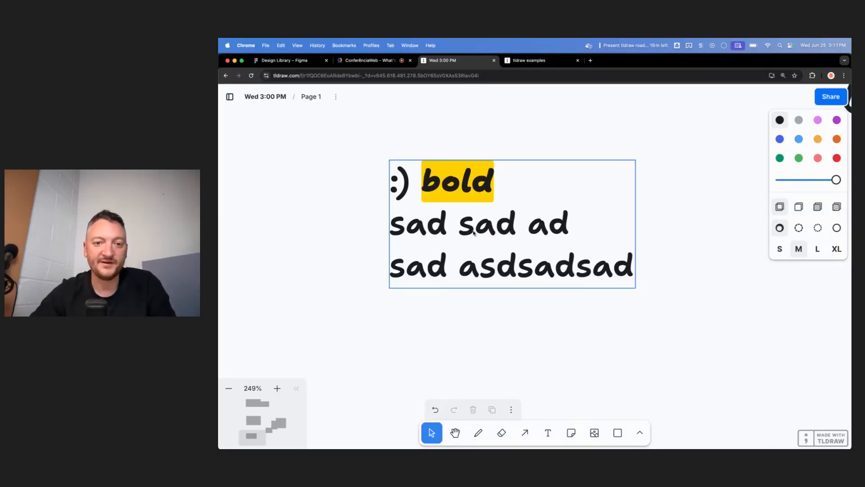
Select the highlighted word while editing the text block, and place the cursor inside "asdsadsad"
{"action": "double_click", "coordinate": [474, 233]}
{"action": "left_click", "coordinate": [467, 190]}
{"action": "double_click", "coordinate": [445, 183]}
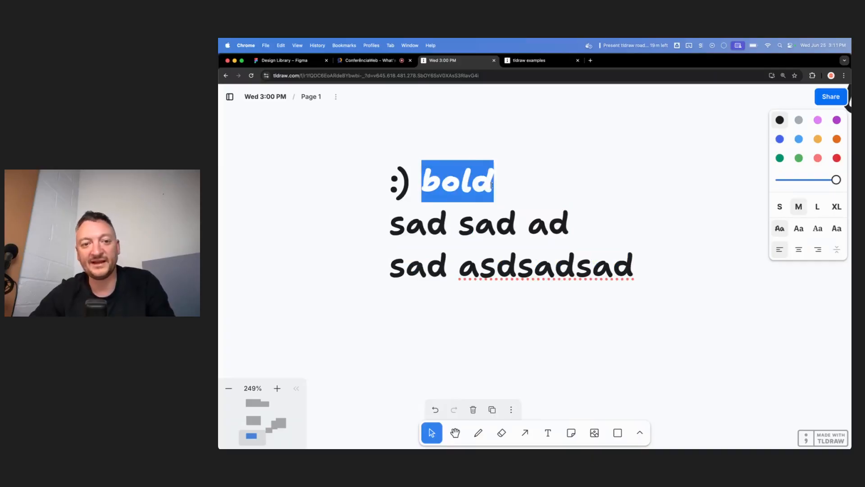
{"action": "left_click", "coordinate": [511, 262]}
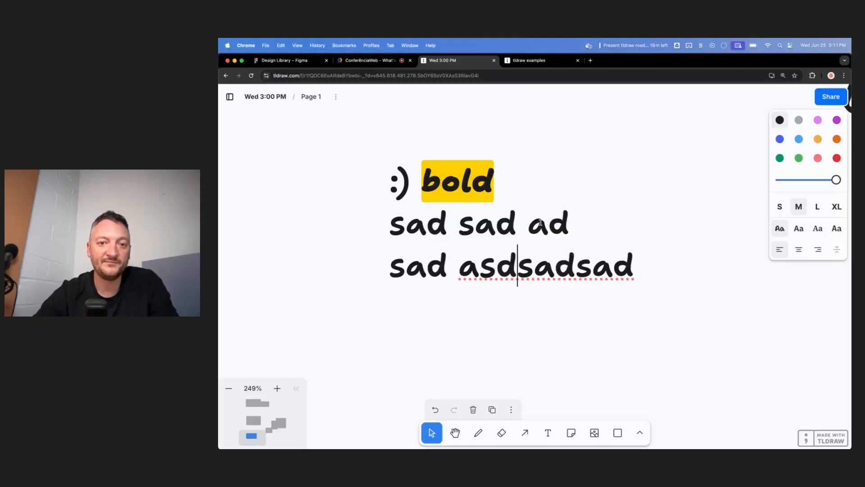
{"action": "scroll", "coordinate": [543, 220], "scroll_direction": "left", "scroll_amount": 1}
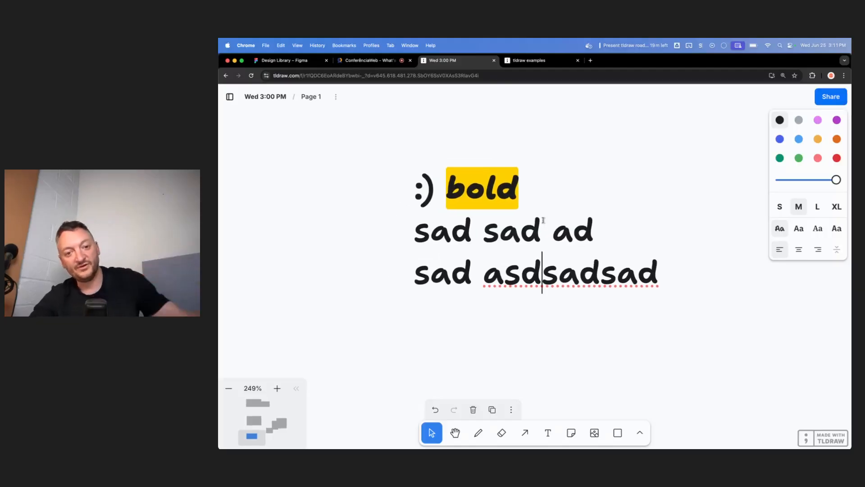
Select the whole text block, examine the selection of its word "ad" in edit mode, and leave editing
{"action": "left_click", "coordinate": [376, 166]}
{"action": "left_click_drag", "start_coordinate": [374, 148], "coordinate": [712, 316]}
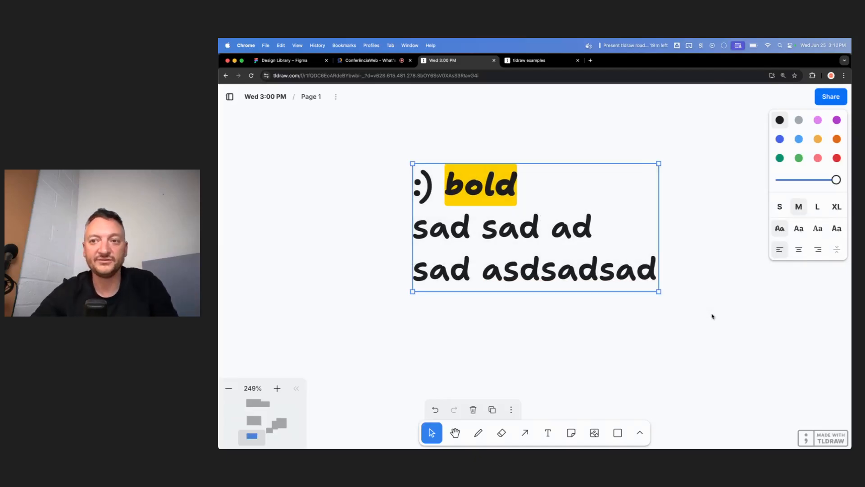
{"action": "scroll", "coordinate": [676, 251], "scroll_direction": "up", "scroll_amount": 2}
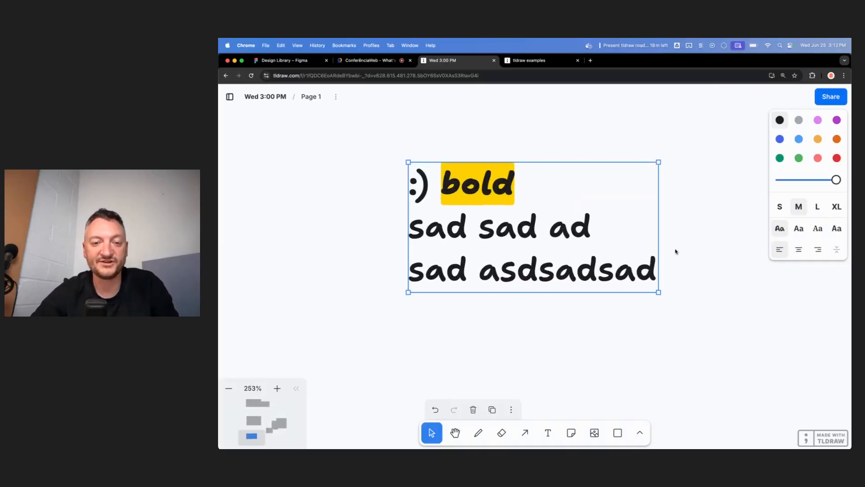
{"action": "double_click", "coordinate": [600, 239]}
{"action": "left_click_drag", "start_coordinate": [599, 239], "coordinate": [548, 225]}
{"action": "scroll", "coordinate": [547, 224], "scroll_direction": "down", "scroll_amount": 5}
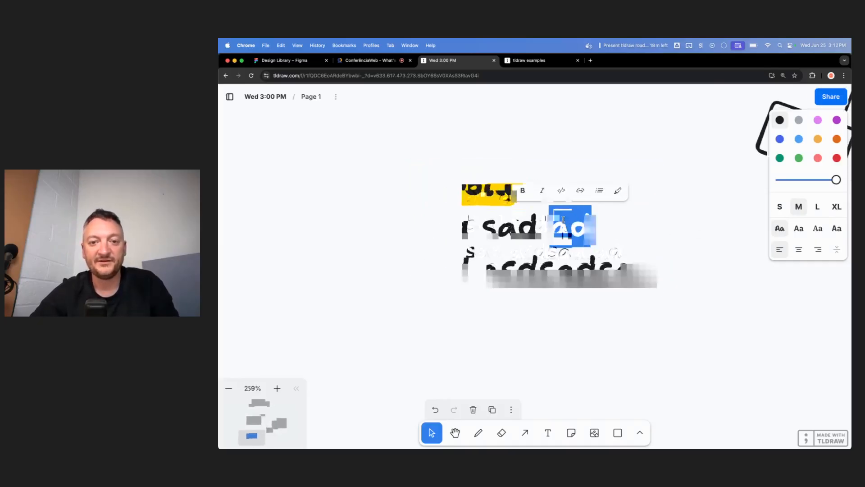
{"action": "key", "text": "Escape"}
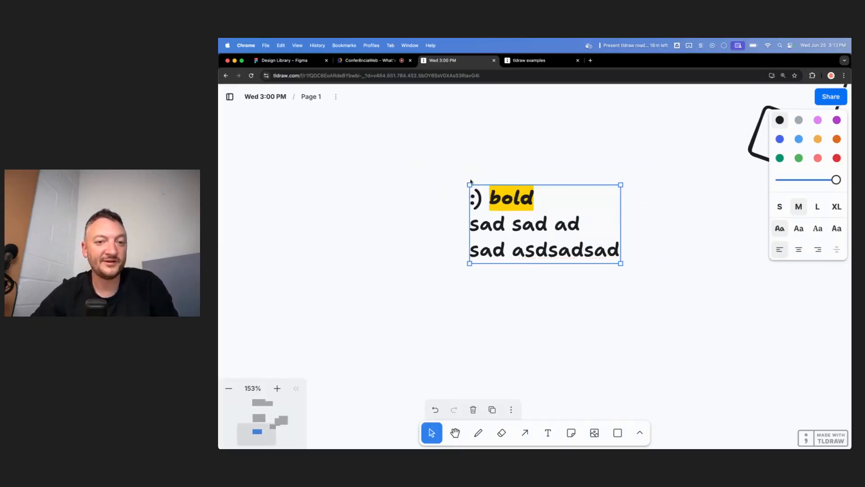
Rotate the text block clockwise, check word selection on "bold", and place a duplicate to its lower left
{"action": "left_click_drag", "start_coordinate": [468, 181], "coordinate": [495, 144]}
{"action": "double_click", "coordinate": [511, 209]}
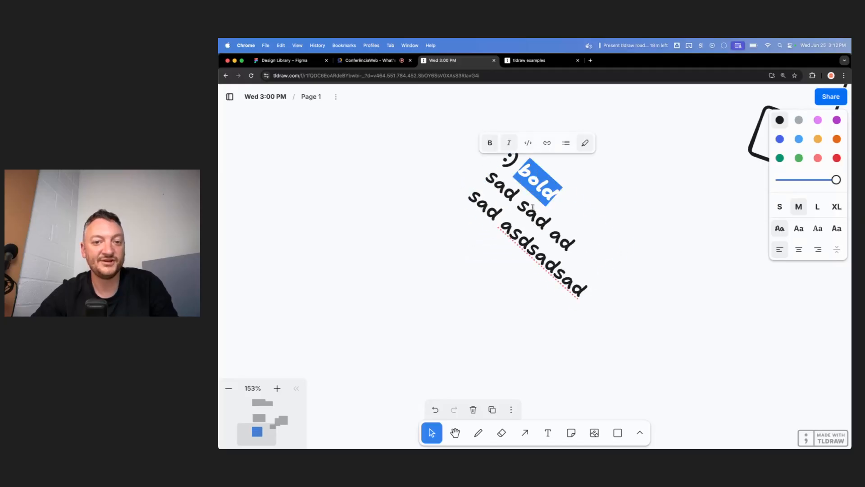
{"action": "key", "text": "Escape"}
{"action": "left_click_drag", "start_coordinate": [533, 207], "coordinate": [394, 266]}
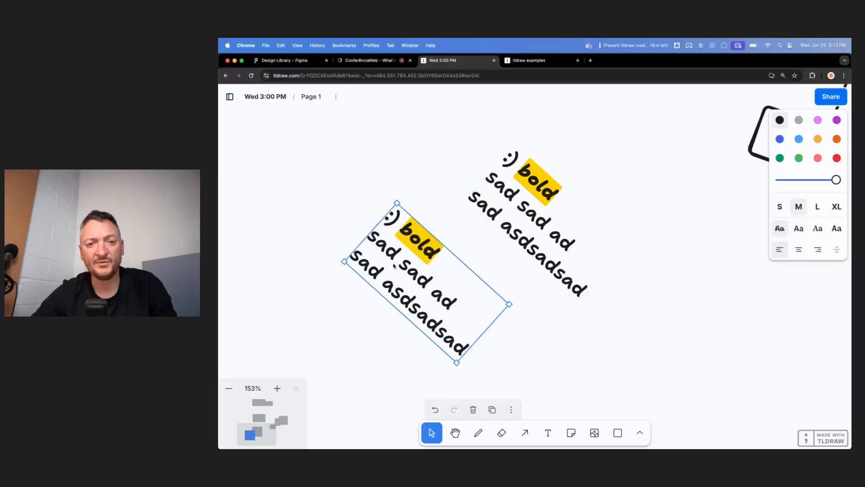
Rotate both text blocks back to horizontal and move the copy to the lower right of the original
{"action": "left_click", "coordinate": [479, 166]}
{"action": "left_click_drag", "start_coordinate": [512, 138], "coordinate": [469, 175]}
{"action": "left_click", "coordinate": [410, 237]}
{"action": "left_click_drag", "start_coordinate": [393, 196], "coordinate": [348, 240]}
{"action": "left_click_drag", "start_coordinate": [437, 308], "coordinate": [648, 336]}
{"action": "scroll", "coordinate": [581, 320], "scroll_direction": "right", "scroll_amount": 1}
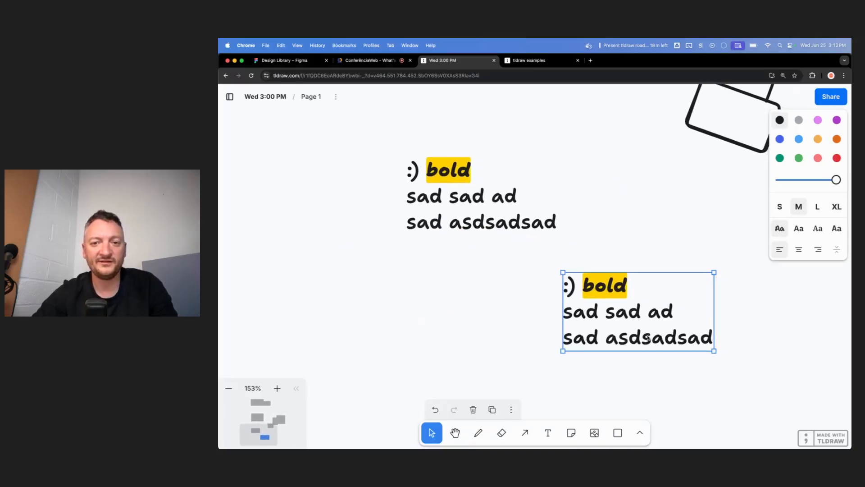
Switch text editing back and forth between the copied block and the original block
{"action": "scroll", "coordinate": [648, 335], "scroll_direction": "right", "scroll_amount": 3}
{"action": "left_click", "coordinate": [589, 305]}
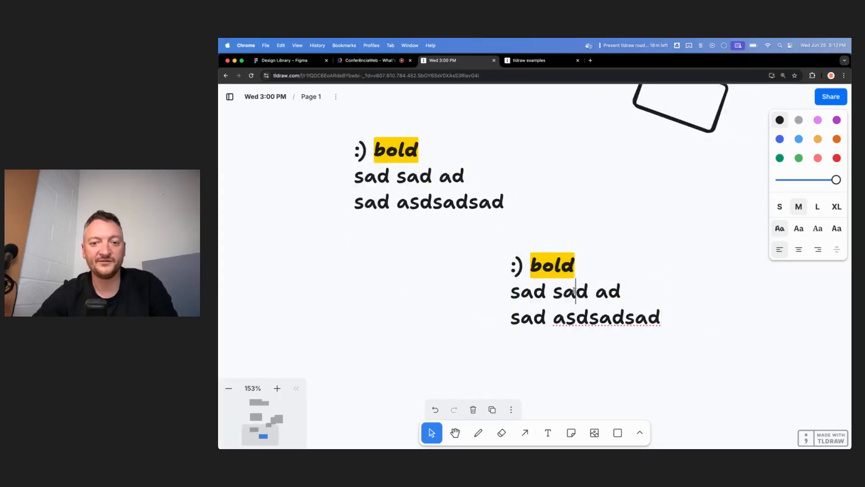
{"action": "double_click", "coordinate": [574, 290]}
{"action": "left_click", "coordinate": [440, 176]}
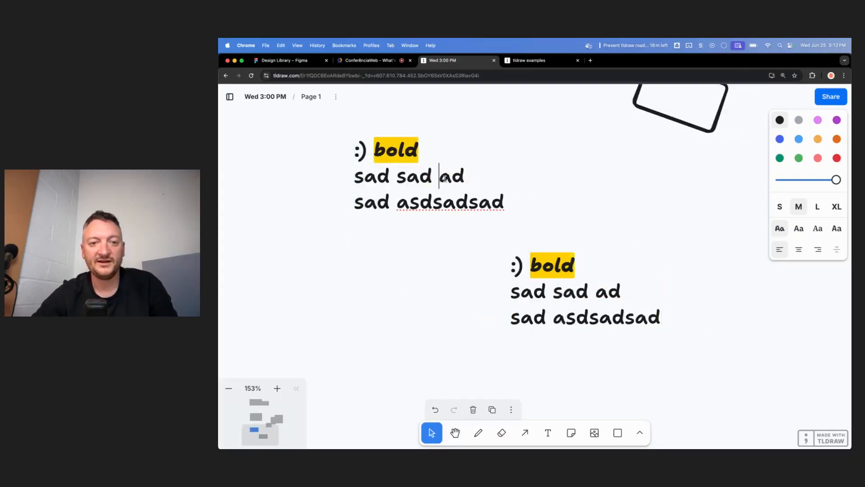
{"action": "double_click", "coordinate": [569, 294]}
Nudge the original text block slightly left and down, alternate editing between both blocks again, and deselect them
{"action": "mouse_move", "coordinate": [463, 177]}
{"action": "left_mouse_down"}
{"action": "mouse_move", "coordinate": [410, 175]}
{"action": "mouse_move", "coordinate": [450, 183]}
{"action": "left_mouse_up"}
{"action": "left_click", "coordinate": [424, 181]}
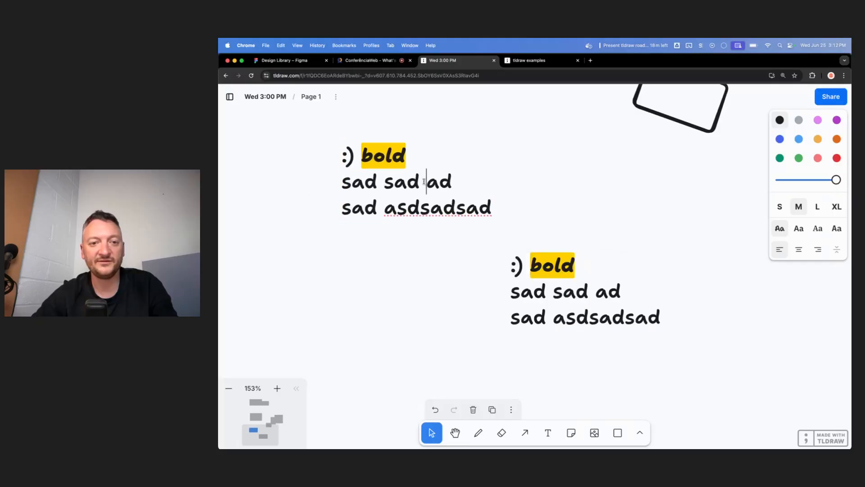
{"action": "left_click", "coordinate": [560, 300]}
{"action": "left_click", "coordinate": [409, 183]}
{"action": "left_click", "coordinate": [580, 304]}
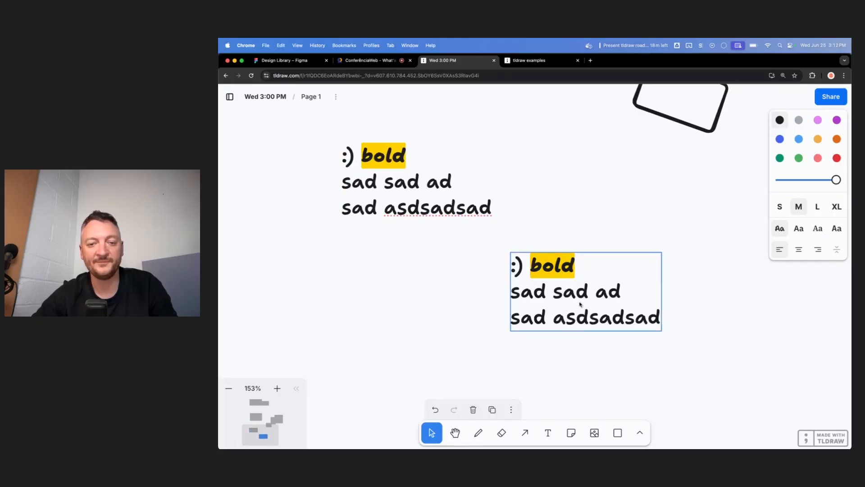
{"action": "left_click", "coordinate": [578, 207]}
{"action": "scroll", "coordinate": [559, 261], "scroll_direction": "down", "scroll_amount": 3}
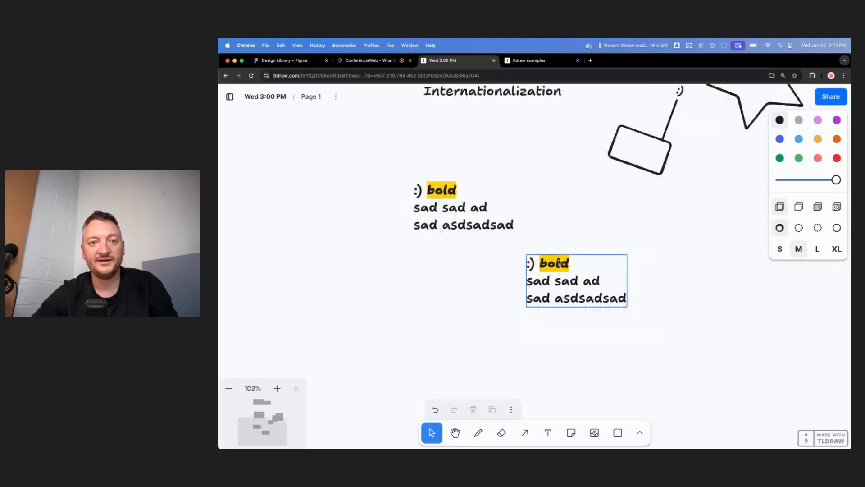
Copy the lower-right block's text, paste it as a new text block at the lower left, and spread the other two blocks apart
{"action": "double_click", "coordinate": [564, 281]}
{"action": "key", "text": "super+c"}
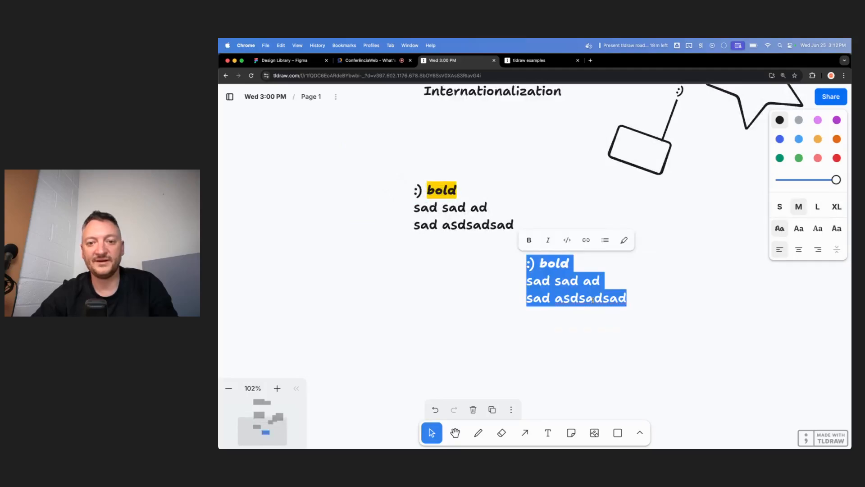
{"action": "left_click", "coordinate": [474, 222]}
{"action": "left_click", "coordinate": [399, 239]}
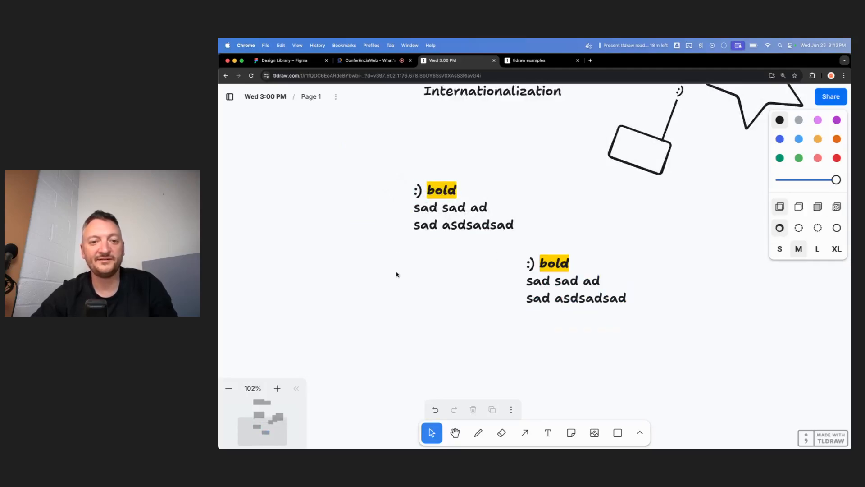
{"action": "key", "text": "super+v"}
{"action": "left_click_drag", "start_coordinate": [492, 277], "coordinate": [228, 304]}
{"action": "left_click_drag", "start_coordinate": [294, 314], "coordinate": [399, 319]}
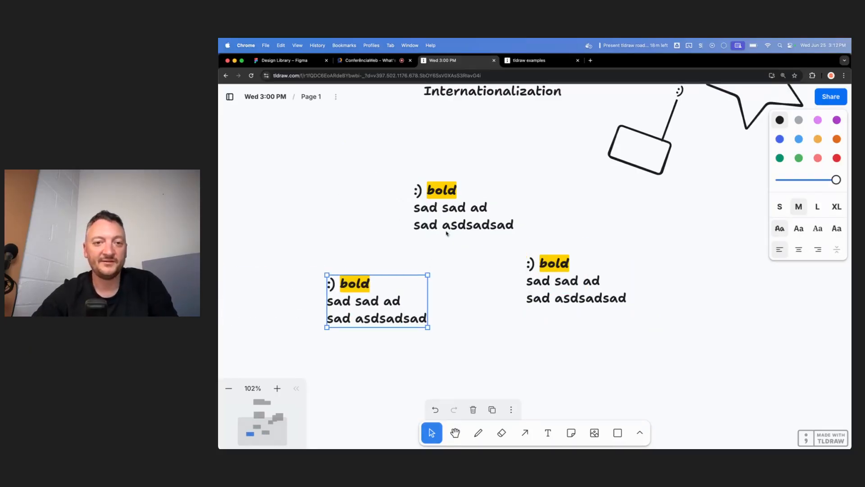
{"action": "left_click_drag", "start_coordinate": [446, 233], "coordinate": [420, 244]}
{"action": "left_click_drag", "start_coordinate": [586, 295], "coordinate": [614, 280]}
Paste the copied text again at the end of the lower-left text block, separated by a blank line
{"action": "left_click", "coordinate": [425, 292]}
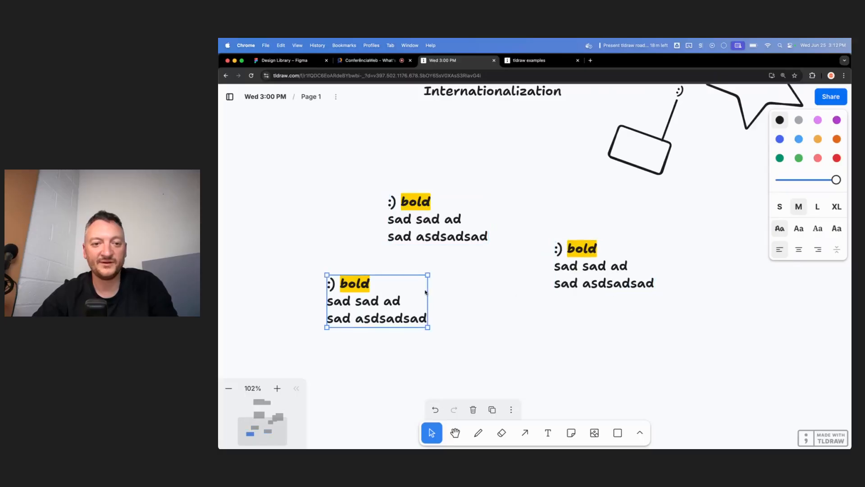
{"action": "double_click", "coordinate": [425, 292]}
{"action": "key", "text": "Right"}
{"action": "key", "text": "Return"}
{"action": "key", "text": "Return"}
{"action": "key", "text": "super+v"}
{"action": "left_click", "coordinate": [489, 293]}
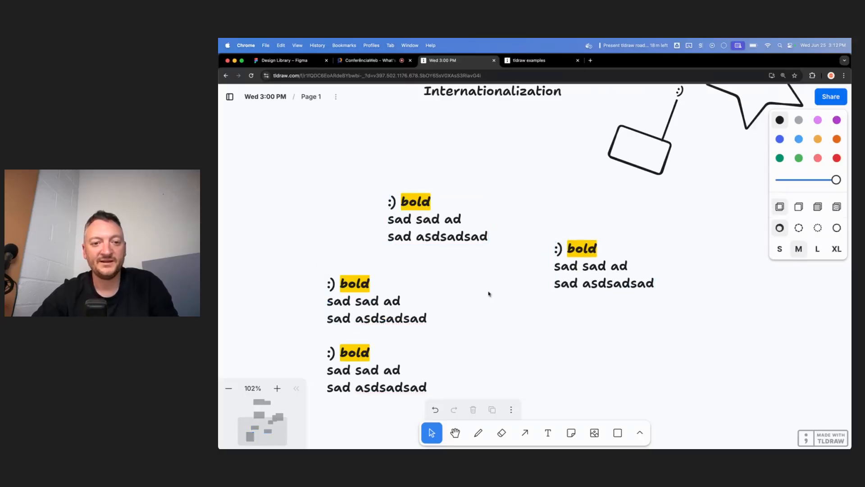
Rearrange the text blocks with the doubled block on the left and the two single blocks stacked to its right
{"action": "left_click_drag", "start_coordinate": [413, 316], "coordinate": [442, 178]}
{"action": "left_click", "coordinate": [395, 215]}
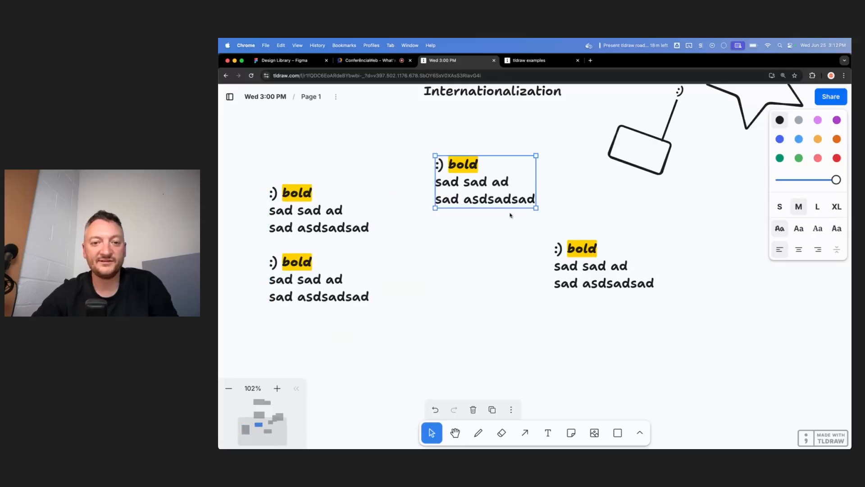
{"action": "left_click_drag", "start_coordinate": [582, 264], "coordinate": [461, 274]}
{"action": "left_click", "coordinate": [608, 254]}
Add a text shape reading "hello world!" to the right of the text blocks
{"action": "key", "text": "n"}
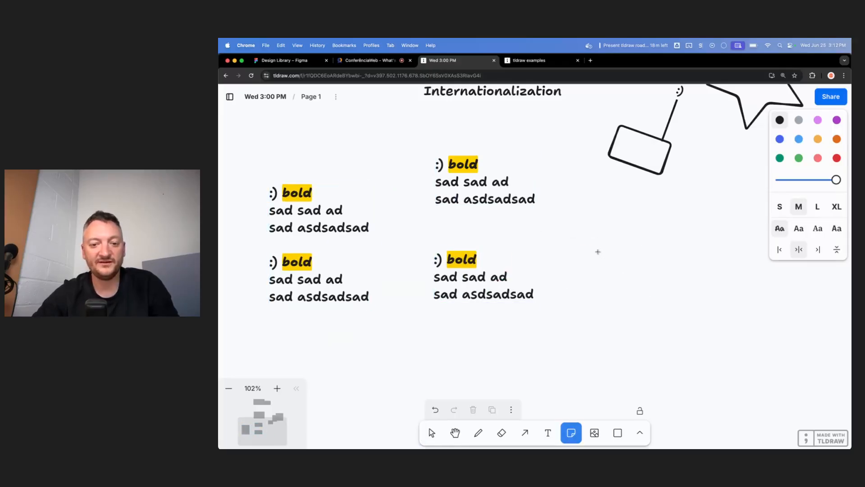
{"action": "key", "text": "t"}
{"action": "left_click", "coordinate": [586, 254]}
{"action": "type", "text": "asdsasd"}
{"action": "key", "text": "super+a"}
{"action": "type", "text": "hello"}
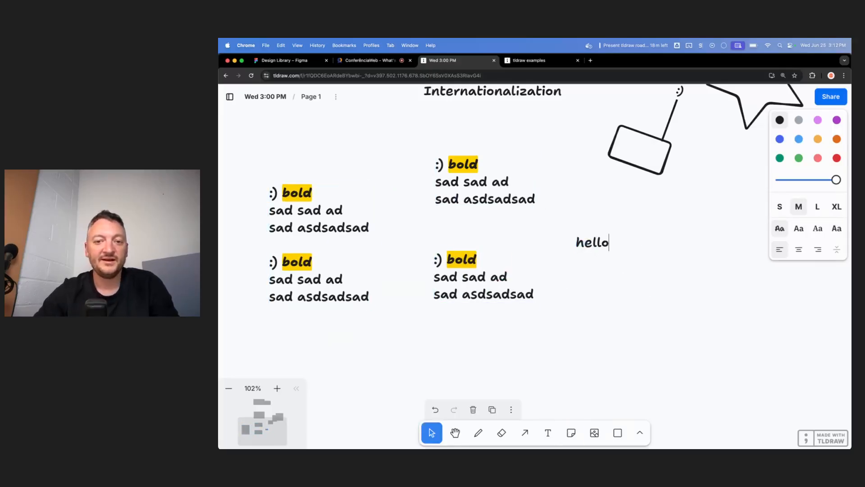
{"action": "type", "text": " world!"}
{"action": "left_click", "coordinate": [609, 286]}
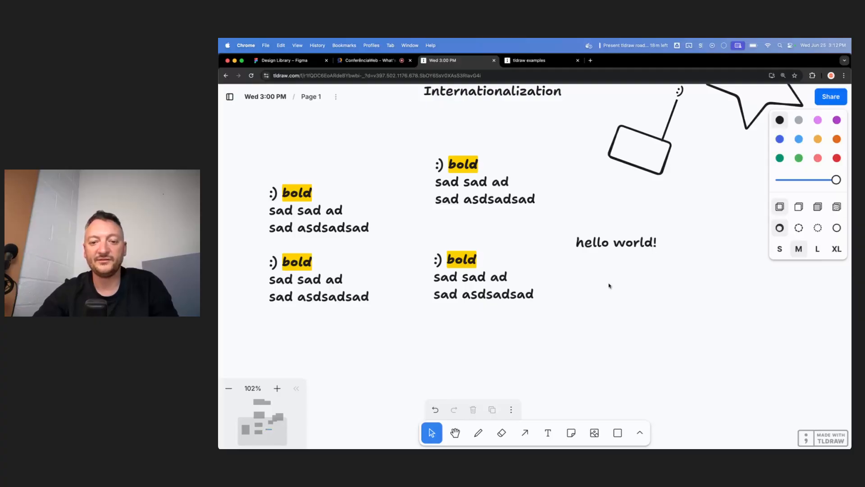
Place a sticky note below "hello world!" with the text "asdsadsad" and highlight that text
{"action": "key", "text": "n"}
{"action": "left_click", "coordinate": [590, 313]}
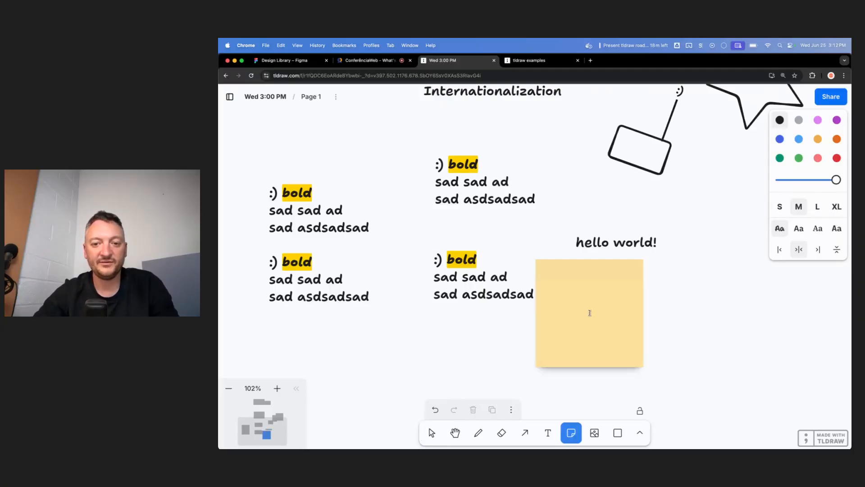
{"action": "type", "text": "asdsadsad"}
{"action": "double_click", "coordinate": [608, 314]}
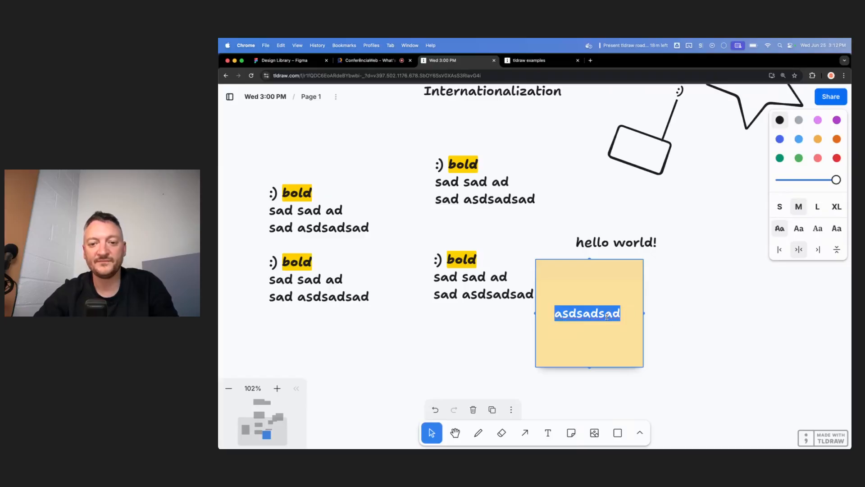
{"action": "key", "text": "Escape"}
Draw a large rectangle to the right of the sticky note and label it "sadsadsa"
{"action": "key", "text": "r"}
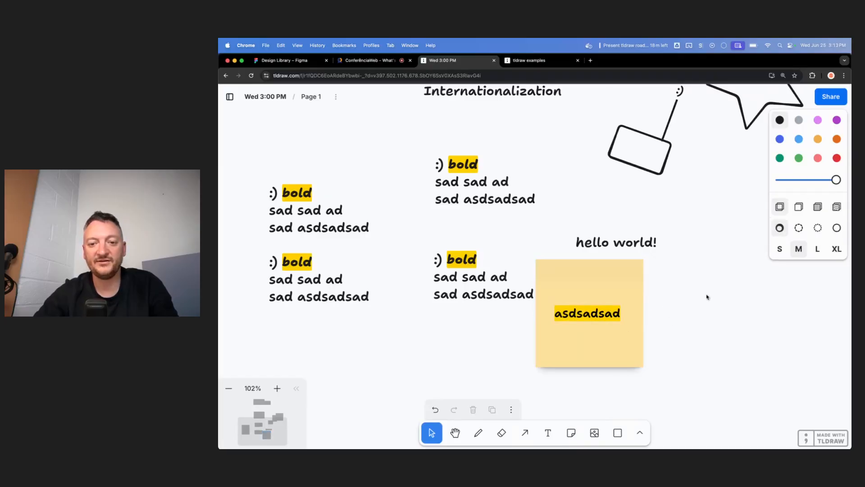
{"action": "scroll", "coordinate": [663, 318], "scroll_direction": "right", "scroll_amount": 3}
{"action": "left_click_drag", "start_coordinate": [637, 274], "coordinate": [763, 417]}
{"action": "type", "text": "a"}
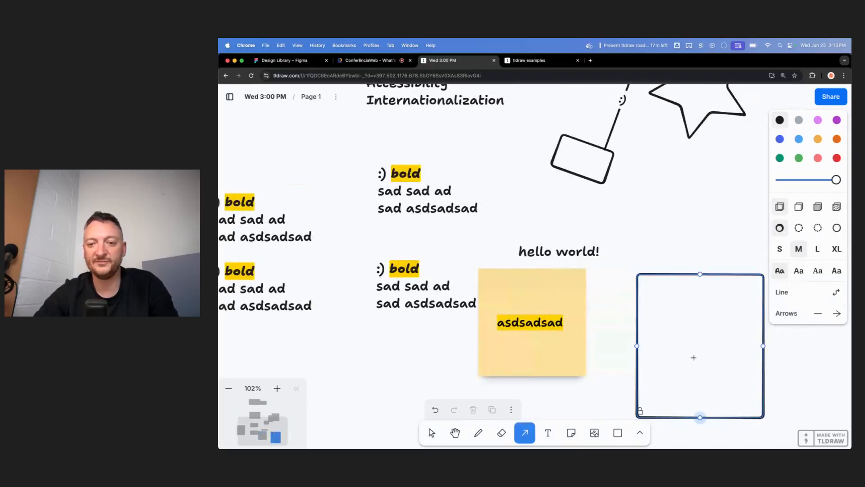
{"action": "type", "text": "v"}
{"action": "type", "text": "sadsadsa"}
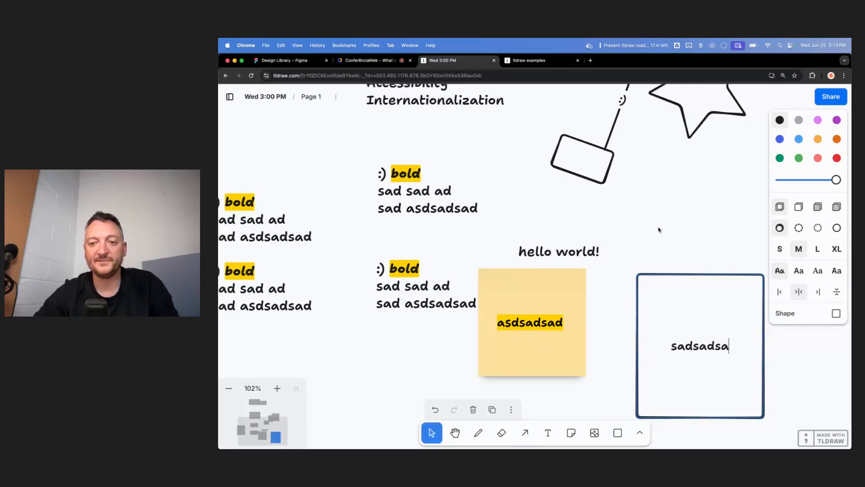
{"action": "key", "text": "Escape"}
Connect the rectangle to the sticky note with an elbow arrow labelled "asdsad"
{"action": "scroll", "coordinate": [658, 228], "scroll_direction": "right", "scroll_amount": 5}
{"action": "scroll", "coordinate": [659, 228], "scroll_direction": "down", "scroll_amount": 3}
{"action": "key", "text": "a"}
{"action": "left_click_drag", "start_coordinate": [574, 260], "coordinate": [491, 276]}
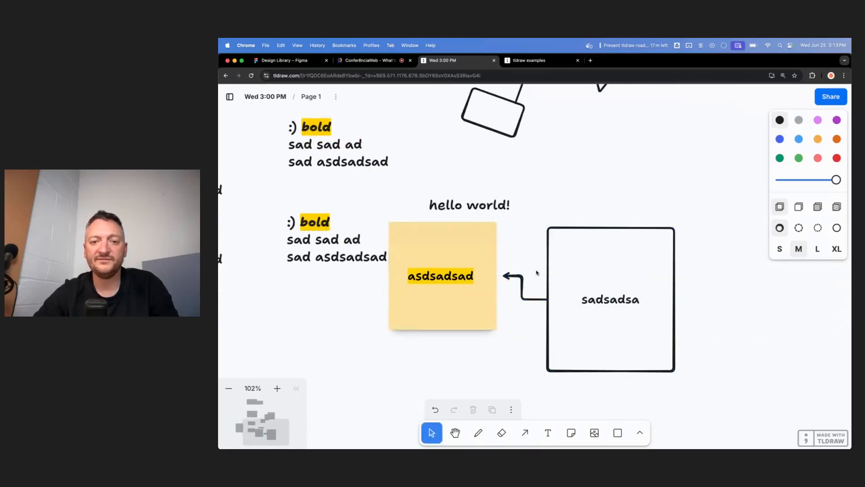
{"action": "type", "text": "asdsad"}
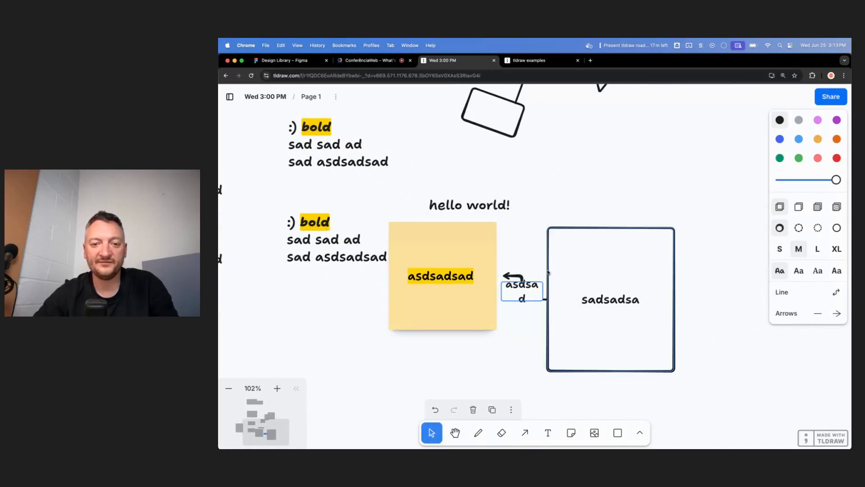
Move the rectangle farther right from the sticky note and extend the arrow label to "asdsad :)"
{"action": "left_click_drag", "start_coordinate": [548, 272], "coordinate": [649, 266]}
{"action": "double_click", "coordinate": [586, 279]}
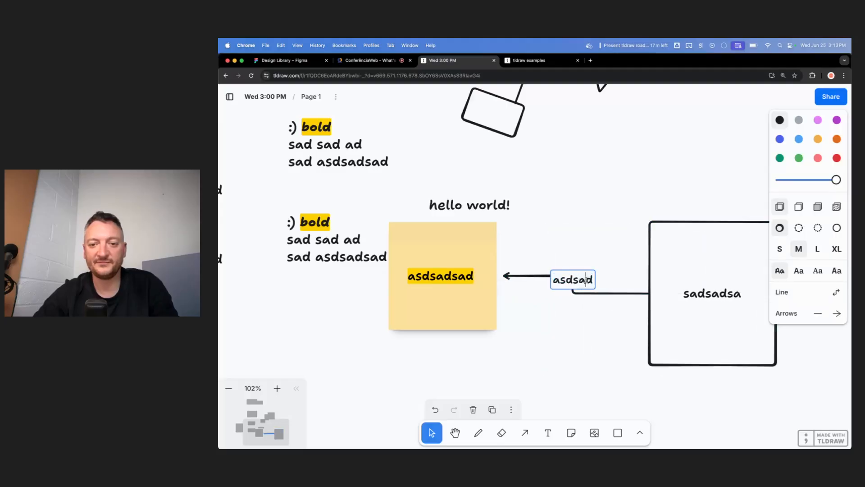
{"action": "type", "text": ":)"}
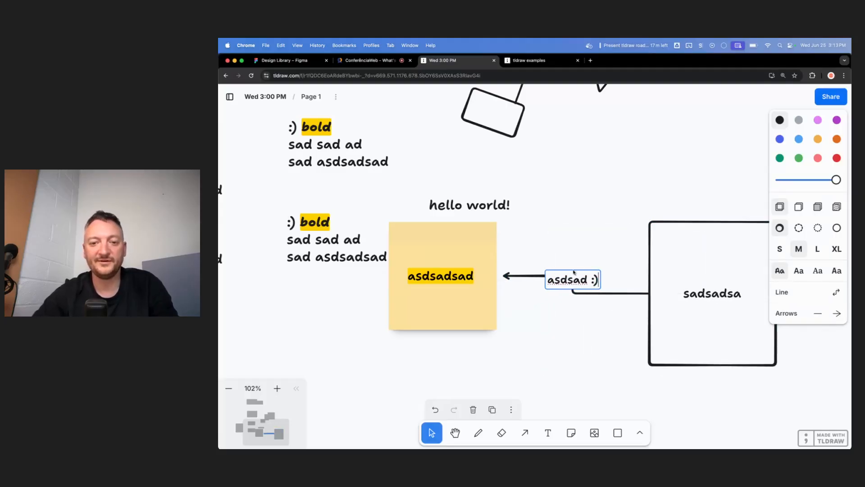
{"action": "left_click", "coordinate": [601, 254]}
Move the rectangle down and left, then shift the sticky note, arrow and rectangle together to the right
{"action": "left_click", "coordinate": [689, 272]}
{"action": "left_click_drag", "start_coordinate": [690, 272], "coordinate": [647, 336]}
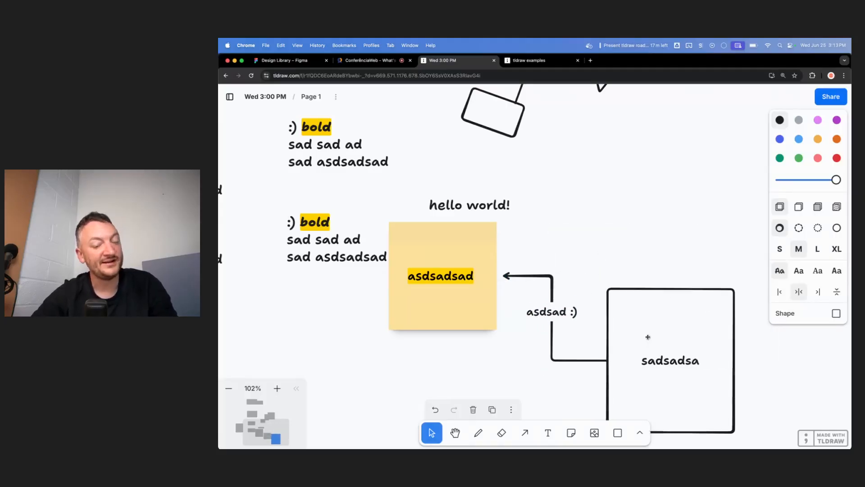
{"action": "scroll", "coordinate": [648, 338], "scroll_direction": "down", "scroll_amount": 2}
{"action": "left_click_drag", "start_coordinate": [481, 381], "coordinate": [704, 284]}
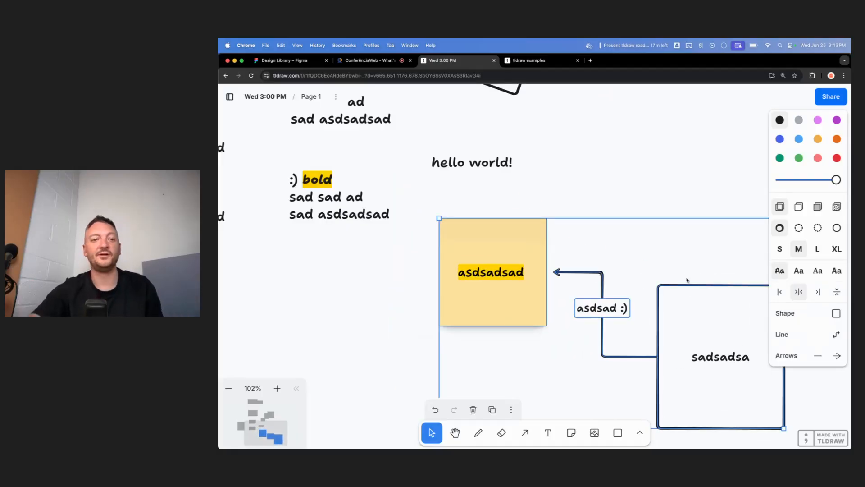
{"action": "left_click", "coordinate": [555, 159]}
Draw a check mark beside "Rich text" in the feature list and shrink it slightly
{"action": "scroll", "coordinate": [555, 160], "scroll_direction": "down", "scroll_amount": 5}
{"action": "scroll", "coordinate": [554, 160], "scroll_direction": "up", "scroll_amount": 4}
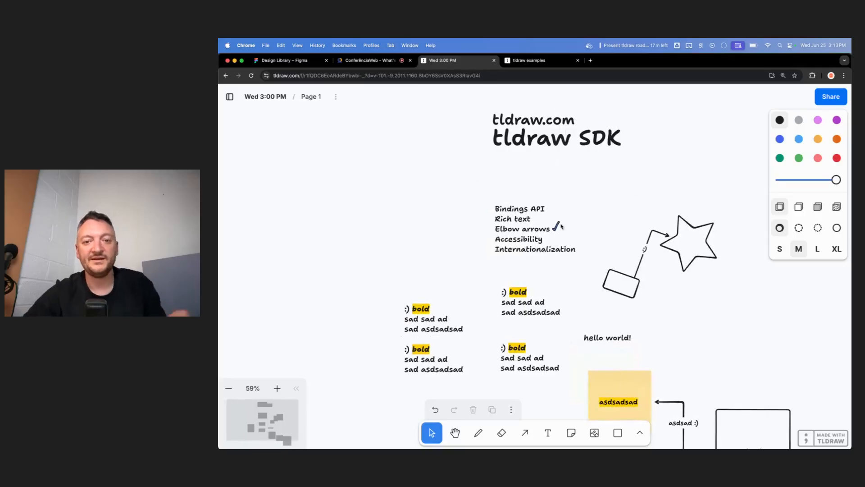
{"action": "scroll", "coordinate": [560, 226], "scroll_direction": "up", "scroll_amount": 5}
{"action": "key", "text": "d"}
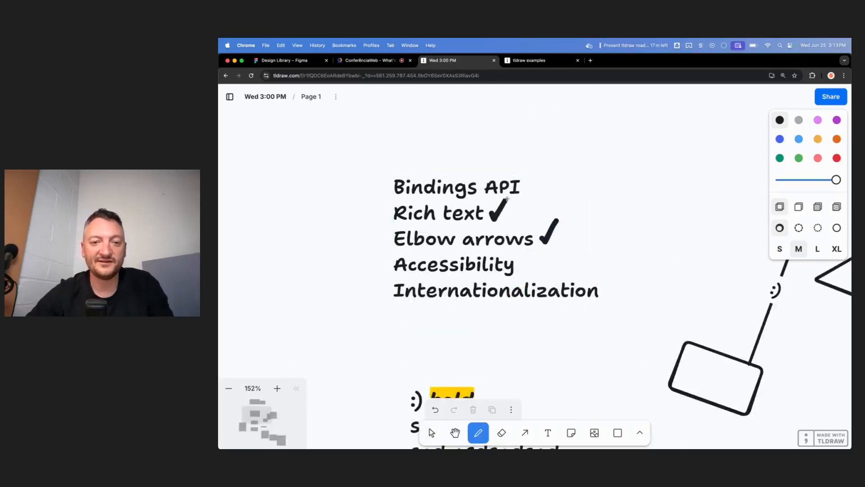
{"action": "key", "text": "v"}
{"action": "left_click", "coordinate": [507, 199]}
{"action": "left_click_drag", "start_coordinate": [511, 198], "coordinate": [501, 212]}
Shrink the check mark beside "Elbow arrows" to match the one above it
{"action": "left_click", "coordinate": [555, 222]}
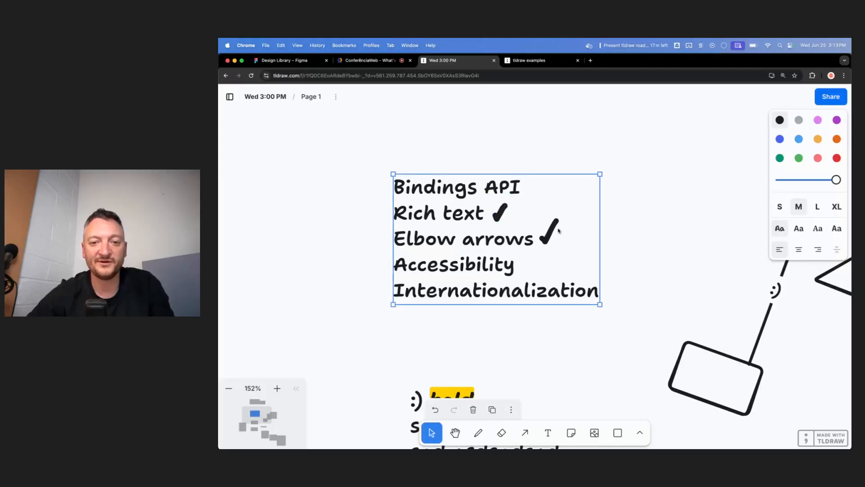
{"action": "left_click_drag", "start_coordinate": [557, 218], "coordinate": [557, 227]}
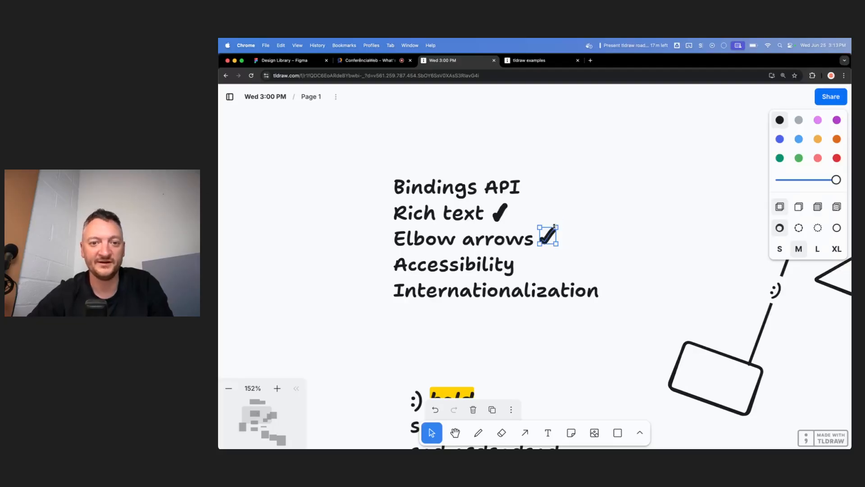
{"action": "left_click", "coordinate": [632, 205]}
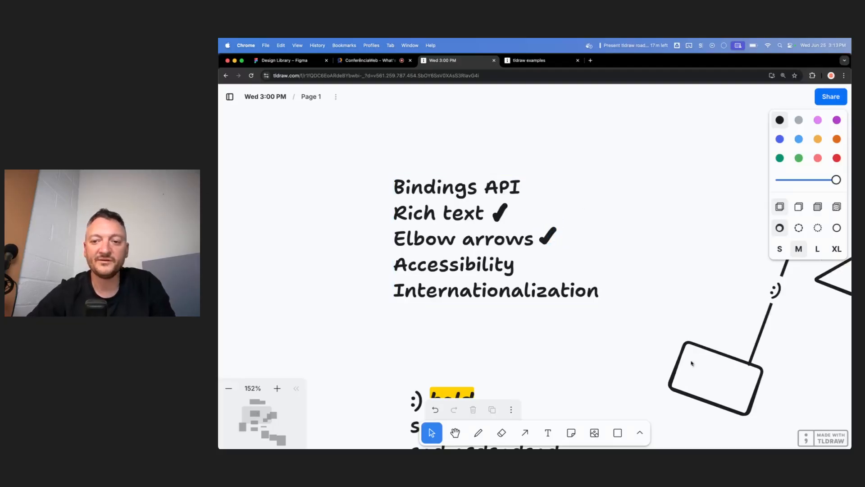
Add a text shape reading "easter eggs" between the feature list and the star
{"action": "scroll", "coordinate": [693, 362], "scroll_direction": "down", "scroll_amount": 2}
{"action": "scroll", "coordinate": [561, 338], "scroll_direction": "right", "scroll_amount": 10}
{"action": "scroll", "coordinate": [561, 338], "scroll_direction": "down", "scroll_amount": 3}
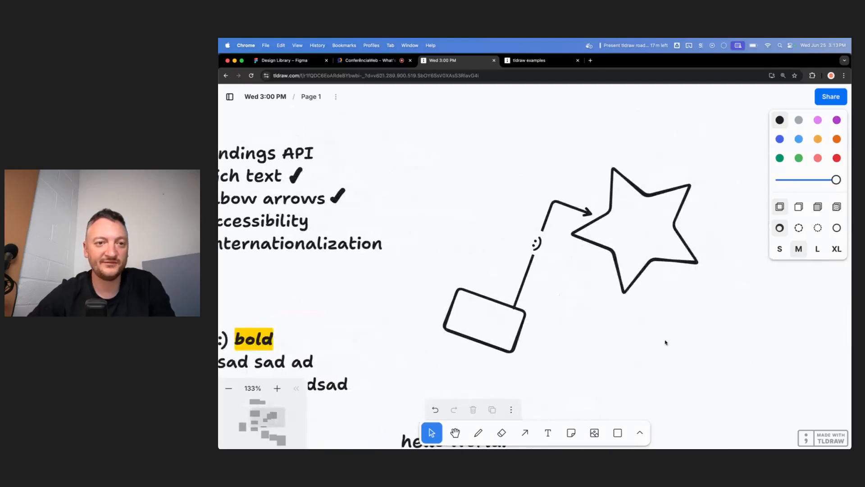
{"action": "scroll", "coordinate": [666, 342], "scroll_direction": "left", "scroll_amount": 2}
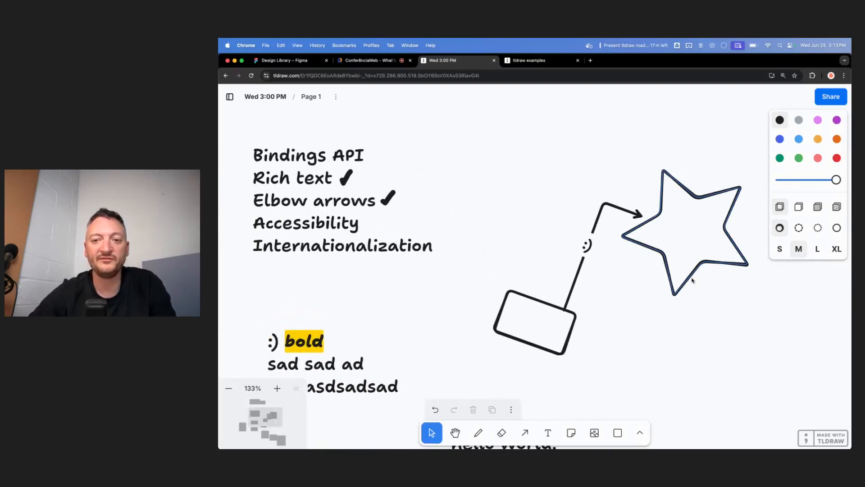
{"action": "scroll", "coordinate": [689, 282], "scroll_direction": "up", "scroll_amount": 2}
{"action": "key", "text": "t"}
{"action": "left_click", "coordinate": [433, 133]}
{"action": "type", "text": "easter eggs"}
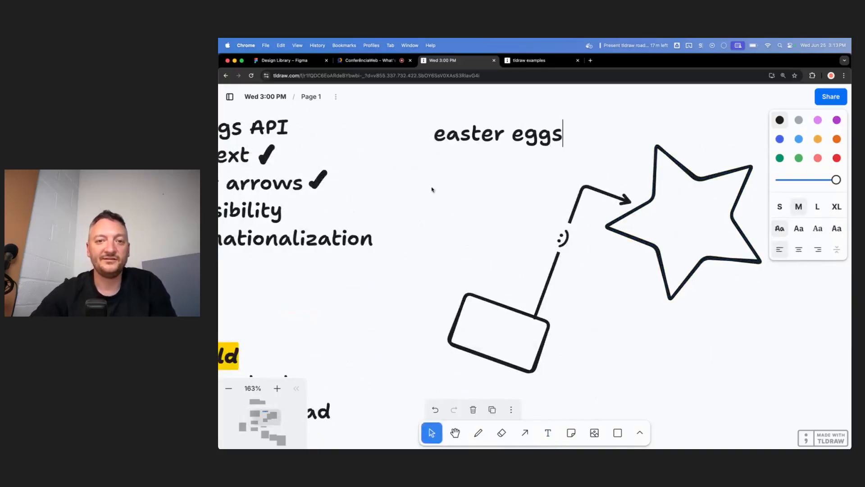
{"action": "left_click", "coordinate": [511, 189]}
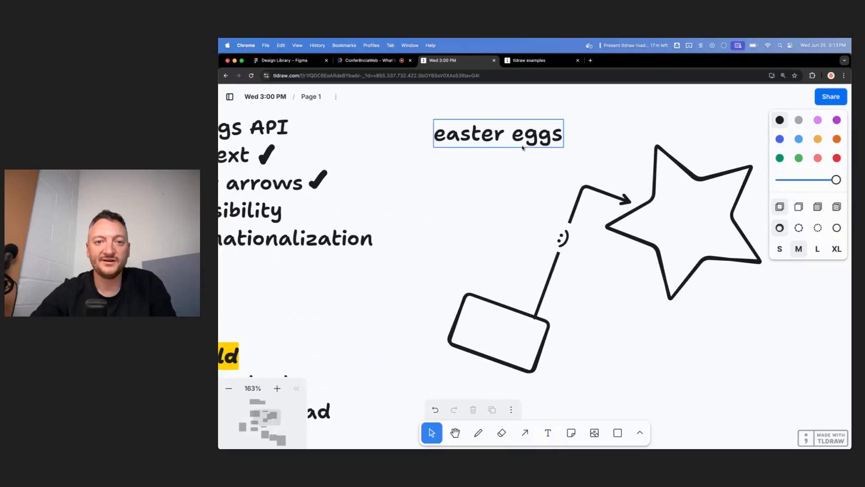
Move the "easter eggs" text above the star's upper left and shift the star right and slightly down
{"action": "left_click_drag", "start_coordinate": [528, 144], "coordinate": [591, 124]}
{"action": "scroll", "coordinate": [528, 203], "scroll_direction": "right", "scroll_amount": 1}
{"action": "scroll", "coordinate": [570, 143], "scroll_direction": "right", "scroll_amount": 1}
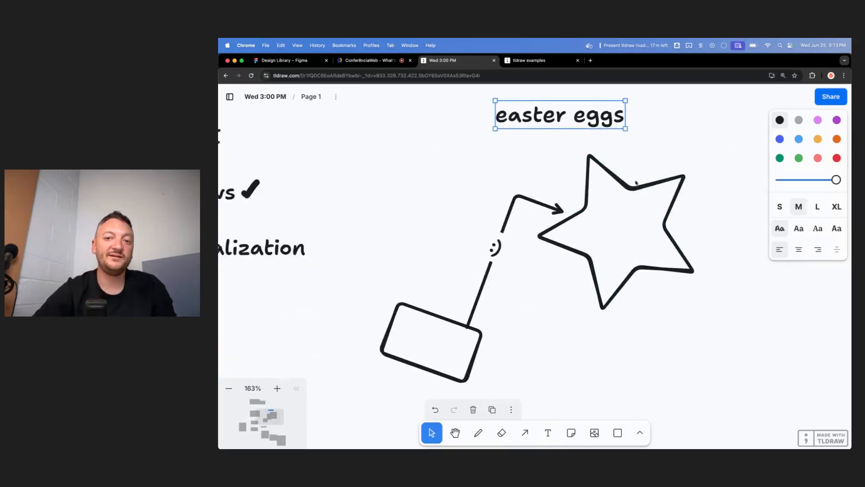
{"action": "left_click", "coordinate": [629, 195]}
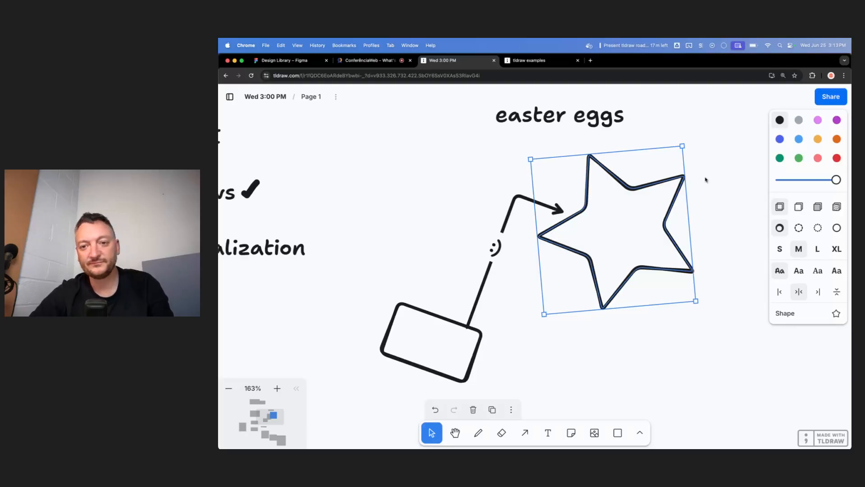
{"action": "left_click_drag", "start_coordinate": [659, 199], "coordinate": [687, 227]}
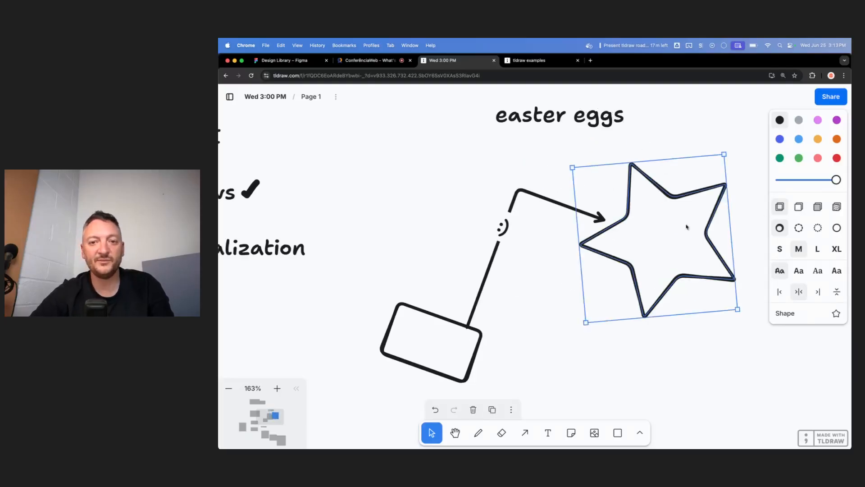
Draw a freehand wavy line across the star, colour it light green, and select the star
{"action": "key", "text": "d"}
{"action": "mouse_move", "coordinate": [603, 187]}
{"action": "left_mouse_down"}
{"action": "mouse_move", "coordinate": [647, 262]}
{"action": "mouse_move", "coordinate": [718, 274]}
{"action": "mouse_move", "coordinate": [762, 266]}
{"action": "left_mouse_up"}
{"action": "key", "text": "v"}
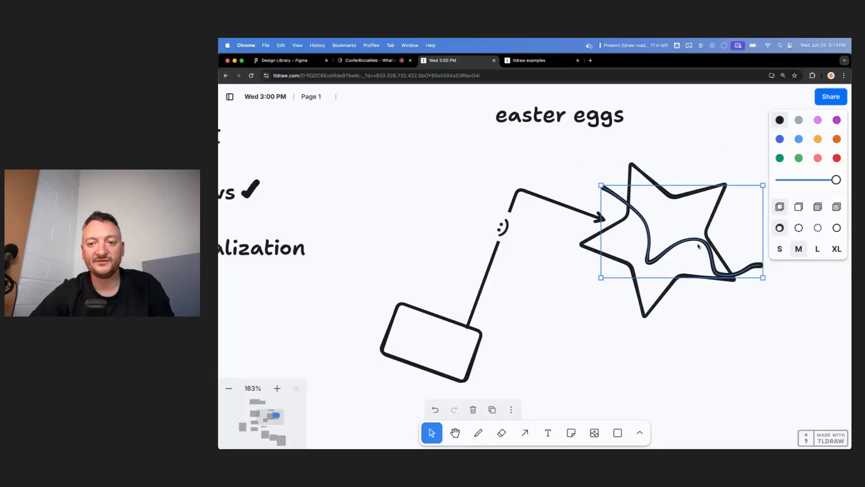
{"action": "left_click", "coordinate": [799, 158]}
{"action": "left_click", "coordinate": [799, 139]}
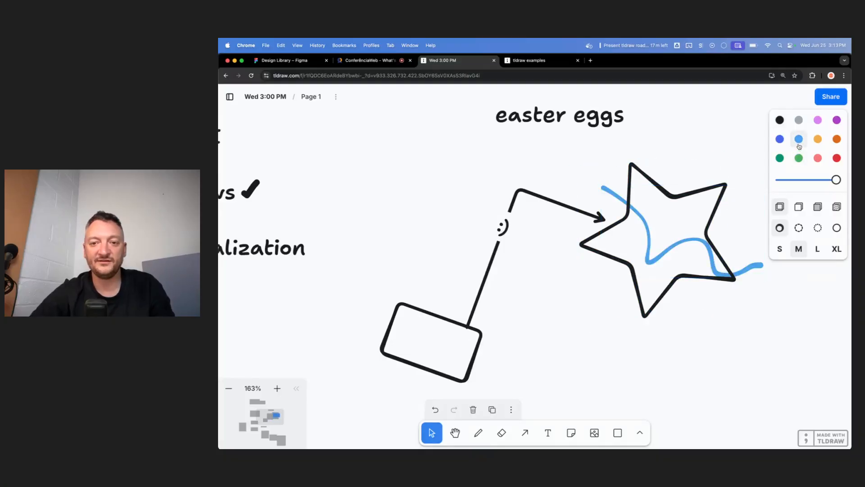
{"action": "left_click", "coordinate": [798, 158]}
{"action": "left_click", "coordinate": [667, 143]}
{"action": "left_click", "coordinate": [725, 277]}
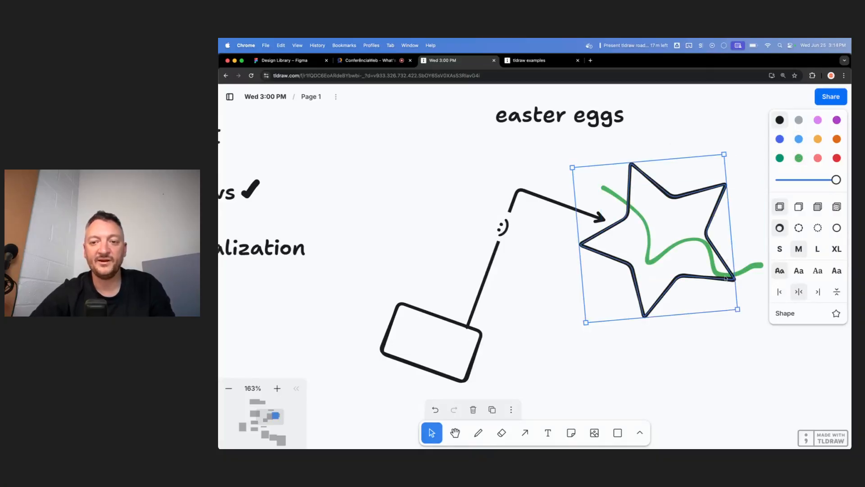
Shrink the star slightly and give it the opaque white semi fill
{"action": "left_click_drag", "start_coordinate": [737, 309], "coordinate": [729, 286]}
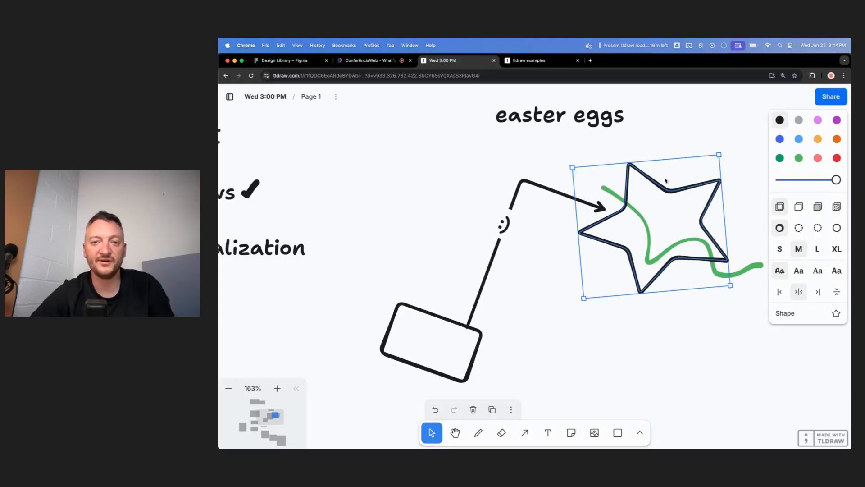
{"action": "left_click", "coordinate": [696, 130]}
{"action": "left_click", "coordinate": [674, 193]}
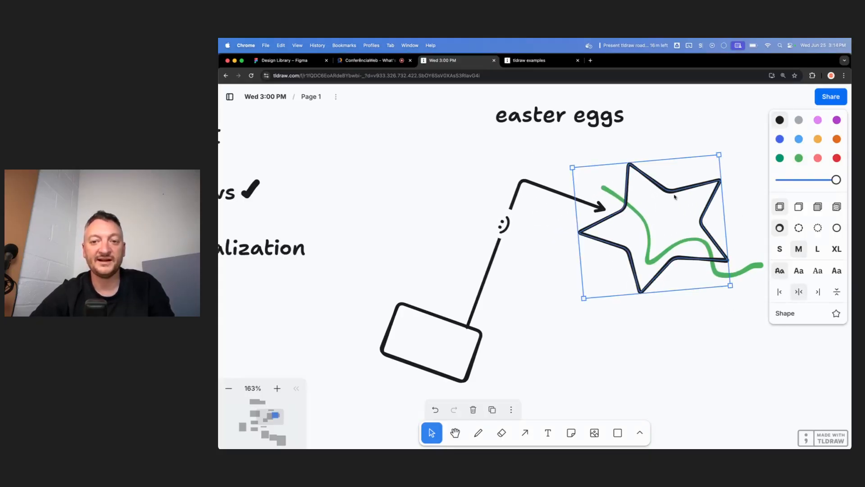
{"action": "left_click", "coordinate": [799, 207]}
{"action": "left_click", "coordinate": [687, 347]}
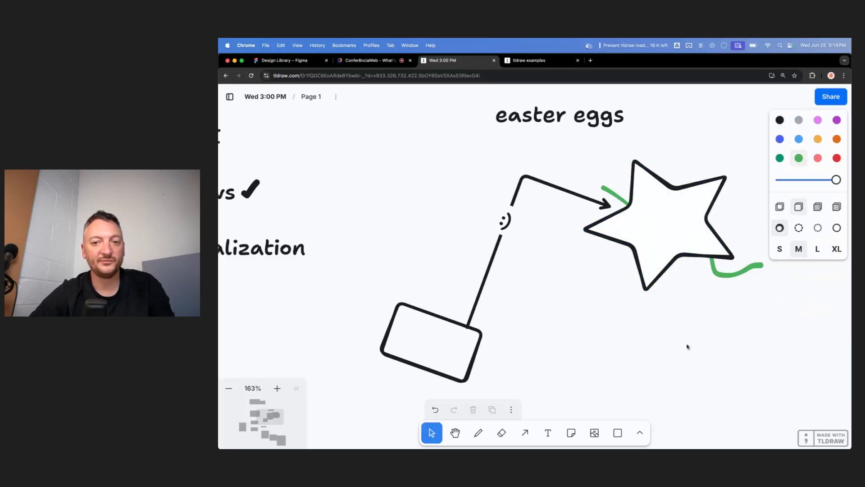
Try the solid grey fill and the dotted pattern fill on the star
{"action": "left_click", "coordinate": [666, 237]}
{"action": "left_click", "coordinate": [818, 207]}
{"action": "left_click", "coordinate": [685, 369]}
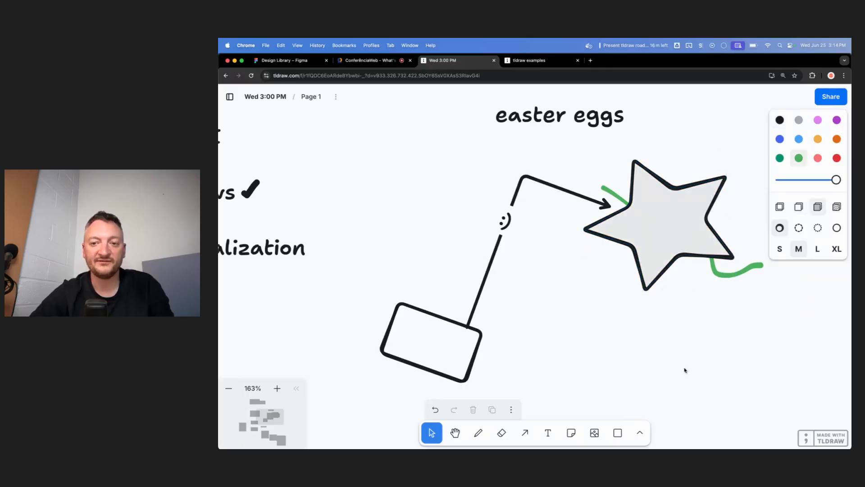
{"action": "left_click", "coordinate": [671, 233]}
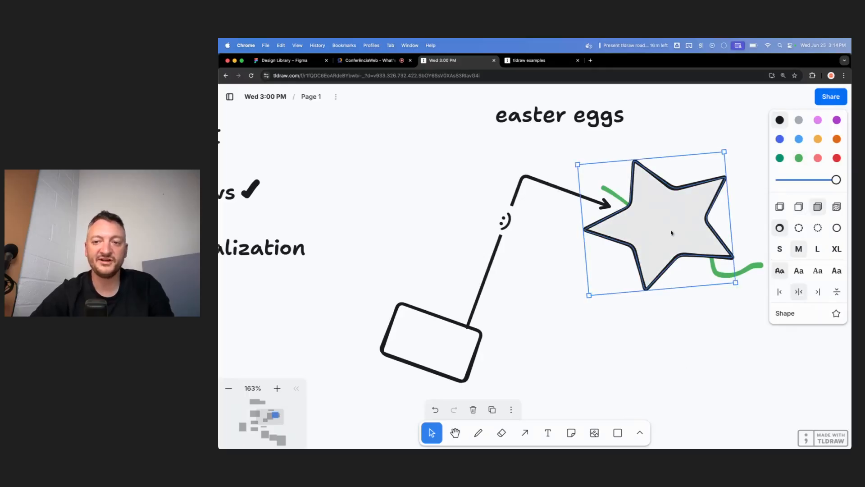
{"action": "left_click", "coordinate": [834, 210]}
{"action": "left_click", "coordinate": [689, 335]}
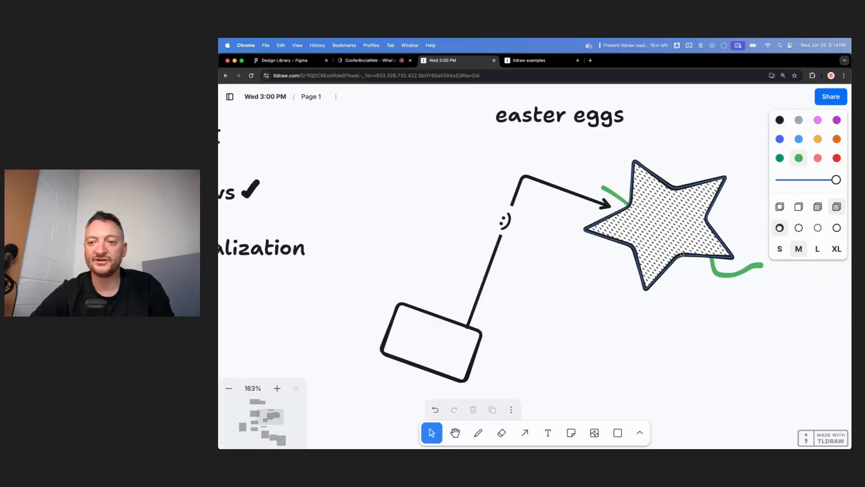
Remove the star's pattern fill so the green line shows through its outline
{"action": "left_click", "coordinate": [683, 228]}
{"action": "left_click", "coordinate": [798, 206]}
{"action": "left_click", "coordinate": [779, 207]}
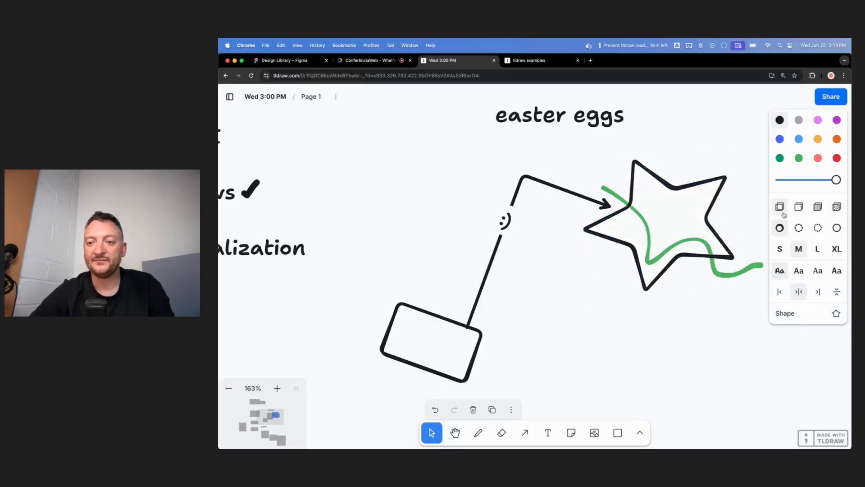
{"action": "scroll", "coordinate": [702, 171], "scroll_direction": "down", "scroll_amount": 2}
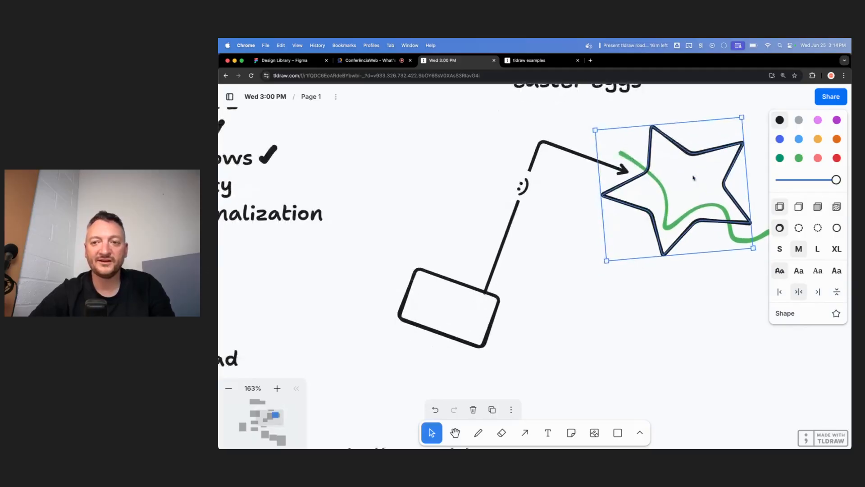
{"action": "scroll", "coordinate": [692, 180], "scroll_direction": "up", "scroll_amount": 2}
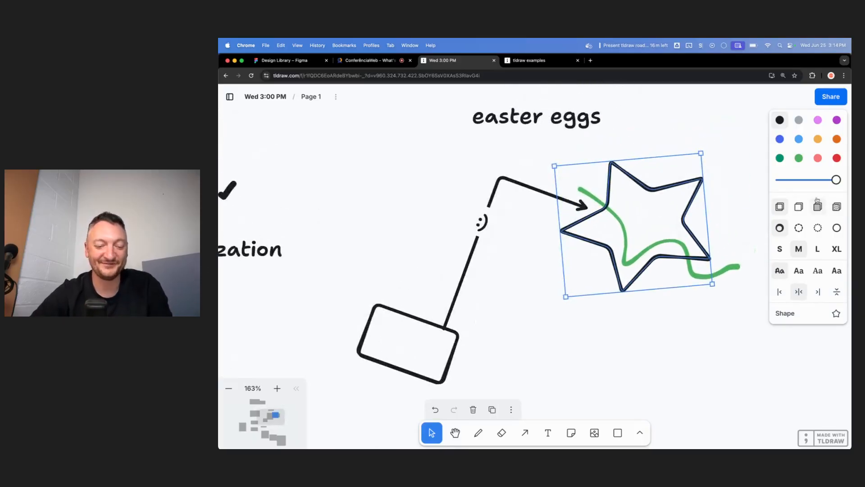
{"action": "scroll", "coordinate": [755, 189], "scroll_direction": "down", "scroll_amount": 2}
{"action": "scroll", "coordinate": [751, 177], "scroll_direction": "up", "scroll_amount": 3}
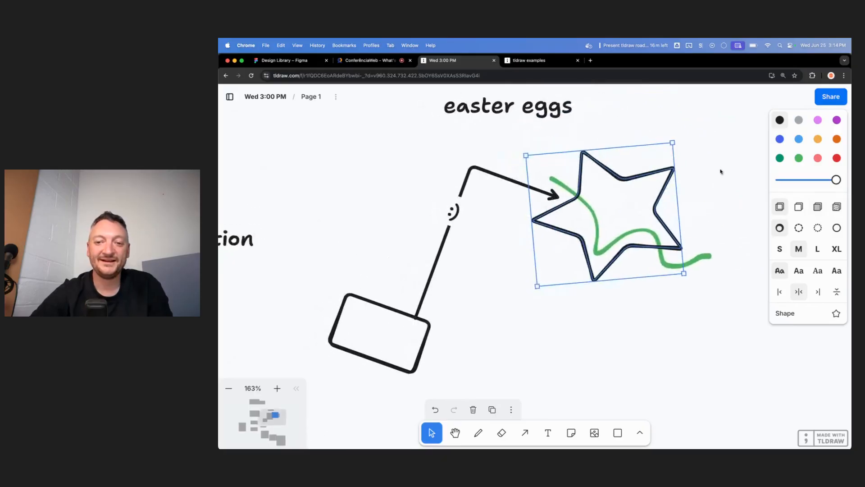
{"action": "scroll", "coordinate": [686, 206], "scroll_direction": "down", "scroll_amount": 1}
{"action": "scroll", "coordinate": [686, 207], "scroll_direction": "left", "scroll_amount": 1}
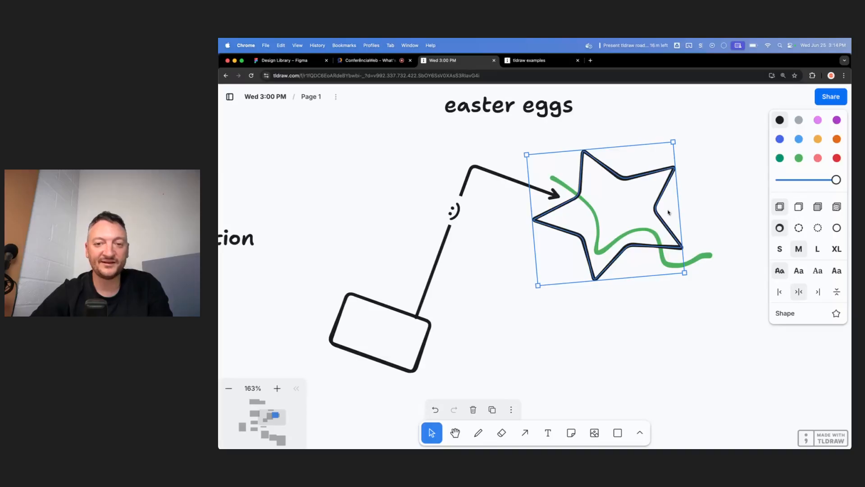
Apply the hidden full-colour fill to the star, making it entirely black, and reselect it
{"action": "key", "text": "alt+f"}
{"action": "left_click", "coordinate": [732, 195]}
{"action": "left_click", "coordinate": [663, 227]}
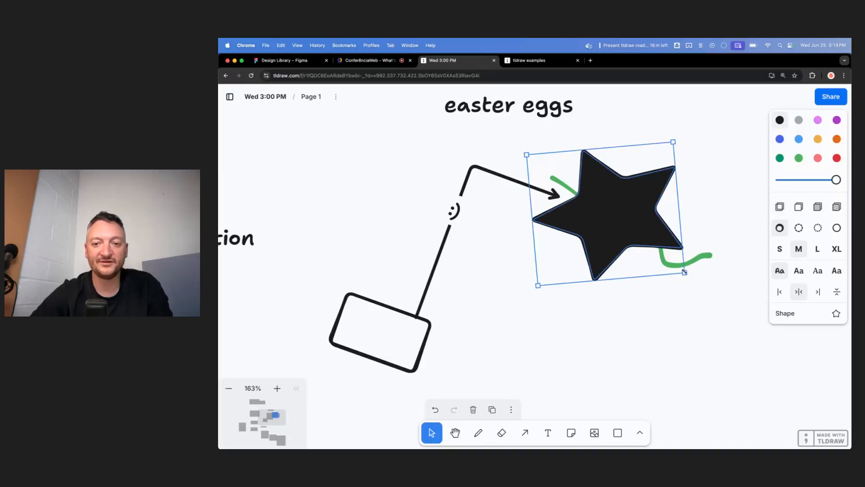
Shrink the star a little from its lower right corner and set its fill to none
{"action": "mouse_move", "coordinate": [684, 272]}
{"action": "left_mouse_down"}
{"action": "mouse_move", "coordinate": [666, 270]}
{"action": "mouse_move", "coordinate": [629, 217]}
{"action": "left_mouse_up"}
{"action": "left_click_drag", "start_coordinate": [634, 303], "coordinate": [655, 266]}
{"action": "left_click", "coordinate": [782, 155]}
{"action": "left_click_drag", "start_coordinate": [786, 154], "coordinate": [780, 119]}
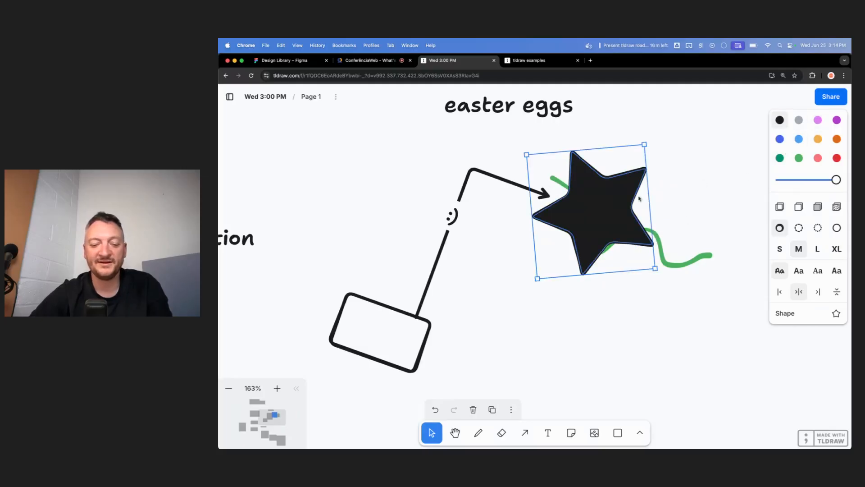
{"action": "left_click", "coordinate": [779, 207]}
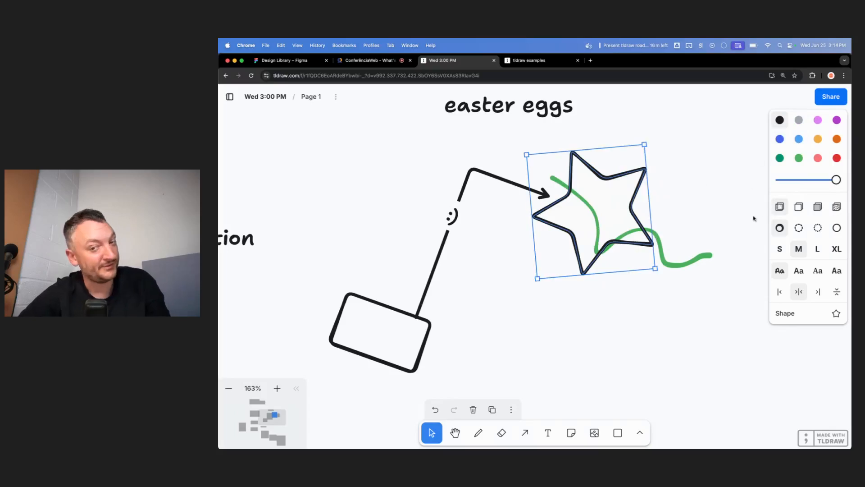
Draw a rectangle overlapping the star's lower right part and give it the solid grey fill
{"action": "key", "text": "Escape"}
{"action": "key", "text": "r"}
{"action": "mouse_move", "coordinate": [588, 193]}
{"action": "left_mouse_down"}
{"action": "mouse_move", "coordinate": [695, 273]}
{"action": "mouse_move", "coordinate": [685, 282]}
{"action": "mouse_move", "coordinate": [661, 248]}
{"action": "mouse_move", "coordinate": [677, 258]}
{"action": "left_mouse_up"}
{"action": "left_click", "coordinate": [818, 206]}
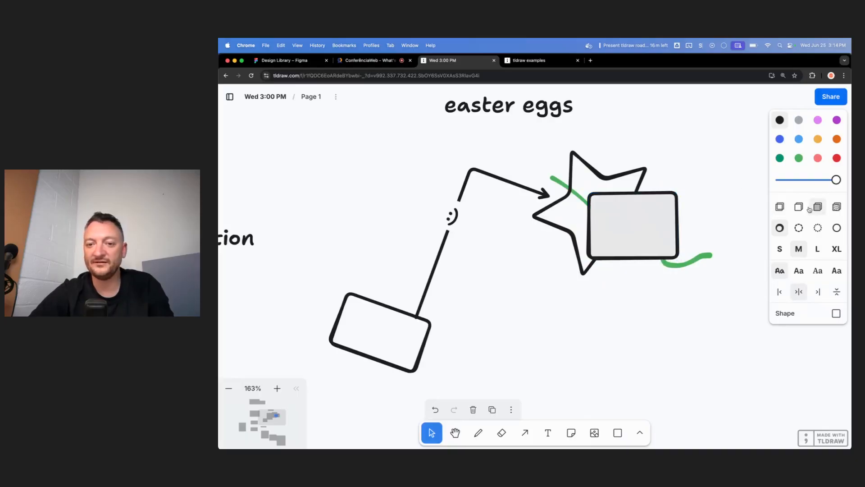
Apply the hidden full black fill to the rectangle over the star and deselect it
{"action": "key", "text": "alt+f"}
{"action": "left_click", "coordinate": [695, 179]}
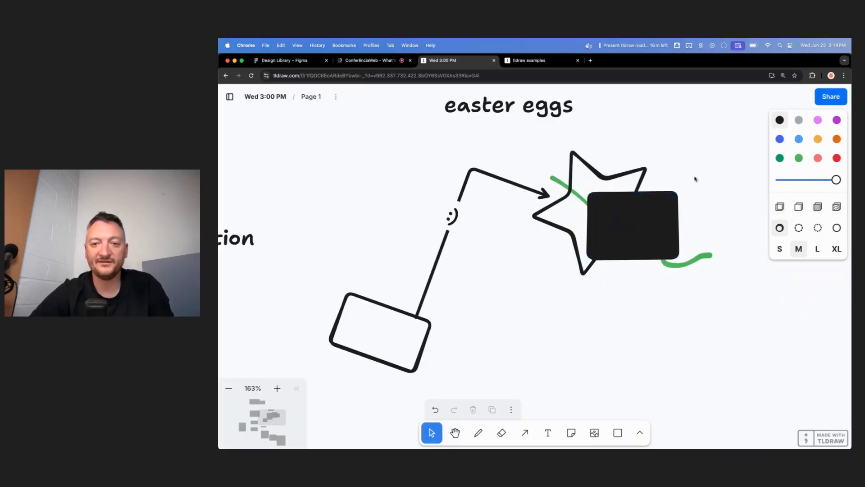
{"action": "left_click", "coordinate": [653, 226]}
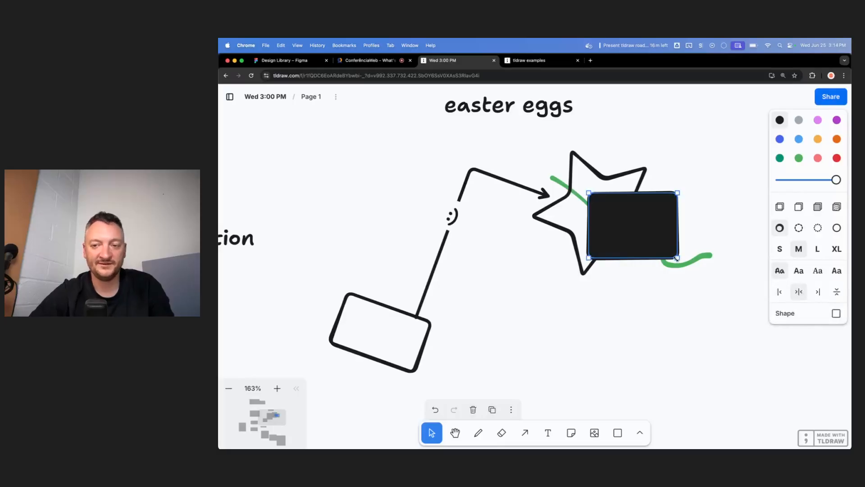
{"action": "left_click", "coordinate": [697, 235]}
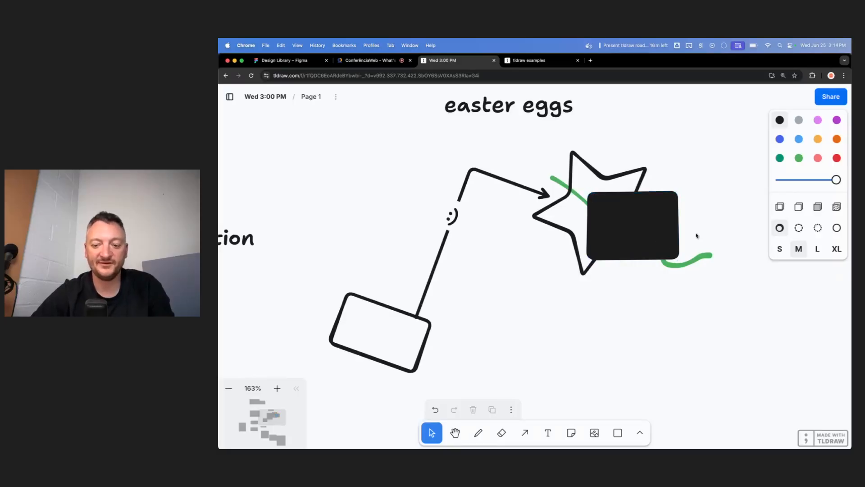
Switch the canvas to dark mode and back to light mode to compare the filled rectangle
{"action": "key", "text": "super+slash"}
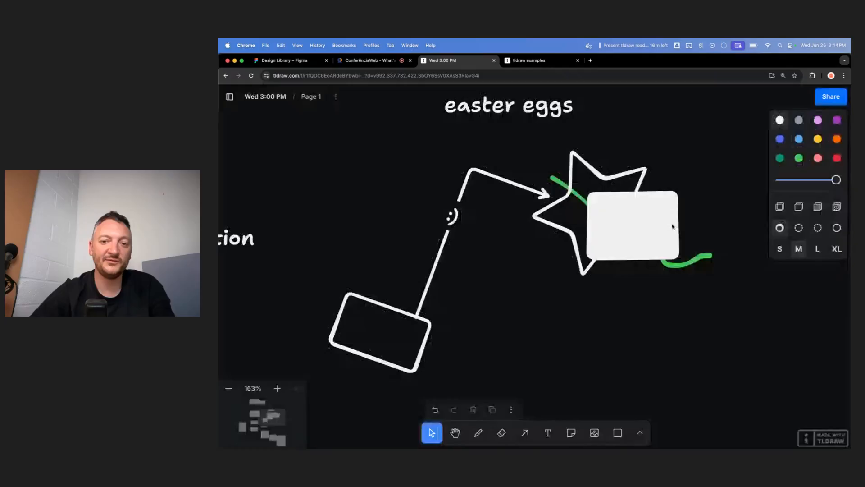
{"action": "key", "text": "super+slash"}
{"action": "left_click", "coordinate": [639, 219]}
{"action": "left_click", "coordinate": [693, 166]}
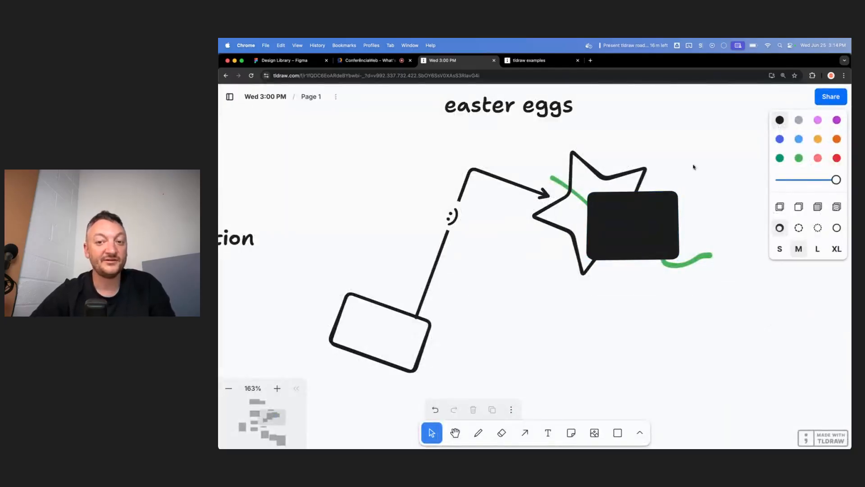
Add a text shape reading "Alt + F" and place it above and to the right of the black rectangle
{"action": "key", "text": "t"}
{"action": "left_click", "coordinate": [594, 311]}
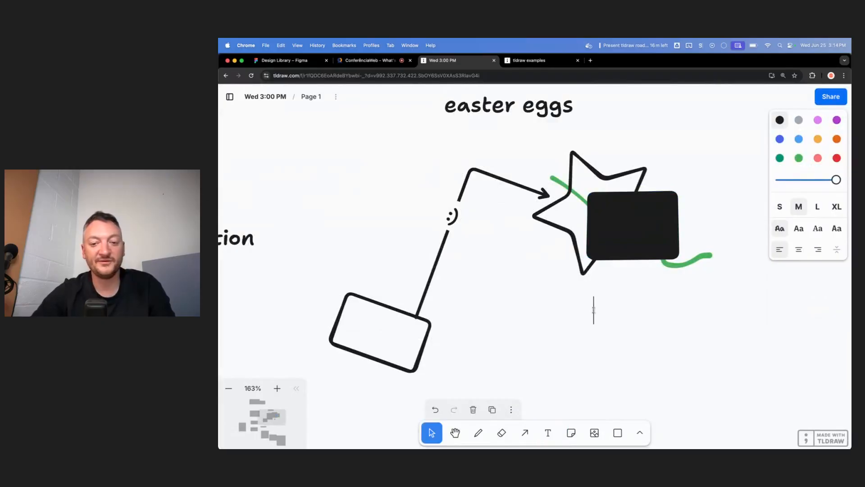
{"action": "type", "text": "Alt "}
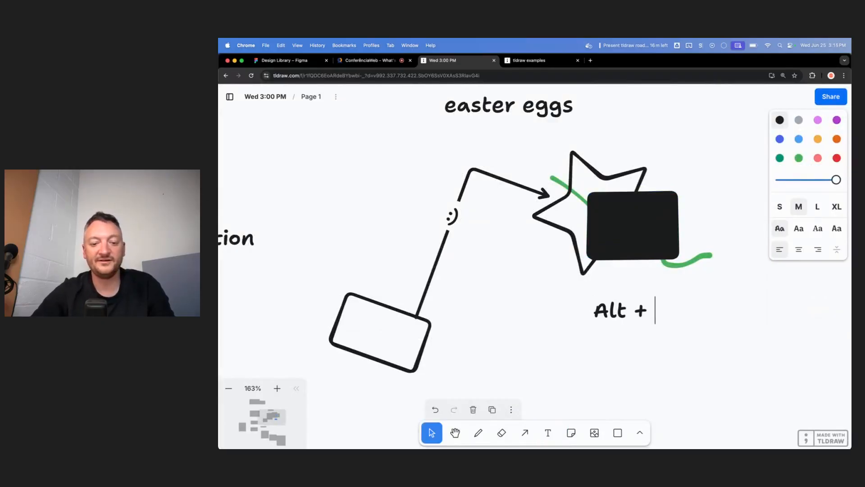
{"action": "type", "text": "+ F )("}
{"action": "key", "text": "BackSpace"}
{"action": "key", "text": "BackSpace"}
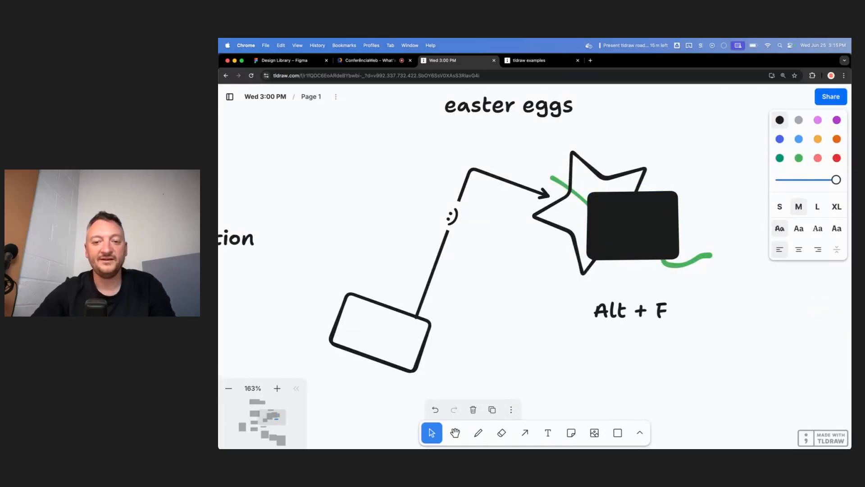
{"action": "left_click", "coordinate": [587, 329]}
{"action": "mouse_move", "coordinate": [655, 323]}
{"action": "left_mouse_down"}
{"action": "mouse_move", "coordinate": [723, 201]}
{"action": "mouse_move", "coordinate": [731, 165]}
{"action": "mouse_move", "coordinate": [689, 180]}
{"action": "mouse_move", "coordinate": [673, 203]}
{"action": "left_mouse_up"}
Draw an elbow arrow from the "Alt + F" text to the black rectangle and set its size to S
{"action": "key", "text": "a"}
{"action": "left_click", "coordinate": [716, 209]}
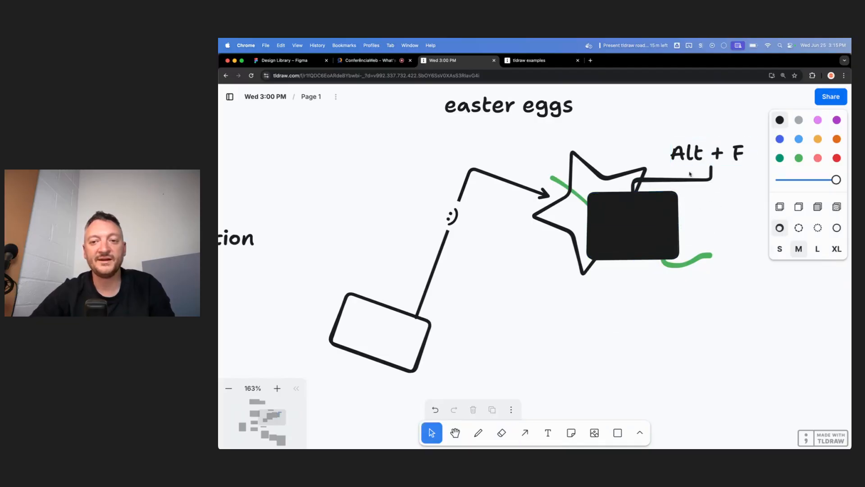
{"action": "left_click", "coordinate": [689, 179]}
{"action": "left_click", "coordinate": [779, 249]}
{"action": "left_click", "coordinate": [733, 220]}
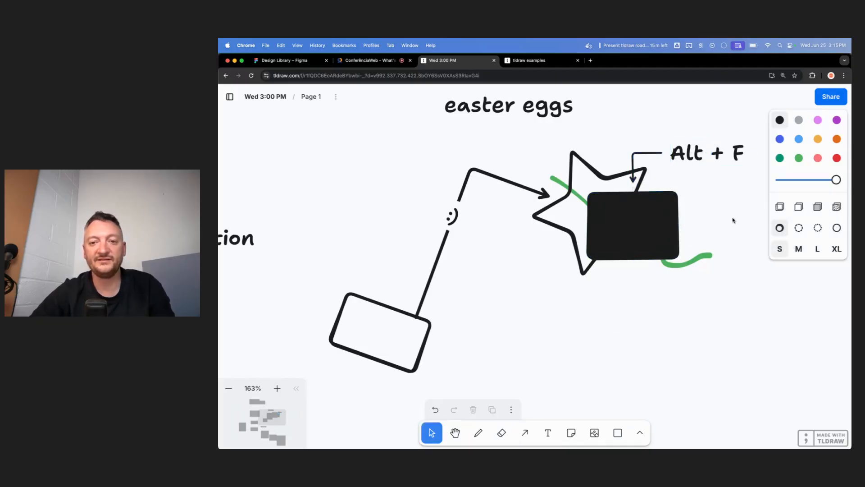
Switch the black rectangle to the hidden white fill and deselect it
{"action": "left_click", "coordinate": [632, 237]}
{"action": "key", "text": "alt+f"}
{"action": "left_click", "coordinate": [645, 336]}
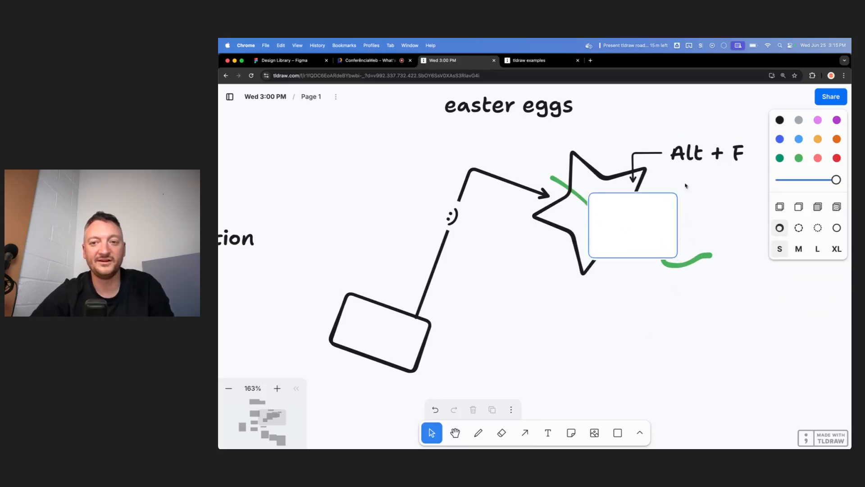
Duplicate the "Alt + F" label below the white rectangle and change the copy's text to "Alt + T"
{"action": "mouse_move", "coordinate": [701, 158]}
{"action": "left_mouse_down"}
{"action": "mouse_move", "coordinate": [723, 238]}
{"action": "mouse_move", "coordinate": [707, 297]}
{"action": "left_mouse_up"}
{"action": "double_click", "coordinate": [707, 298]}
{"action": "key", "text": "End"}
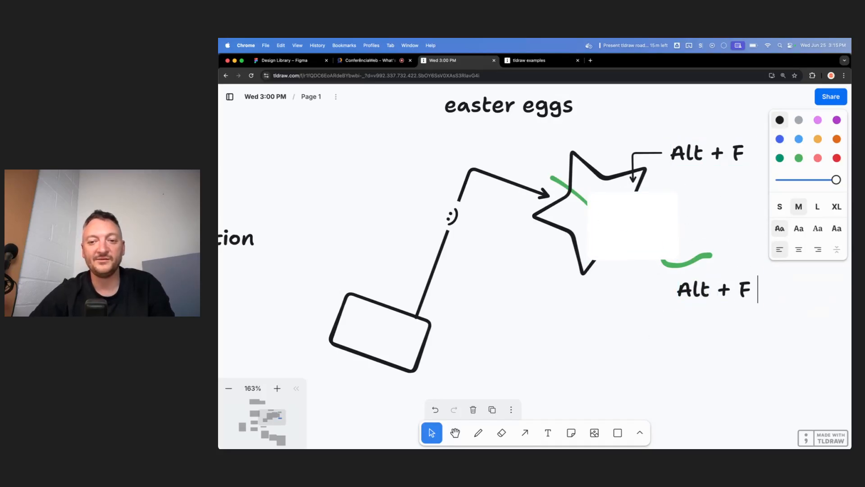
{"action": "key", "text": "BackSpace"}
{"action": "type", "text": "T"}
{"action": "left_click", "coordinate": [669, 343]}
{"action": "key", "text": "a"}
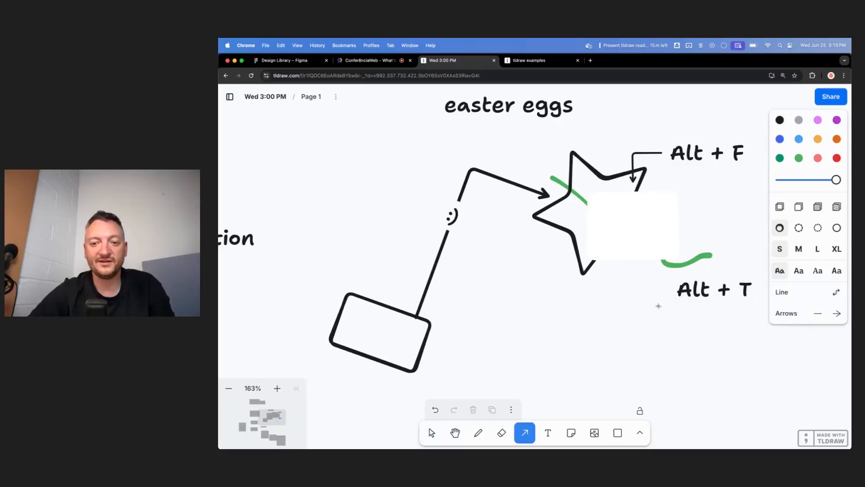
{"action": "left_click", "coordinate": [799, 292]}
{"action": "left_click", "coordinate": [736, 292]}
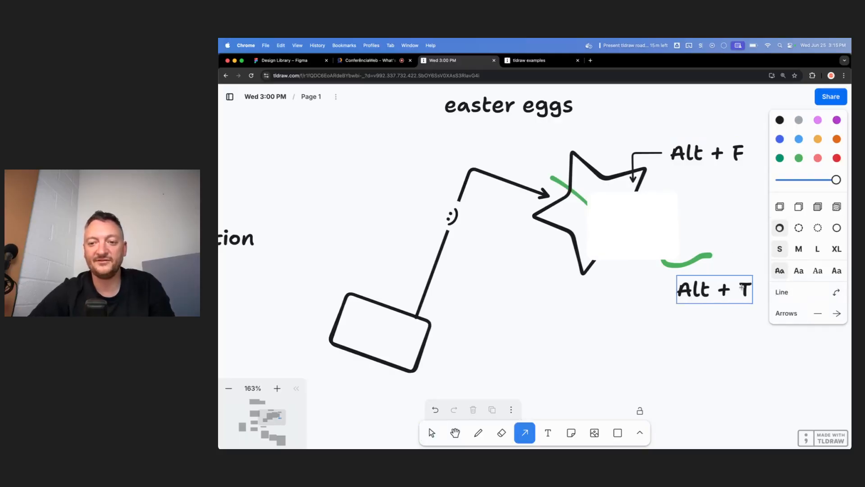
{"action": "key", "text": "Escape"}
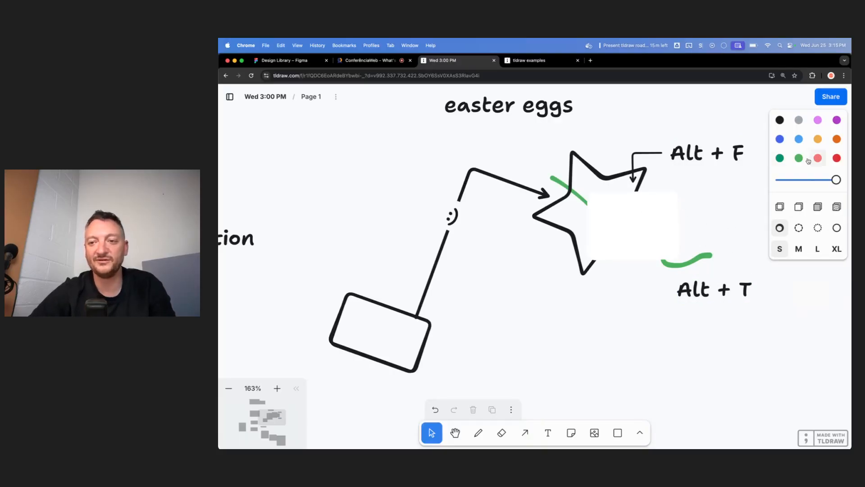
Delete the white rectangle covering the star, the "Alt + F" label with its arrow, and the "Alt + T" label
{"action": "left_click", "coordinate": [665, 225]}
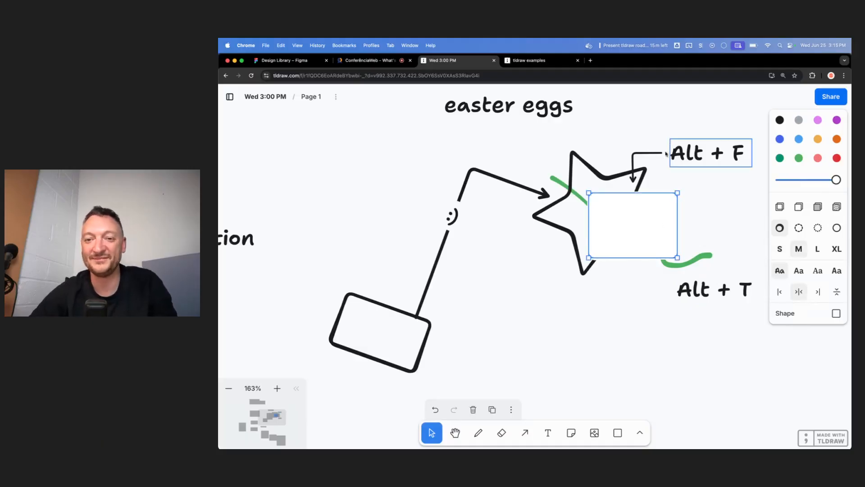
{"action": "left_click_drag", "start_coordinate": [666, 141], "coordinate": [700, 197]}
{"action": "left_click_drag", "start_coordinate": [649, 117], "coordinate": [710, 219]}
{"action": "key", "text": "Delete"}
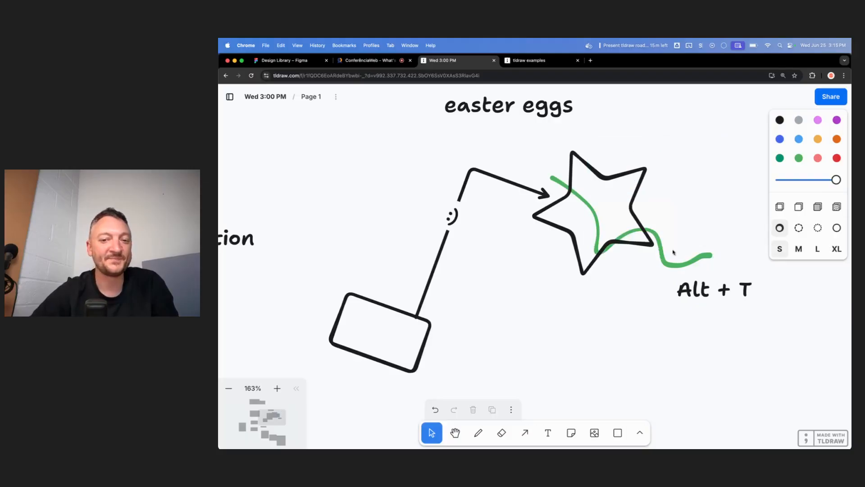
{"action": "left_click", "coordinate": [700, 303]}
{"action": "key", "text": "Delete"}
{"action": "scroll", "coordinate": [506, 285], "scroll_direction": "left", "scroll_amount": 10}
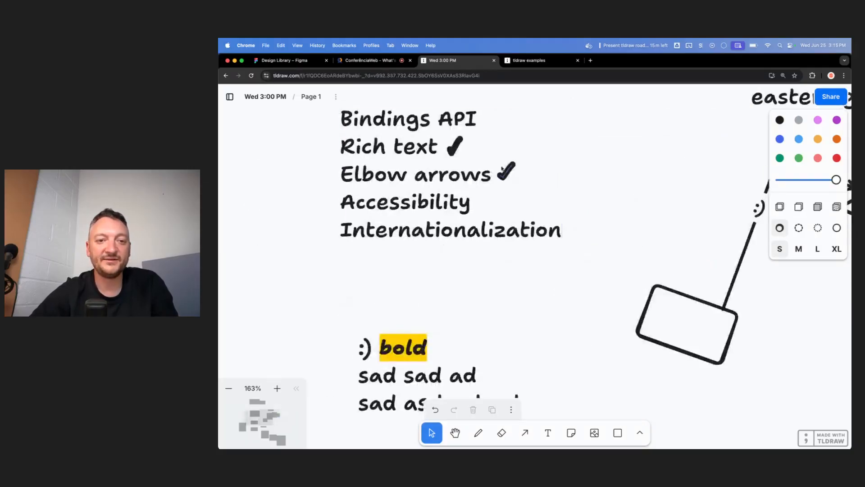
{"action": "left_click", "coordinate": [474, 211]}
{"action": "left_click", "coordinate": [590, 200]}
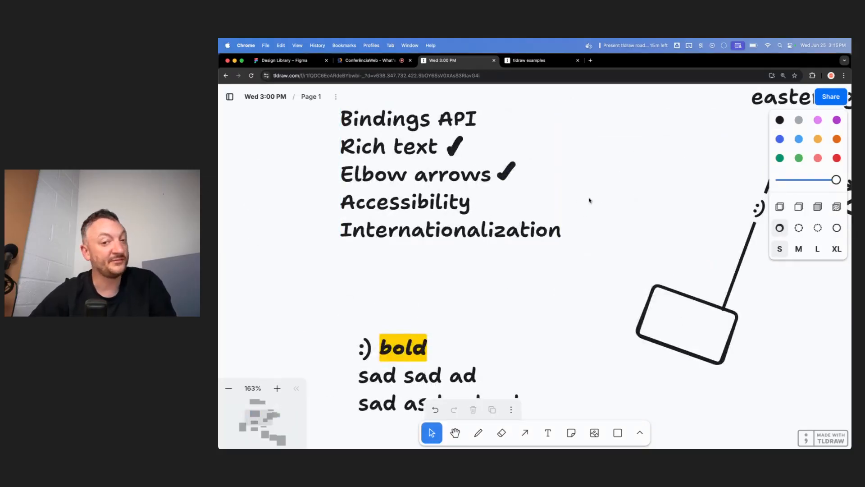
{"action": "scroll", "coordinate": [589, 200], "scroll_direction": "up", "scroll_amount": 3}
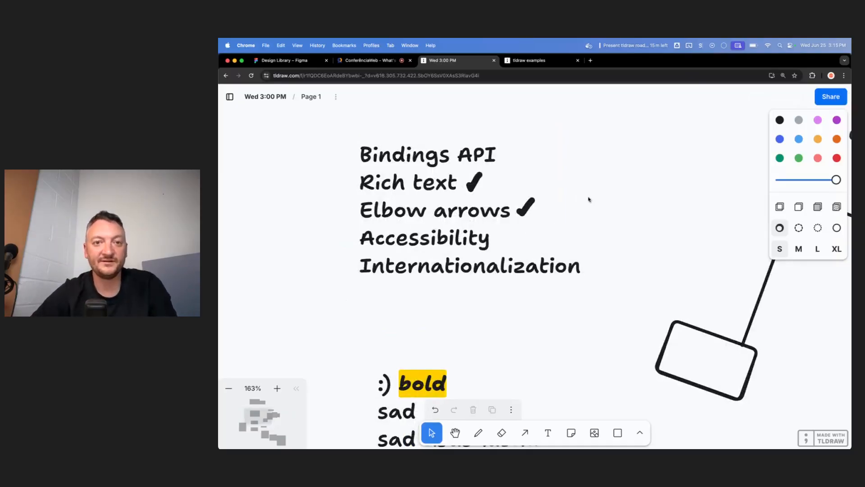
Open staging.tldraw.com in a new browser tab
{"action": "key", "text": "super+t"}
{"action": "type", "text": "staging.tldraw.com"}
{"action": "key", "text": "Return"}
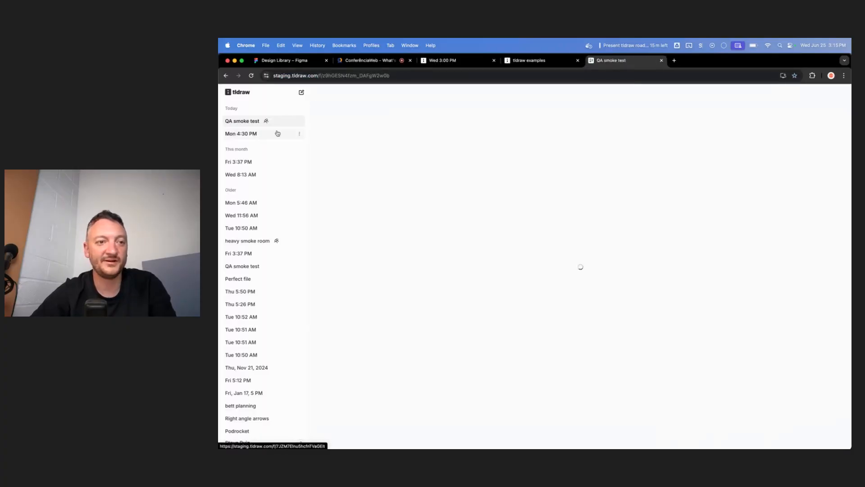
Create a new drawing file on the staging site and hide the file sidebar
{"action": "left_click", "coordinate": [272, 133]}
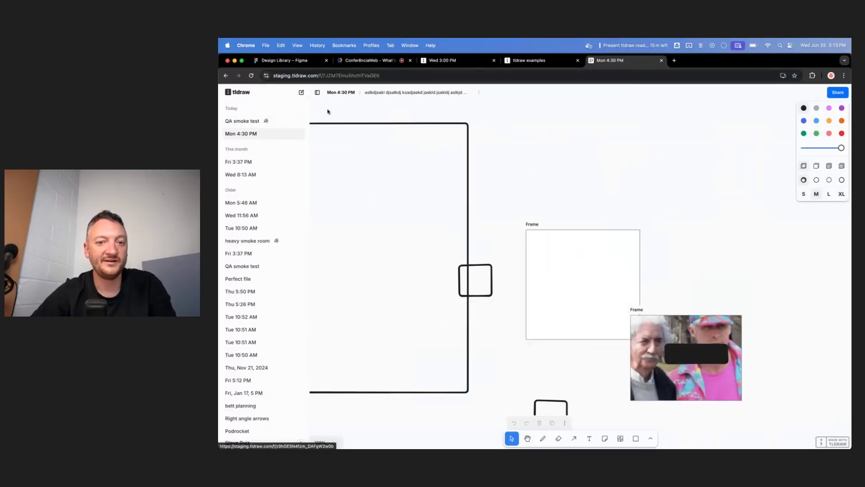
{"action": "left_click", "coordinate": [299, 94]}
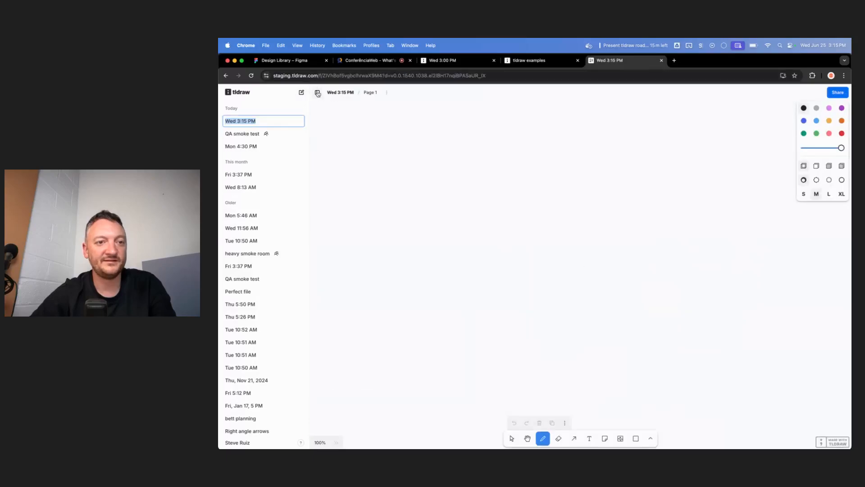
{"action": "left_click", "coordinate": [317, 92]}
Enlarge the browser page by three zoom levels and delete the stray pen dots from the canvas
{"action": "left_click", "coordinate": [418, 76]}
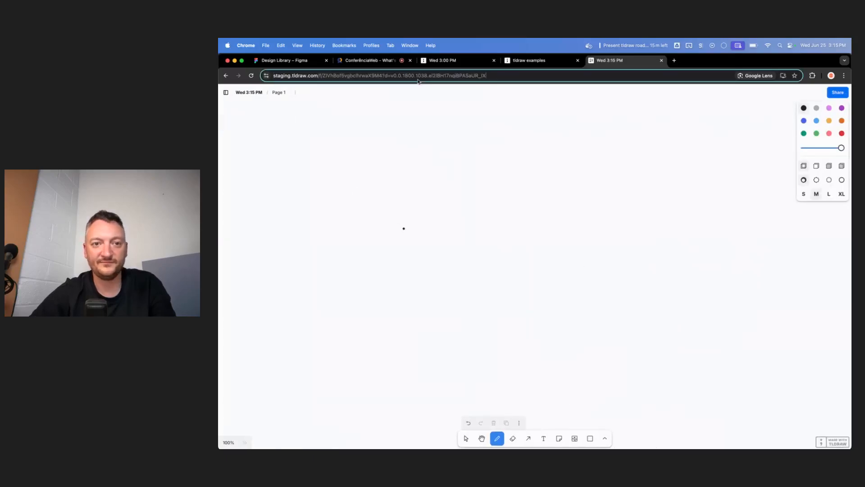
{"action": "key", "text": "super+plus"}
{"action": "key", "text": "super+plus"}
{"action": "key", "text": "super+plus"}
{"action": "type", "text": "v"}
{"action": "left_click", "coordinate": [460, 271]}
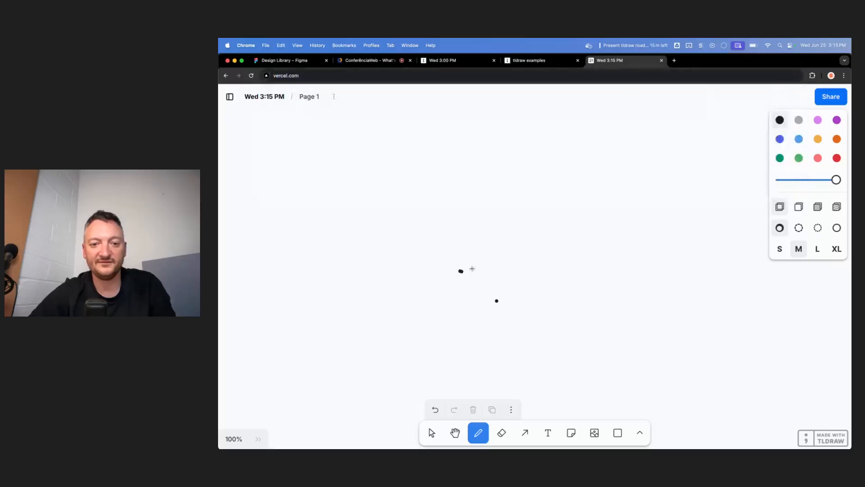
{"action": "key", "text": "super+a"}
{"action": "key", "text": "BackSpace"}
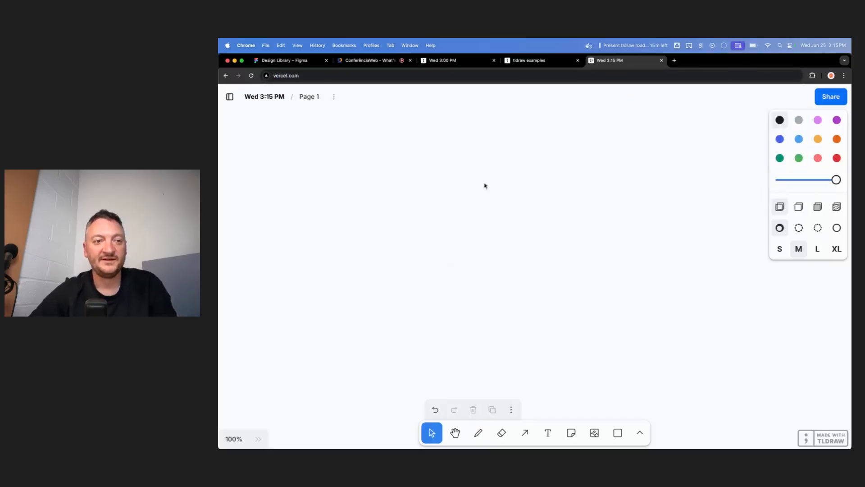
Clear the leftover text from the address bar and return to the canvas
{"action": "left_click", "coordinate": [416, 76]}
{"action": "key", "text": "BackSpace"}
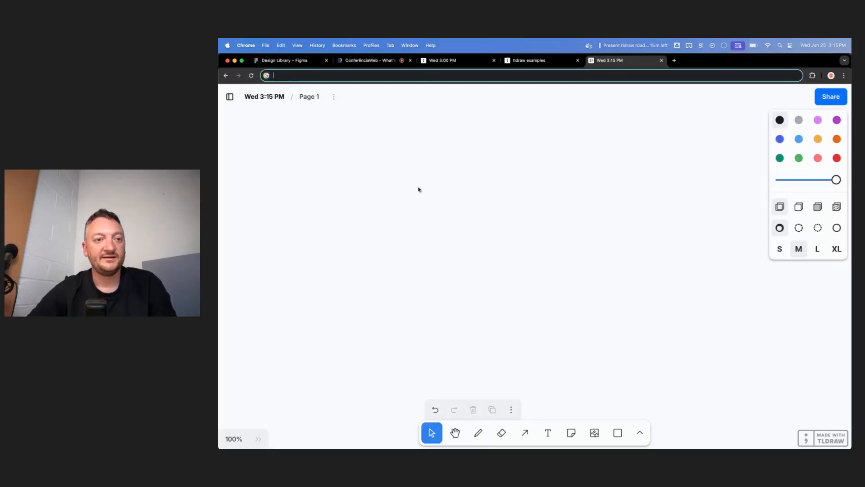
{"action": "left_click", "coordinate": [418, 190]}
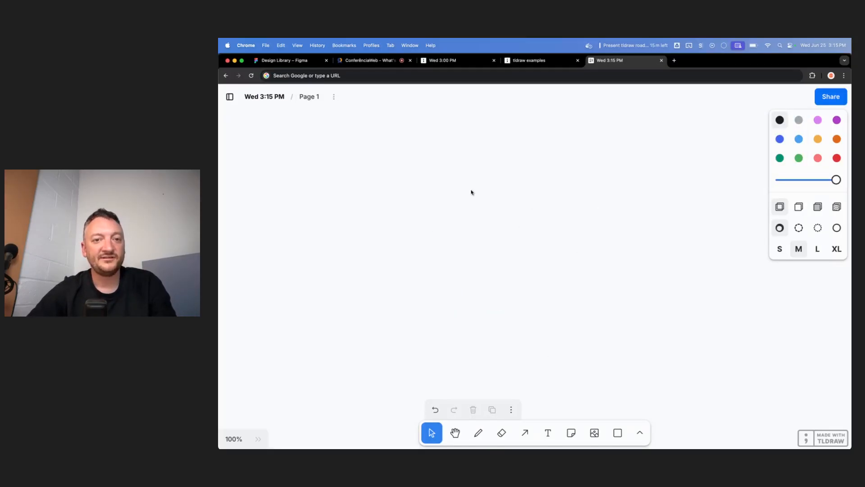
Draw a rectangle in the upper middle of the canvas and label it ":)"
{"action": "key", "text": "r"}
{"action": "left_click_drag", "start_coordinate": [408, 142], "coordinate": [503, 229]}
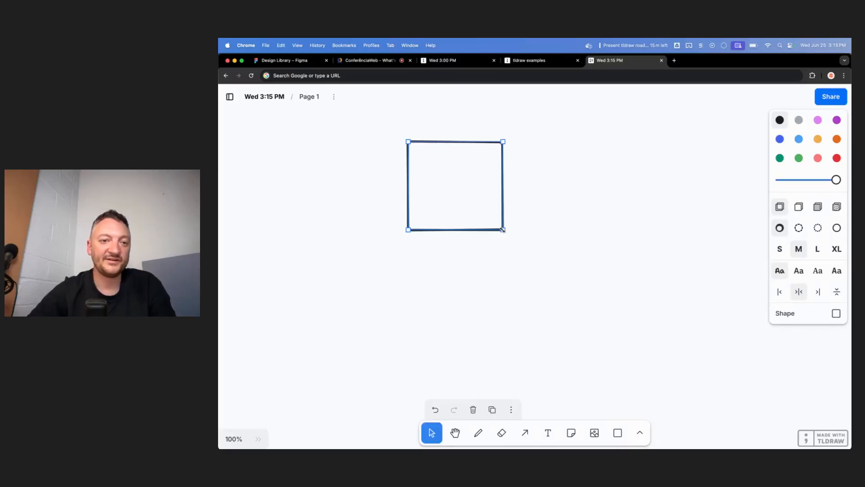
{"action": "type", "text": ":)"}
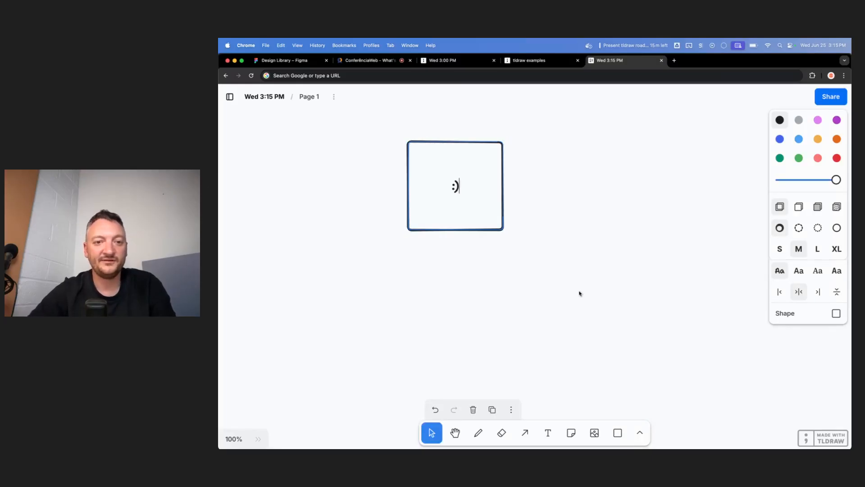
{"action": "left_click", "coordinate": [579, 291]}
Duplicate the ":)" rectangle three times, placing one copy close to the original and two far away across the canvas
{"action": "left_click_drag", "start_coordinate": [456, 189], "coordinate": [646, 241], "text": "alt"}
{"action": "scroll", "coordinate": [647, 305], "scroll_direction": "right", "scroll_amount": 4}
{"action": "scroll", "coordinate": [647, 304], "scroll_direction": "down", "scroll_amount": 4}
{"action": "scroll", "coordinate": [647, 304], "scroll_direction": "down", "scroll_amount": 5}
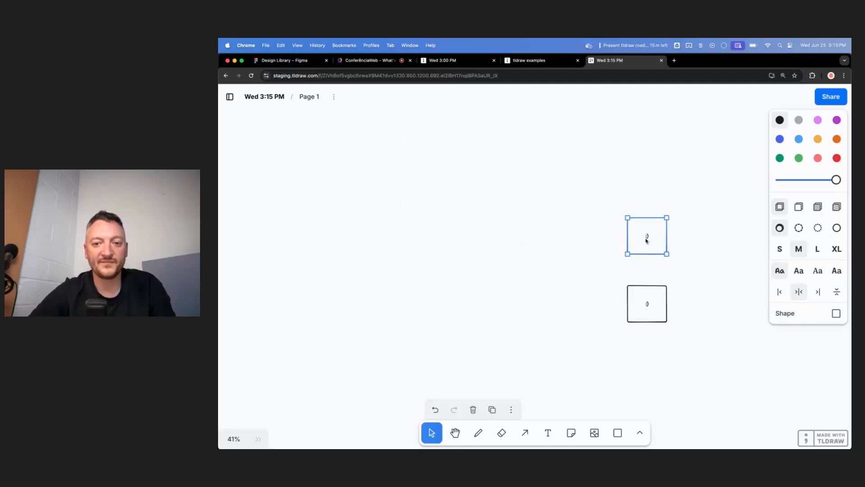
{"action": "scroll", "coordinate": [646, 241], "scroll_direction": "left", "scroll_amount": 4}
{"action": "scroll", "coordinate": [646, 240], "scroll_direction": "down", "scroll_amount": 6}
{"action": "scroll", "coordinate": [646, 241], "scroll_direction": "right", "scroll_amount": 3}
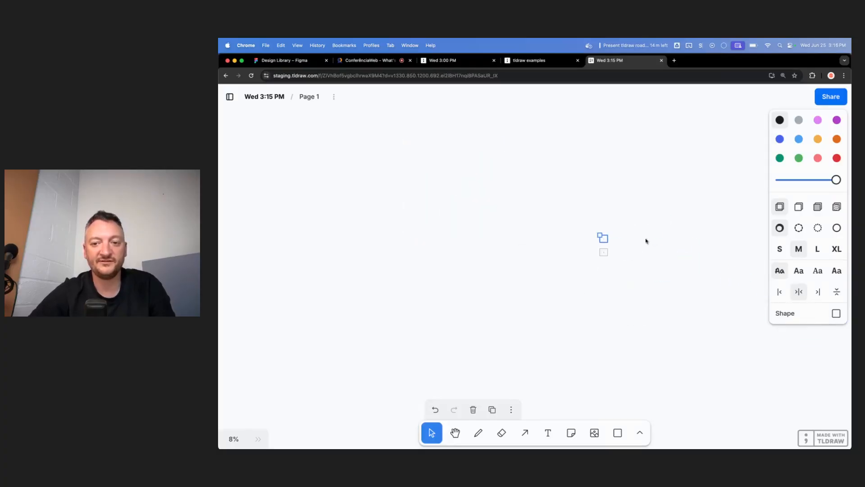
{"action": "scroll", "coordinate": [640, 243], "scroll_direction": "up", "scroll_amount": 1}
{"action": "left_click_drag", "start_coordinate": [605, 251], "coordinate": [555, 235], "text": "alt"}
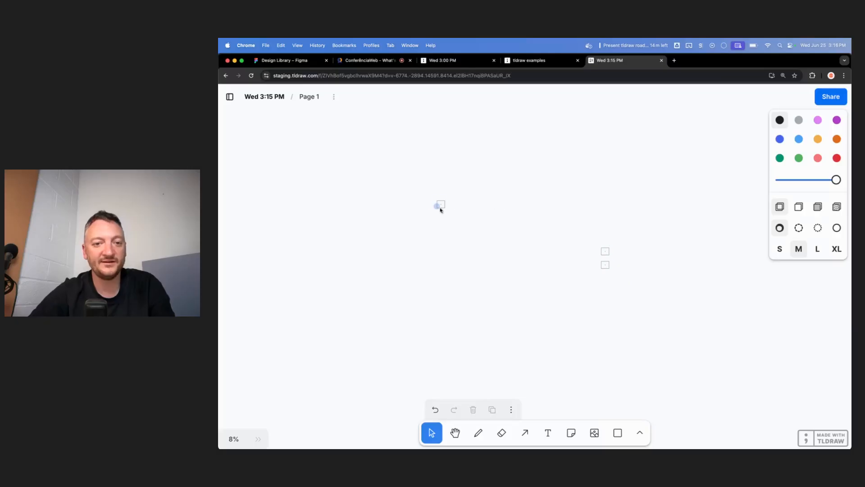
Examine the scattered ":)" rectangles from close up and from far out to compare their positions
{"action": "scroll", "coordinate": [435, 209], "scroll_direction": "up", "scroll_amount": 10}
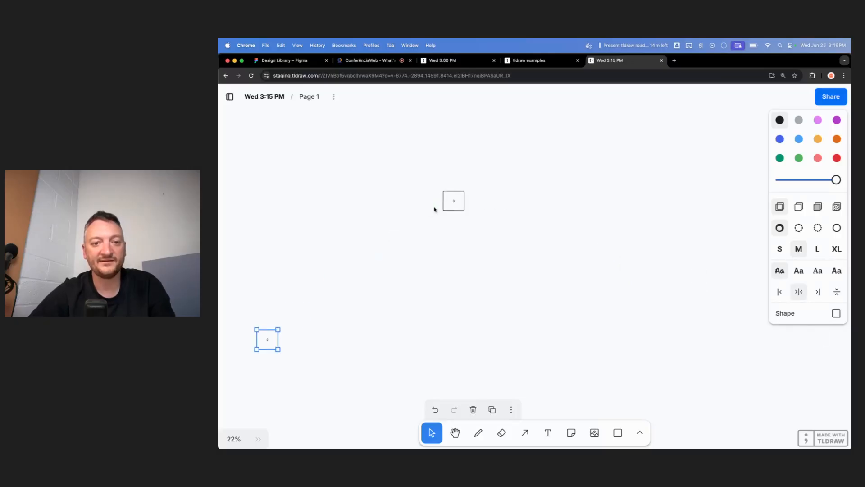
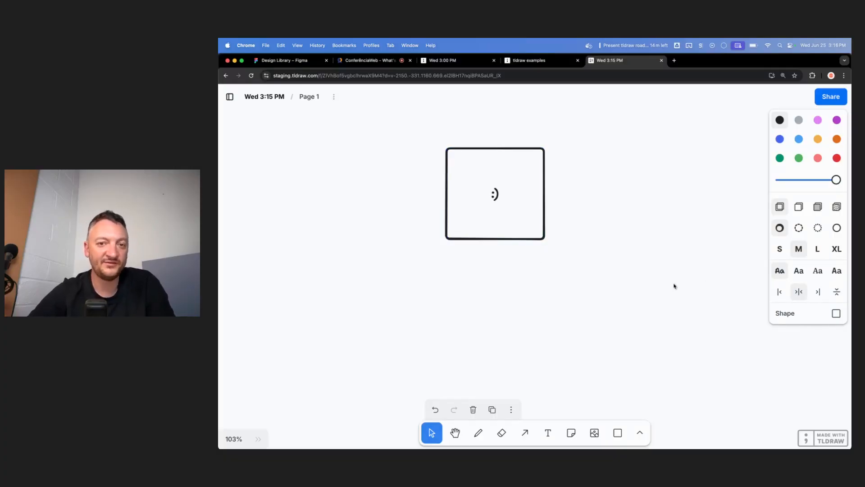
{"action": "scroll", "coordinate": [674, 285], "scroll_direction": "down", "scroll_amount": 10}
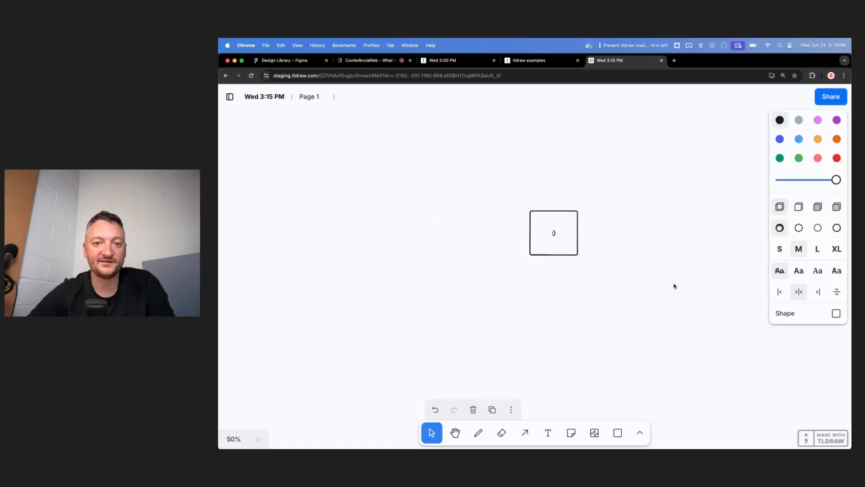
{"action": "scroll", "coordinate": [674, 286], "scroll_direction": "up", "scroll_amount": 10}
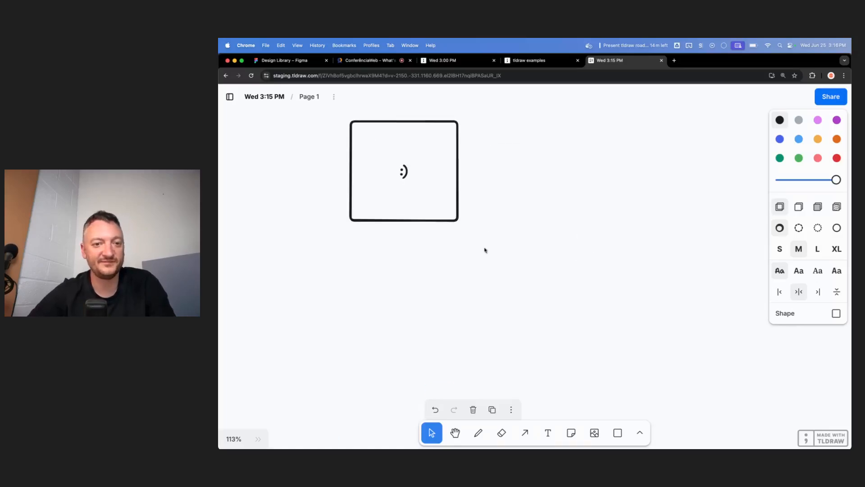
{"action": "scroll", "coordinate": [485, 250], "scroll_direction": "up", "scroll_amount": 3}
{"action": "scroll", "coordinate": [485, 250], "scroll_direction": "up", "scroll_amount": 1}
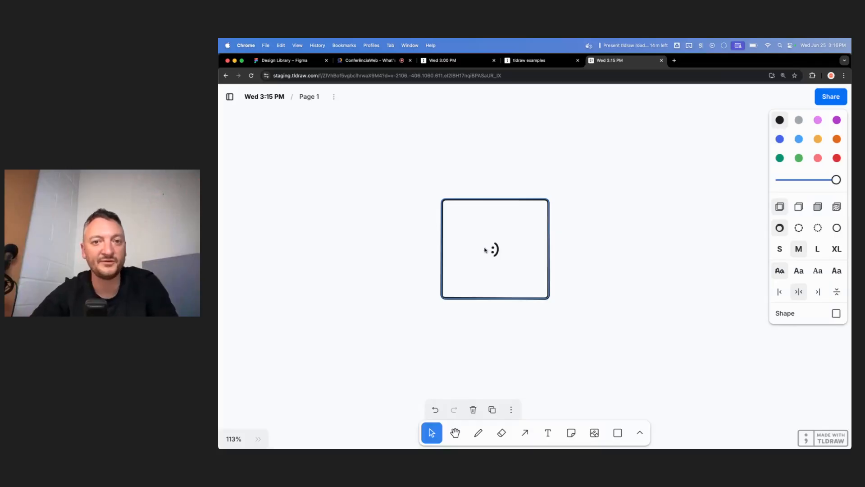
{"action": "left_click", "coordinate": [609, 251]}
{"action": "scroll", "coordinate": [609, 251], "scroll_direction": "down", "scroll_amount": 5}
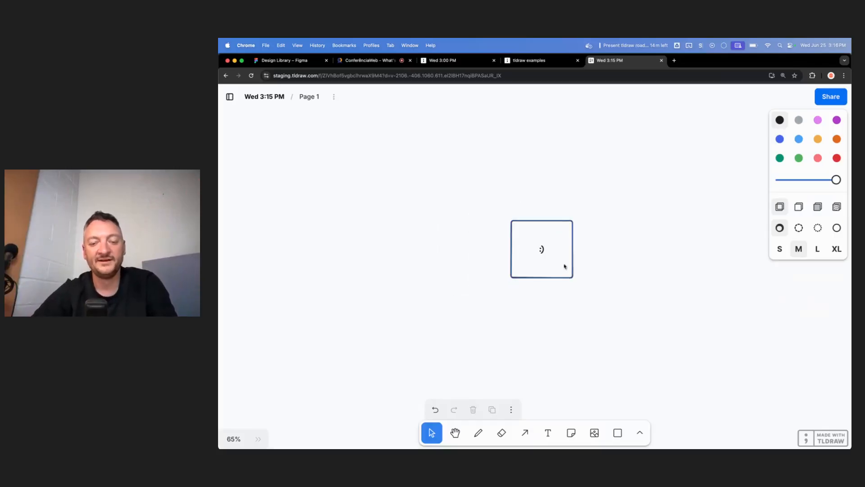
{"action": "scroll", "coordinate": [559, 267], "scroll_direction": "right", "scroll_amount": 2}
{"action": "scroll", "coordinate": [552, 269], "scroll_direction": "down", "scroll_amount": 5}
{"action": "scroll", "coordinate": [552, 269], "scroll_direction": "down", "scroll_amount": 3}
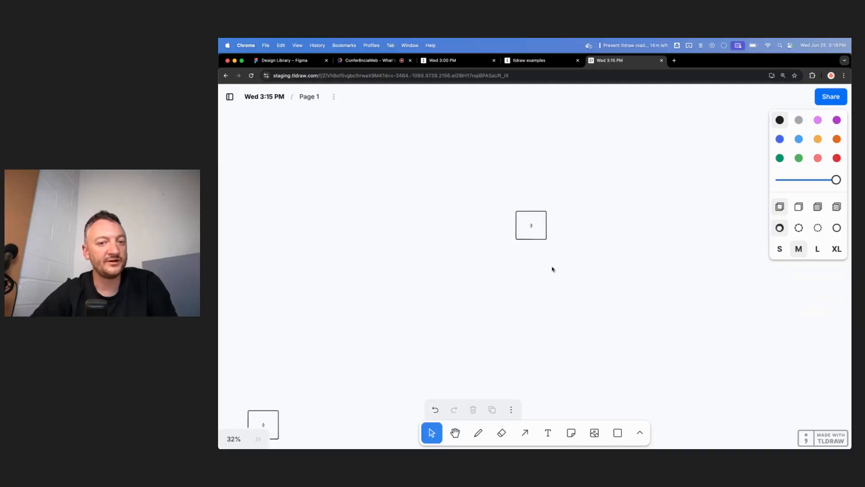
{"action": "scroll", "coordinate": [552, 269], "scroll_direction": "left", "scroll_amount": 3}
{"action": "scroll", "coordinate": [552, 269], "scroll_direction": "right", "scroll_amount": 6}
{"action": "scroll", "coordinate": [552, 269], "scroll_direction": "left", "scroll_amount": 8}
{"action": "scroll", "coordinate": [552, 269], "scroll_direction": "right", "scroll_amount": 6}
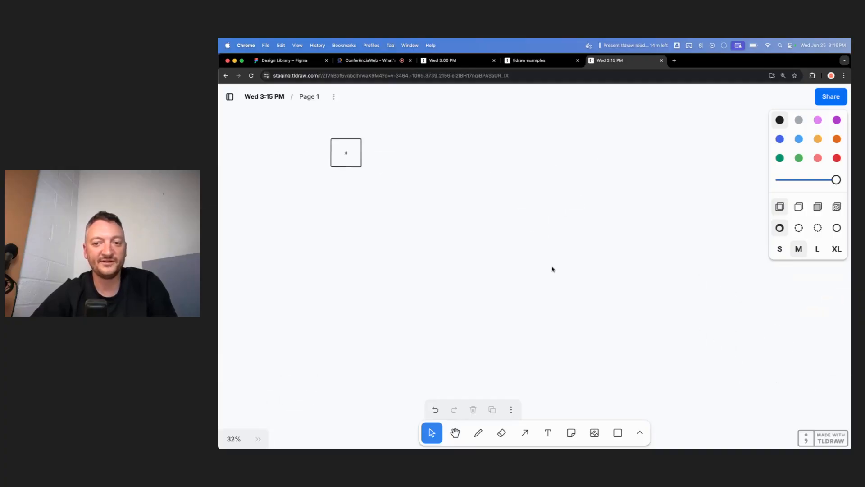
Give the lower rectangle of the two distant copies a red colour with a solid fill
{"action": "scroll", "coordinate": [552, 269], "scroll_direction": "left", "scroll_amount": 5}
{"action": "mouse_move", "coordinate": [348, 332]}
{"action": "left_mouse_down"}
{"action": "mouse_move", "coordinate": [396, 371]}
{"action": "mouse_move", "coordinate": [431, 426]}
{"action": "left_mouse_up"}
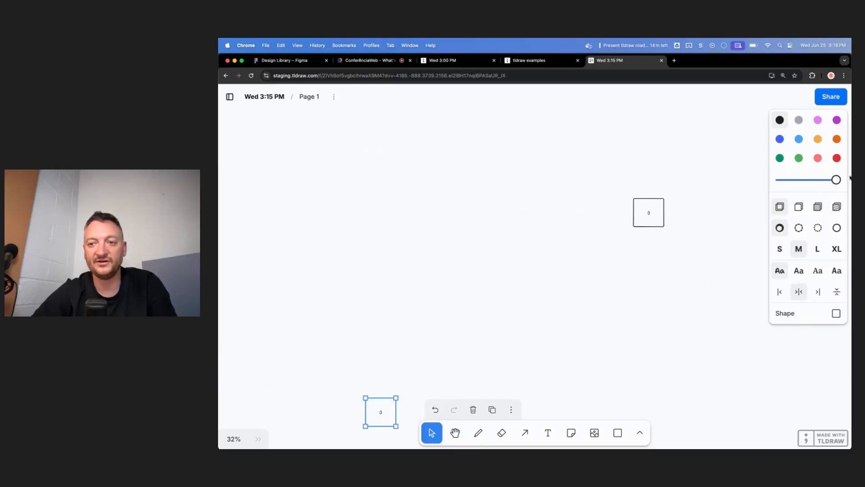
{"action": "left_click", "coordinate": [818, 206]}
{"action": "left_click", "coordinate": [836, 158]}
{"action": "left_click", "coordinate": [600, 246]}
Give the upper rectangle of the closely stacked pair a light blue colour with a solid fill
{"action": "scroll", "coordinate": [600, 246], "scroll_direction": "down", "scroll_amount": 8}
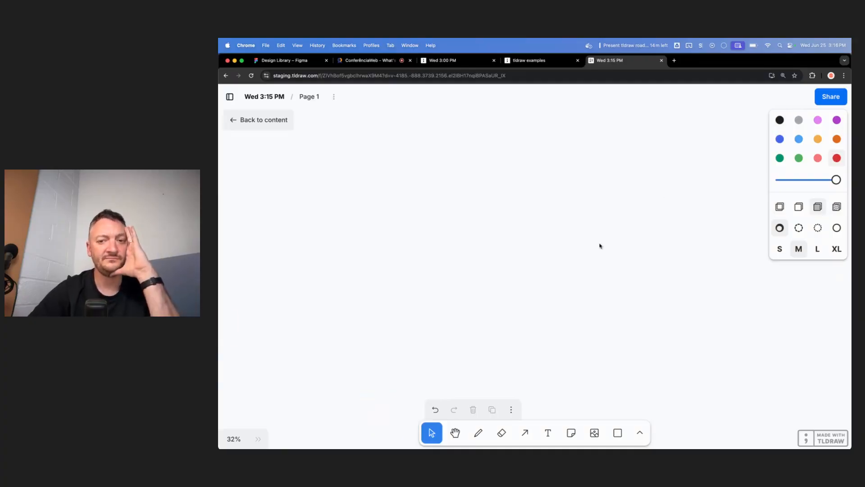
{"action": "scroll", "coordinate": [600, 246], "scroll_direction": "left", "scroll_amount": 10}
{"action": "left_click_drag", "start_coordinate": [756, 277], "coordinate": [703, 226]}
{"action": "left_click", "coordinate": [799, 138]}
{"action": "left_click", "coordinate": [819, 211]}
{"action": "left_click", "coordinate": [620, 199]}
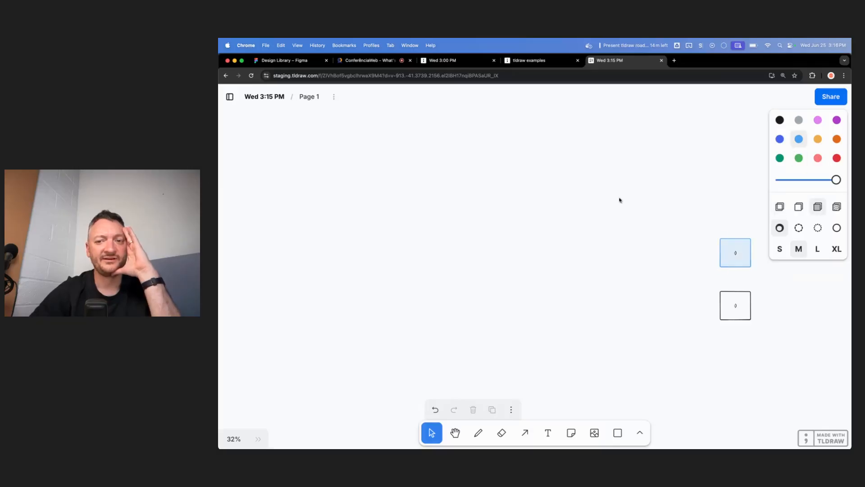
Give the lower rectangle of the closely stacked pair a violet colour with a solid fill
{"action": "left_click", "coordinate": [736, 320]}
{"action": "left_click", "coordinate": [837, 158]}
{"action": "left_click", "coordinate": [818, 206]}
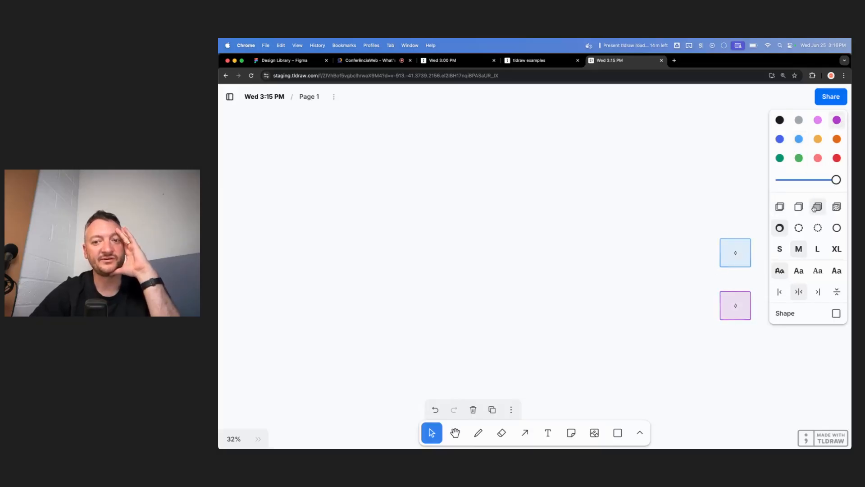
{"action": "left_click", "coordinate": [630, 208]}
Give the upper rectangle of the two distant copies a blue colour with a solid fill
{"action": "left_click", "coordinate": [630, 210]}
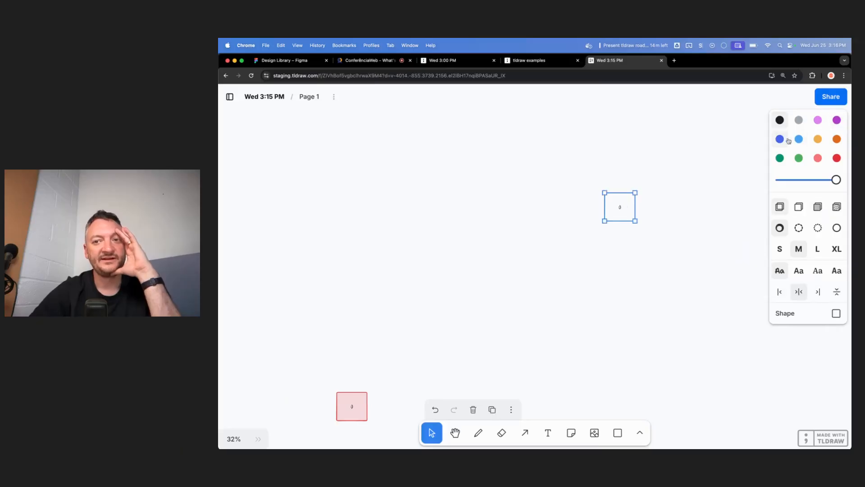
{"action": "left_click", "coordinate": [780, 138]}
{"action": "left_click", "coordinate": [818, 207]}
{"action": "left_click", "coordinate": [694, 207]}
Cycle the keyboard focus through the interface controls, past Share, and back to the "Move focus to canvas" option
{"action": "scroll", "coordinate": [694, 206], "scroll_direction": "right", "scroll_amount": 8}
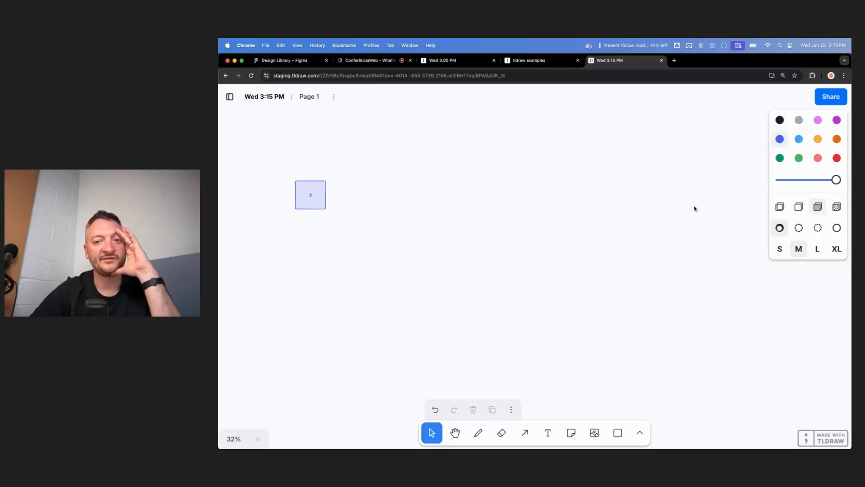
{"action": "scroll", "coordinate": [694, 208], "scroll_direction": "left", "scroll_amount": 8}
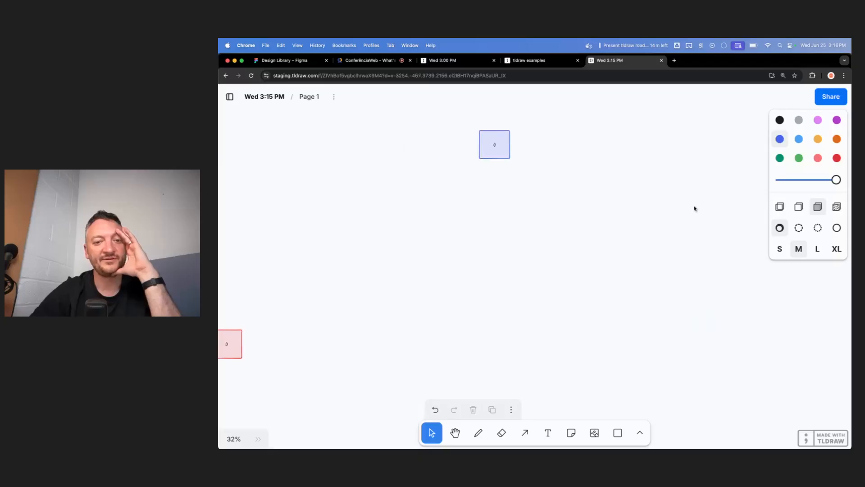
{"action": "scroll", "coordinate": [694, 208], "scroll_direction": "up", "scroll_amount": 2}
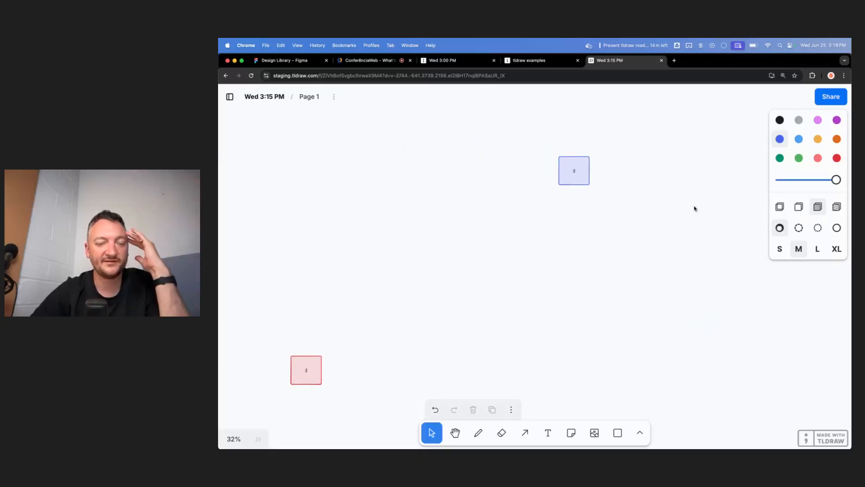
{"action": "scroll", "coordinate": [612, 164], "scroll_direction": "up", "scroll_amount": 5}
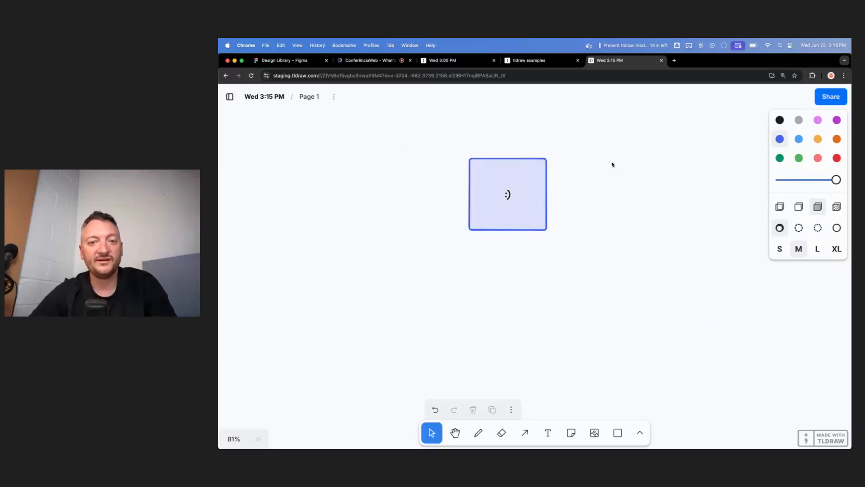
{"action": "scroll", "coordinate": [582, 178], "scroll_direction": "up", "scroll_amount": 1}
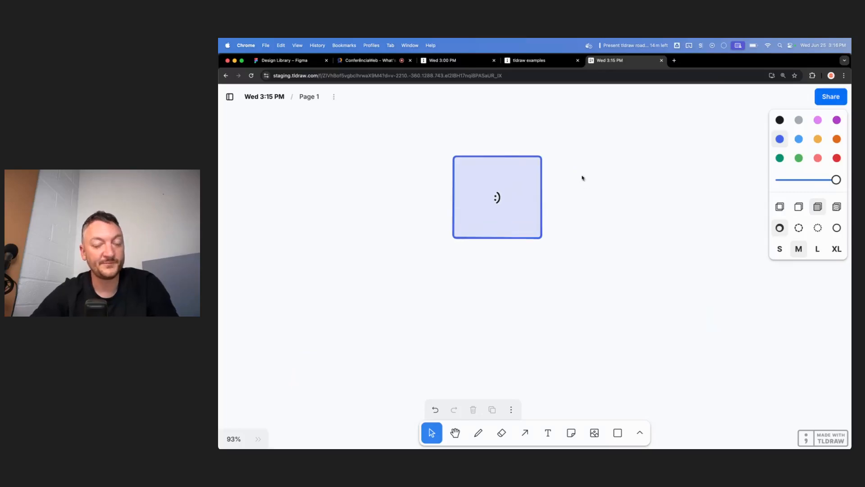
{"action": "key", "text": "Tab"}
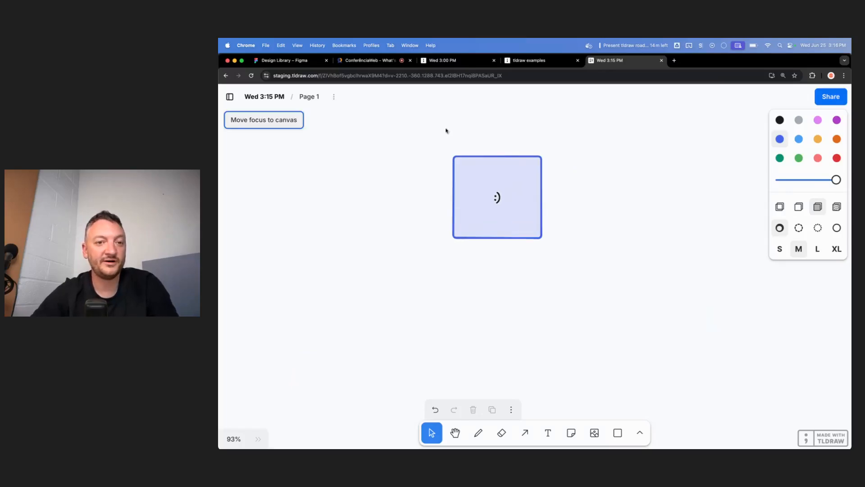
{"action": "key", "text": "Tab"}
{"action": "key", "text": "Tab"}
{"action": "key", "text": "Tab"}
{"action": "key", "text": "Tab"}
{"action": "key", "text": "Tab"}
{"action": "key", "text": "Tab"}
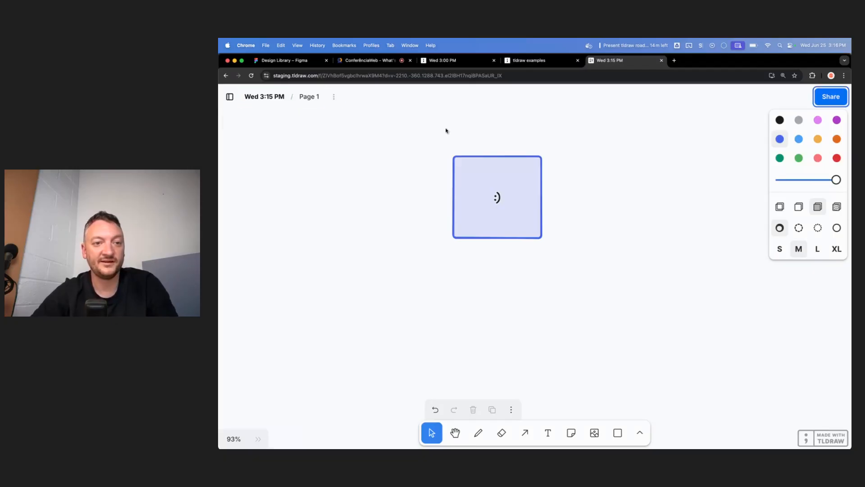
{"action": "key", "text": "Tab"}
{"action": "key", "text": "Tab"}
{"action": "key", "text": "Tab"}
{"action": "key", "text": "Tab"}
{"action": "key", "text": "Tab"}
{"action": "key", "text": "Tab"}
{"action": "key", "text": "Tab"}
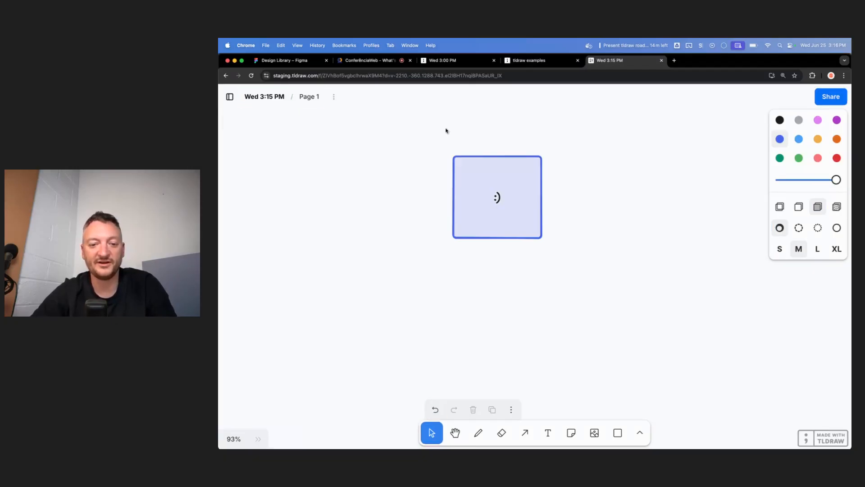
{"action": "key", "text": "Tab"}
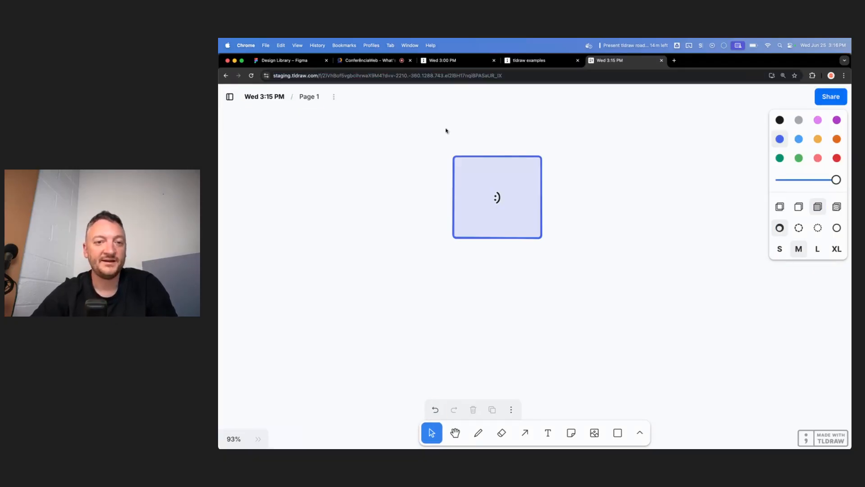
{"action": "key", "text": "Tab"}
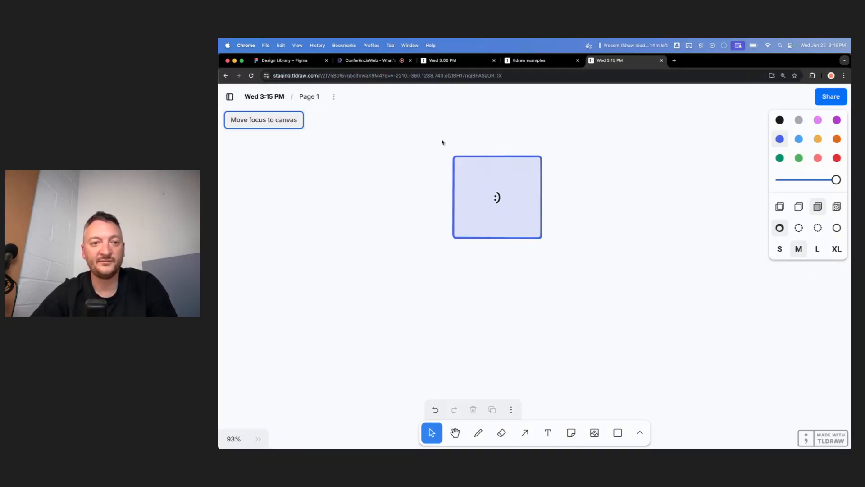
Move keyboard focus to the canvas, cycle the selection through the coloured rectangles, and open and leave the light blue one's label
{"action": "left_click", "coordinate": [281, 118]}
{"action": "key", "text": "Tab"}
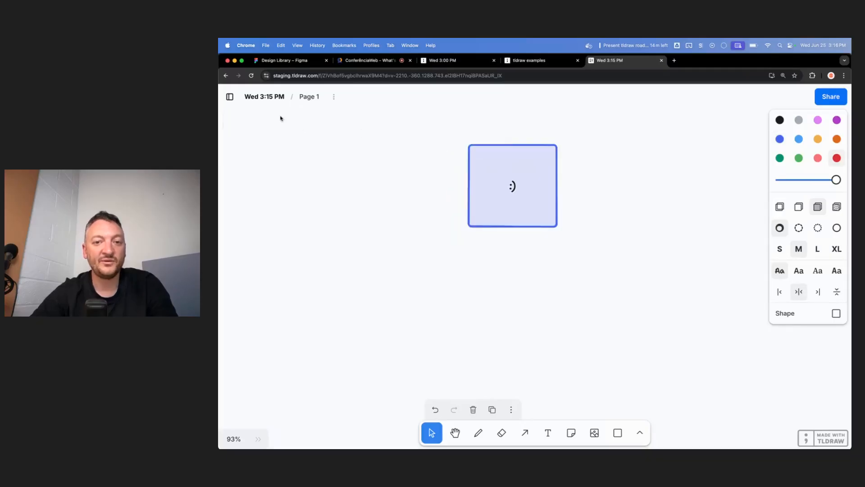
{"action": "key", "text": "shift+Tab"}
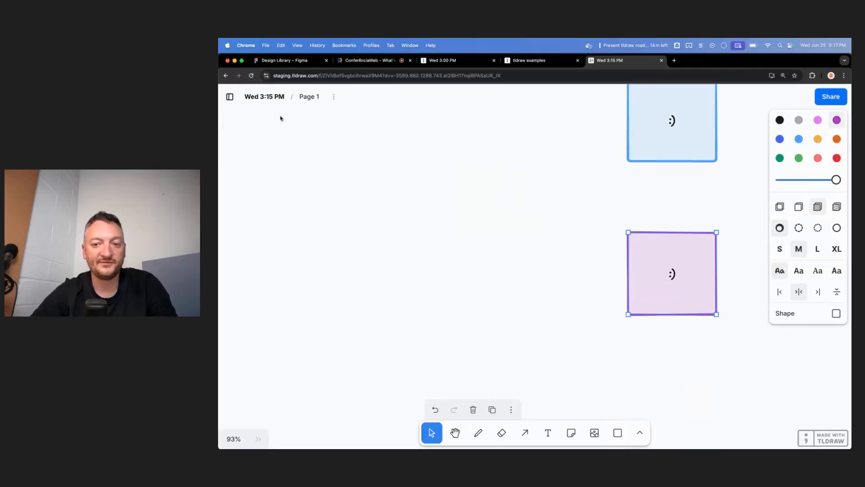
{"action": "key", "text": "Tab"}
{"action": "key", "text": "Tab"}
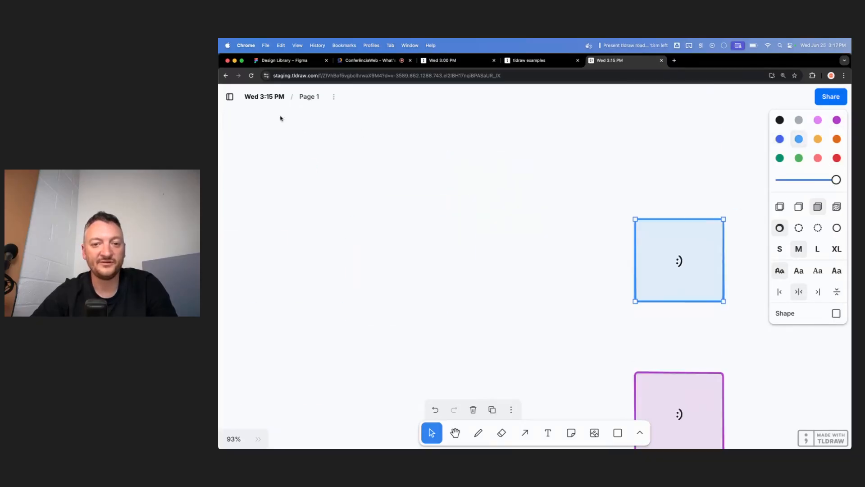
{"action": "key", "text": "Tab"}
{"action": "key", "text": "Tab"}
{"action": "key", "text": "Tab"}
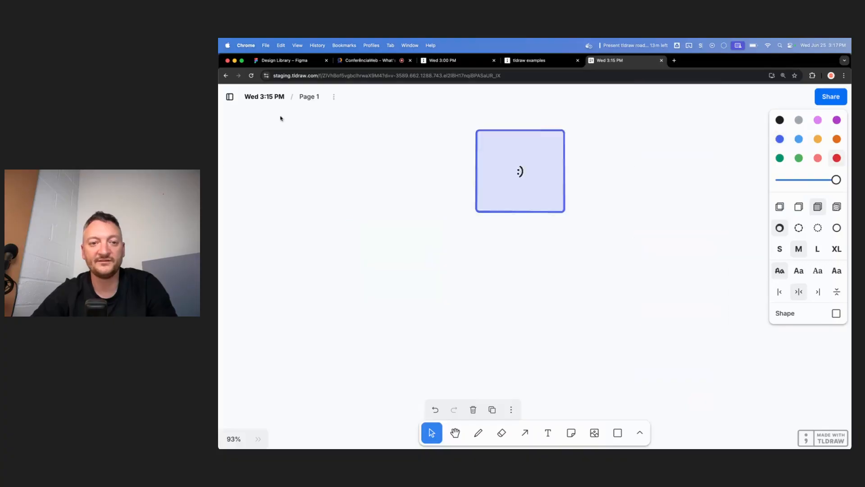
{"action": "key", "text": "Tab"}
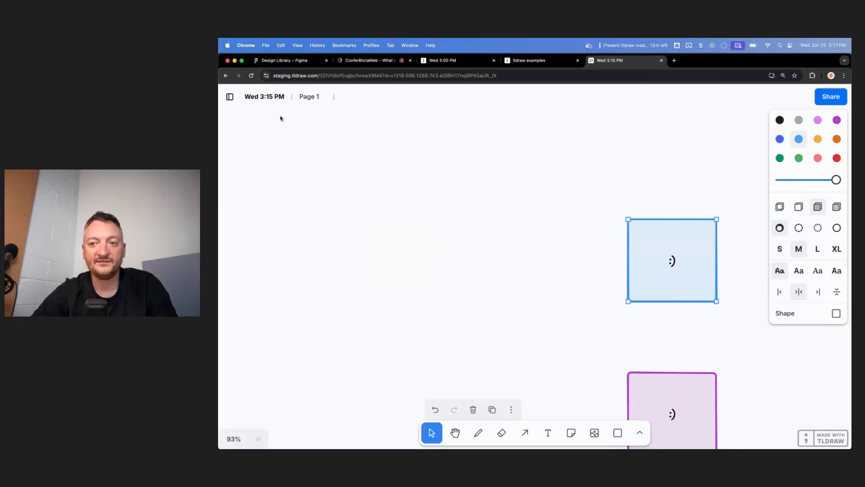
{"action": "key", "text": "Return"}
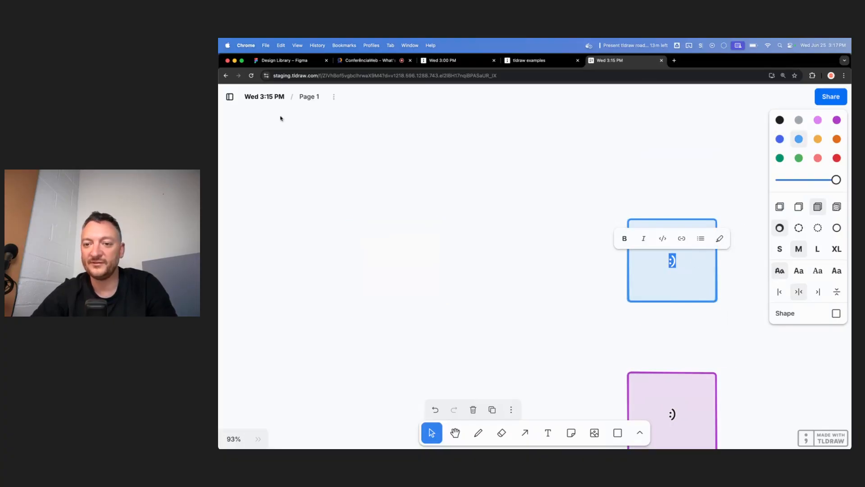
{"action": "key", "text": "Escape"}
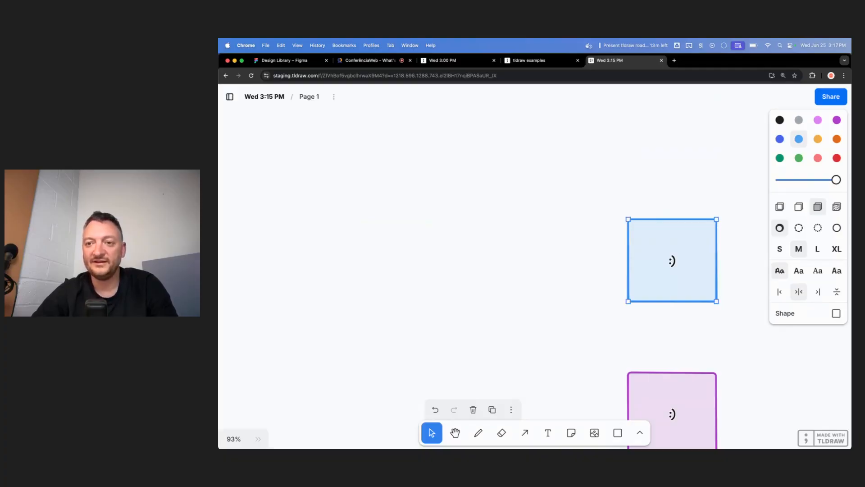
Move keyboard focus back and forth through the colour swatches while the light blue rectangle is selected
{"action": "key", "text": "Left"}
{"action": "key", "text": "Left"}
{"action": "key", "text": "Left"}
{"action": "key", "text": "Left"}
{"action": "key", "text": "Left"}
{"action": "key", "text": "Left"}
{"action": "key", "text": "Left"}
{"action": "key", "text": "Left"}
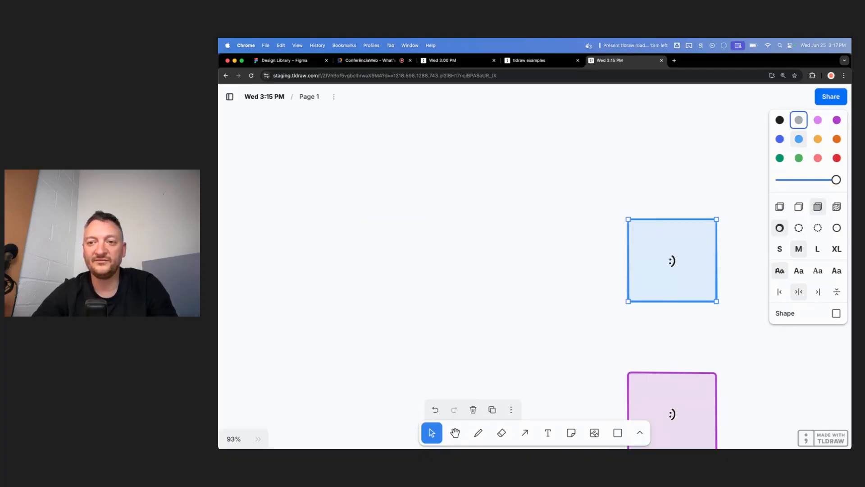
{"action": "key", "text": "Left"}
{"action": "key", "text": "Left"}
{"action": "key", "text": "Left"}
{"action": "key", "text": "Left"}
{"action": "key", "text": "Left"}
{"action": "key", "text": "Left"}
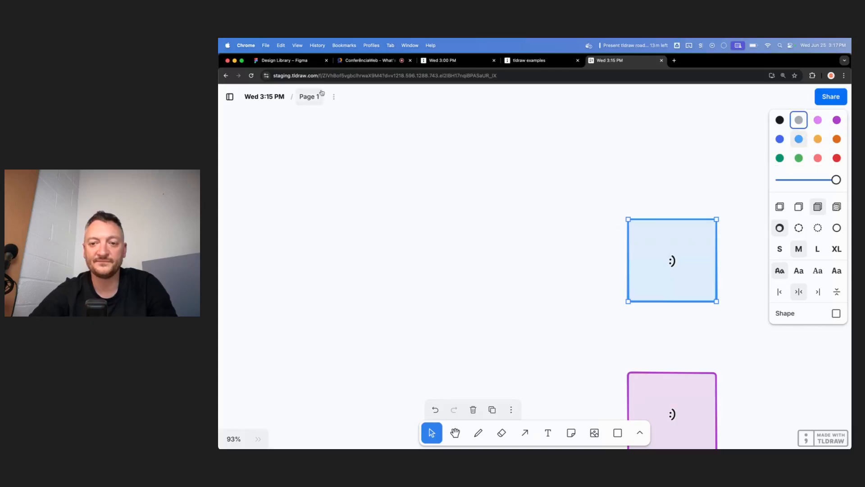
{"action": "key", "text": "Right"}
{"action": "key", "text": "Right"}
{"action": "key", "text": "Right"}
{"action": "key", "text": "Right"}
{"action": "key", "text": "Right"}
{"action": "key", "text": "Right"}
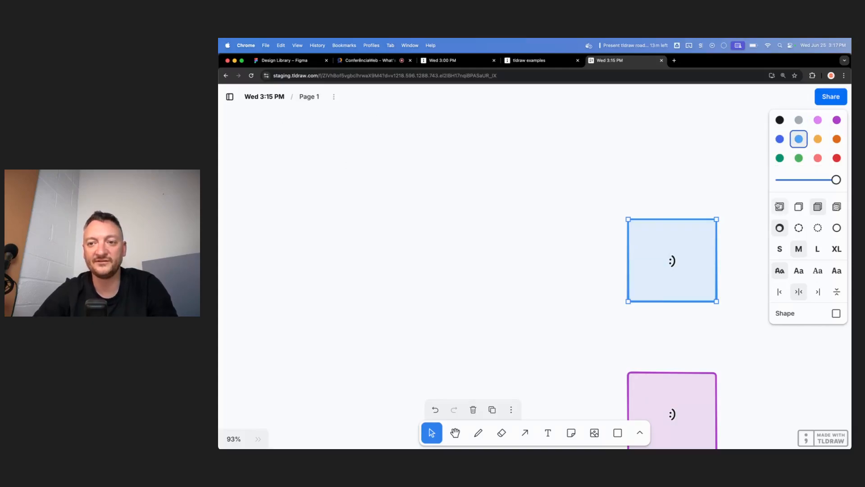
Recolour the violet rectangle below the light blue one, first grey and finally light violet
{"action": "key", "text": "Tab"}
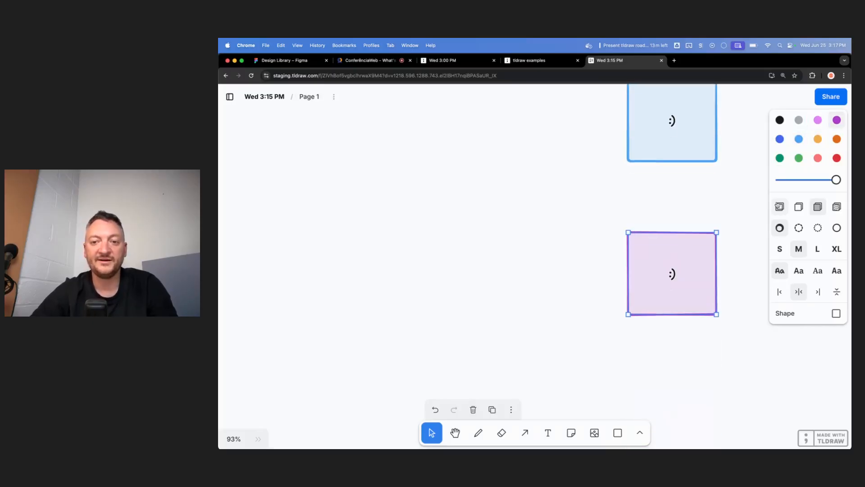
{"action": "key", "text": "super+Return"}
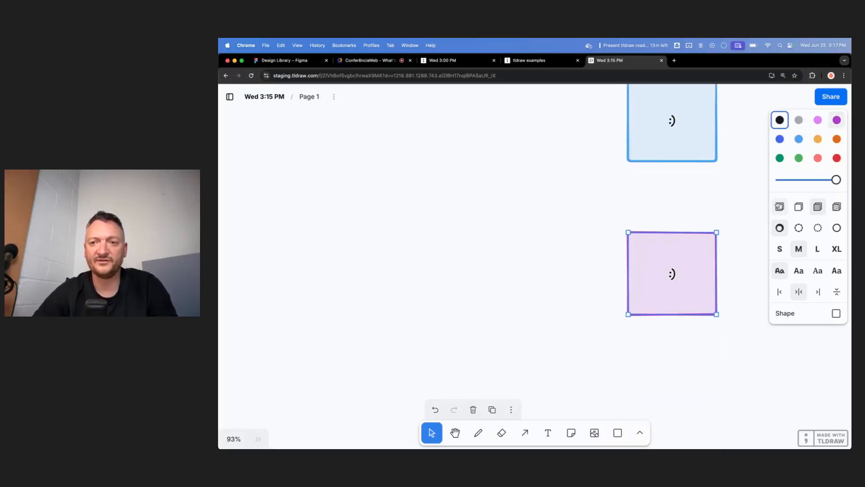
{"action": "key", "text": "Right"}
{"action": "key", "text": "Return"}
{"action": "key", "text": "Right"}
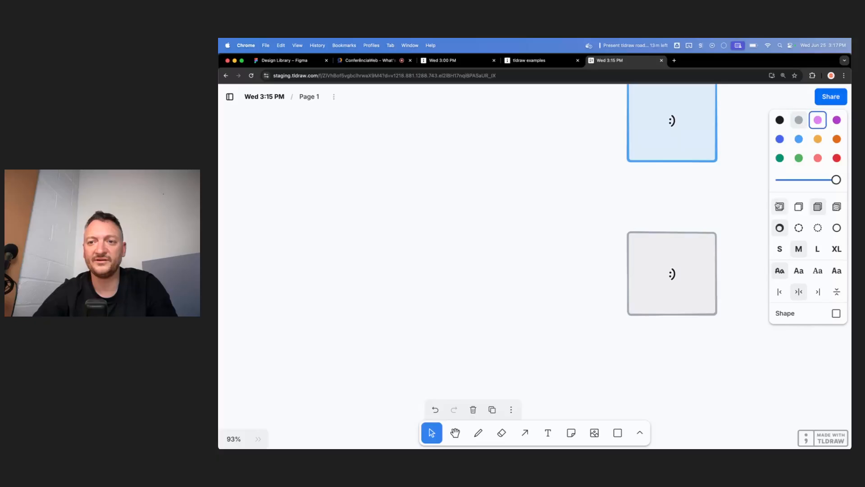
{"action": "key", "text": "Return"}
{"action": "key", "text": "Escape"}
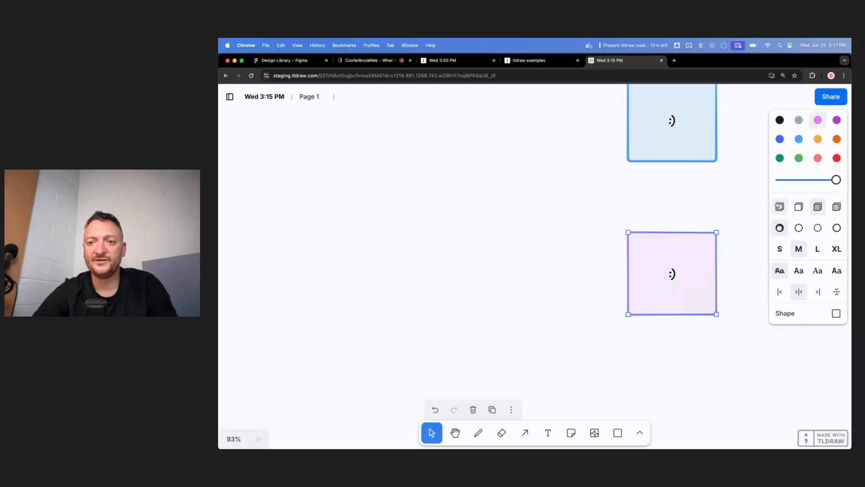
Recolour the blue rectangle grey and replace its label with "hello world!"
{"action": "key", "text": "Tab"}
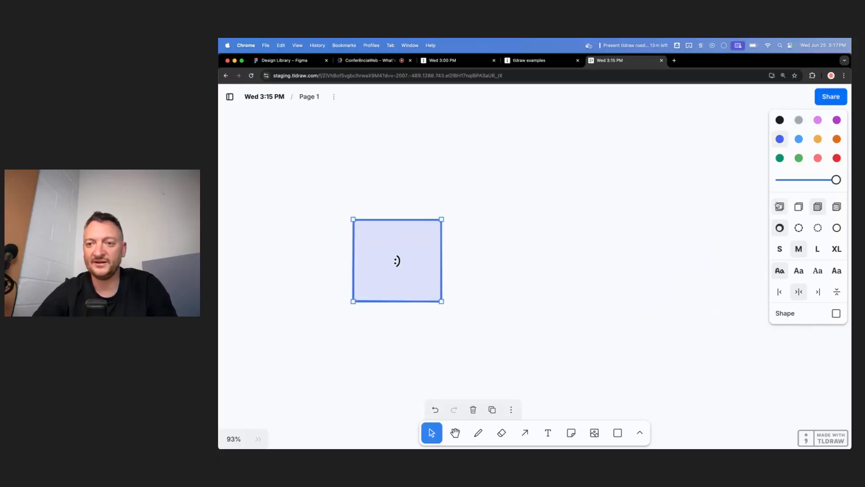
{"action": "key", "text": "Right"}
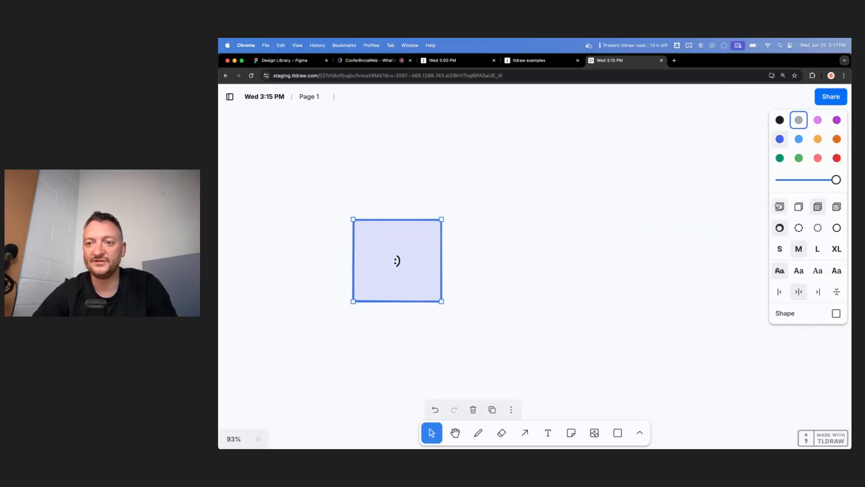
{"action": "key", "text": "Return"}
{"action": "key", "text": "Return"}
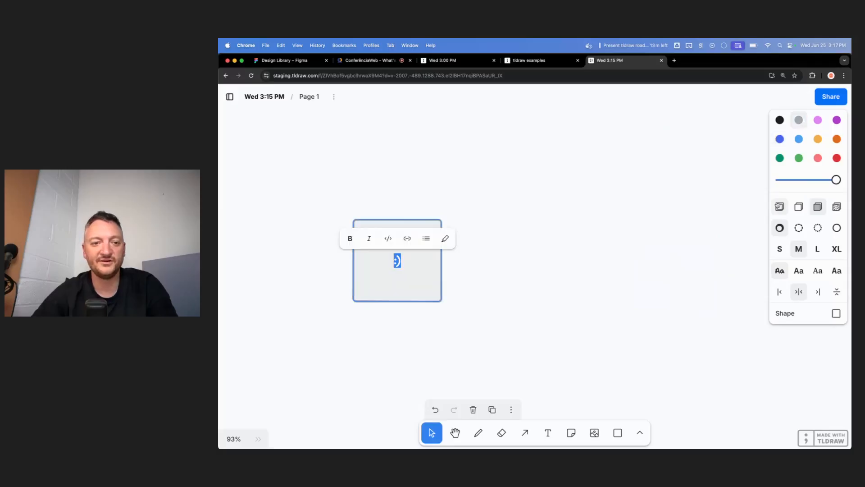
{"action": "type", "text": "hello world!"}
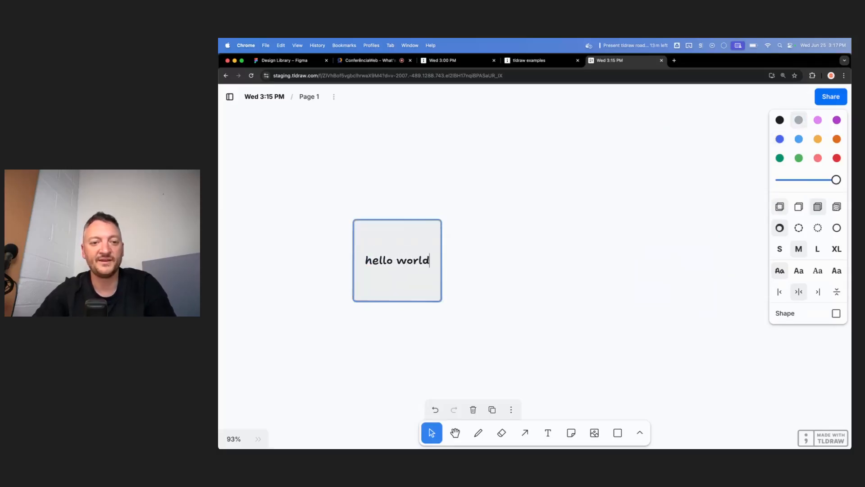
{"action": "key", "text": "Return"}
{"action": "key", "text": "BackSpace"}
{"action": "key", "text": "Escape"}
Cycle the selection forwards and backwards through the rectangles, ending on the "hello world!" rectangle
{"action": "key", "text": "Tab"}
{"action": "key", "text": "Tab"}
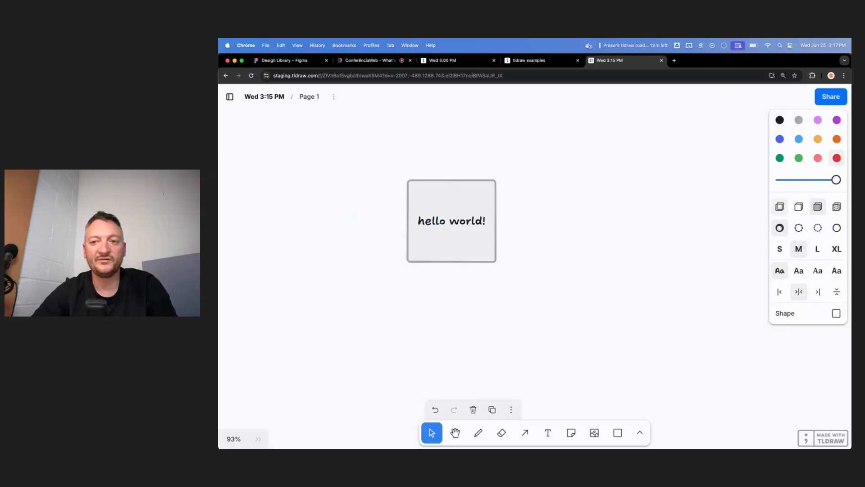
{"action": "key", "text": "Tab"}
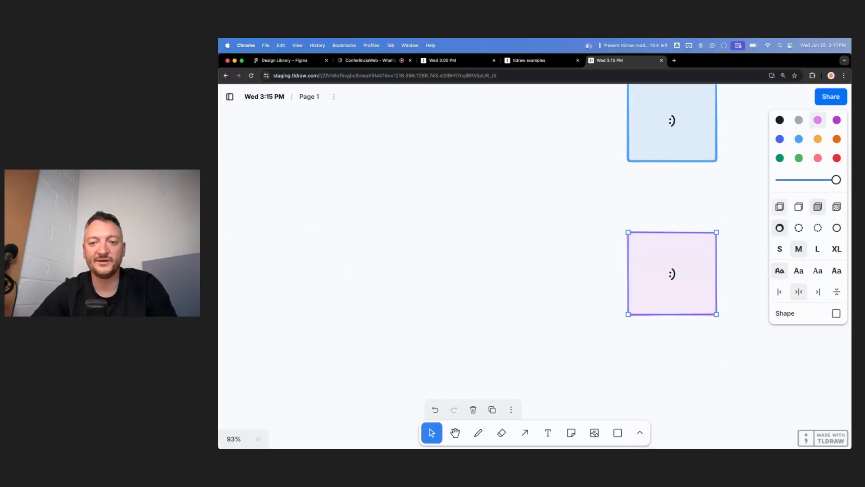
{"action": "key", "text": "shift+Tab"}
{"action": "key", "text": "shift+Tab"}
{"action": "key", "text": "shift+Tab"}
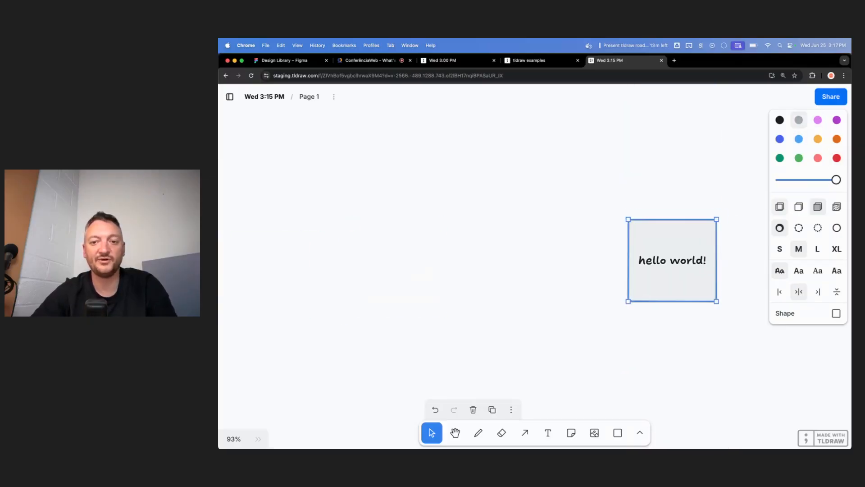
{"action": "key", "text": "shift+Tab"}
{"action": "key", "text": "Tab"}
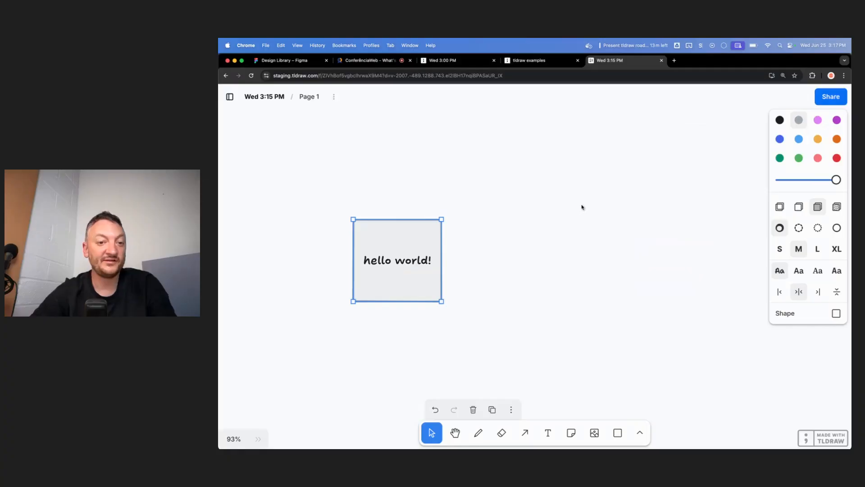
Enlarge the "hello world!" rectangle to more than twice its width and somewhat taller, and deselect it
{"action": "left_click_drag", "start_coordinate": [441, 218], "coordinate": [560, 187]}
{"action": "left_click", "coordinate": [395, 152]}
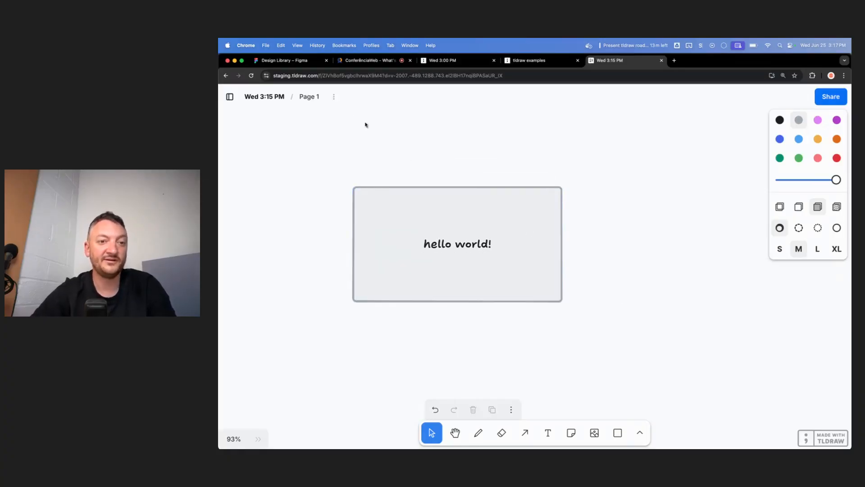
{"action": "left_click", "coordinate": [332, 97]}
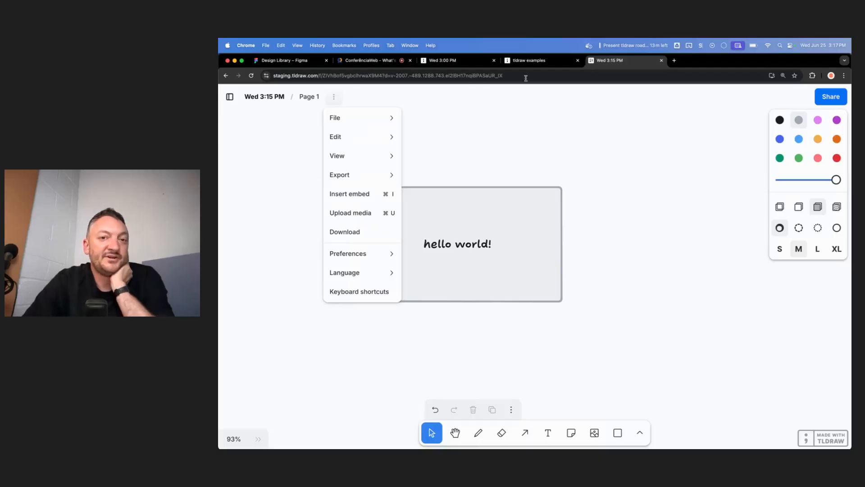
{"action": "left_click", "coordinate": [585, 179]}
Relabel the "hello world!" rectangle as "tldraw.com" and place four copies of it in a row below
{"action": "scroll", "coordinate": [586, 181], "scroll_direction": "down", "scroll_amount": 5}
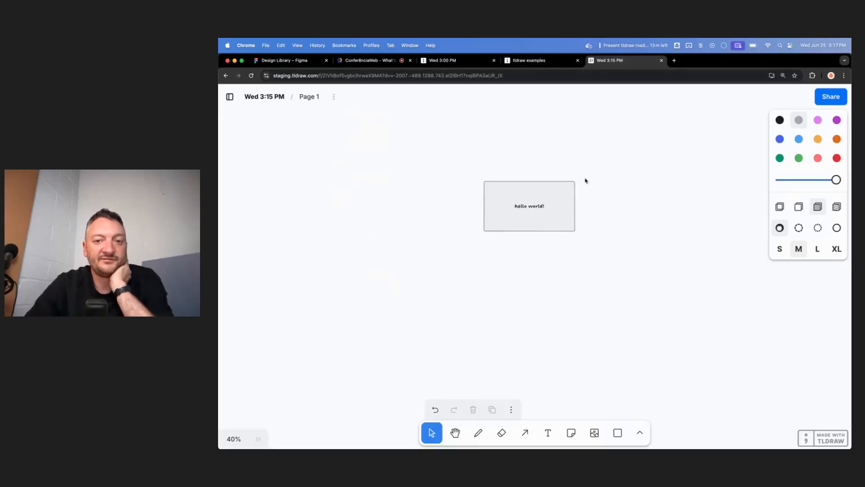
{"action": "scroll", "coordinate": [508, 234], "scroll_direction": "down", "scroll_amount": 1}
{"action": "scroll", "coordinate": [508, 234], "scroll_direction": "up", "scroll_amount": 5}
{"action": "left_click", "coordinate": [538, 177]}
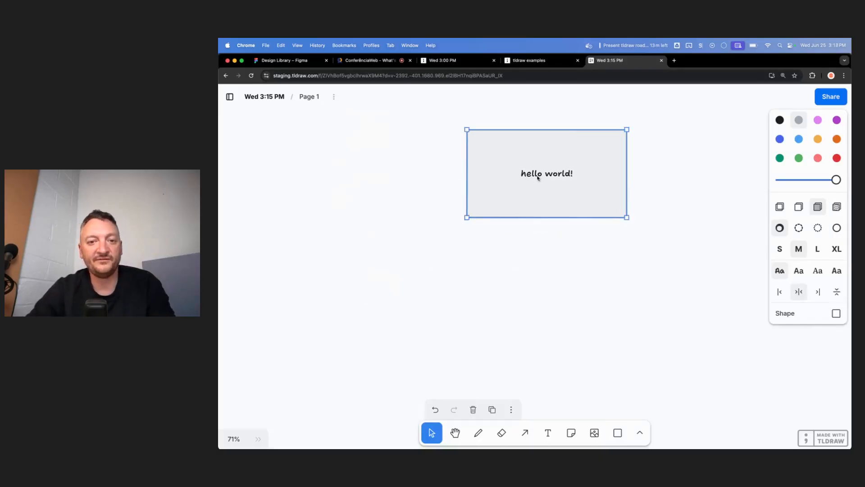
{"action": "left_click", "coordinate": [538, 178]}
{"action": "key", "text": "BackSpace"}
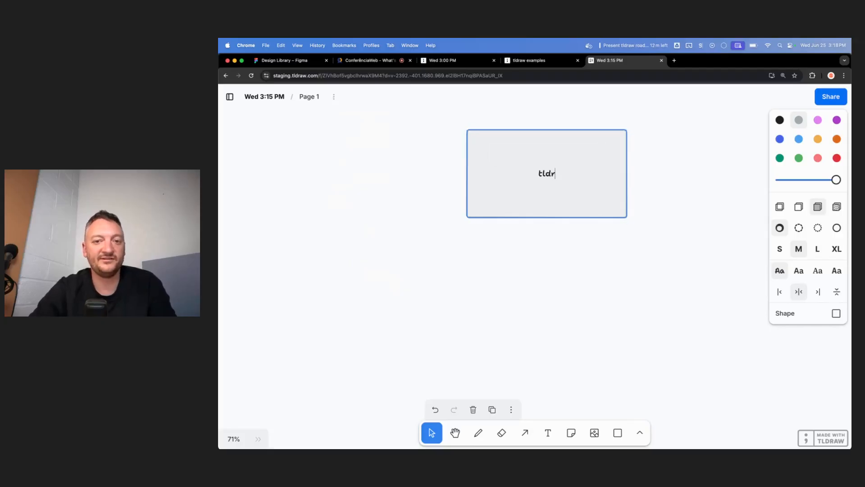
{"action": "left_click", "coordinate": [550, 285]}
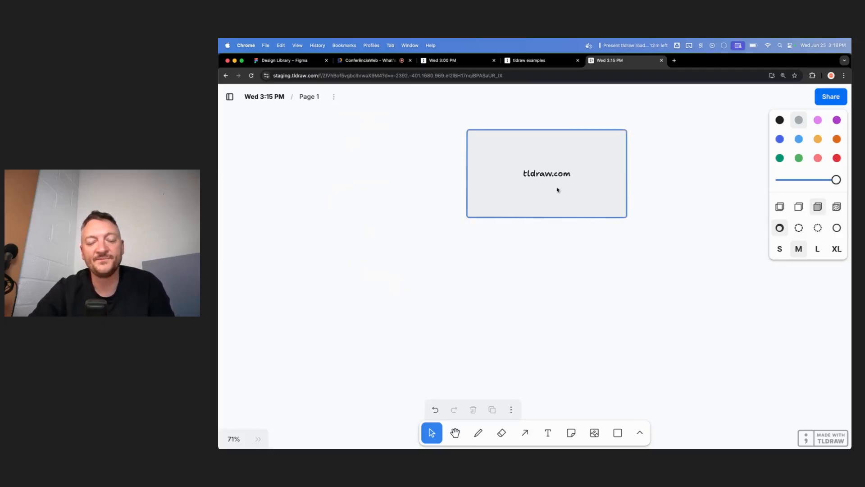
{"action": "mouse_move", "coordinate": [557, 176]}
{"action": "left_mouse_down", "text": "alt"}
{"action": "mouse_move", "coordinate": [402, 353]}
{"action": "mouse_move", "coordinate": [662, 336]}
{"action": "mouse_move", "coordinate": [711, 351]}
{"action": "left_mouse_up", "text": "alt"}
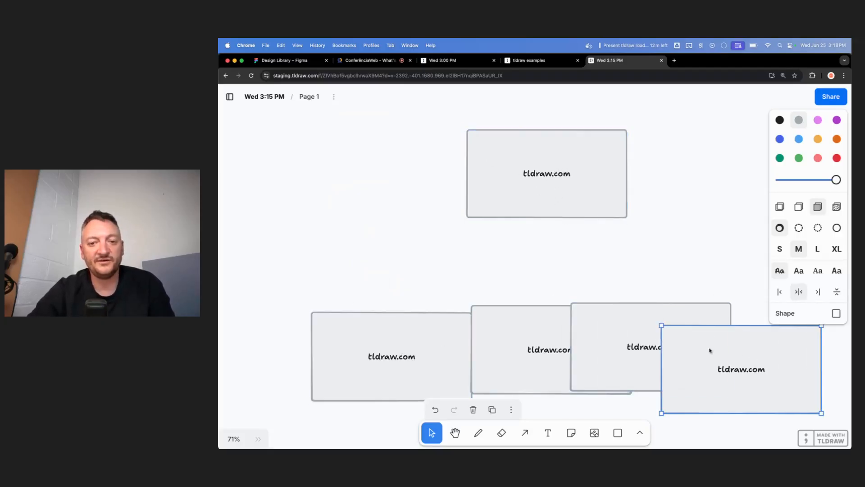
Draw a small rectangle labelled "SDK" between the large tldraw.com rectangle and the row of copies
{"action": "key", "text": "r"}
{"action": "mouse_move", "coordinate": [524, 245]}
{"action": "left_mouse_down"}
{"action": "mouse_move", "coordinate": [581, 290]}
{"action": "mouse_move", "coordinate": [547, 231]}
{"action": "mouse_move", "coordinate": [547, 200]}
{"action": "left_mouse_up"}
{"action": "left_click", "coordinate": [583, 281]}
Connect the SDK box with arrows to the large rectangle and all four copies, shifting the rightmost copy up and further right
{"action": "key", "text": "a"}
{"action": "key", "text": "a"}
{"action": "mouse_move", "coordinate": [539, 264]}
{"action": "left_mouse_down"}
{"action": "mouse_move", "coordinate": [419, 324]}
{"action": "mouse_move", "coordinate": [520, 347]}
{"action": "mouse_move", "coordinate": [604, 311]}
{"action": "mouse_move", "coordinate": [628, 331]}
{"action": "left_mouse_up"}
{"action": "key", "text": "a"}
{"action": "key", "text": "a"}
{"action": "key", "text": "a"}
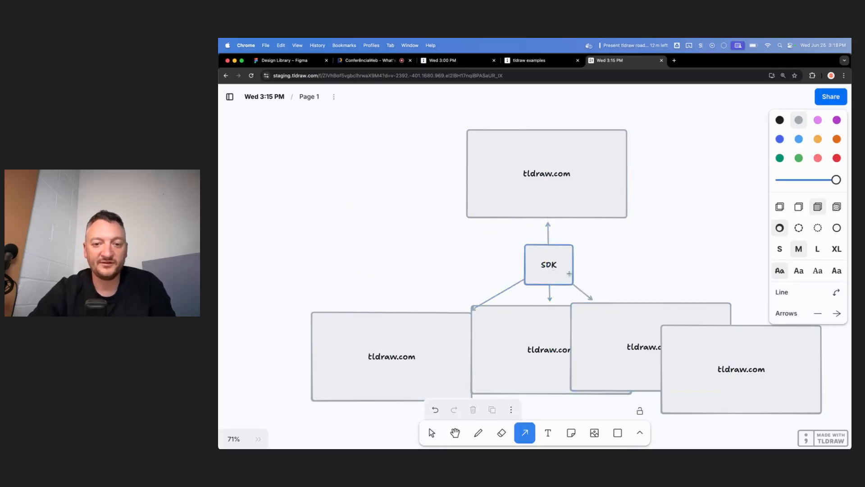
{"action": "mouse_move", "coordinate": [569, 273]}
{"action": "left_mouse_down"}
{"action": "mouse_move", "coordinate": [713, 367]}
{"action": "mouse_move", "coordinate": [751, 340]}
{"action": "mouse_move", "coordinate": [766, 310]}
{"action": "left_mouse_up"}
Clear the "tldraw.com" label from each of the four rectangles in the row and deselect
{"action": "left_click", "coordinate": [435, 366]}
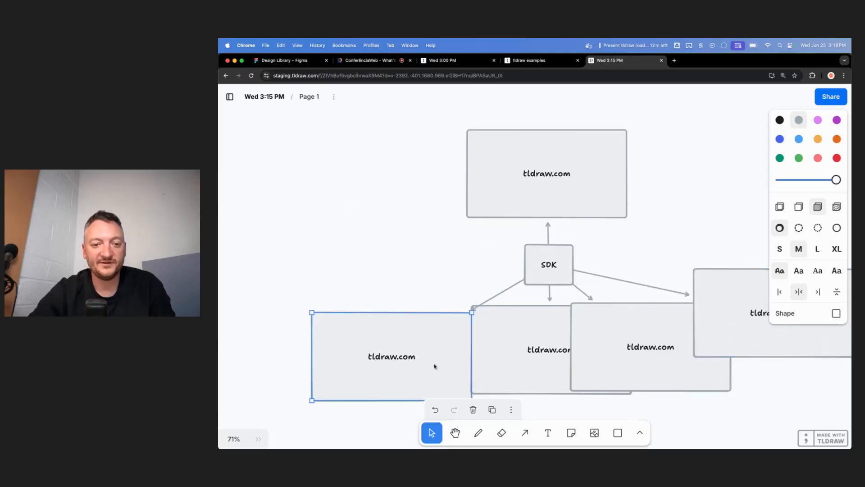
{"action": "key", "text": "Return"}
{"action": "key", "text": "BackSpace"}
{"action": "key", "text": "Tab"}
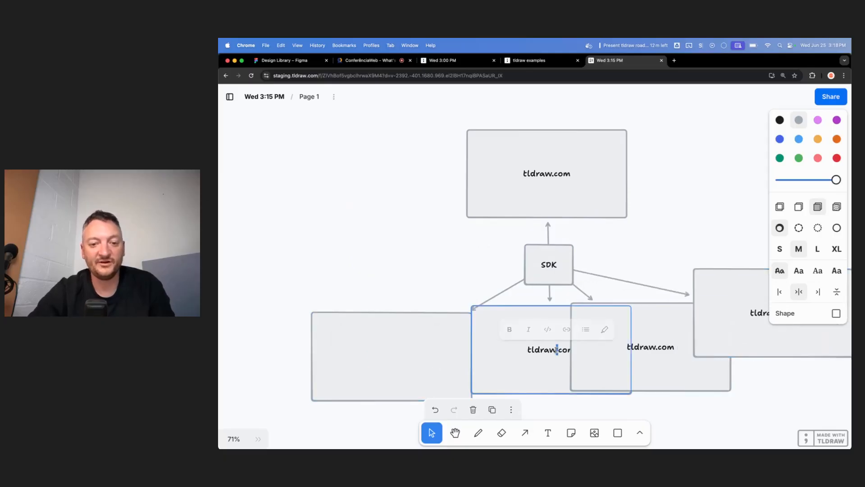
{"action": "key", "text": "BackSpace"}
{"action": "key", "text": "Tab"}
{"action": "key", "text": "Return"}
{"action": "key", "text": "BackSpace"}
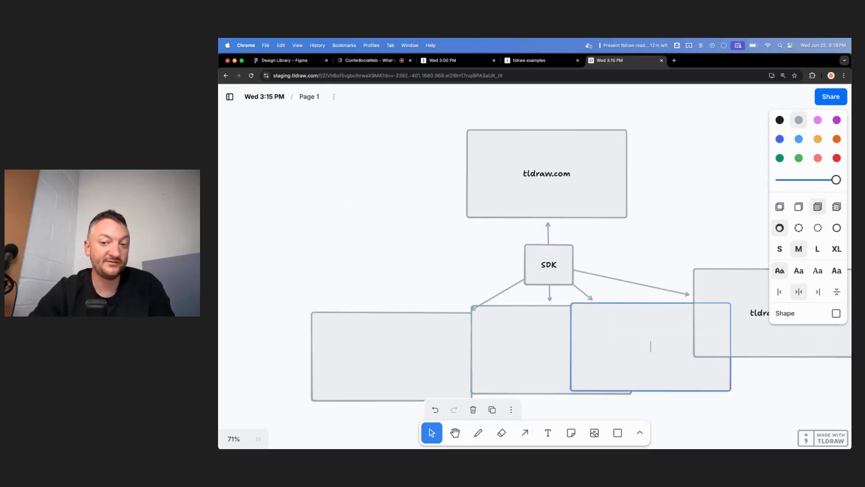
{"action": "key", "text": "Tab"}
{"action": "key", "text": "Return"}
{"action": "key", "text": "BackSpace"}
{"action": "key", "text": "Escape"}
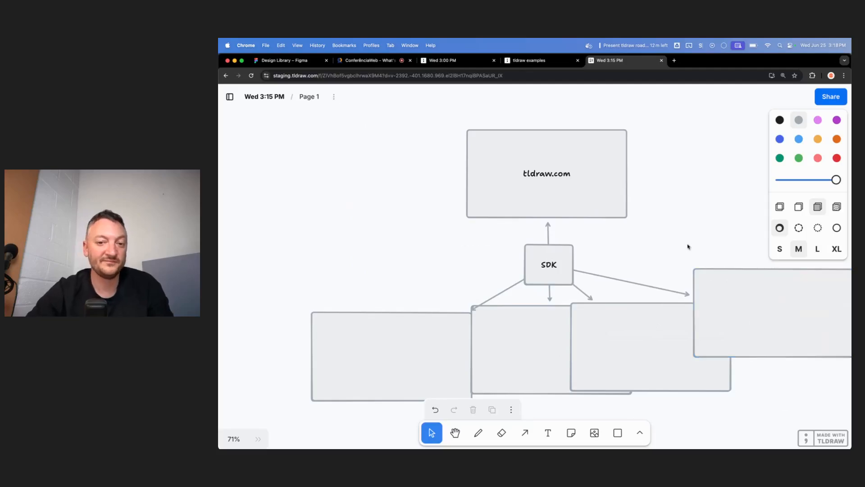
Shrink the four blank rectangles to narrow upright boxes and spread them out below the SDK box
{"action": "scroll", "coordinate": [689, 246], "scroll_direction": "right", "scroll_amount": 3}
{"action": "scroll", "coordinate": [688, 246], "scroll_direction": "right", "scroll_amount": 1}
{"action": "left_click", "coordinate": [684, 254]}
{"action": "left_click_drag", "start_coordinate": [757, 210], "coordinate": [505, 257]}
{"action": "left_click", "coordinate": [616, 267]}
{"action": "left_click_drag", "start_coordinate": [494, 290], "coordinate": [571, 300]}
{"action": "left_click", "coordinate": [510, 310]}
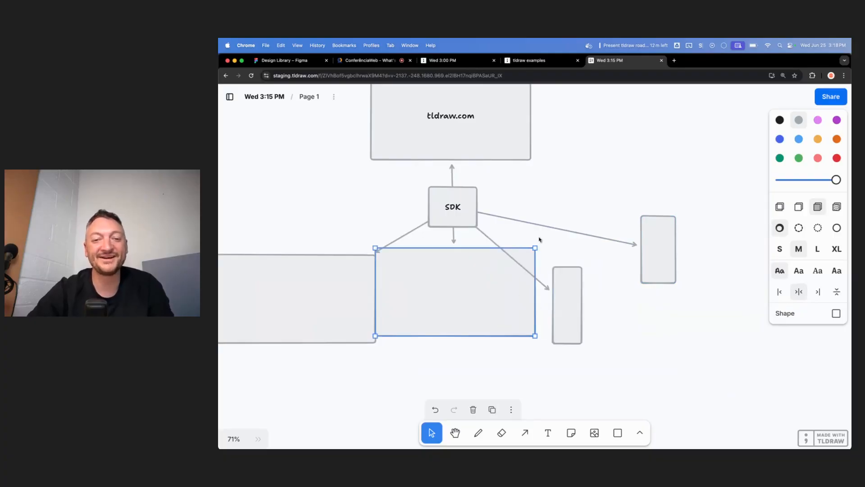
{"action": "left_click_drag", "start_coordinate": [535, 251], "coordinate": [473, 260]}
{"action": "left_click_drag", "start_coordinate": [353, 284], "coordinate": [379, 281]}
{"action": "left_click_drag", "start_coordinate": [403, 256], "coordinate": [362, 278]}
{"action": "scroll", "coordinate": [505, 228], "scroll_direction": "up", "scroll_amount": 3}
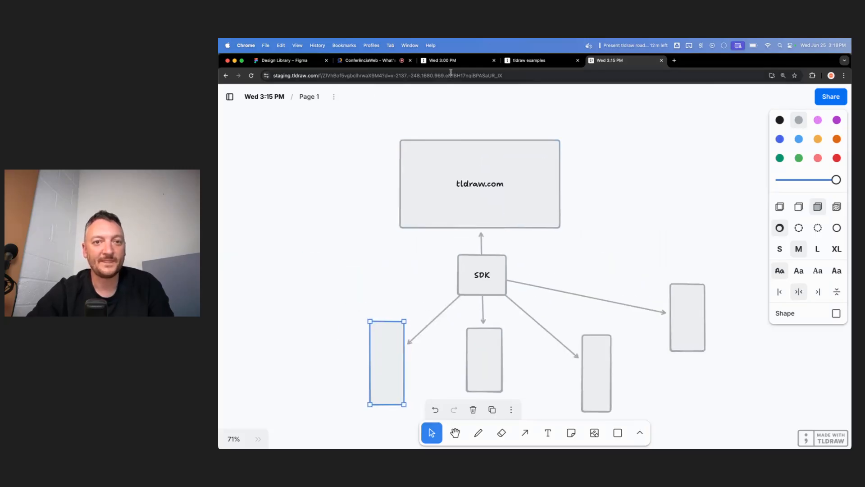
Switch to the "Wed 3:00 PM" document and draw a size M check mark beside "Accessibility"
{"action": "left_click", "coordinate": [536, 72]}
{"action": "left_click", "coordinate": [541, 61]}
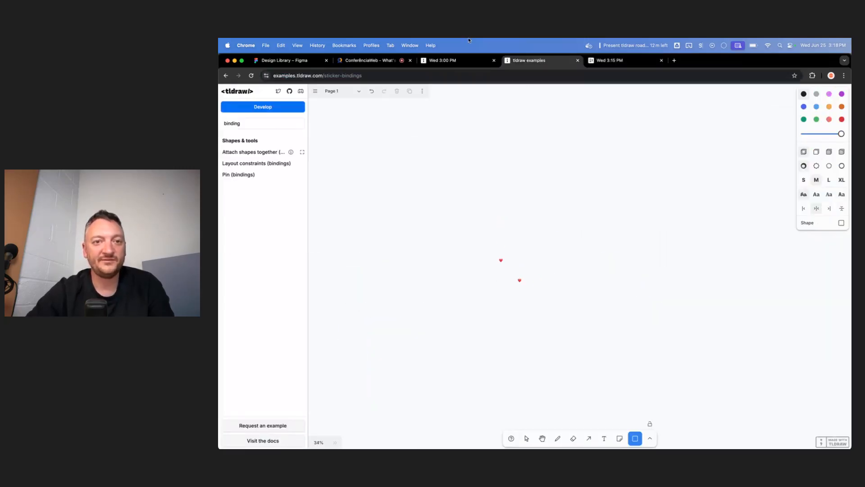
{"action": "left_click", "coordinate": [456, 62]}
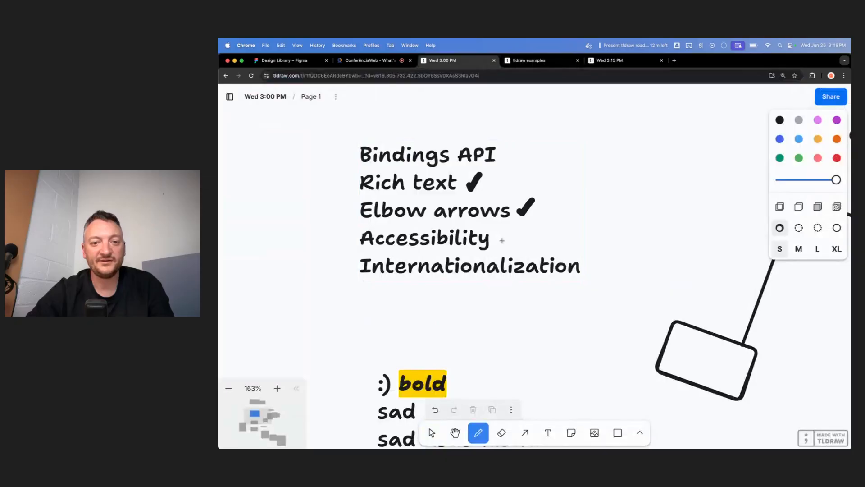
{"action": "key", "text": "super+z"}
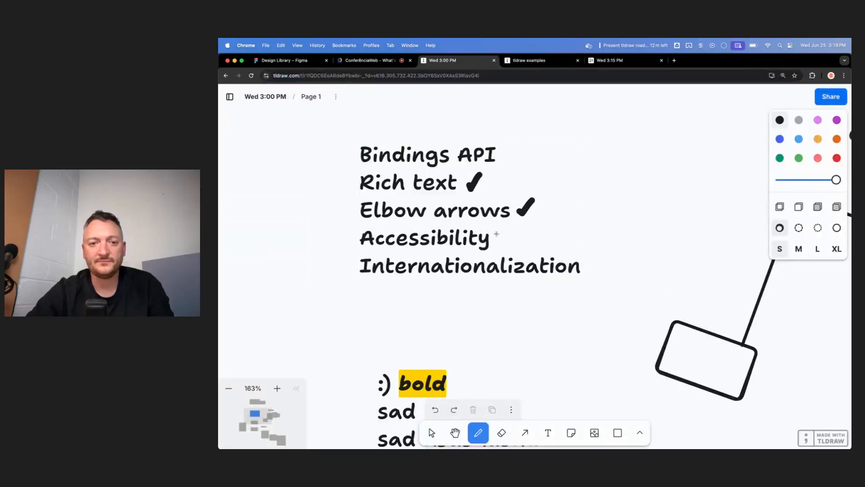
{"action": "left_click_drag", "start_coordinate": [514, 231], "coordinate": [515, 230]}
{"action": "key", "text": "Escape"}
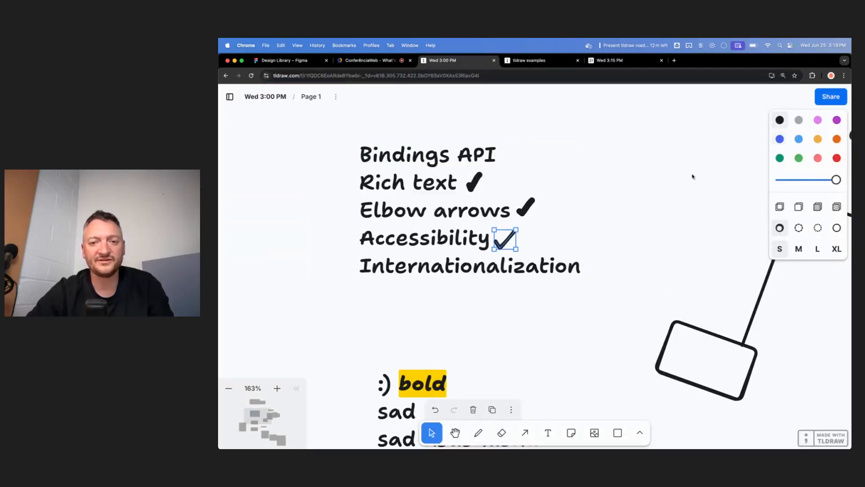
{"action": "left_click", "coordinate": [799, 249]}
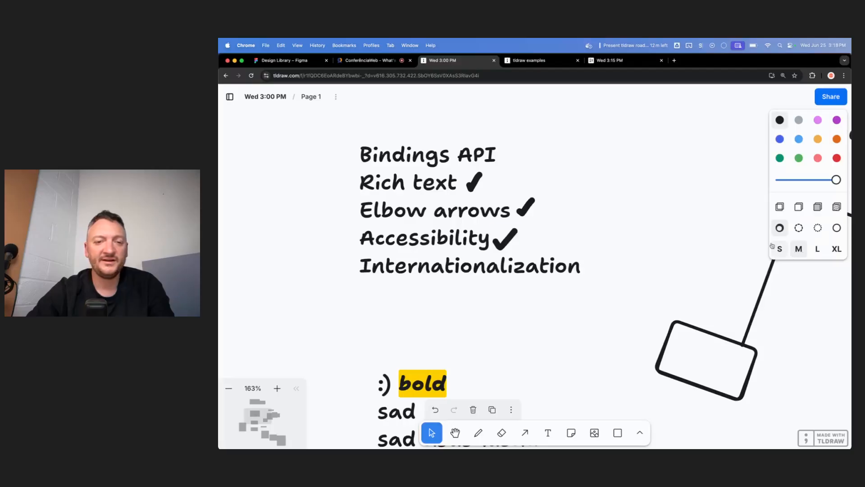
{"action": "key", "text": "Escape"}
Browse the available interface languages and switch the interface to Português - Brasil
{"action": "left_click", "coordinate": [336, 96]}
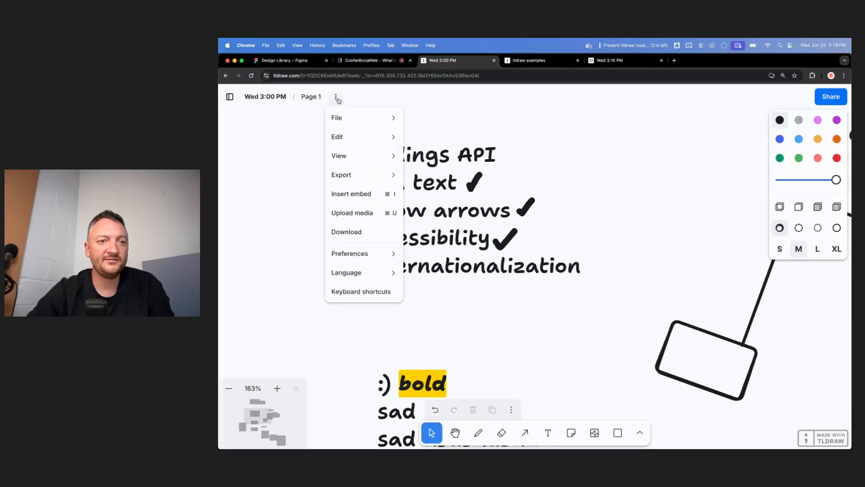
{"action": "mouse_move", "coordinate": [359, 272]}
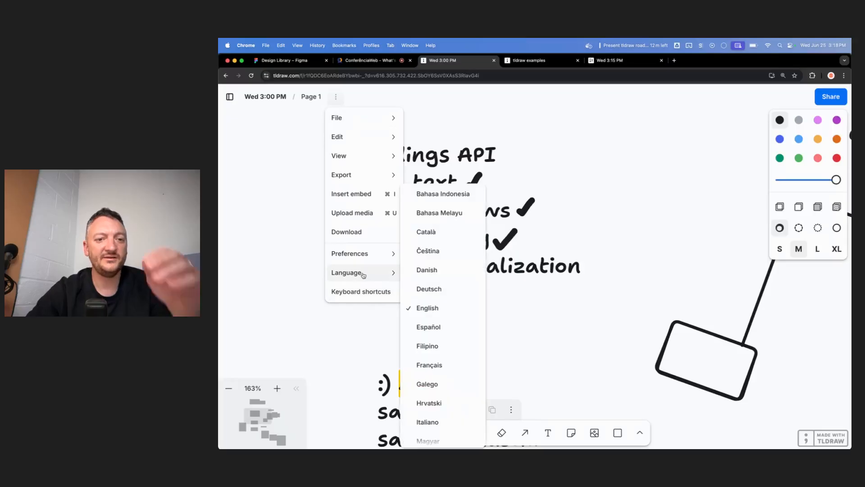
{"action": "scroll", "coordinate": [427, 310], "scroll_direction": "down", "scroll_amount": 5}
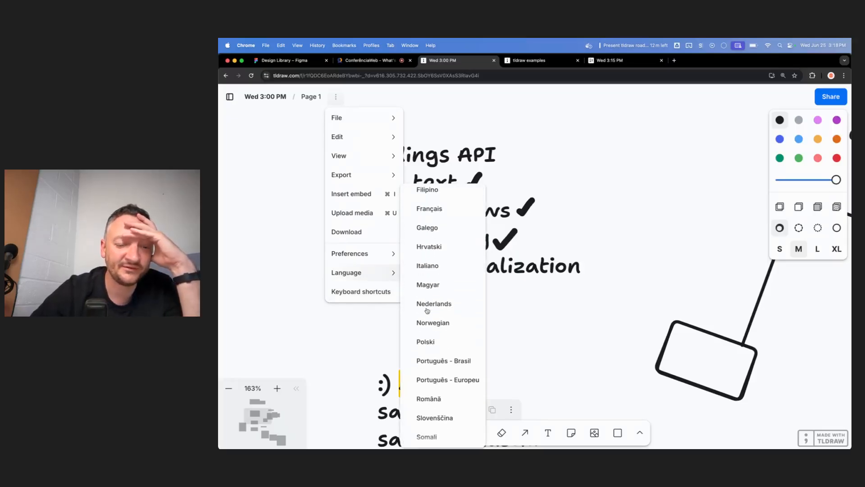
{"action": "scroll", "coordinate": [427, 311], "scroll_direction": "down", "scroll_amount": 5}
{"action": "scroll", "coordinate": [427, 311], "scroll_direction": "up", "scroll_amount": 5}
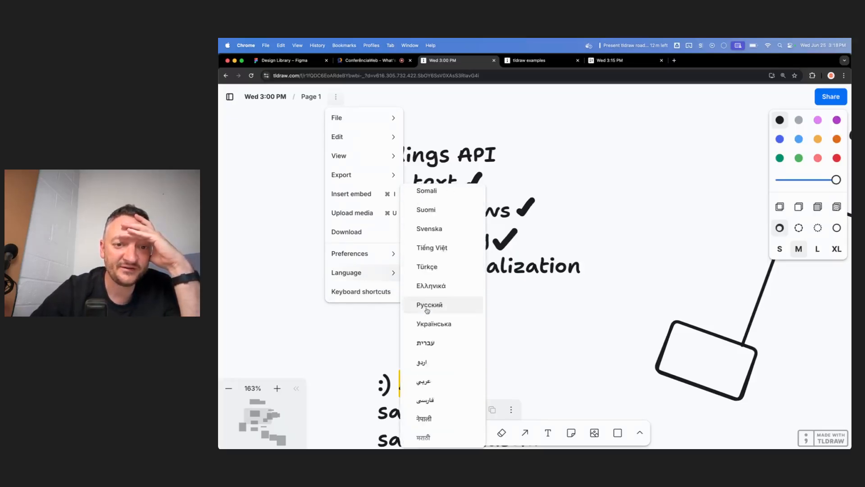
{"action": "scroll", "coordinate": [427, 311], "scroll_direction": "down", "scroll_amount": 2}
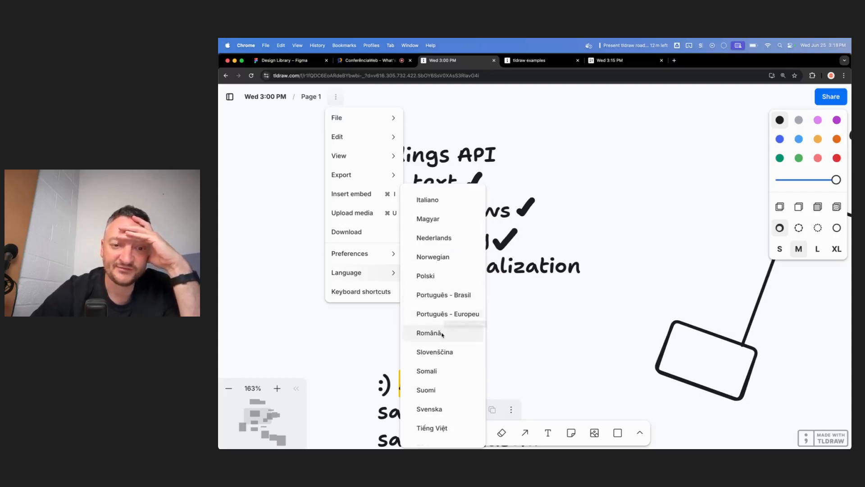
{"action": "left_click", "coordinate": [458, 296]}
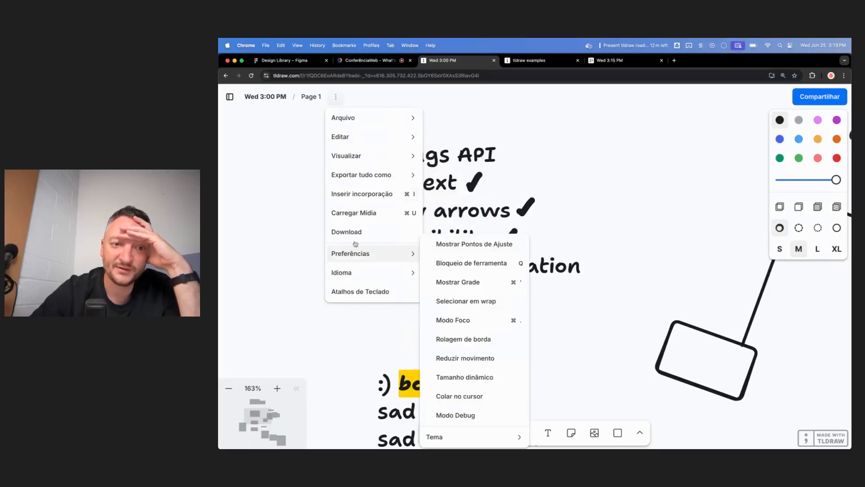
Examine the Portuguese translation in the main menu, the file sidebar and the context menu of the topic list
{"action": "mouse_move", "coordinate": [383, 175]}
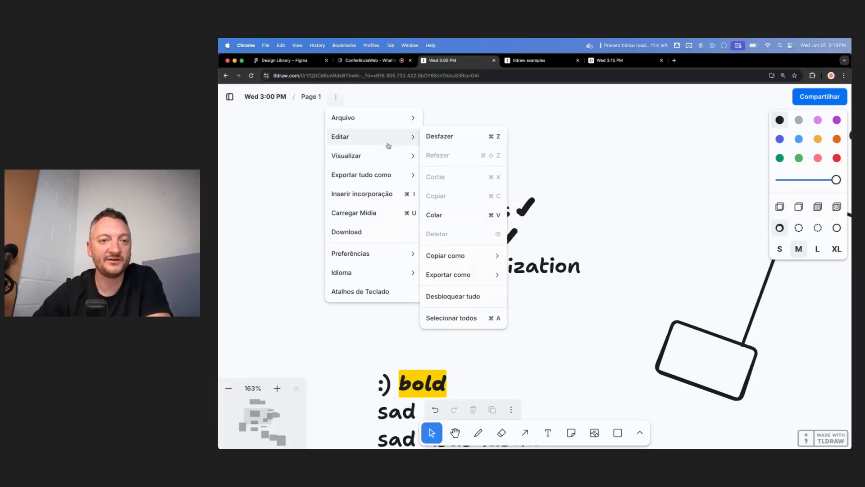
{"action": "mouse_move", "coordinate": [390, 120]}
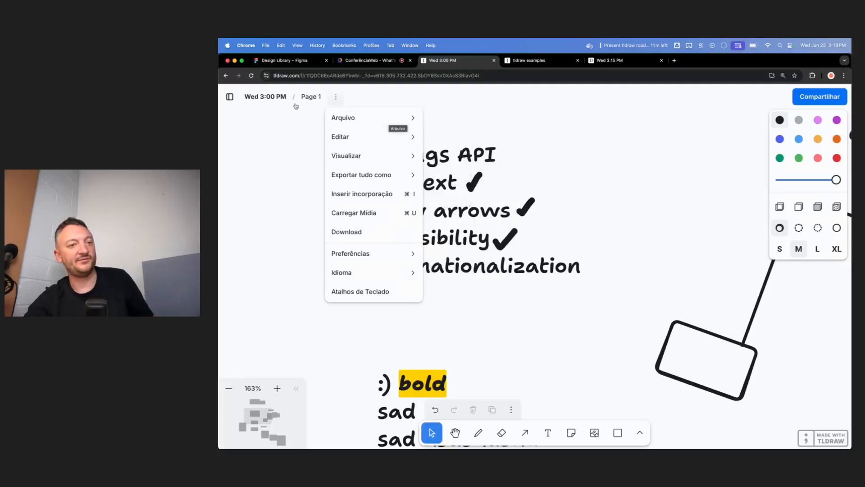
{"action": "left_click", "coordinate": [229, 96]}
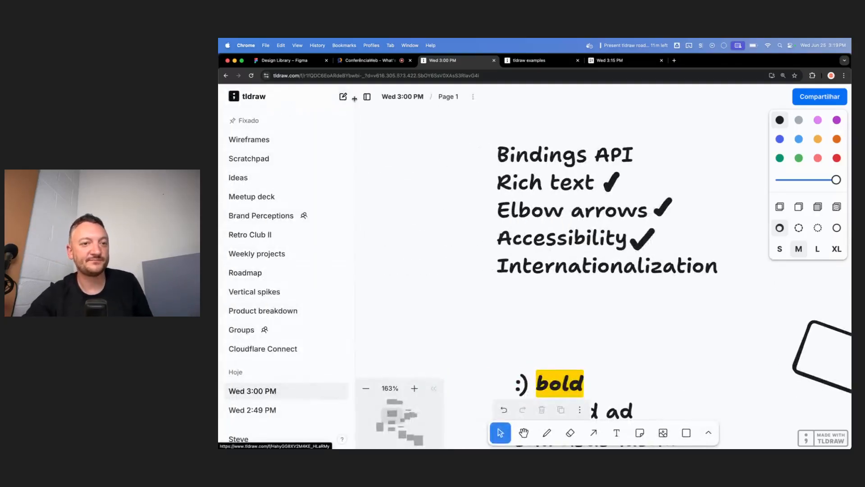
{"action": "left_click", "coordinate": [366, 97]}
{"action": "right_click", "coordinate": [372, 240]}
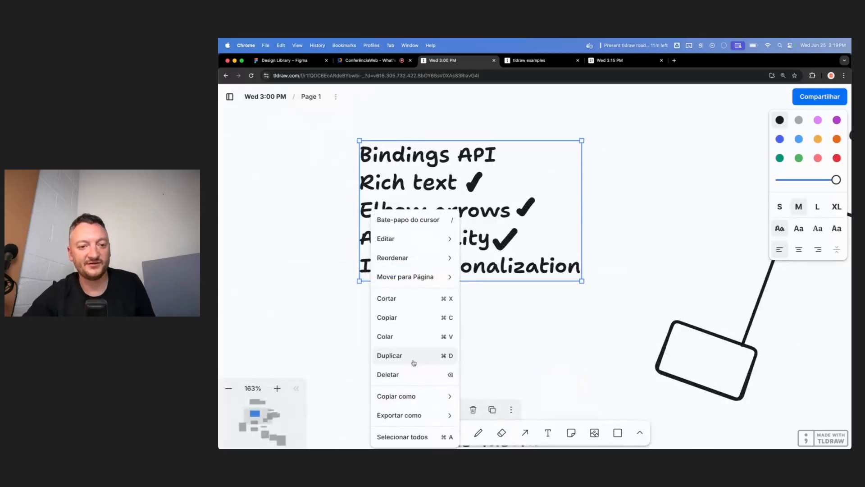
{"action": "mouse_move", "coordinate": [426, 404]}
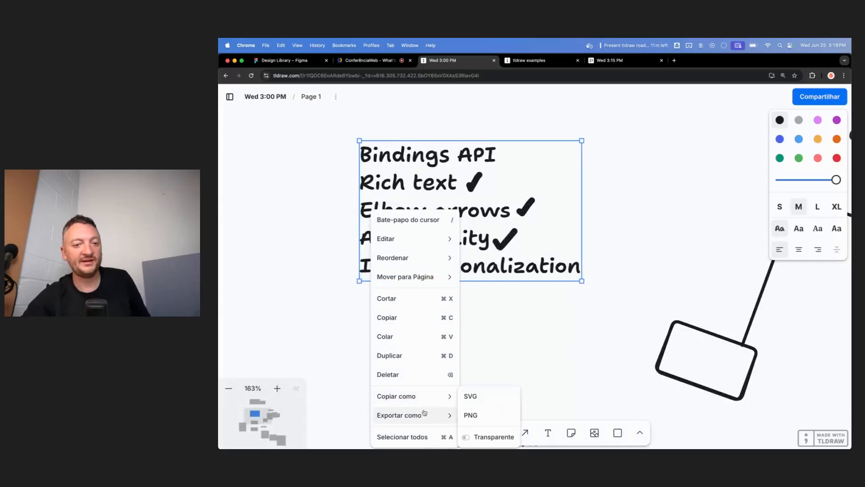
Switch the interface language back to English and look through the rest of the available languages
{"action": "left_click", "coordinate": [336, 96]}
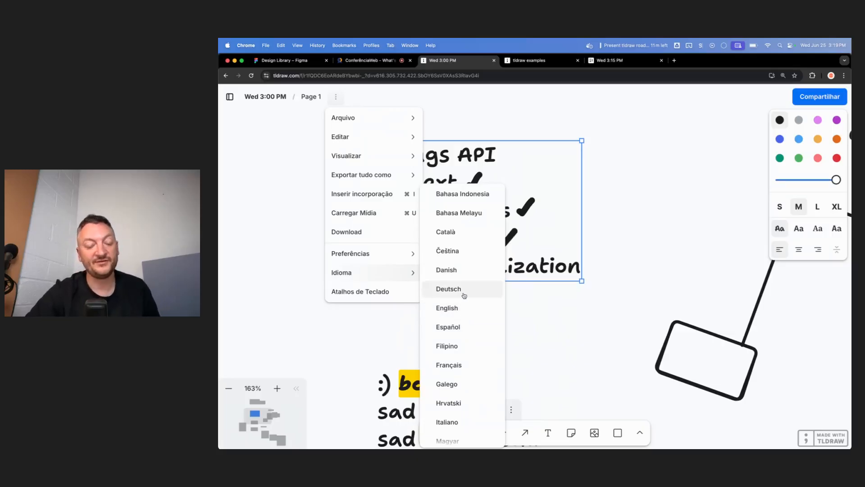
{"action": "left_click", "coordinate": [458, 308]}
{"action": "scroll", "coordinate": [456, 316], "scroll_direction": "down", "scroll_amount": 10}
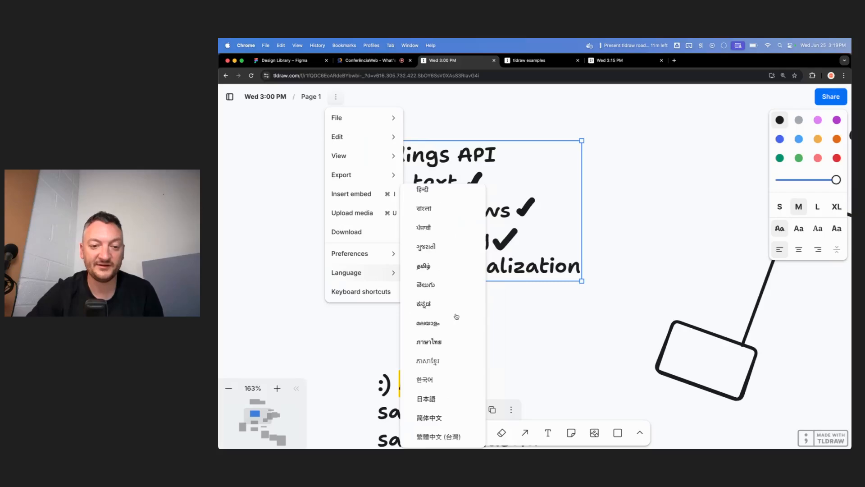
{"action": "scroll", "coordinate": [451, 278], "scroll_direction": "up", "scroll_amount": 5}
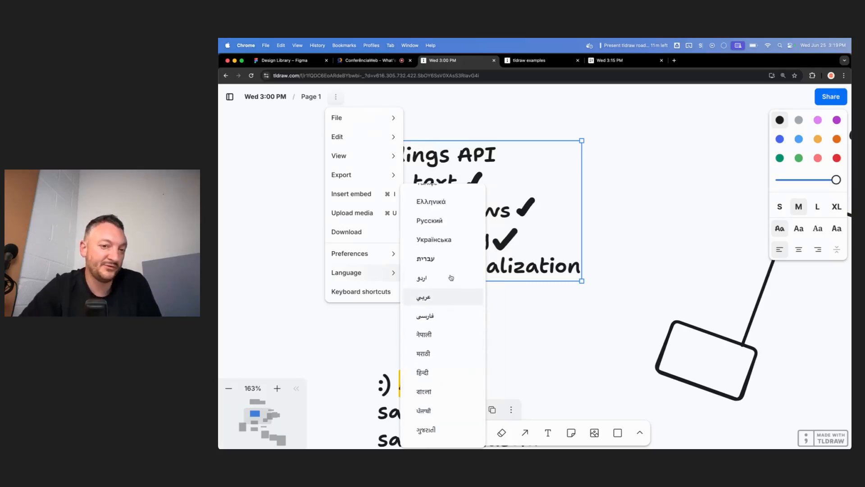
{"action": "scroll", "coordinate": [450, 277], "scroll_direction": "up", "scroll_amount": 2}
{"action": "left_click", "coordinate": [624, 239]}
Open the tldraw/tldraw GitHub repository in a new browser tab and view its README
{"action": "key", "text": "super+t"}
{"action": "type", "text": "github"}
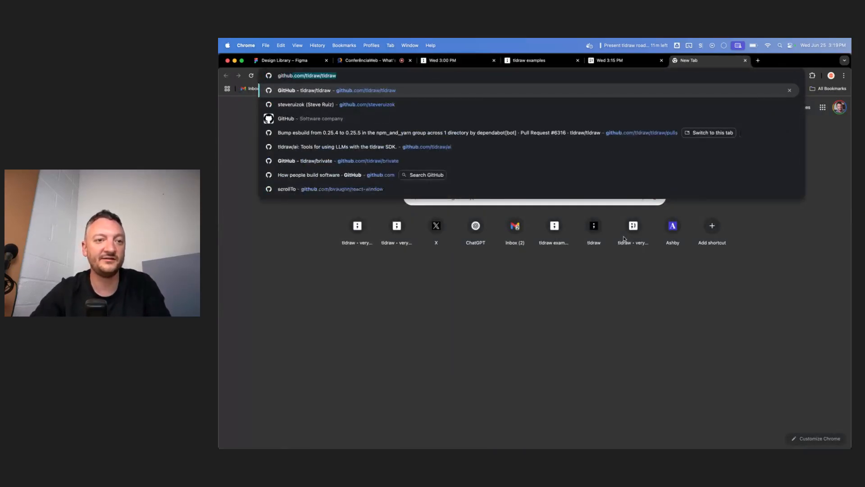
{"action": "key", "text": "Return"}
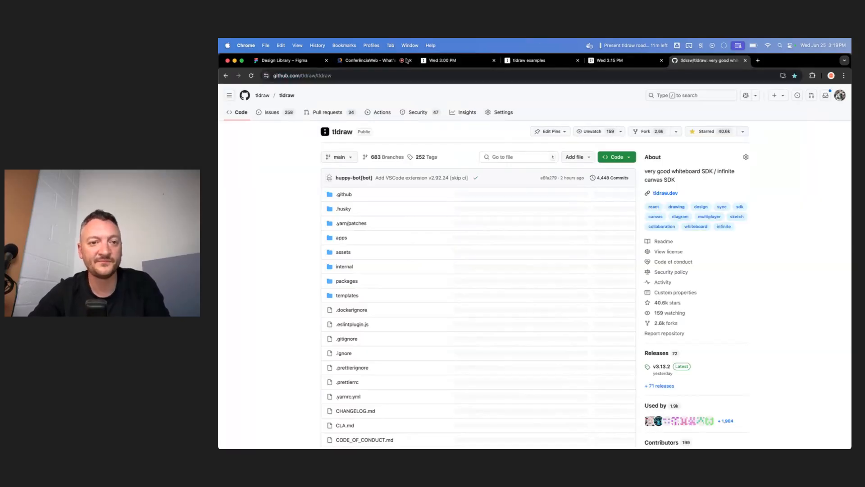
{"action": "scroll", "coordinate": [369, 315], "scroll_direction": "down", "scroll_amount": 10}
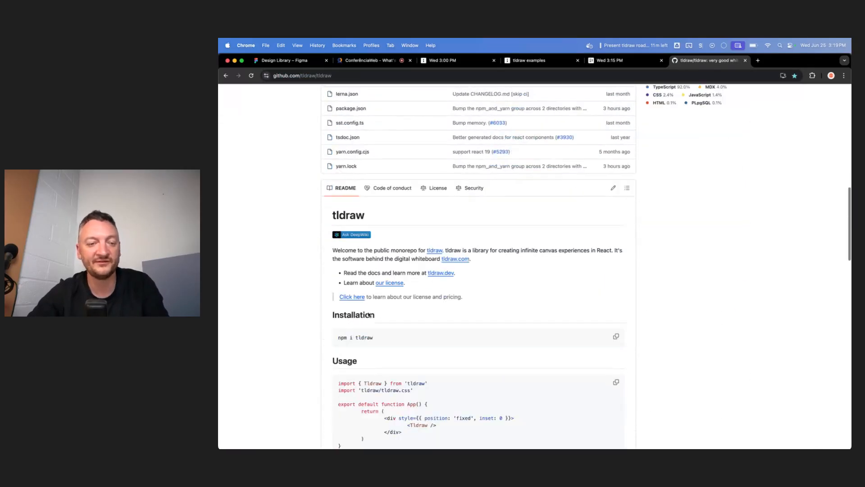
Leave the GitHub README, return to the Wed 3:00 PM canvas and deselect the topic list
{"action": "scroll", "coordinate": [369, 315], "scroll_direction": "up", "scroll_amount": 10}
{"action": "left_click", "coordinate": [362, 60]}
{"action": "left_click", "coordinate": [455, 60]}
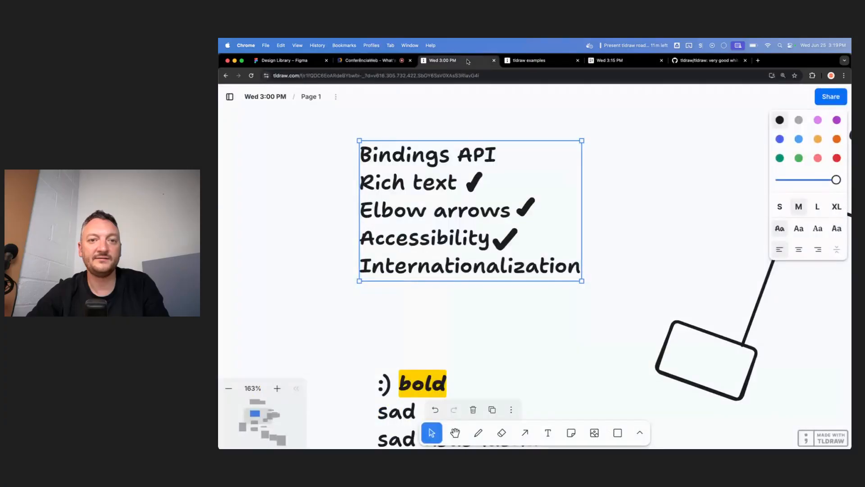
{"action": "double_click", "coordinate": [568, 263]}
{"action": "left_click", "coordinate": [602, 197]}
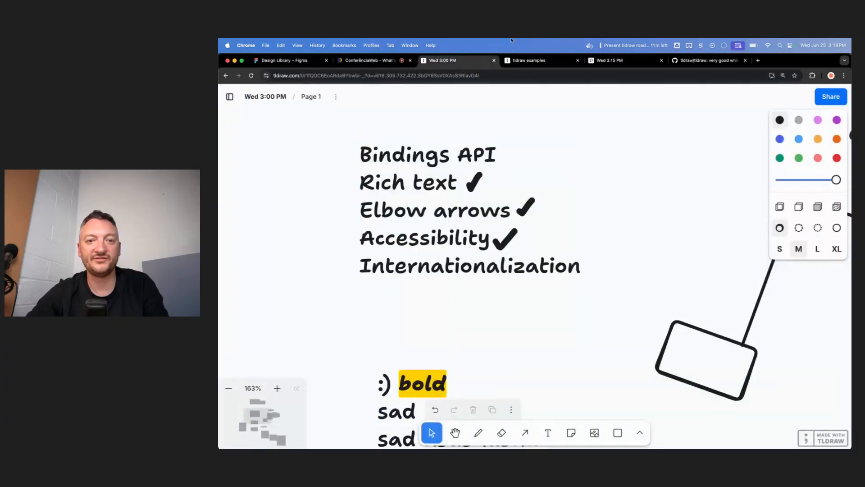
Examine the main menu's submenus and the list of available interface languages, including the non-Latin scripts
{"action": "left_click", "coordinate": [336, 96]}
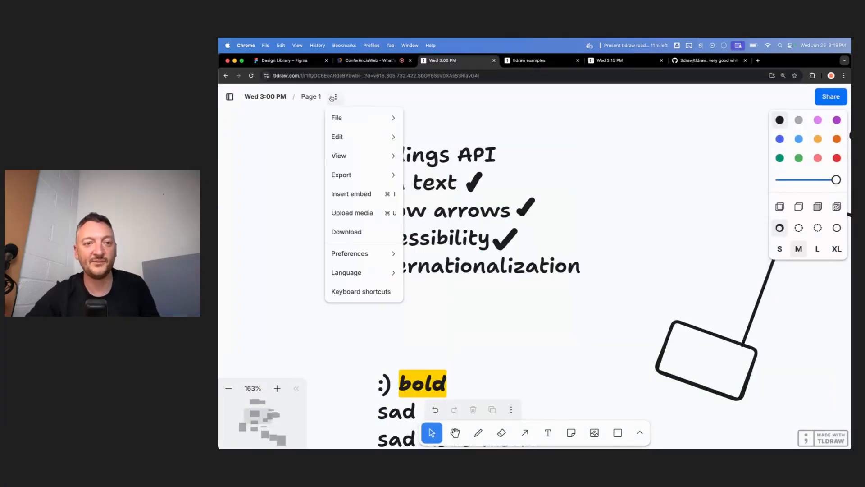
{"action": "mouse_move", "coordinate": [373, 252]}
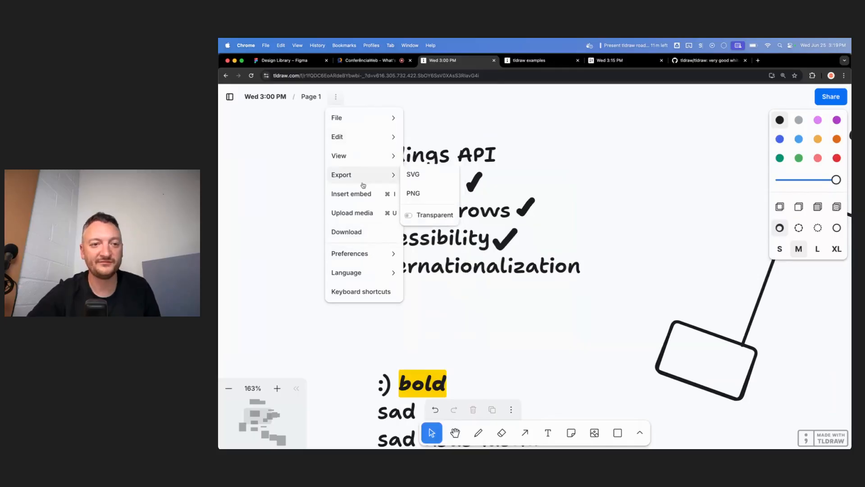
{"action": "mouse_move", "coordinate": [372, 161]}
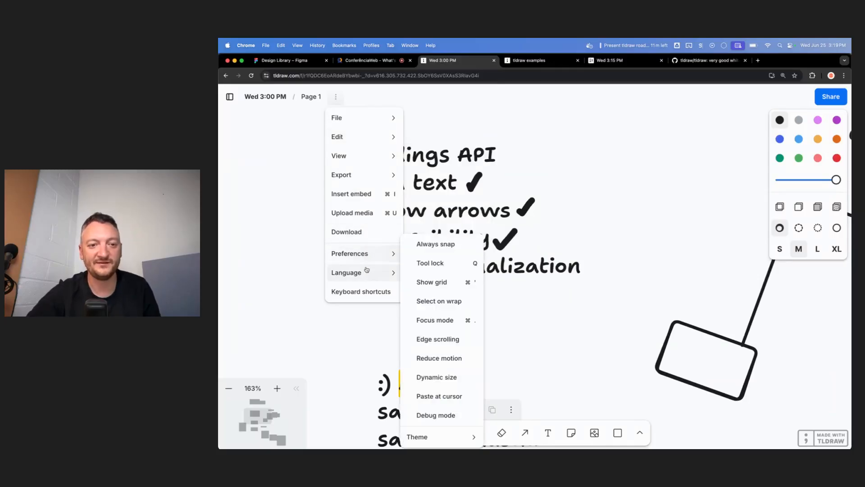
{"action": "mouse_move", "coordinate": [367, 273]}
{"action": "scroll", "coordinate": [433, 325], "scroll_direction": "down", "scroll_amount": 3}
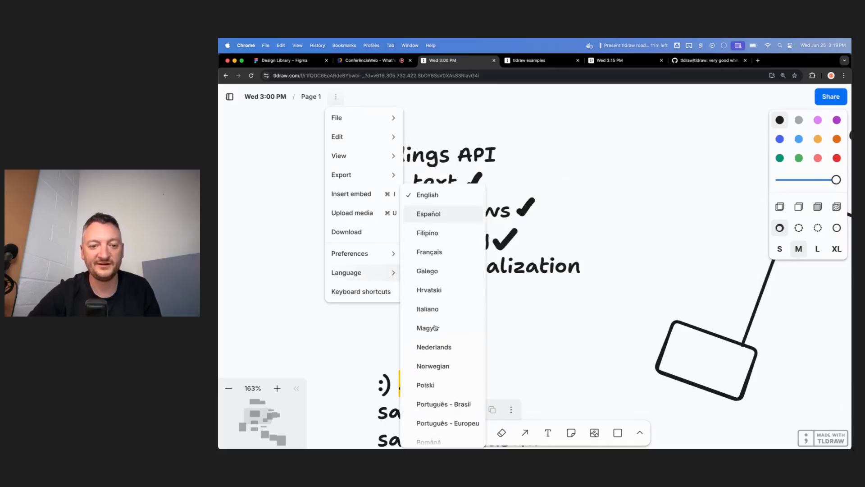
{"action": "scroll", "coordinate": [435, 328], "scroll_direction": "up", "scroll_amount": 3}
{"action": "scroll", "coordinate": [434, 328], "scroll_direction": "down", "scroll_amount": 8}
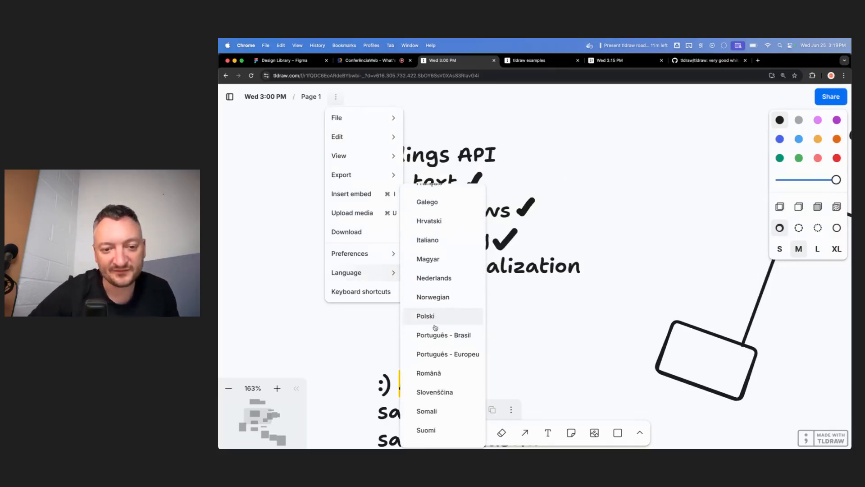
{"action": "scroll", "coordinate": [435, 327], "scroll_direction": "down", "scroll_amount": 8}
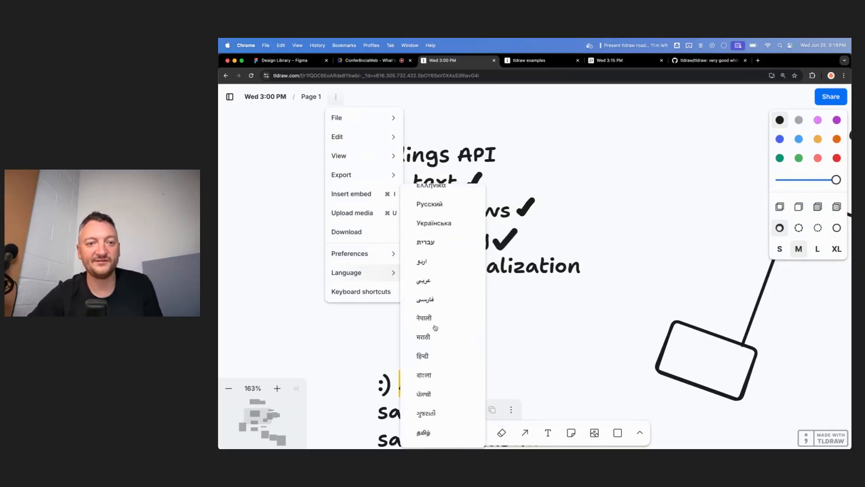
{"action": "scroll", "coordinate": [435, 328], "scroll_direction": "up", "scroll_amount": 7}
{"action": "scroll", "coordinate": [435, 328], "scroll_direction": "up", "scroll_amount": 4}
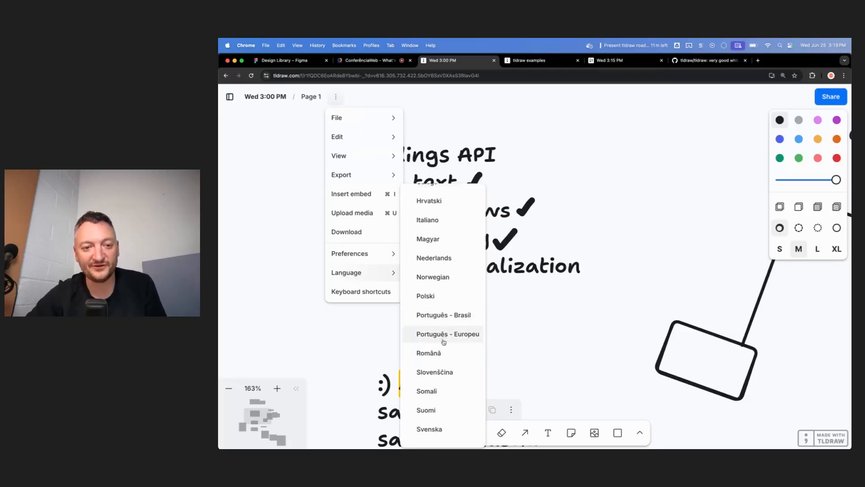
Switch the interface language to ภาษาไทย and set it back to English
{"action": "scroll", "coordinate": [444, 341], "scroll_direction": "down", "scroll_amount": 10}
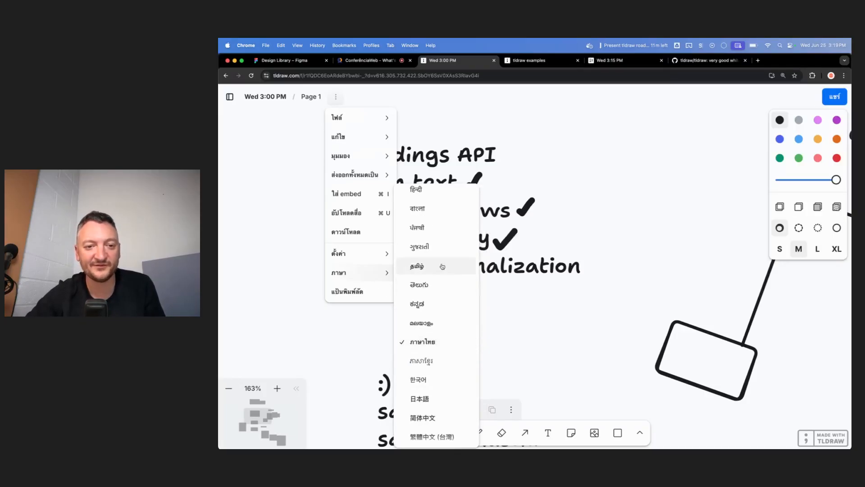
{"action": "scroll", "coordinate": [437, 239], "scroll_direction": "up", "scroll_amount": 3}
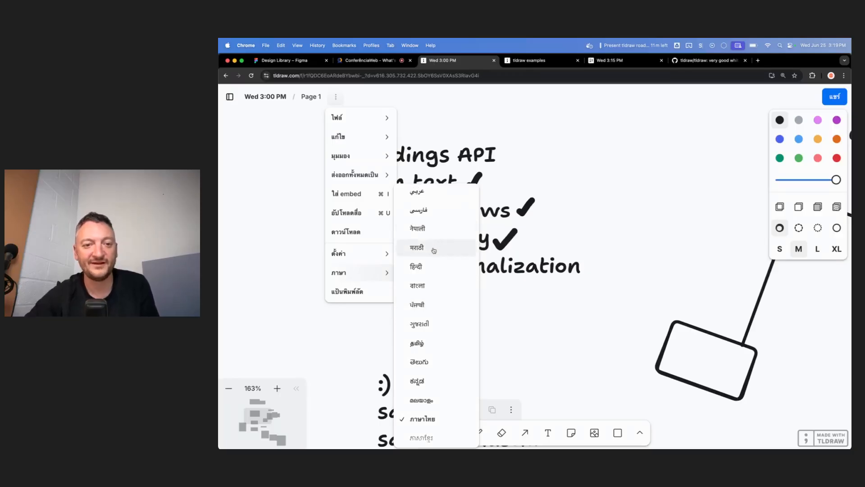
{"action": "scroll", "coordinate": [437, 237], "scroll_direction": "up", "scroll_amount": 12}
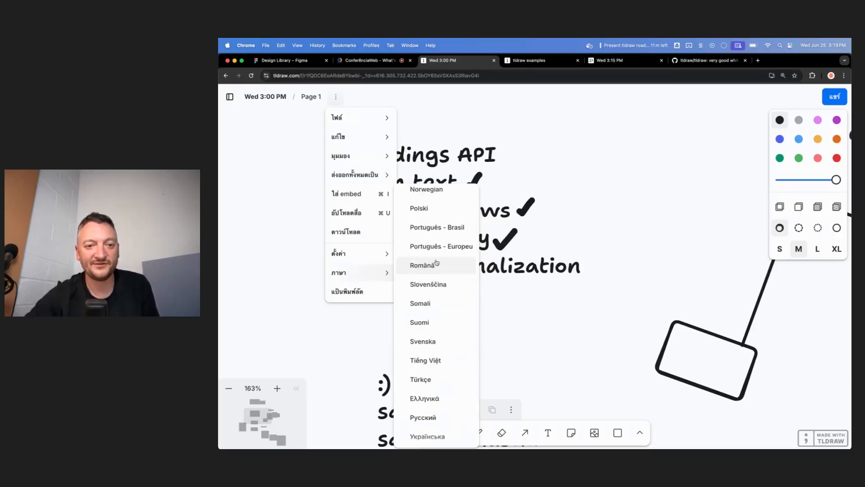
{"action": "scroll", "coordinate": [436, 262], "scroll_direction": "up", "scroll_amount": 5}
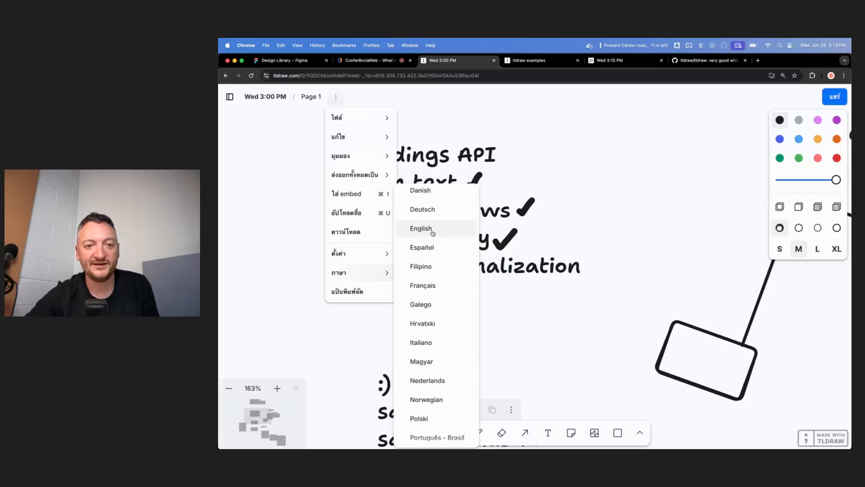
{"action": "left_click", "coordinate": [436, 225]}
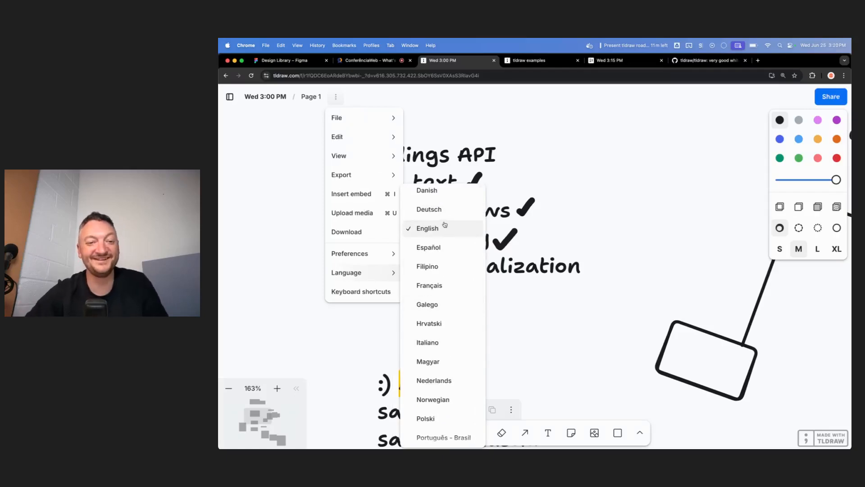
Look through the whole list of interface languages, from Bahasa Indonesia down to 繁體中文 (台灣)
{"action": "scroll", "coordinate": [445, 224], "scroll_direction": "up", "scroll_amount": 4}
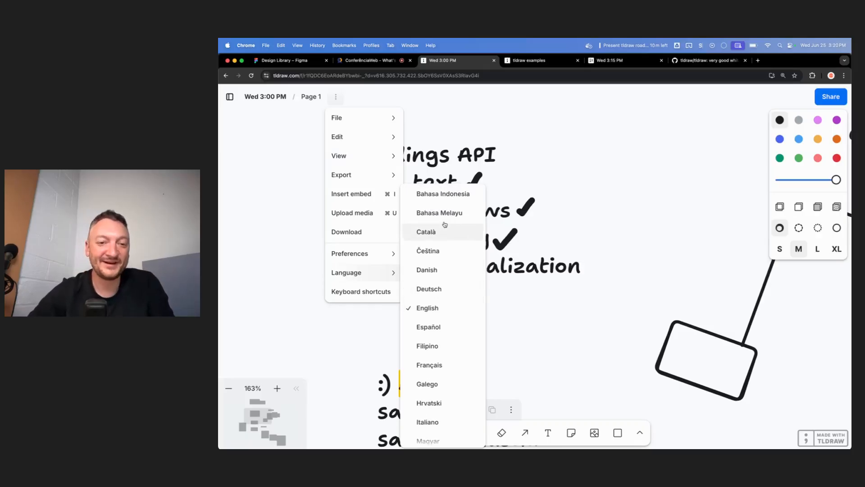
{"action": "scroll", "coordinate": [464, 390], "scroll_direction": "down", "scroll_amount": 4}
{"action": "scroll", "coordinate": [466, 391], "scroll_direction": "up", "scroll_amount": 4}
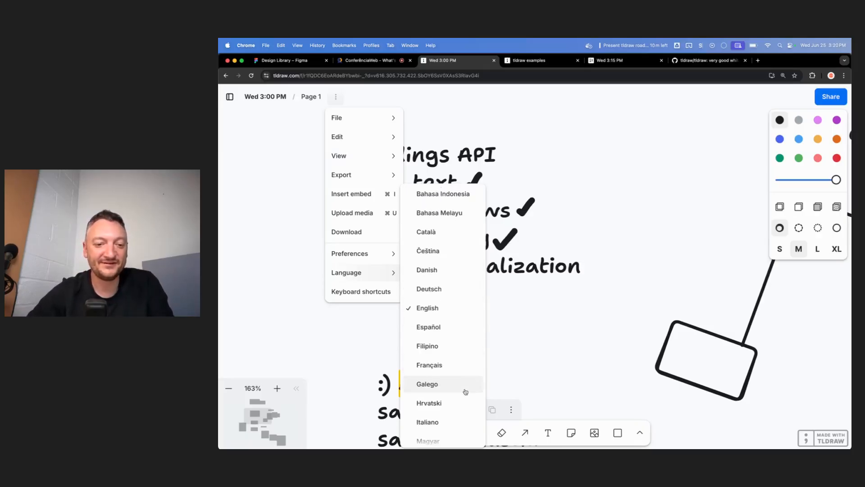
{"action": "scroll", "coordinate": [450, 326], "scroll_direction": "down", "scroll_amount": 5}
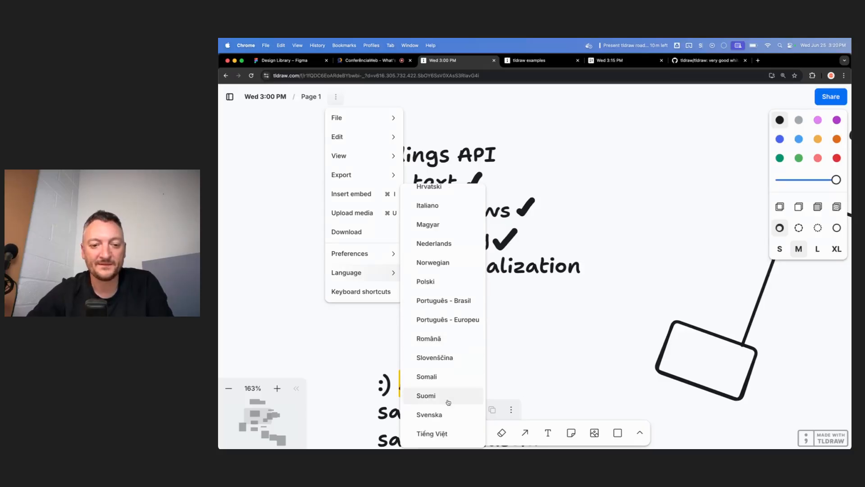
{"action": "scroll", "coordinate": [446, 401], "scroll_direction": "down", "scroll_amount": 4}
{"action": "scroll", "coordinate": [448, 402], "scroll_direction": "down", "scroll_amount": 6}
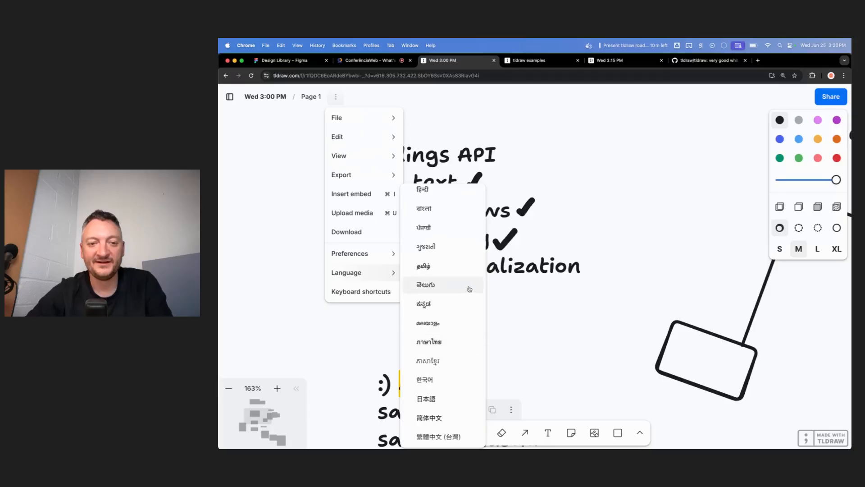
{"action": "scroll", "coordinate": [467, 289], "scroll_direction": "up", "scroll_amount": 5}
Switch the interface language to עברית, return it to English and close the menu
{"action": "left_click", "coordinate": [439, 266]}
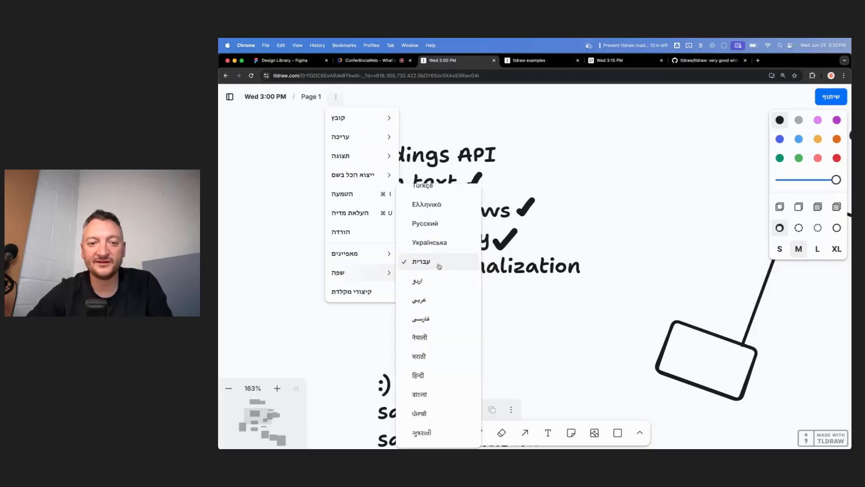
{"action": "scroll", "coordinate": [439, 266], "scroll_direction": "up", "scroll_amount": 5}
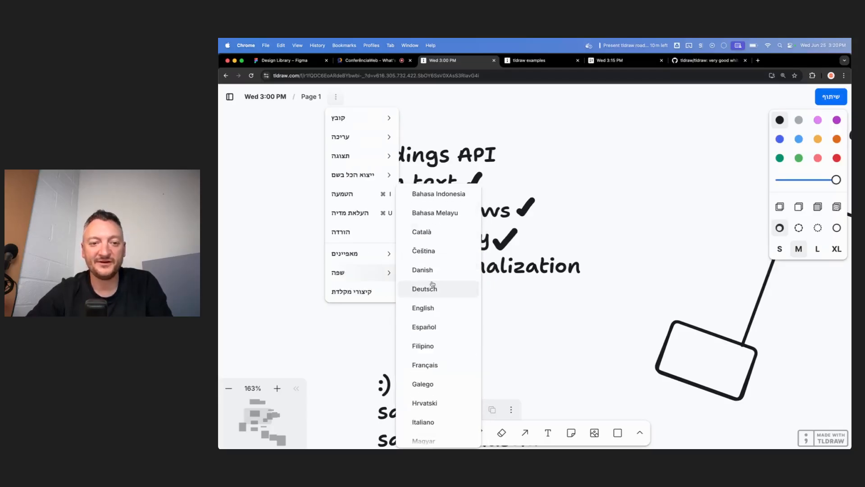
{"action": "left_click", "coordinate": [431, 308]}
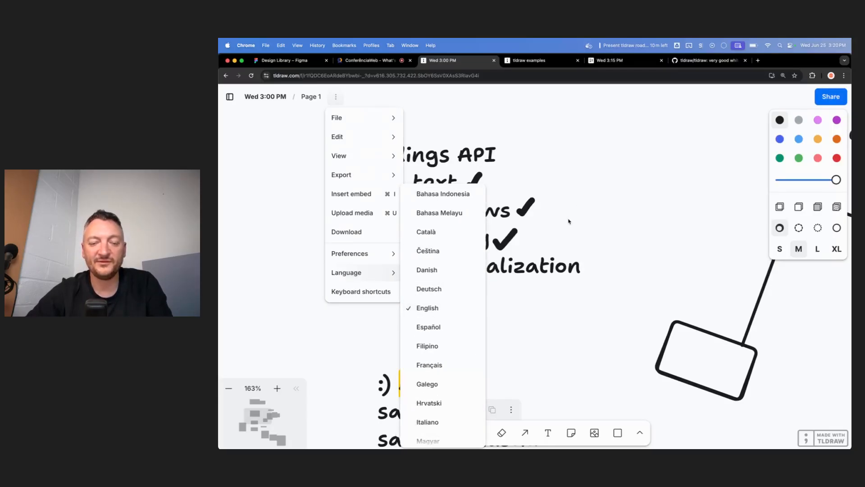
{"action": "key", "text": "Escape"}
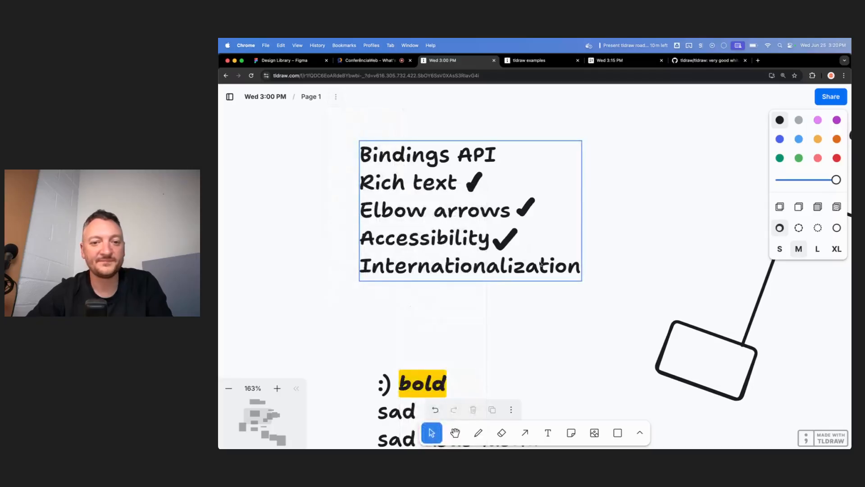
Draw a check mark beside Internationalization in the topic list and make it slightly smaller
{"action": "key", "text": "d"}
{"action": "key", "text": "v"}
{"action": "left_click", "coordinate": [604, 259]}
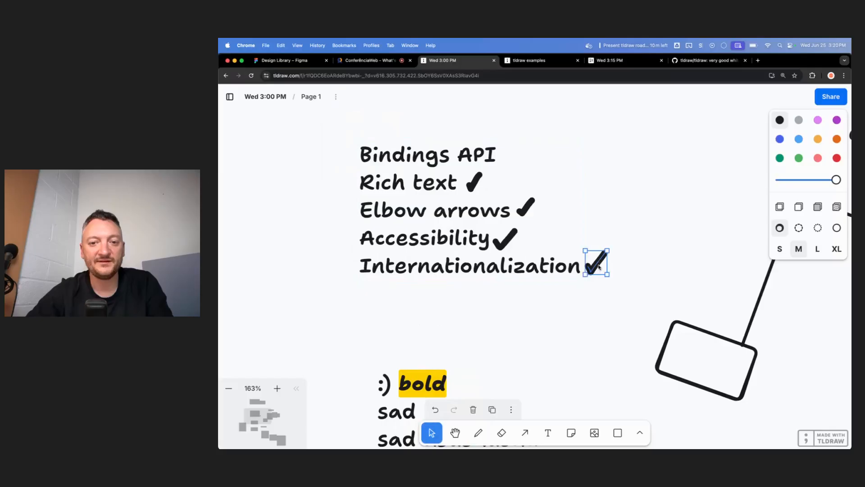
{"action": "left_click_drag", "start_coordinate": [610, 254], "coordinate": [598, 268]}
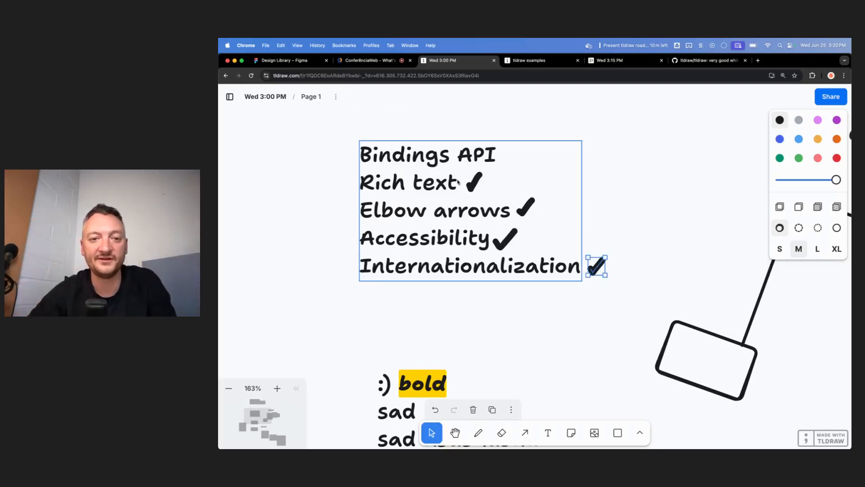
Duplicate the Rich text check mark, place the copy beside Bindings API and clear the selection
{"action": "left_click", "coordinate": [481, 189]}
{"action": "left_click_drag", "start_coordinate": [474, 183], "coordinate": [512, 149]}
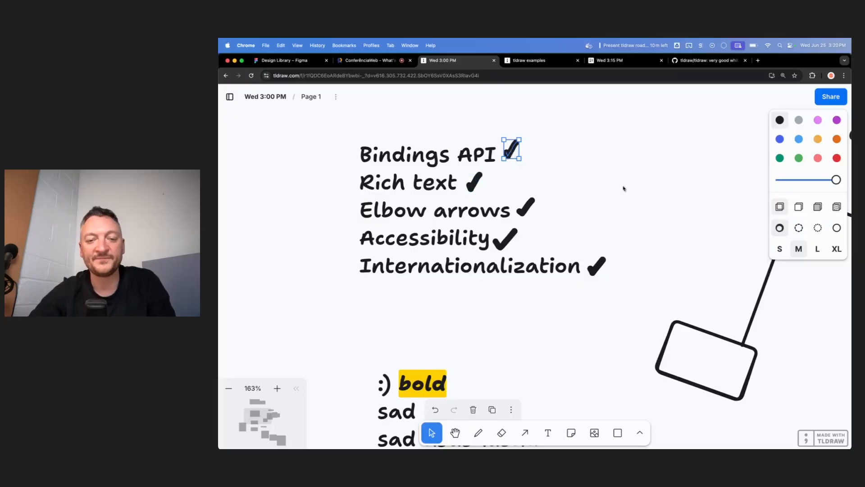
{"action": "left_click", "coordinate": [644, 221]}
Resize the green squiggle across the star under "easter eggs" so it is flatter, and deselect it
{"action": "scroll", "coordinate": [652, 231], "scroll_direction": "down", "scroll_amount": 1}
{"action": "scroll", "coordinate": [654, 235], "scroll_direction": "down", "scroll_amount": 10}
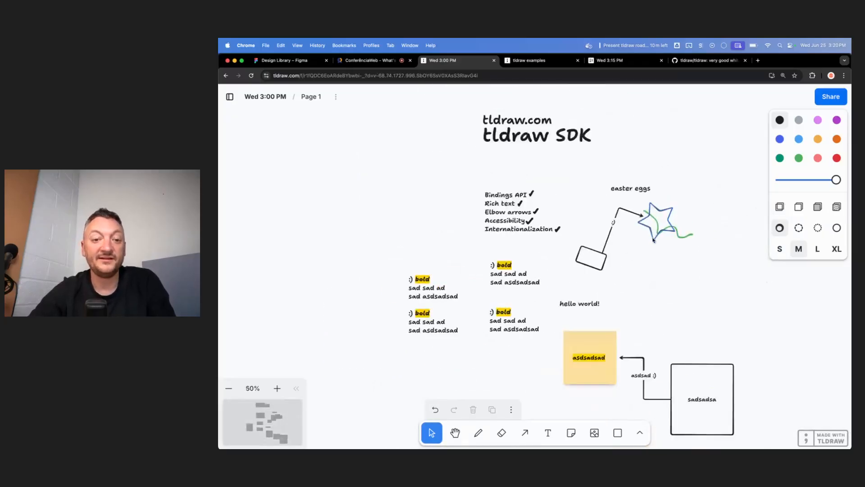
{"action": "scroll", "coordinate": [653, 240], "scroll_direction": "up", "scroll_amount": 5}
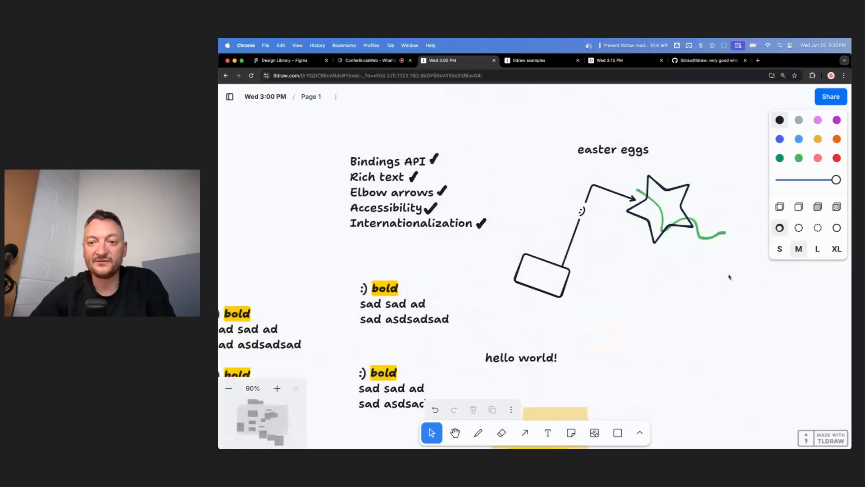
{"action": "left_click_drag", "start_coordinate": [728, 273], "coordinate": [712, 192]}
{"action": "mouse_move", "coordinate": [724, 238]}
{"action": "left_mouse_down"}
{"action": "mouse_move", "coordinate": [719, 218]}
{"action": "mouse_move", "coordinate": [710, 219]}
{"action": "mouse_move", "coordinate": [707, 235]}
{"action": "mouse_move", "coordinate": [707, 219]}
{"action": "left_mouse_up"}
{"action": "left_click", "coordinate": [705, 299]}
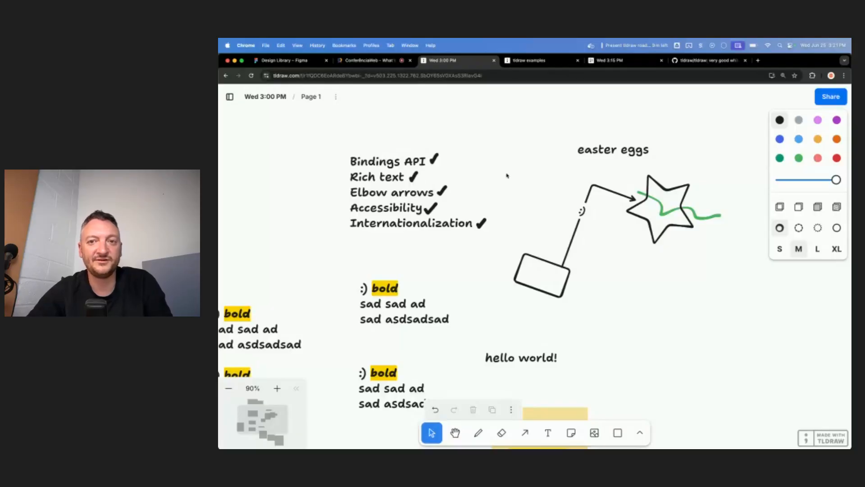
Switch to the Wed 3:15 PM canvas and view the diagram of tldraw.com and other apps built on the SDK
{"action": "left_click", "coordinate": [614, 62]}
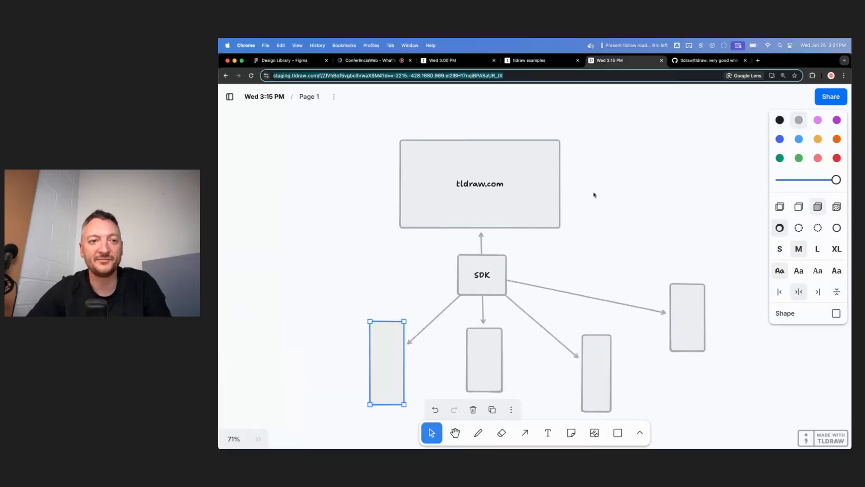
{"action": "scroll", "coordinate": [593, 194], "scroll_direction": "right", "scroll_amount": 2}
{"action": "scroll", "coordinate": [600, 192], "scroll_direction": "down", "scroll_amount": 3}
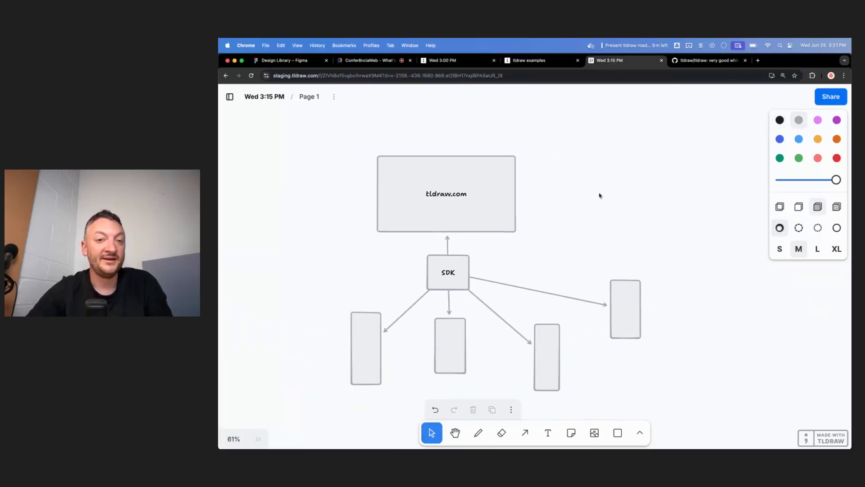
Return to the Wed 3:00 PM canvas and insert the three-person photo from Finder's Recents into an empty area beside the drawings
{"action": "left_click", "coordinate": [441, 62]}
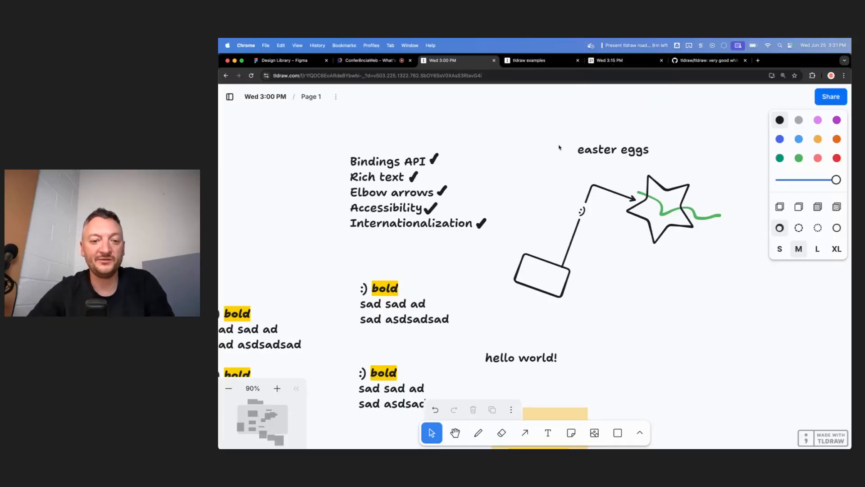
{"action": "scroll", "coordinate": [559, 147], "scroll_direction": "down", "scroll_amount": 2}
{"action": "scroll", "coordinate": [559, 148], "scroll_direction": "left", "scroll_amount": 1}
{"action": "scroll", "coordinate": [514, 352], "scroll_direction": "right", "scroll_amount": 10}
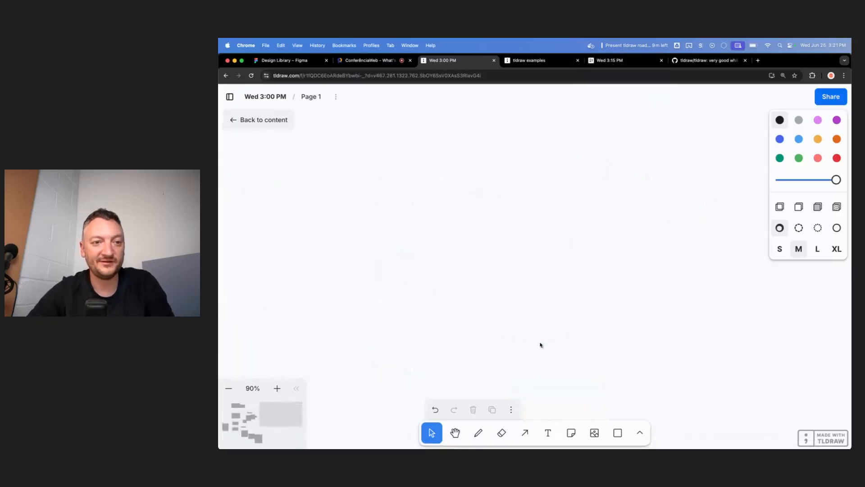
{"action": "left_click", "coordinate": [293, 443]}
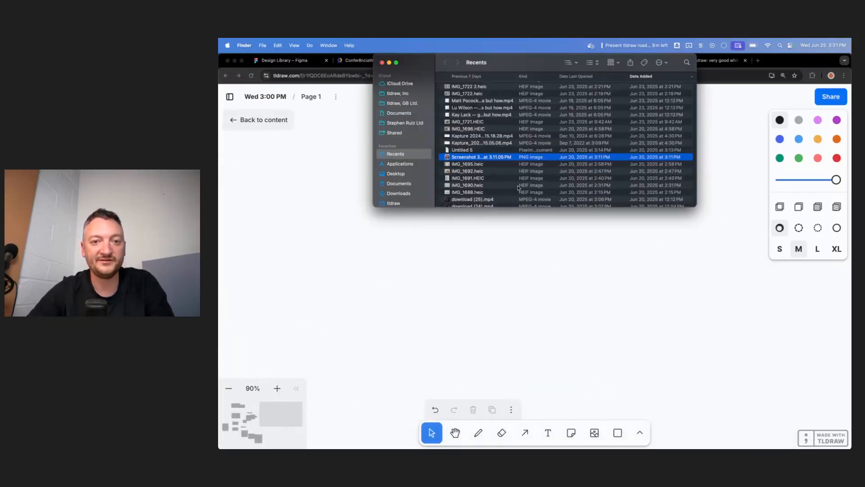
{"action": "left_click_drag", "start_coordinate": [555, 213], "coordinate": [444, 237]}
{"action": "scroll", "coordinate": [634, 253], "scroll_direction": "down", "scroll_amount": 5}
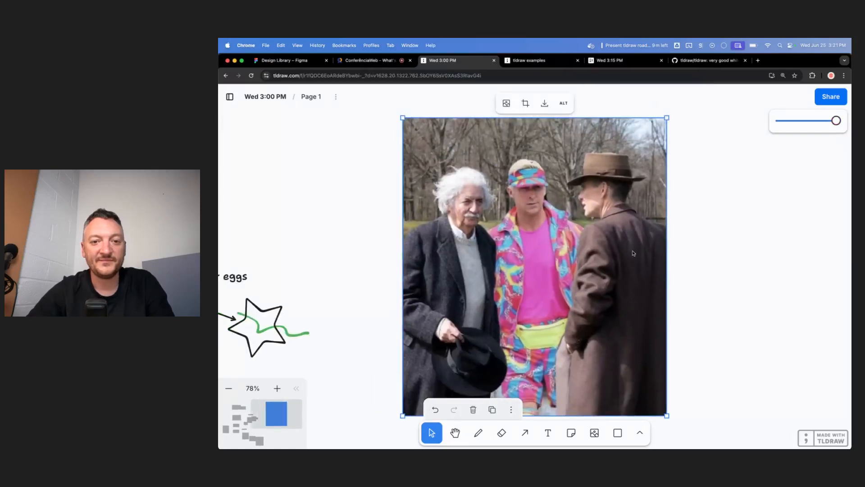
Draw a landscape frame in the empty area to the right of the three-person photo
{"action": "scroll", "coordinate": [600, 252], "scroll_direction": "right", "scroll_amount": 3}
{"action": "scroll", "coordinate": [600, 253], "scroll_direction": "up", "scroll_amount": 2}
{"action": "key", "text": "f"}
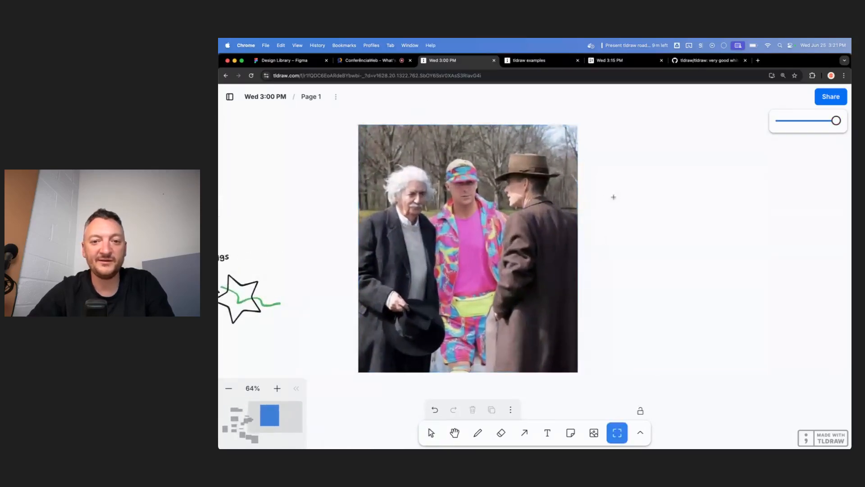
{"action": "left_click_drag", "start_coordinate": [595, 182], "coordinate": [749, 299]}
{"action": "scroll", "coordinate": [635, 211], "scroll_direction": "up", "scroll_amount": 2}
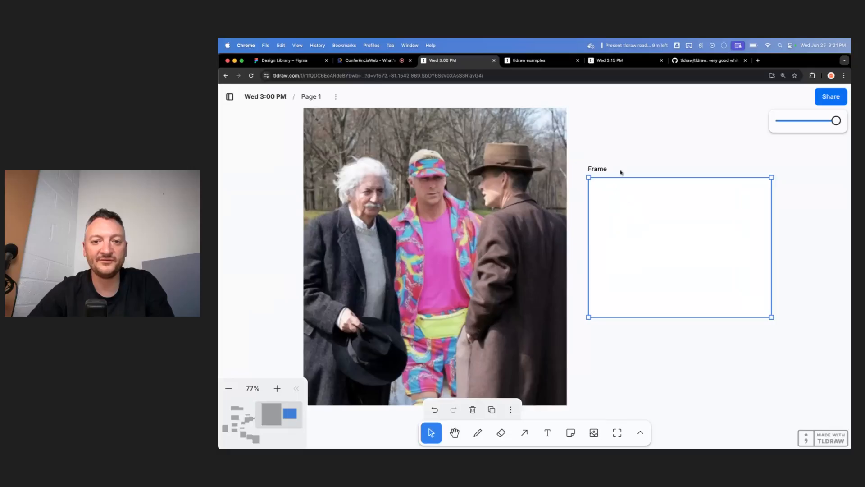
Draw a small rectangle with no fill inside the frame and shift the frame slightly down and right
{"action": "key", "text": "r"}
{"action": "left_click", "coordinate": [621, 129]}
{"action": "left_click_drag", "start_coordinate": [622, 131], "coordinate": [631, 209]}
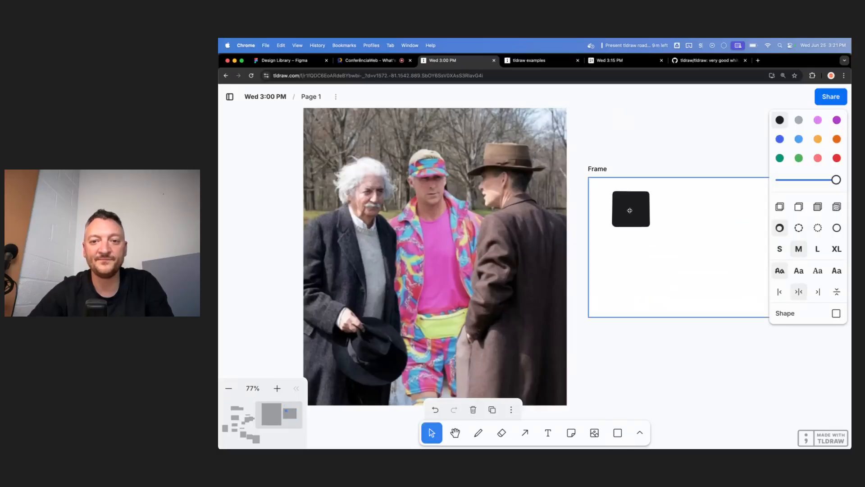
{"action": "left_click", "coordinate": [780, 206]}
{"action": "left_click_drag", "start_coordinate": [591, 169], "coordinate": [608, 176]}
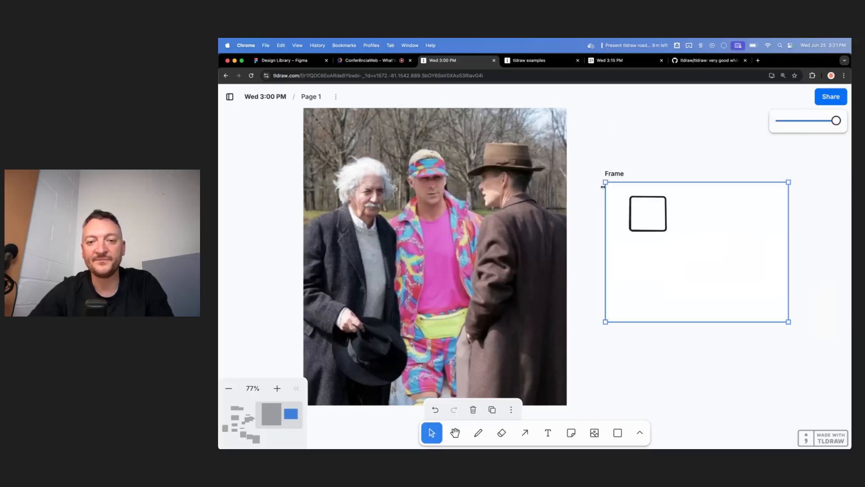
Shrink the frame from its upper-left corner past the black square, and move the released square closer to the photo
{"action": "scroll", "coordinate": [479, 216], "scroll_direction": "down", "scroll_amount": 2}
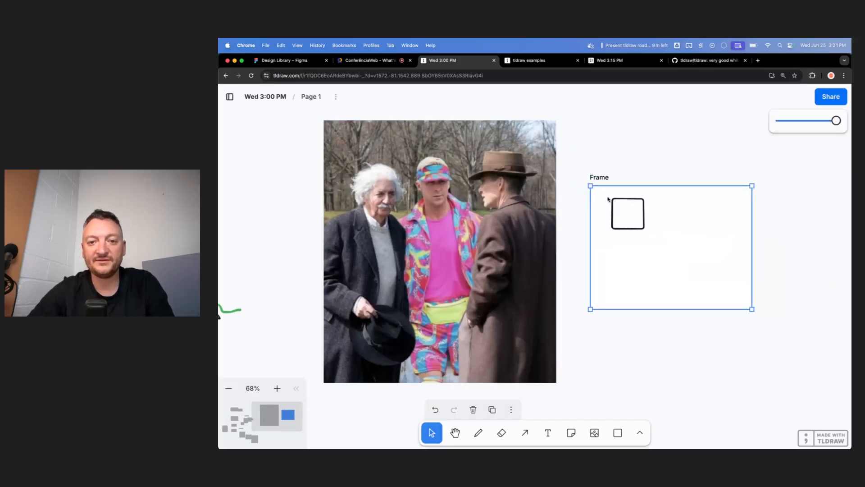
{"action": "left_click_drag", "start_coordinate": [590, 183], "coordinate": [669, 204]}
{"action": "left_click", "coordinate": [669, 209]}
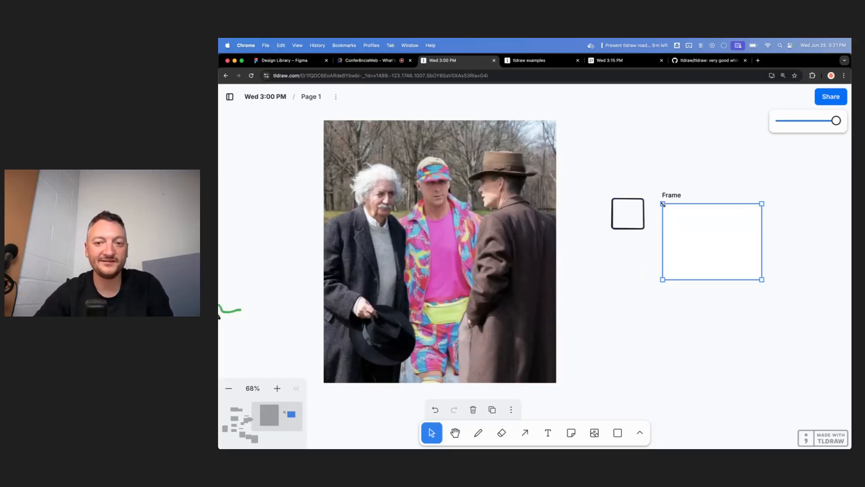
{"action": "left_click", "coordinate": [637, 203]}
{"action": "left_click_drag", "start_coordinate": [635, 217], "coordinate": [609, 218]}
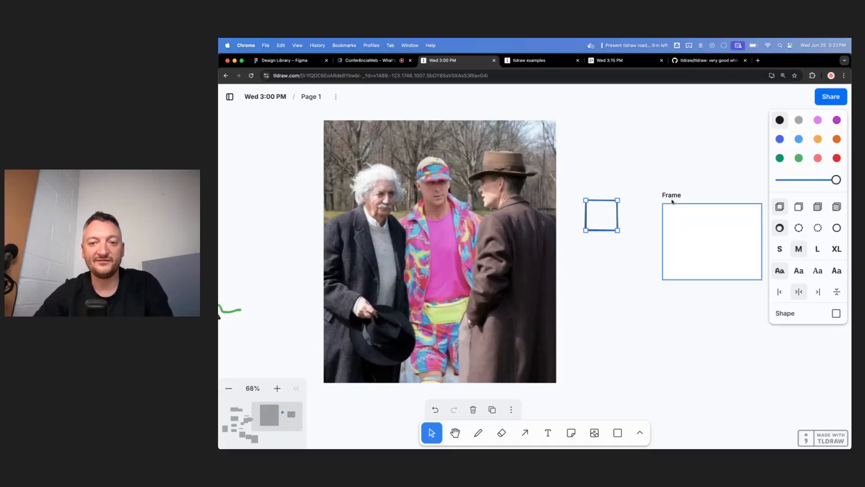
{"action": "left_click", "coordinate": [672, 202]}
{"action": "left_click", "coordinate": [472, 209]}
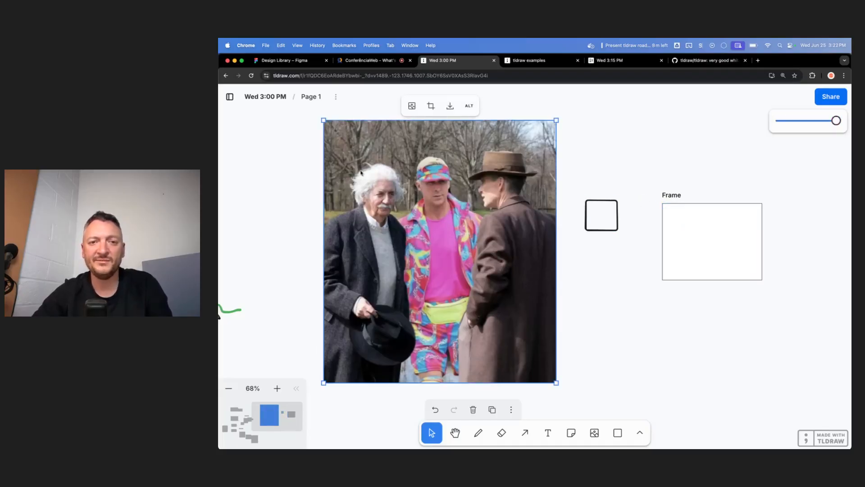
Draw a red rectangular outline around the photo and add a thick XL red dot at each of its four corners
{"action": "scroll", "coordinate": [490, 177], "scroll_direction": "down", "scroll_amount": 5}
{"action": "left_click", "coordinate": [560, 158]}
{"action": "key", "text": "d"}
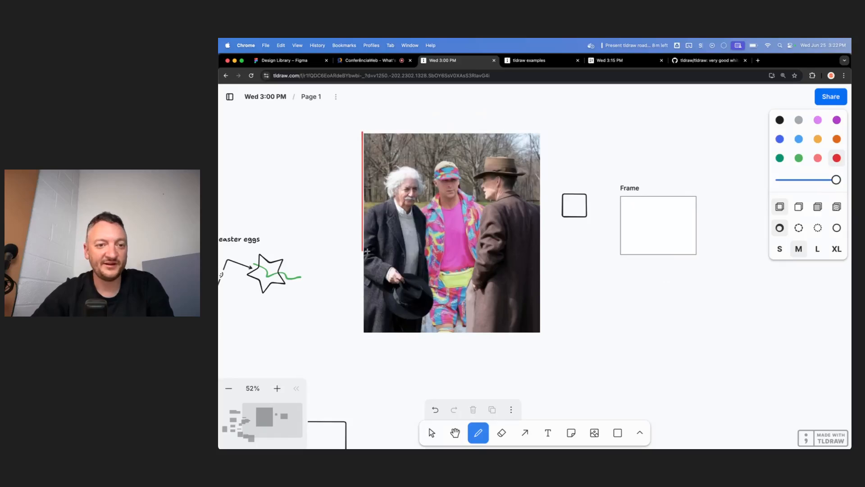
{"action": "mouse_move", "coordinate": [367, 251]}
{"action": "left_mouse_down"}
{"action": "mouse_move", "coordinate": [357, 337]}
{"action": "mouse_move", "coordinate": [539, 341]}
{"action": "left_mouse_up"}
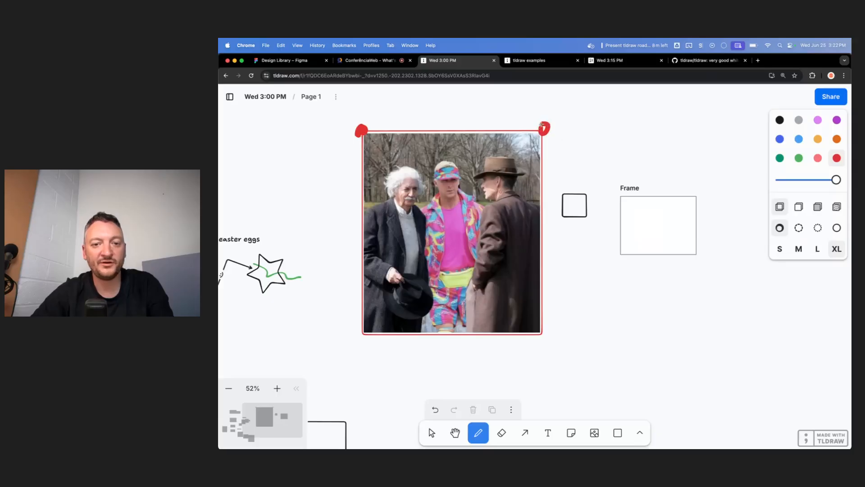
{"action": "left_click_drag", "start_coordinate": [544, 334], "coordinate": [542, 335]}
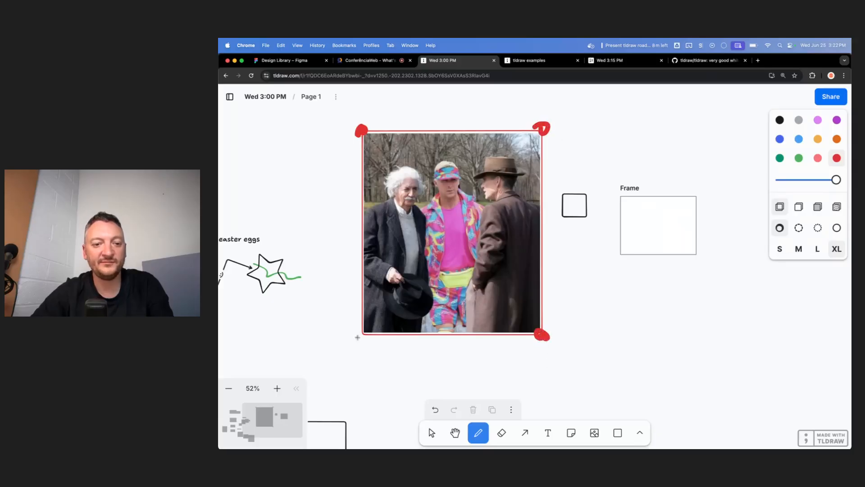
{"action": "left_click_drag", "start_coordinate": [358, 336], "coordinate": [359, 334]}
{"action": "key", "text": "v"}
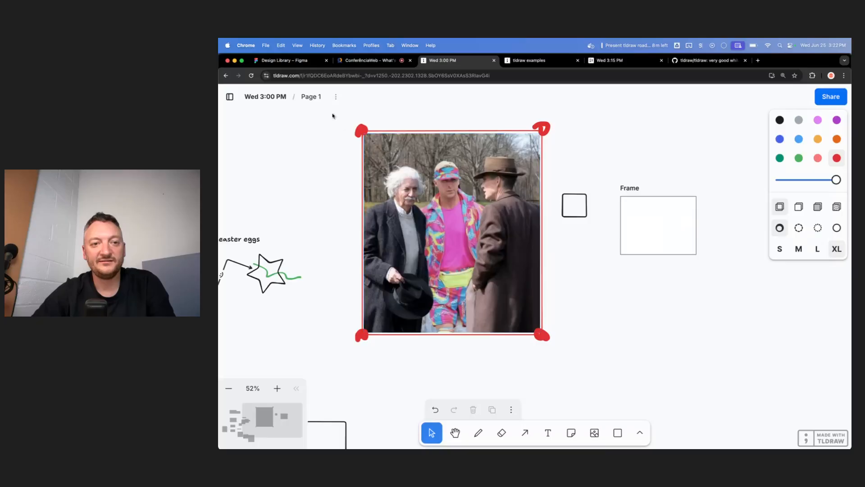
Try to move the photo together with its red outline and corner dots over the frame, and undo the move
{"action": "mouse_move", "coordinate": [332, 116]}
{"action": "left_mouse_down"}
{"action": "mouse_move", "coordinate": [564, 380]}
{"action": "mouse_move", "coordinate": [549, 365]}
{"action": "left_mouse_up"}
{"action": "mouse_move", "coordinate": [437, 217]}
{"action": "left_mouse_down"}
{"action": "mouse_move", "coordinate": [643, 216]}
{"action": "mouse_move", "coordinate": [649, 237]}
{"action": "left_mouse_up"}
{"action": "left_click", "coordinate": [558, 144]}
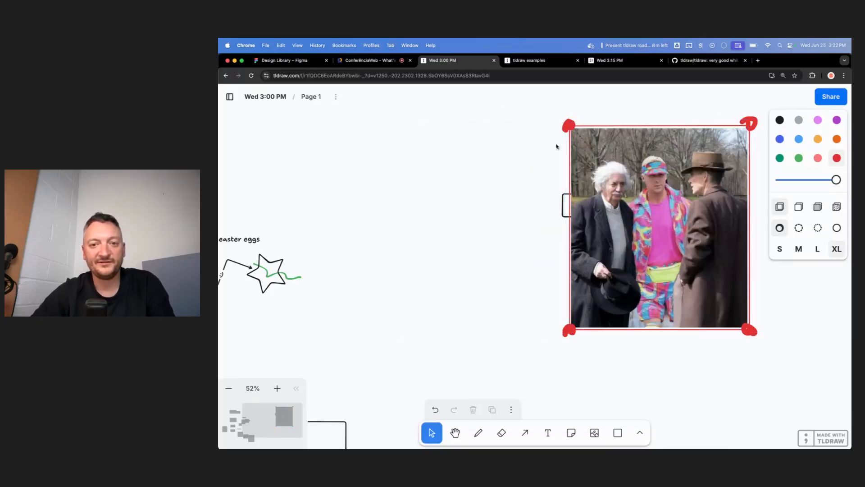
{"action": "key", "text": "super+z"}
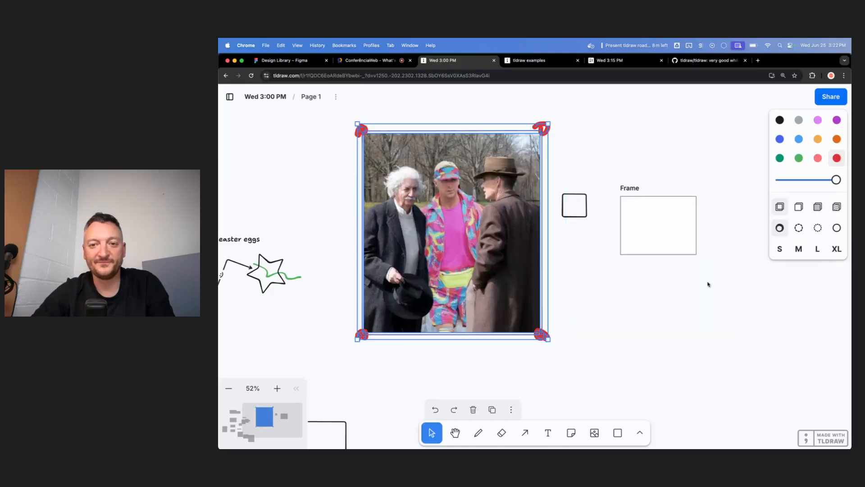
Try to take the photo alone out of its red outline, and undo until it is back inside
{"action": "left_click", "coordinate": [595, 208]}
{"action": "left_click_drag", "start_coordinate": [451, 205], "coordinate": [646, 222]}
{"action": "key", "text": "super+z"}
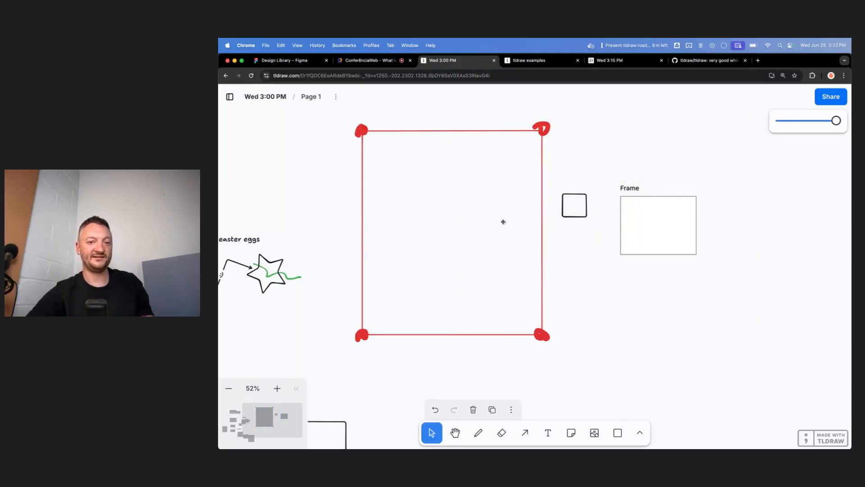
{"action": "key", "text": "super+z"}
{"action": "left_click", "coordinate": [613, 170]}
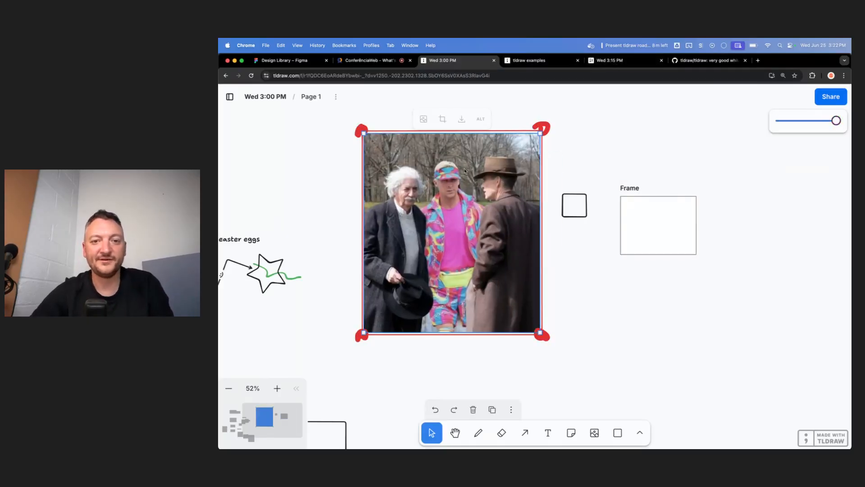
Switch to the Wed 3:15 PM canvas and paste the three-person photo into it
{"action": "left_click", "coordinate": [609, 60]}
{"action": "key", "text": "super+v"}
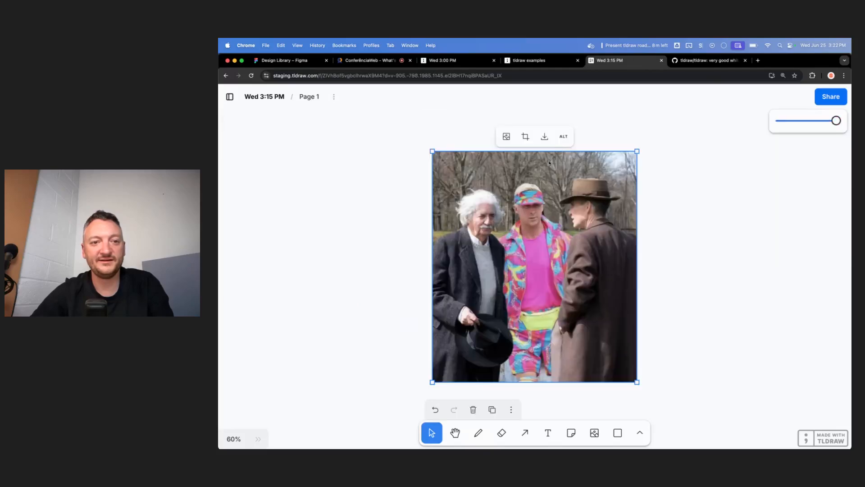
{"action": "left_click", "coordinate": [663, 208]}
{"action": "scroll", "coordinate": [664, 208], "scroll_direction": "right", "scroll_amount": 3}
Draw a roughly square frame beside the pasted photo, and move the photo farther away from it
{"action": "key", "text": "f"}
{"action": "left_click_drag", "start_coordinate": [562, 212], "coordinate": [679, 306]}
{"action": "mouse_move", "coordinate": [441, 269]}
{"action": "left_mouse_down"}
{"action": "mouse_move", "coordinate": [573, 255]}
{"action": "mouse_move", "coordinate": [639, 301]}
{"action": "mouse_move", "coordinate": [646, 273]}
{"action": "mouse_move", "coordinate": [365, 263]}
{"action": "left_mouse_up"}
{"action": "left_click", "coordinate": [674, 259]}
{"action": "key", "text": "r"}
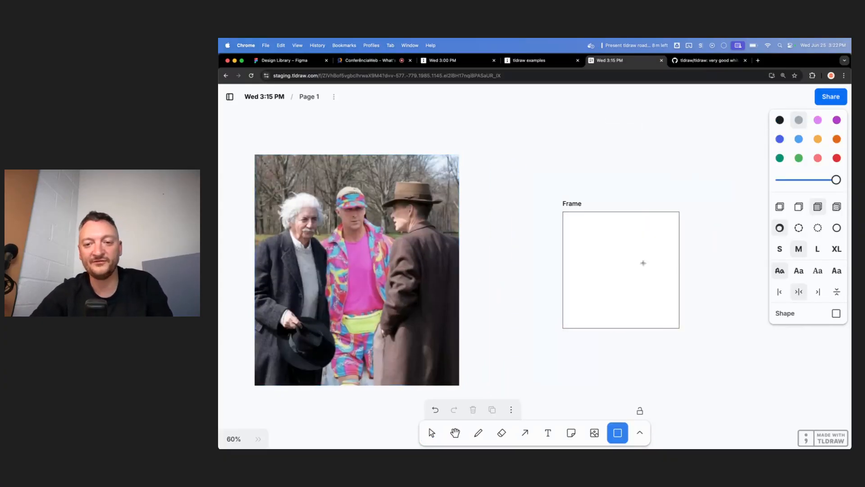
{"action": "left_click_drag", "start_coordinate": [616, 246], "coordinate": [817, 414]}
{"action": "key", "text": "Escape"}
Draw a larger second frame overlapping the first one, and add a small gray filled rectangle inside it
{"action": "key", "text": "f"}
{"action": "left_click_drag", "start_coordinate": [609, 249], "coordinate": [774, 392]}
{"action": "key", "text": "r"}
{"action": "left_click_drag", "start_coordinate": [621, 263], "coordinate": [661, 304]}
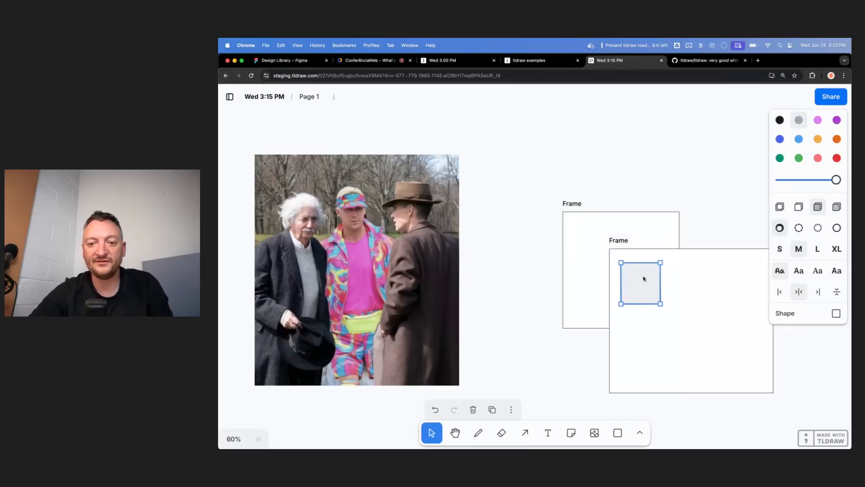
Narrow the front frame from its left side past the gray square, and move the back frame up and left with the square
{"action": "left_click", "coordinate": [618, 248]}
{"action": "left_click_drag", "start_coordinate": [610, 247], "coordinate": [691, 249]}
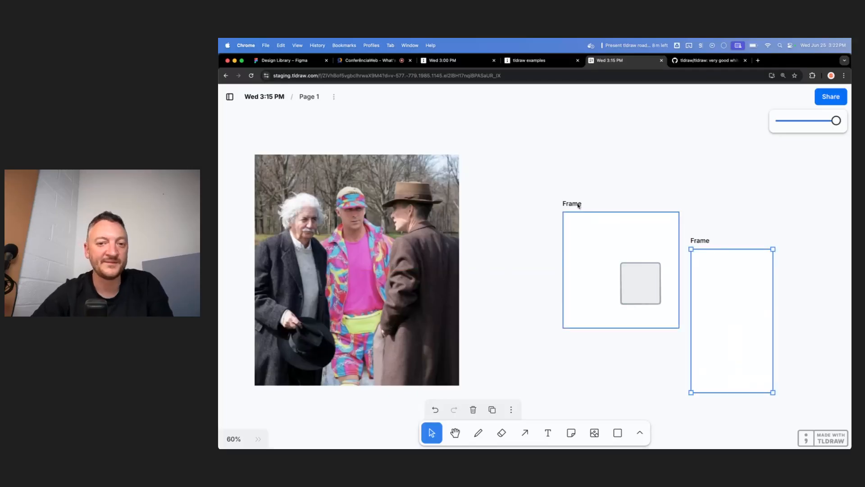
{"action": "left_click_drag", "start_coordinate": [579, 206], "coordinate": [551, 164]}
{"action": "left_click", "coordinate": [613, 255]}
{"action": "left_click", "coordinate": [698, 243]}
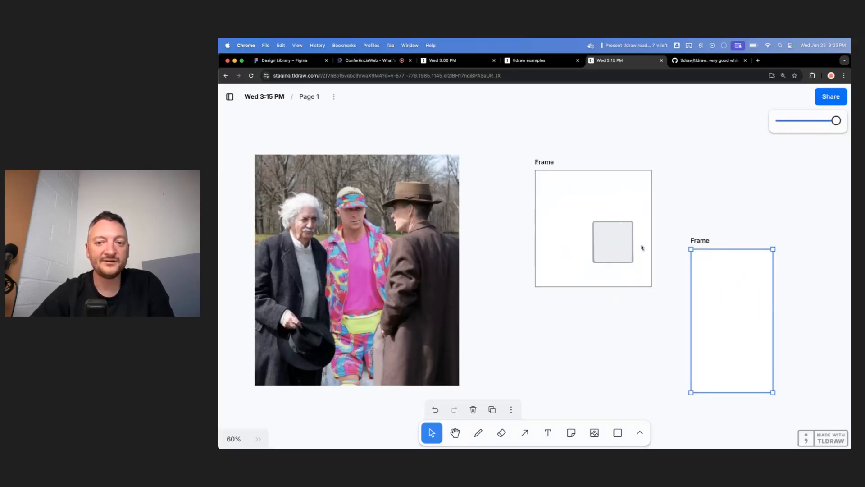
Move the gray square into the narrow frame, and enlarge that frame up and left until it overlaps the other frame
{"action": "left_click_drag", "start_coordinate": [614, 244], "coordinate": [719, 289]}
{"action": "left_click", "coordinate": [700, 244]}
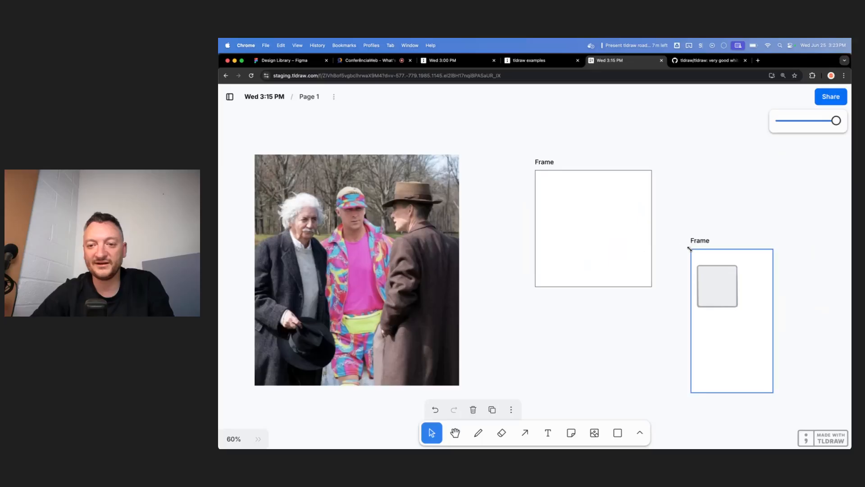
{"action": "left_click_drag", "start_coordinate": [689, 248], "coordinate": [594, 221]}
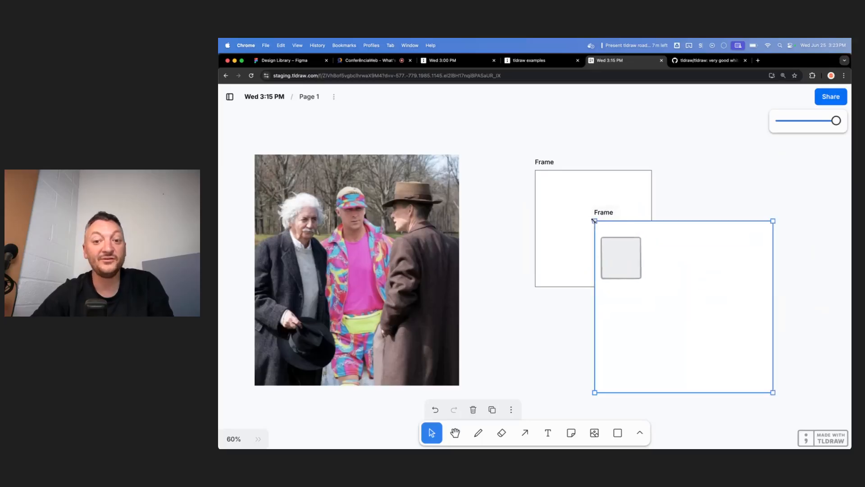
{"action": "left_click_drag", "start_coordinate": [620, 258], "coordinate": [621, 251]}
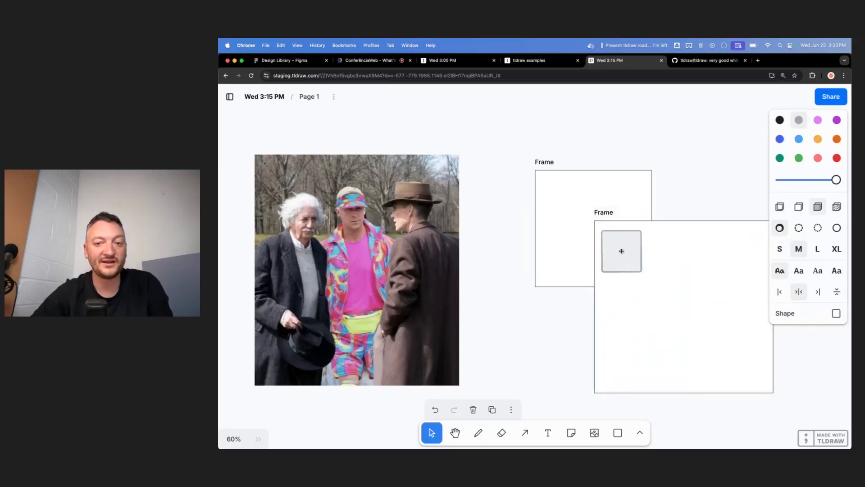
Shrink the front frame from its upper-left corner past the gray square, and nudge the back frame
{"action": "left_click", "coordinate": [602, 219]}
{"action": "left_click_drag", "start_coordinate": [596, 219], "coordinate": [663, 246]}
{"action": "left_click_drag", "start_coordinate": [550, 158], "coordinate": [547, 160]}
Return to the Wed 3:00 PM canvas and enlarge the frame there from its lower-right corner
{"action": "left_click", "coordinate": [471, 60]}
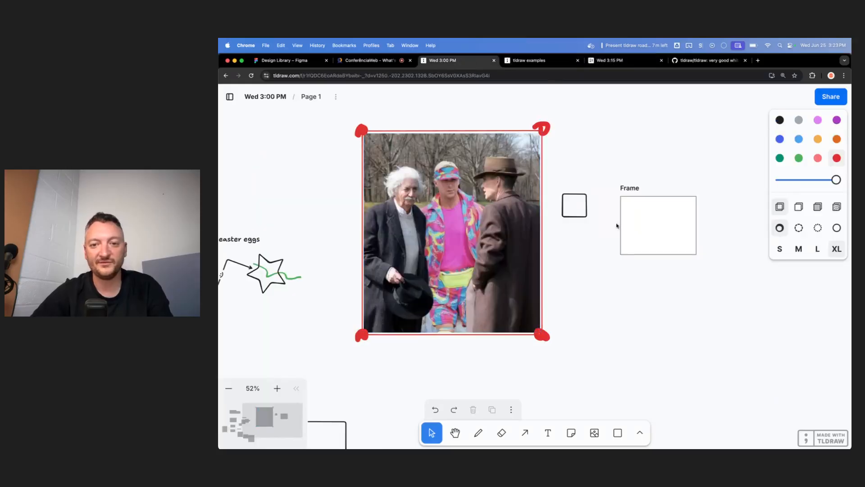
{"action": "scroll", "coordinate": [589, 223], "scroll_direction": "right", "scroll_amount": 5}
{"action": "left_click", "coordinate": [530, 213]}
{"action": "left_click_drag", "start_coordinate": [532, 216], "coordinate": [565, 263]}
{"action": "key", "text": "r"}
{"action": "left_click_drag", "start_coordinate": [674, 333], "coordinate": [542, 253]}
{"action": "key", "text": "super+z"}
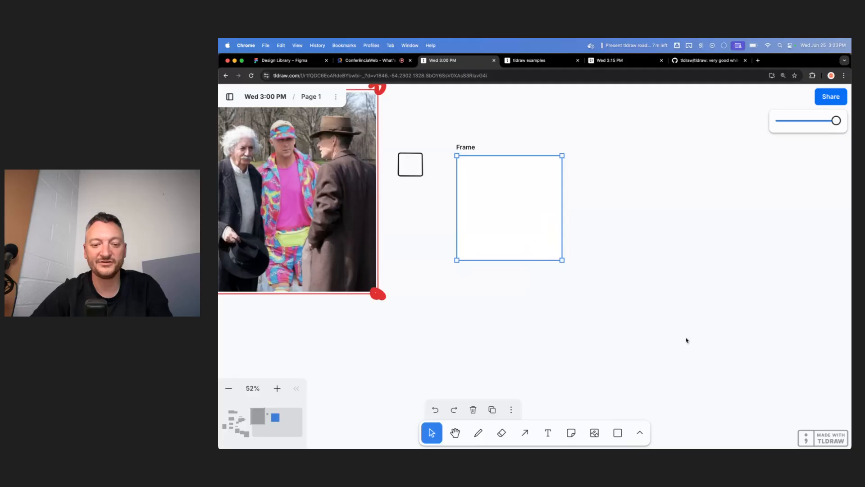
Draw a larger second frame overlapping the first one, and add a small XL red rectangle near its upper-left corner
{"action": "key", "text": "f"}
{"action": "mouse_move", "coordinate": [680, 341]}
{"action": "left_mouse_down"}
{"action": "mouse_move", "coordinate": [558, 253]}
{"action": "mouse_move", "coordinate": [514, 205]}
{"action": "mouse_move", "coordinate": [549, 247]}
{"action": "left_mouse_up"}
{"action": "key", "text": "r"}
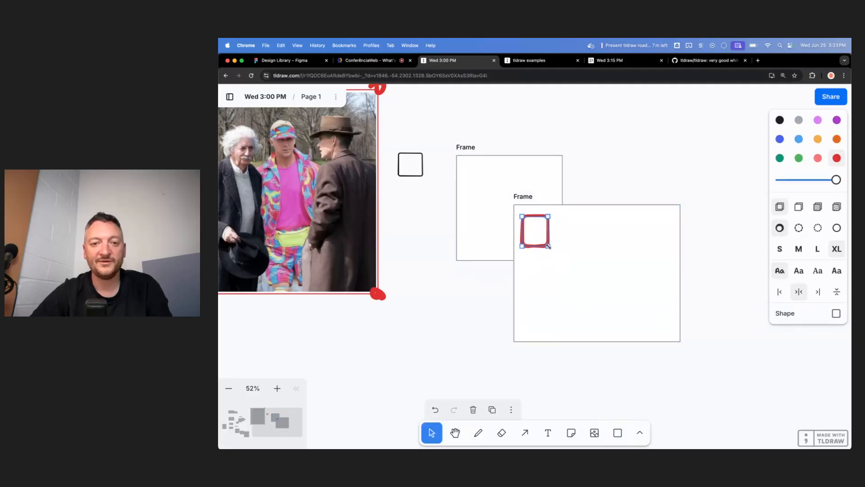
Narrow the front frame from its left side past the red rectangle, and nudge the back frame
{"action": "left_click", "coordinate": [524, 203]}
{"action": "left_click_drag", "start_coordinate": [512, 203], "coordinate": [572, 200]}
{"action": "mouse_move", "coordinate": [479, 157]}
{"action": "left_mouse_down"}
{"action": "mouse_move", "coordinate": [449, 171]}
{"action": "mouse_move", "coordinate": [477, 142]}
{"action": "mouse_move", "coordinate": [470, 157]}
{"action": "left_mouse_up"}
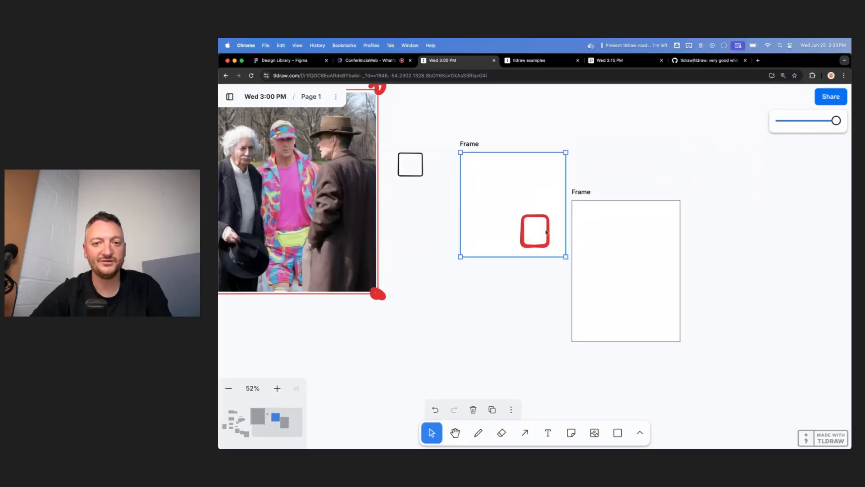
Move the red rectangle slightly up and right inside the back frame, undo a stray frame nudge and clear the selection
{"action": "mouse_move", "coordinate": [544, 229]}
{"action": "left_mouse_down"}
{"action": "mouse_move", "coordinate": [550, 213]}
{"action": "mouse_move", "coordinate": [549, 232]}
{"action": "mouse_move", "coordinate": [554, 225]}
{"action": "left_mouse_up"}
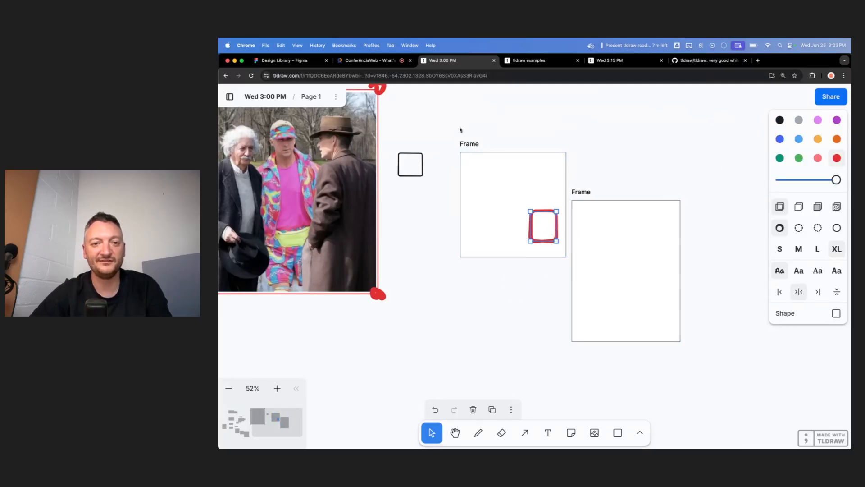
{"action": "left_click_drag", "start_coordinate": [461, 141], "coordinate": [458, 143]}
{"action": "key", "text": "super+z"}
{"action": "left_click", "coordinate": [595, 155]}
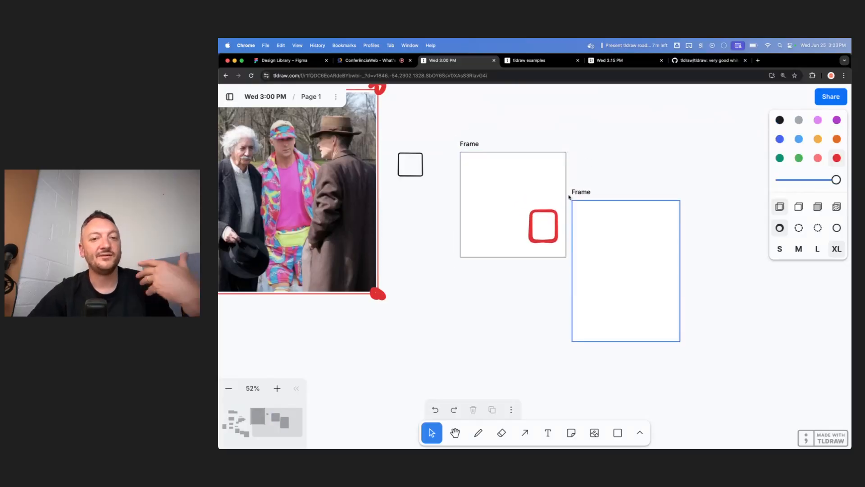
Switch to the tldraw examples tab and open the Develop example
{"action": "scroll", "coordinate": [586, 180], "scroll_direction": "down", "scroll_amount": 5}
{"action": "scroll", "coordinate": [530, 207], "scroll_direction": "left", "scroll_amount": 3}
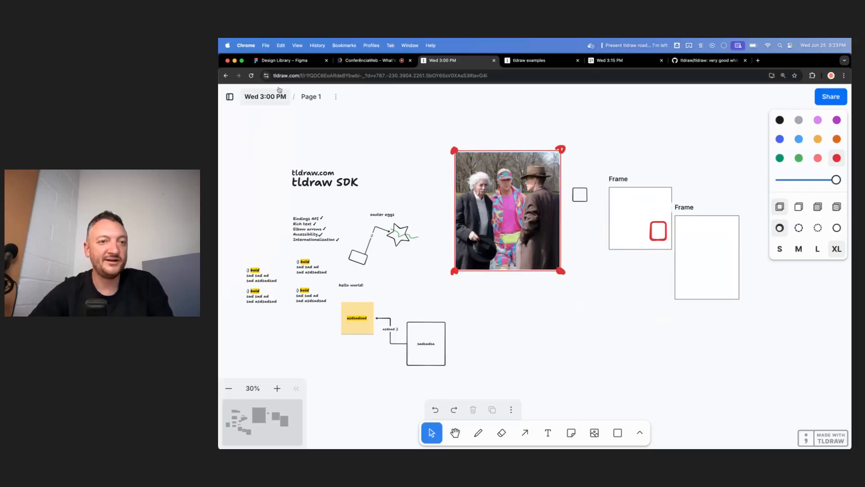
{"action": "left_click", "coordinate": [522, 61]}
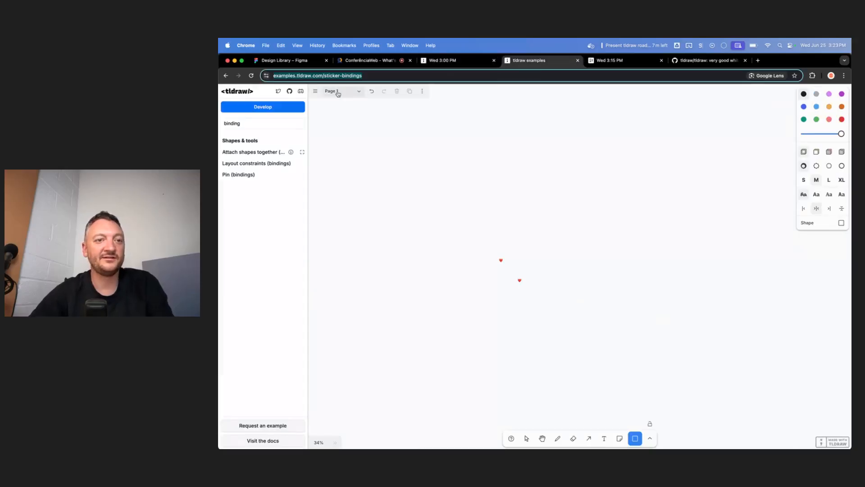
{"action": "left_click", "coordinate": [285, 108]}
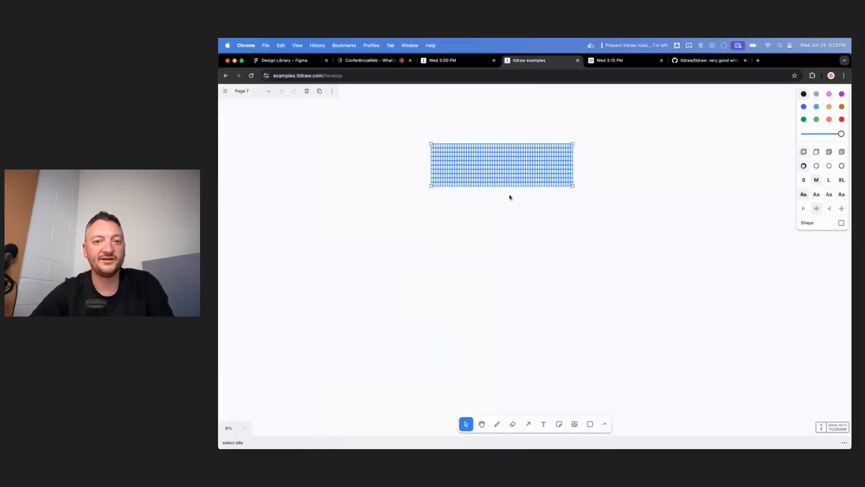
Go from the grid of rectangles on Page 7 to Page 6 in the Develop example
{"action": "left_click", "coordinate": [479, 197]}
{"action": "scroll", "coordinate": [479, 196], "scroll_direction": "up", "scroll_amount": 5}
{"action": "left_click", "coordinate": [245, 91]}
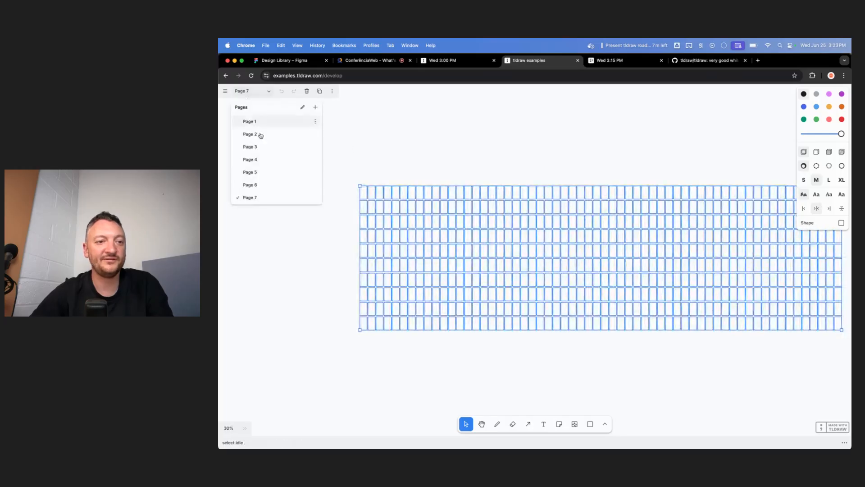
{"action": "left_click", "coordinate": [257, 185]}
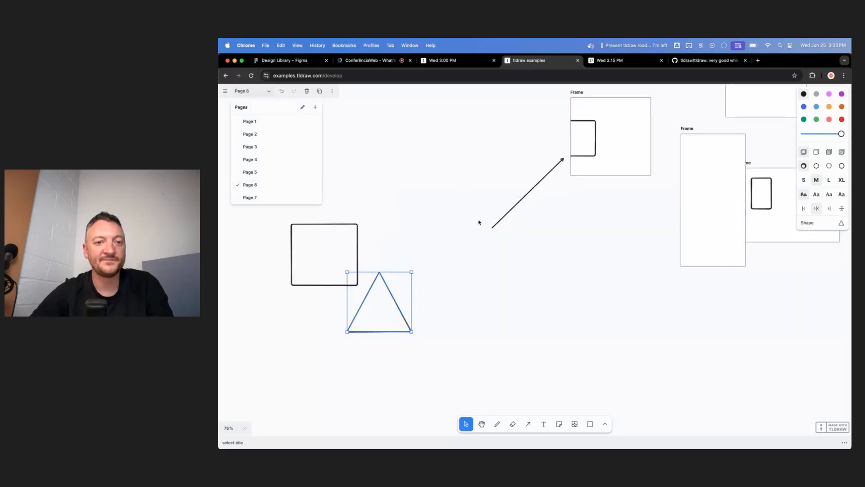
Go to Page 7, select the whole grid of rectangles and duplicate it four times in a row
{"action": "left_click", "coordinate": [262, 92]}
{"action": "left_click", "coordinate": [252, 198]}
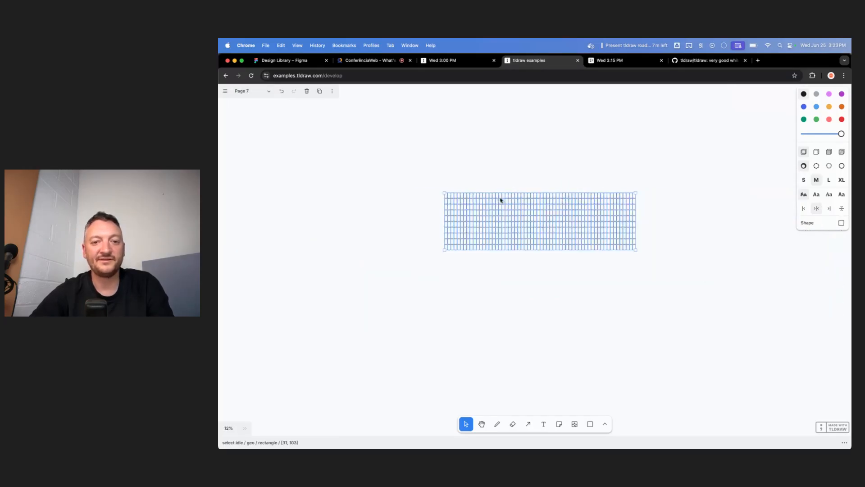
{"action": "left_click_drag", "start_coordinate": [751, 383], "coordinate": [417, 160]}
{"action": "key", "text": "super+d"}
{"action": "key", "text": "super+d"}
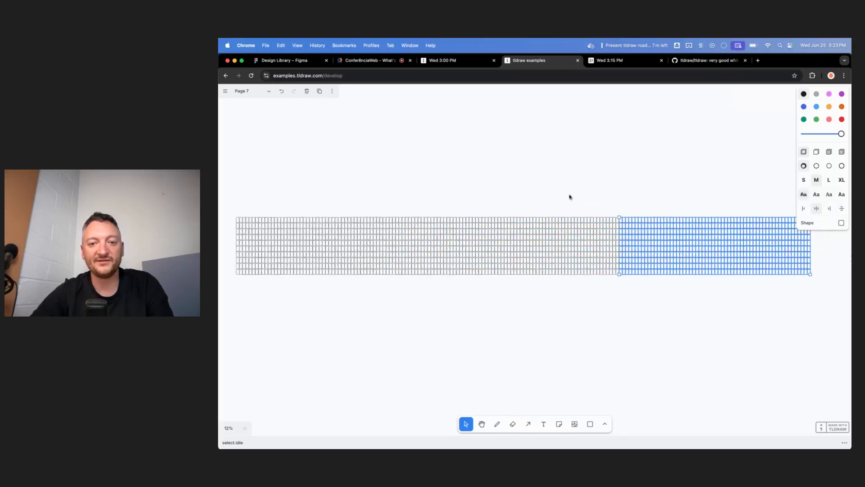
{"action": "key", "text": "super+d"}
{"action": "key", "text": "super+d"}
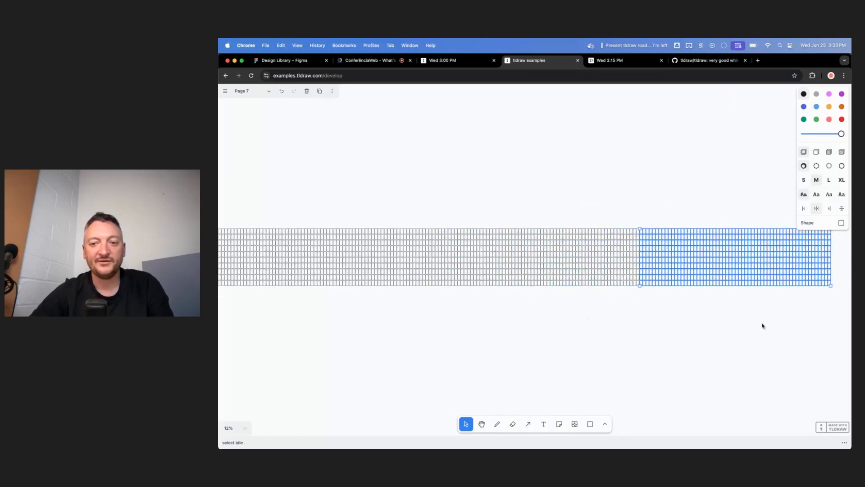
Move the last duplicated block below the row, and shift another wide section of the grid down beside it
{"action": "left_click_drag", "start_coordinate": [747, 252], "coordinate": [472, 322]}
{"action": "scroll", "coordinate": [508, 323], "scroll_direction": "right", "scroll_amount": 3}
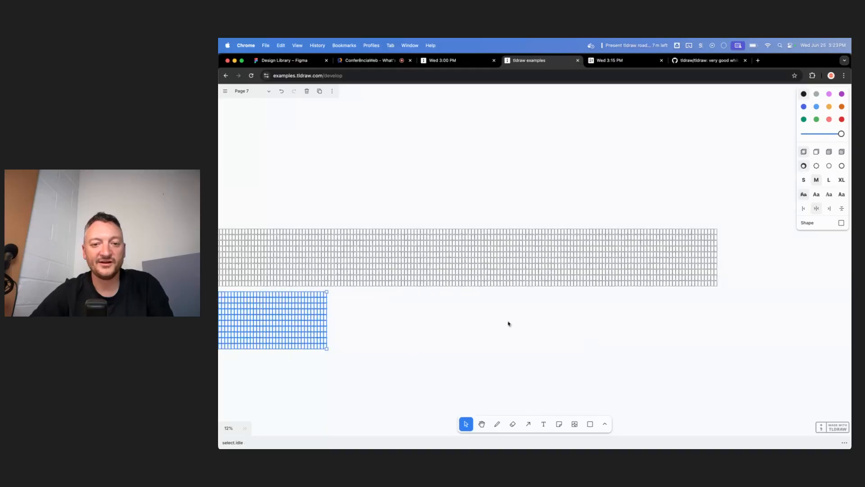
{"action": "left_click_drag", "start_coordinate": [708, 352], "coordinate": [442, 154]}
{"action": "left_click_drag", "start_coordinate": [537, 257], "coordinate": [358, 331]}
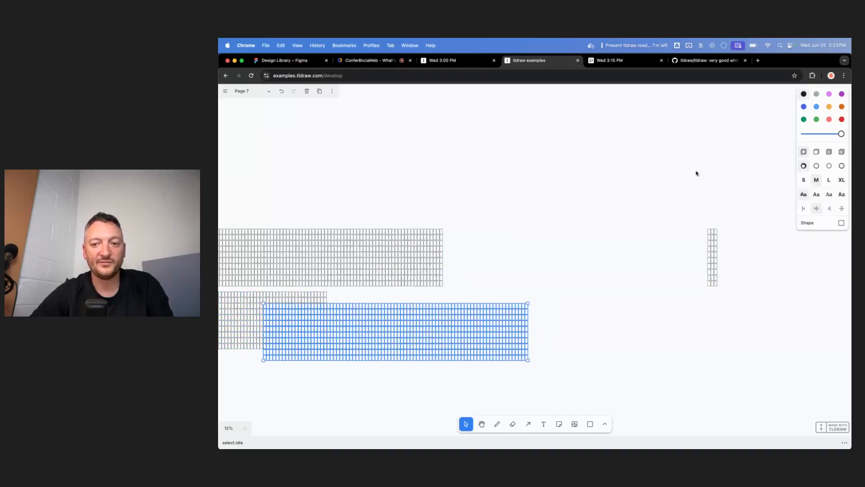
Move the leftover narrow rectangle columns onto the main grid, and scale all the grids down together
{"action": "left_click_drag", "start_coordinate": [696, 173], "coordinate": [769, 297]}
{"action": "left_click_drag", "start_coordinate": [716, 245], "coordinate": [375, 235]}
{"action": "scroll", "coordinate": [374, 235], "scroll_direction": "left", "scroll_amount": 5}
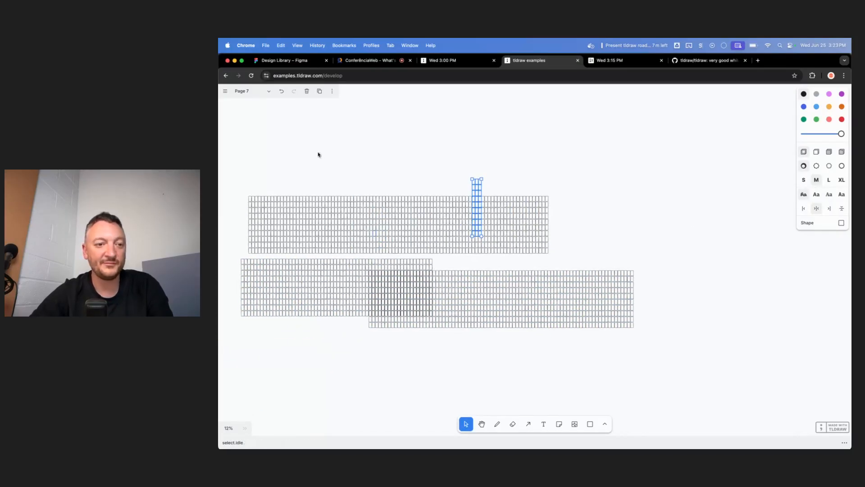
{"action": "left_click_drag", "start_coordinate": [227, 166], "coordinate": [683, 400]}
{"action": "left_click_drag", "start_coordinate": [634, 328], "coordinate": [414, 286]}
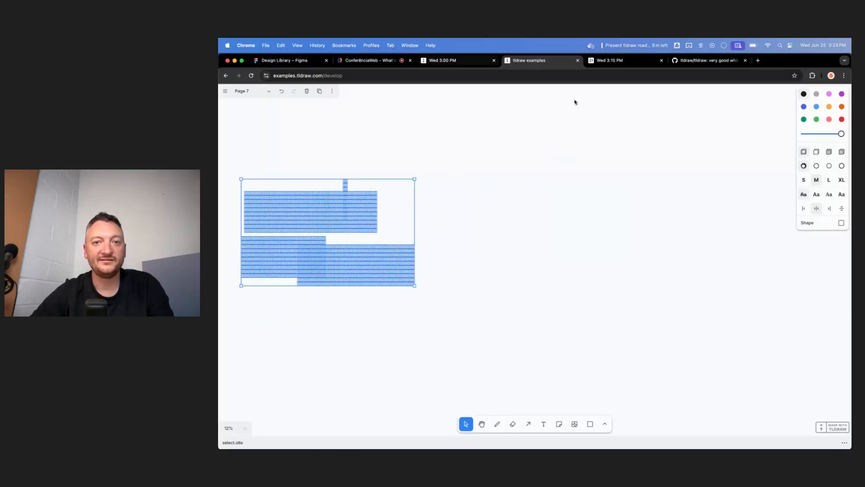
Open examples-canary.tldraw.com in a new browser tab and go to its Develop example
{"action": "key", "text": "super+t"}
{"action": "type", "text": "examples-canary.tldraw.com"}
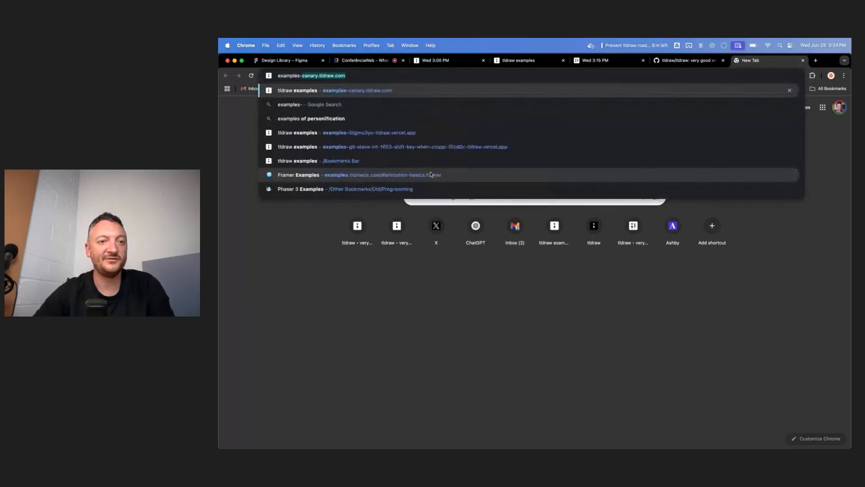
{"action": "key", "text": "Return"}
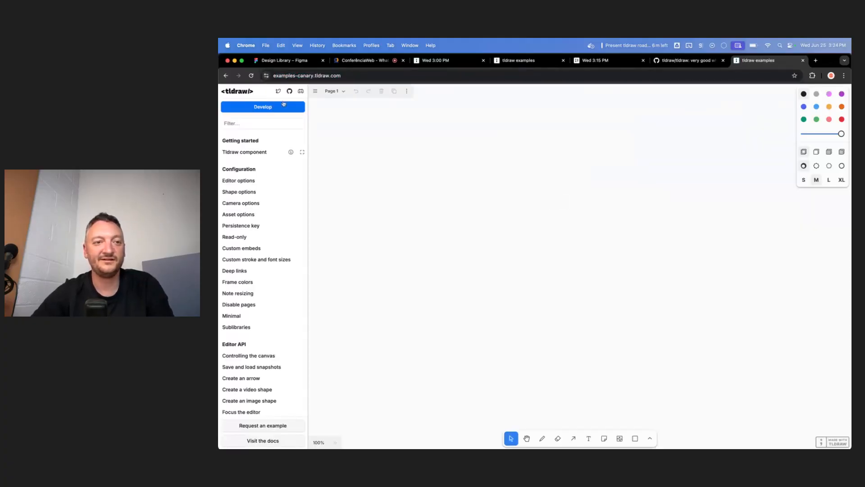
{"action": "left_click", "coordinate": [284, 105]}
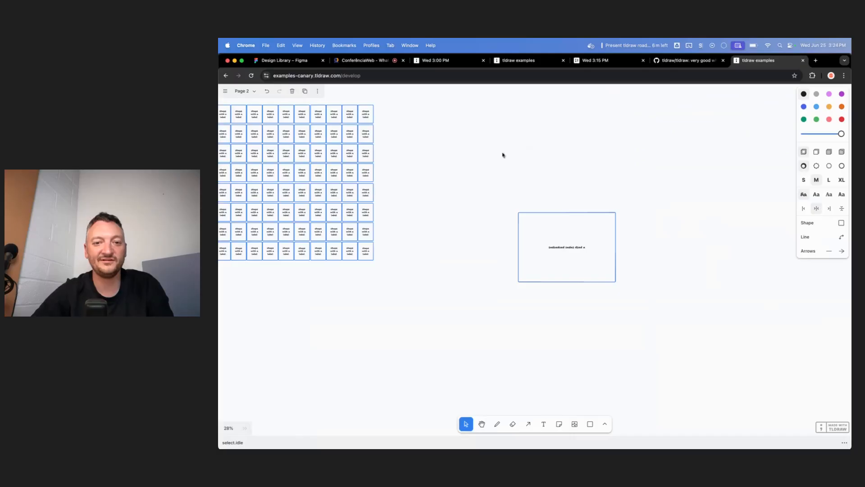
Add a new page to the canary Develop example and paste the rectangle grids from the other canvas onto it
{"action": "left_click_drag", "start_coordinate": [503, 154], "coordinate": [643, 332]}
{"action": "right_click", "coordinate": [643, 332]}
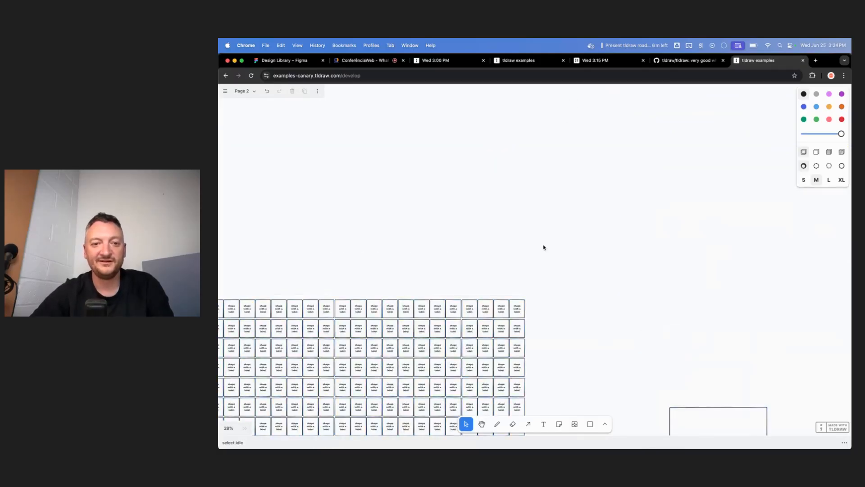
{"action": "scroll", "coordinate": [543, 247], "scroll_direction": "down", "scroll_amount": 4}
{"action": "scroll", "coordinate": [544, 247], "scroll_direction": "left", "scroll_amount": 10}
{"action": "left_click", "coordinate": [260, 91]}
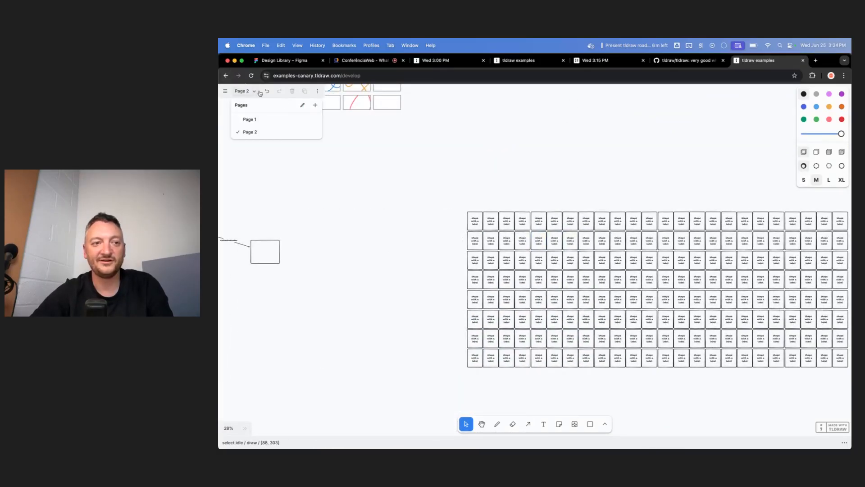
{"action": "left_click", "coordinate": [315, 106]}
{"action": "left_click", "coordinate": [452, 163]}
{"action": "key", "text": "super+v"}
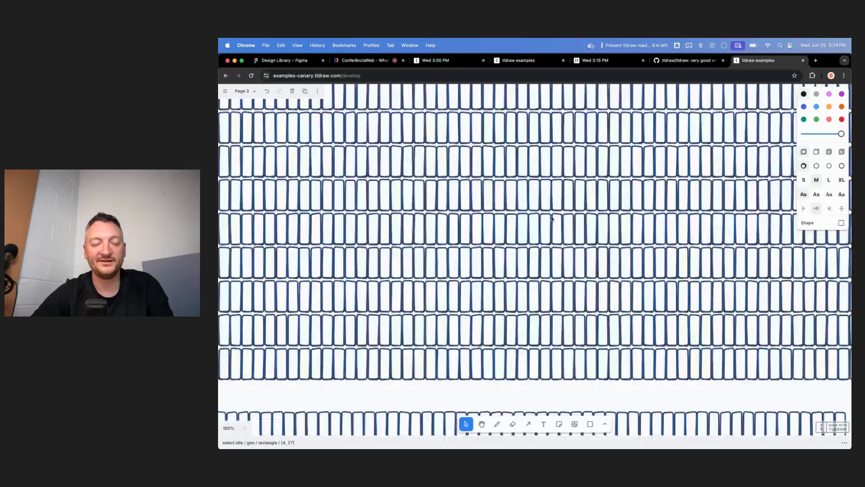
Scale the pasted grids down together and go back to the canary examples start page
{"action": "scroll", "coordinate": [555, 210], "scroll_direction": "down", "scroll_amount": 6}
{"action": "scroll", "coordinate": [556, 211], "scroll_direction": "right", "scroll_amount": 4}
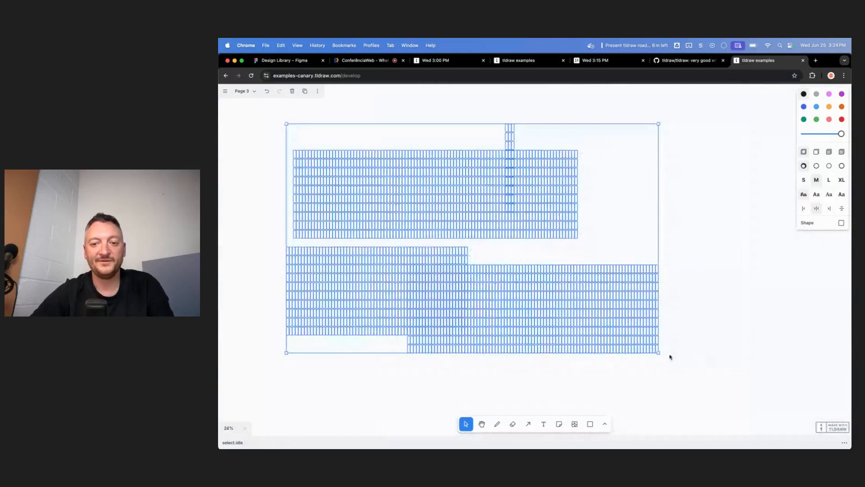
{"action": "left_click_drag", "start_coordinate": [658, 352], "coordinate": [608, 303]}
{"action": "left_click", "coordinate": [226, 75]}
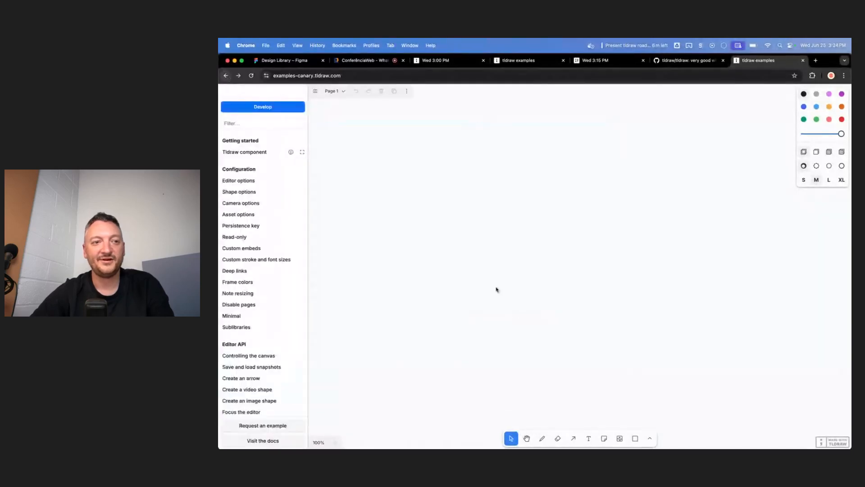
Switch to the Wed 3:00 PM canvas and add a "performance" line at the end of the SDK feature list
{"action": "left_click", "coordinate": [598, 62]}
{"action": "left_click", "coordinate": [459, 62]}
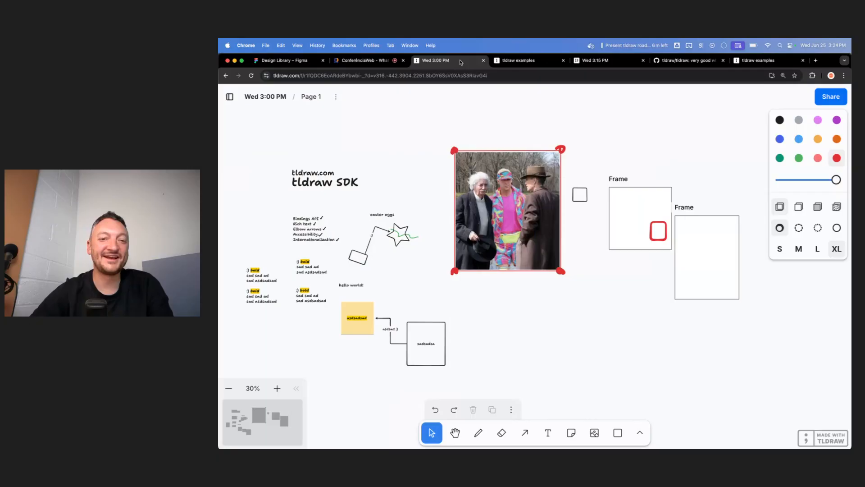
{"action": "scroll", "coordinate": [437, 125], "scroll_direction": "left", "scroll_amount": 3}
{"action": "scroll", "coordinate": [417, 185], "scroll_direction": "up", "scroll_amount": 8}
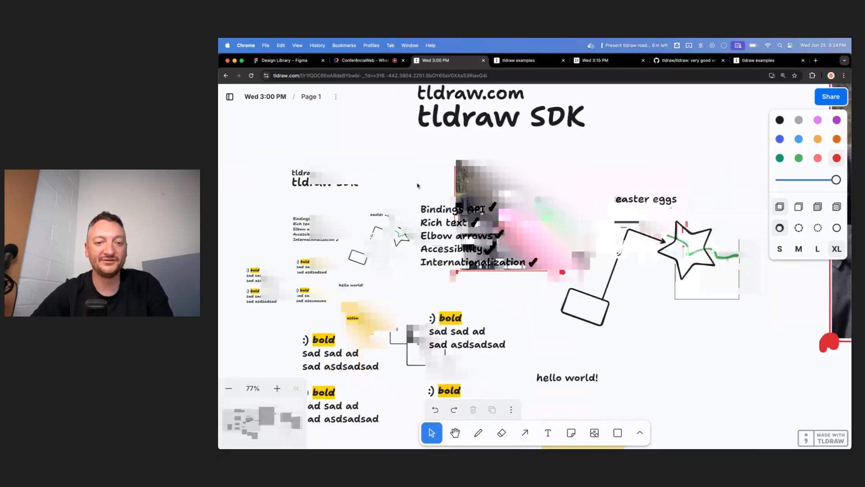
{"action": "double_click", "coordinate": [489, 214]}
{"action": "left_click", "coordinate": [497, 214]}
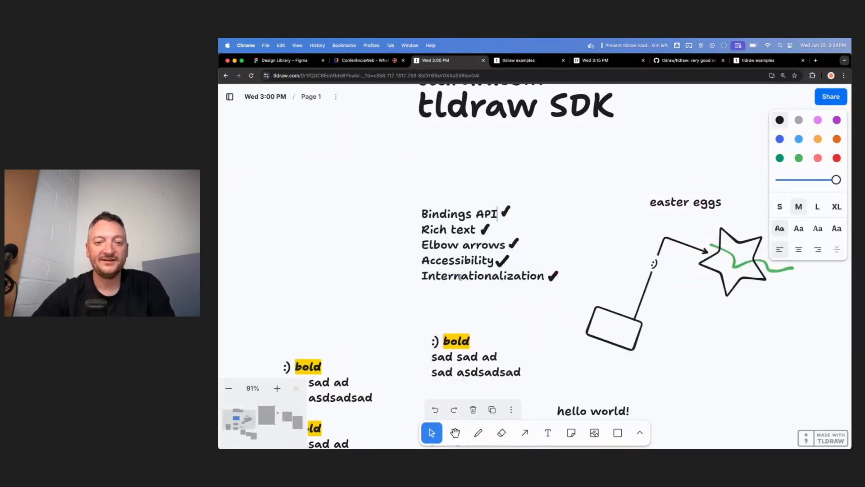
{"action": "key", "text": "Return"}
{"action": "key", "text": "BackSpace"}
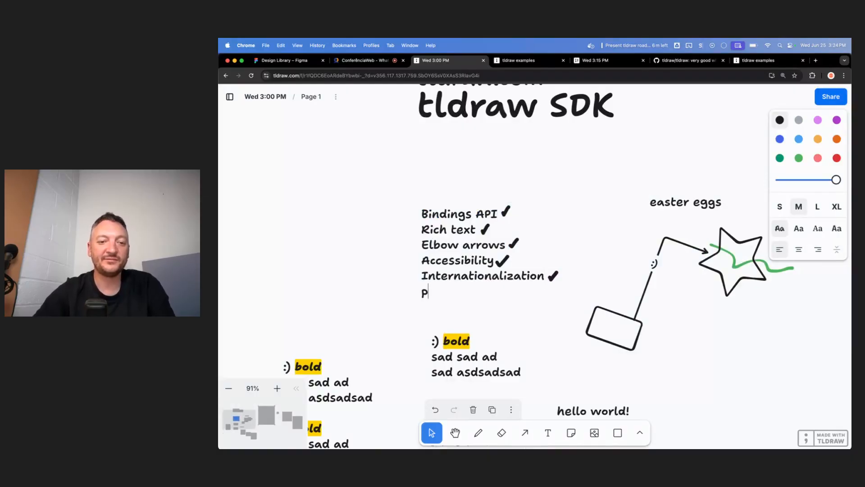
{"action": "type", "text": "erformance"}
Capitalize the new line's first letter and extend it to read "Performance / user experience"
{"action": "key", "text": "super+Left"}
{"action": "key", "text": "shift+Right"}
{"action": "type", "text": "OP"}
{"action": "key", "text": "BackSpace"}
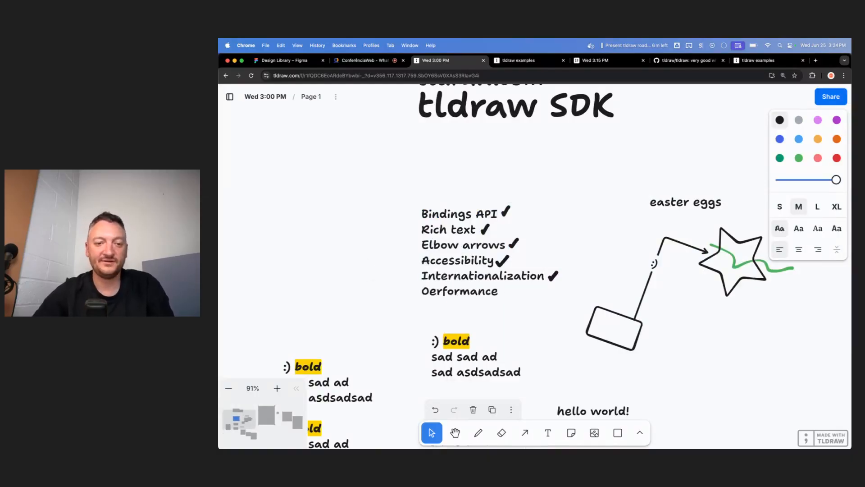
{"action": "key", "text": "BackSpace"}
{"action": "type", "text": "P"}
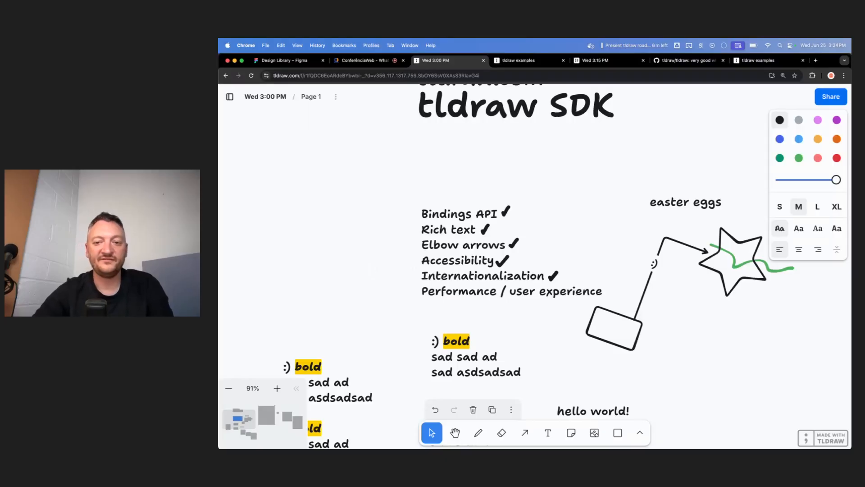
Move the easter eggs label with its rectangle, arrow and star farther right of the feature list, and clear the selection
{"action": "left_click", "coordinate": [629, 268]}
{"action": "left_click_drag", "start_coordinate": [609, 190], "coordinate": [761, 333]}
{"action": "mouse_move", "coordinate": [710, 280]}
{"action": "left_mouse_down"}
{"action": "mouse_move", "coordinate": [756, 342]}
{"action": "mouse_move", "coordinate": [743, 296]}
{"action": "mouse_move", "coordinate": [680, 267]}
{"action": "mouse_move", "coordinate": [680, 255]}
{"action": "left_mouse_up"}
{"action": "scroll", "coordinate": [756, 341], "scroll_direction": "right", "scroll_amount": 1}
{"action": "scroll", "coordinate": [752, 329], "scroll_direction": "right", "scroll_amount": 1}
{"action": "scroll", "coordinate": [721, 284], "scroll_direction": "right", "scroll_amount": 2}
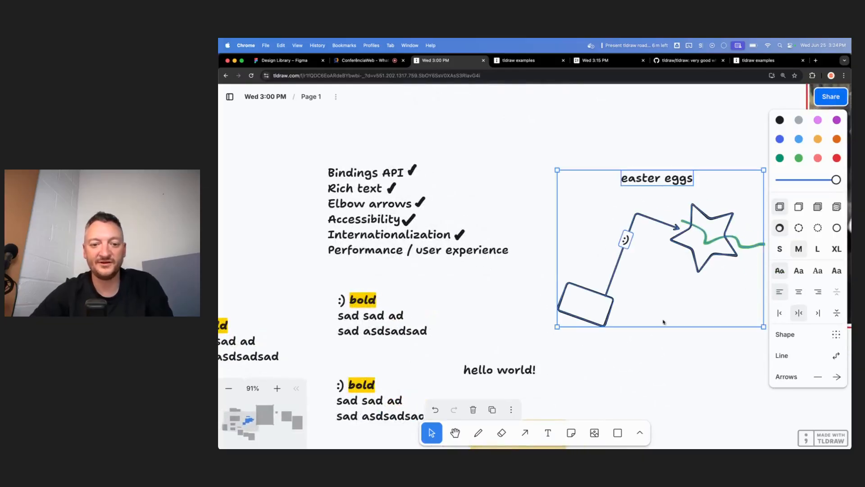
{"action": "left_click", "coordinate": [522, 346]}
{"action": "scroll", "coordinate": [553, 386], "scroll_direction": "left", "scroll_amount": 2}
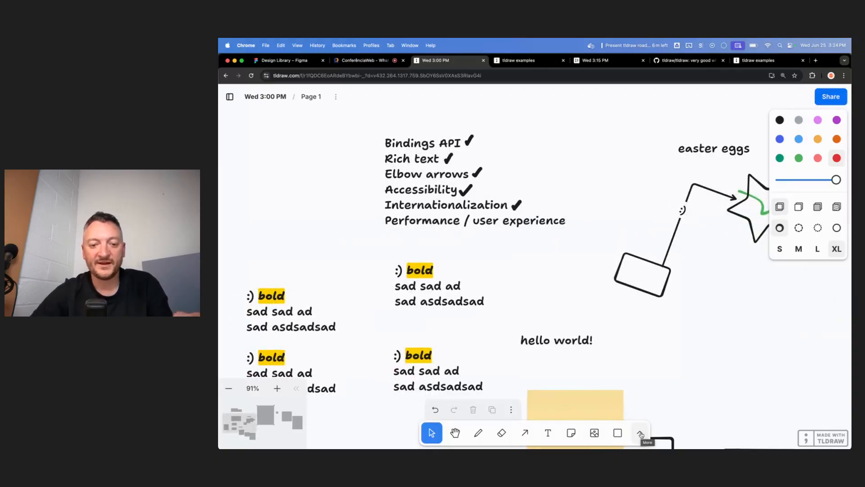
{"action": "left_click", "coordinate": [641, 434]}
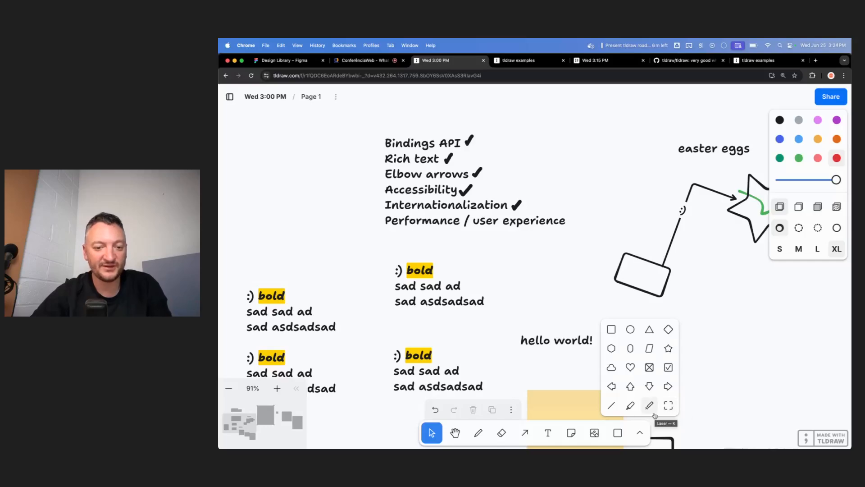
{"action": "left_click", "coordinate": [558, 377]}
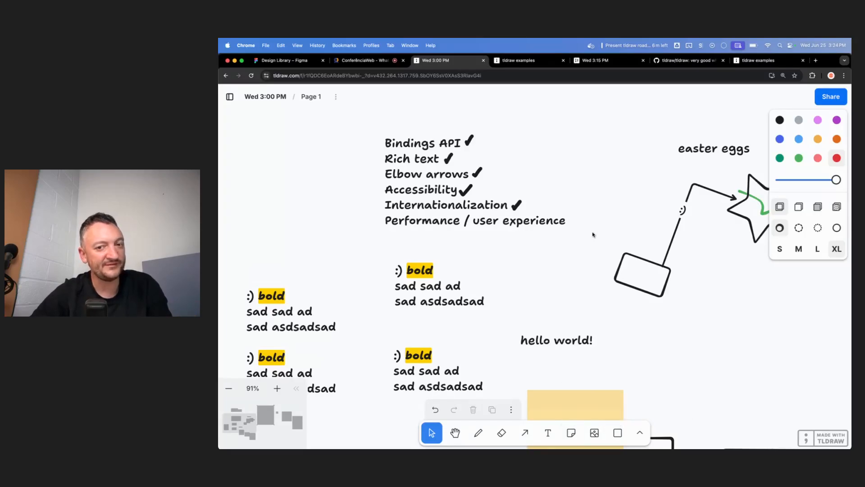
Duplicate the yellow "asdsadsad" sticky note into the empty area below the existing drawings
{"action": "scroll", "coordinate": [579, 309], "scroll_direction": "down", "scroll_amount": 6}
{"action": "left_click_drag", "start_coordinate": [568, 196], "coordinate": [496, 248], "text": "alt"}
{"action": "scroll", "coordinate": [552, 376], "scroll_direction": "down", "scroll_amount": 4}
Add two blank sticky notes right of the duplicate and two in a row below, and move the last one to that row's right end
{"action": "left_click", "coordinate": [530, 232]}
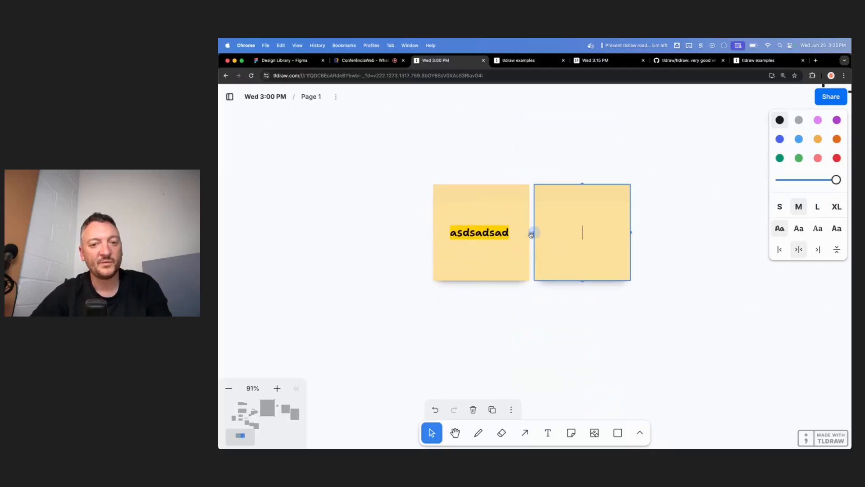
{"action": "left_click", "coordinate": [631, 232]}
{"action": "left_click", "coordinate": [682, 282]}
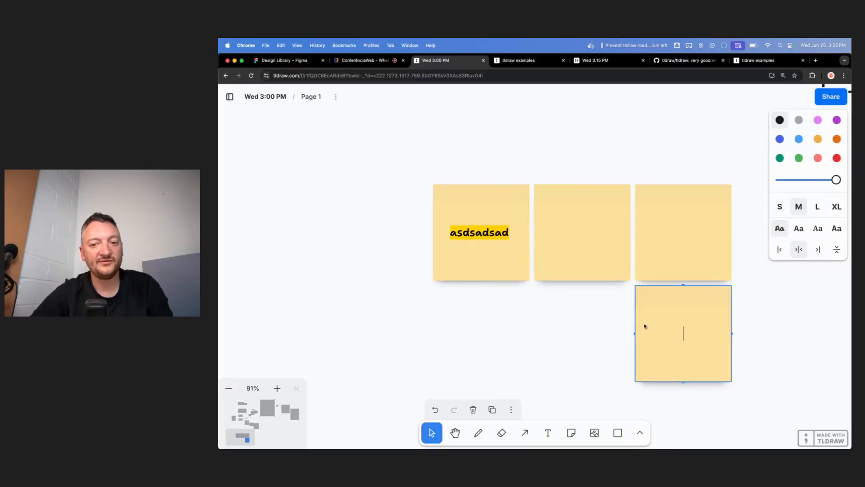
{"action": "left_click", "coordinate": [633, 335]}
{"action": "scroll", "coordinate": [502, 272], "scroll_direction": "down", "scroll_amount": 5}
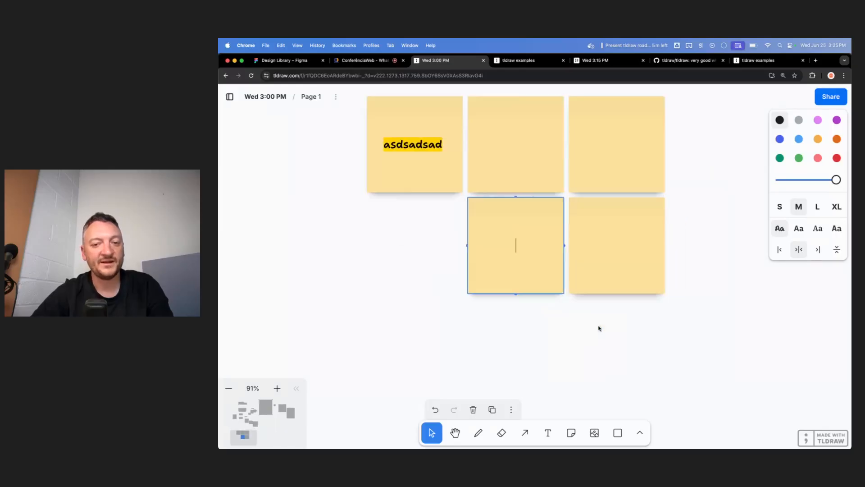
{"action": "left_click_drag", "start_coordinate": [515, 261], "coordinate": [717, 251]}
Enter the sample text "sjdsaljdksaldadass" in the sticky note below the third one, and delete the long last word entered after it
{"action": "left_click", "coordinate": [634, 244]}
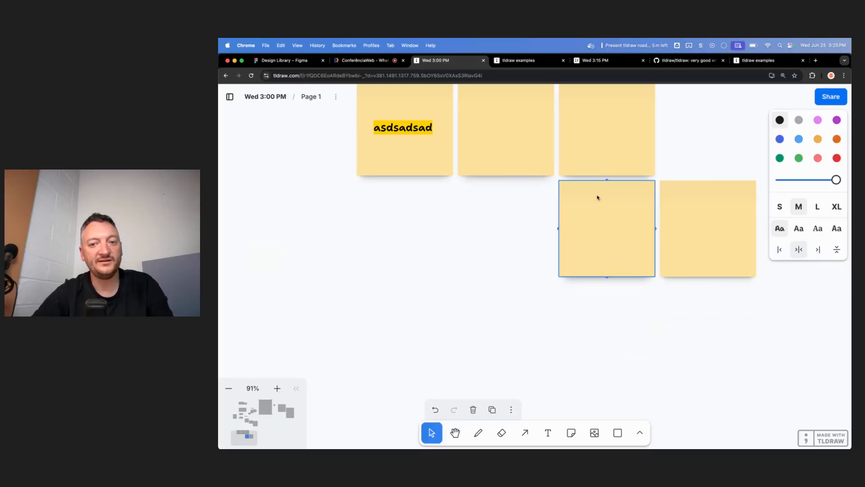
{"action": "type", "text": "sjdsaljdksald"}
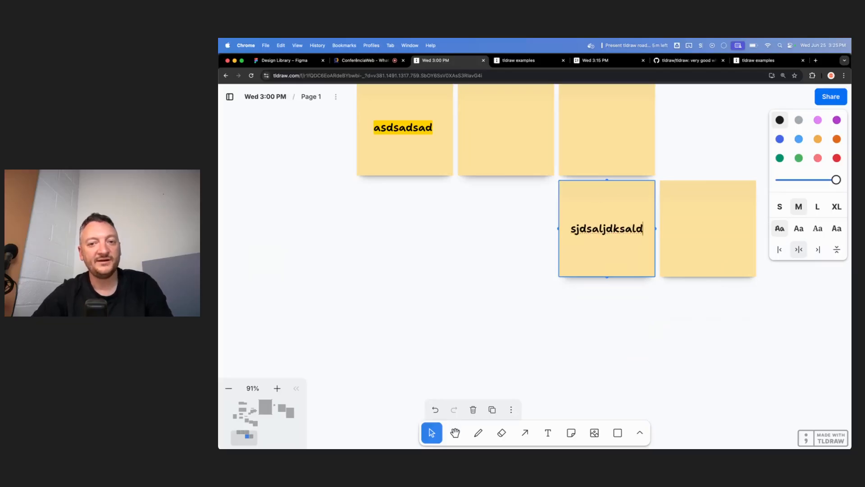
{"action": "type", "text": "adass sk"}
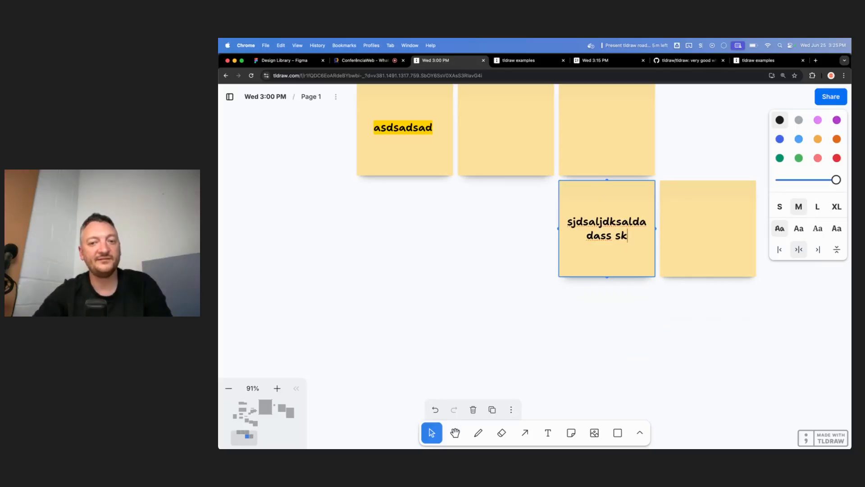
{"action": "type", "text": "dskjdkkkkksdsssssssssssssss"}
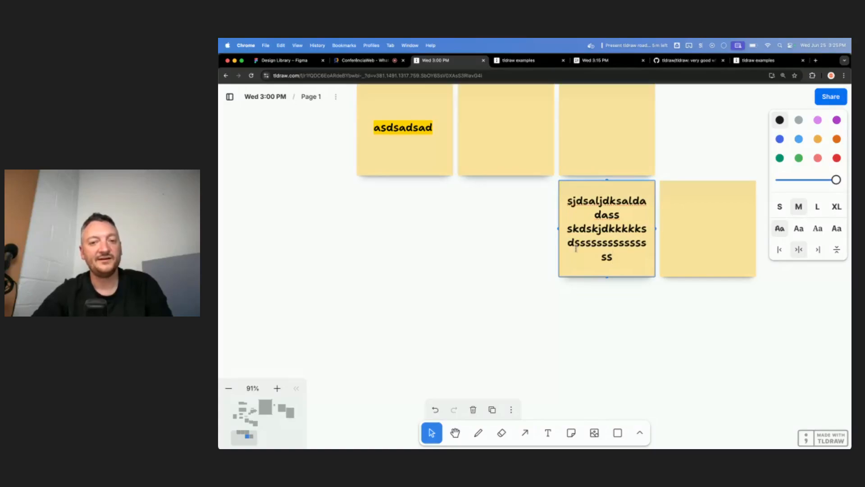
{"action": "key", "text": "alt+shift+Left"}
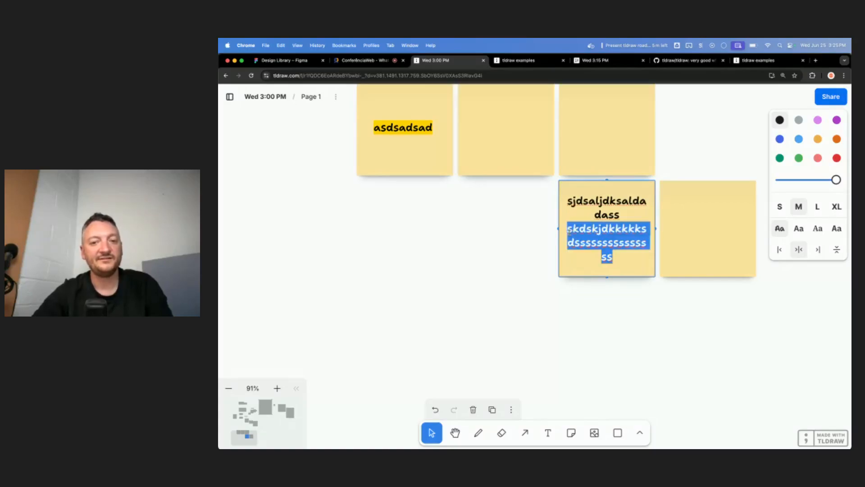
{"action": "key", "text": "BackSpace"}
{"action": "key", "text": "Escape"}
{"action": "left_click", "coordinate": [550, 245]}
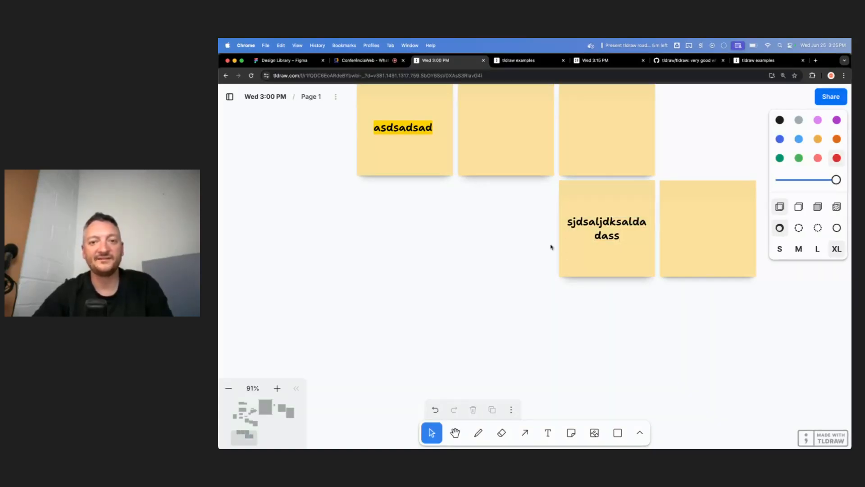
Select the blank sticky note at the right end of the lower row and switch to the tldraw examples tab
{"action": "left_click", "coordinate": [705, 236]}
{"action": "left_click", "coordinate": [526, 60]}
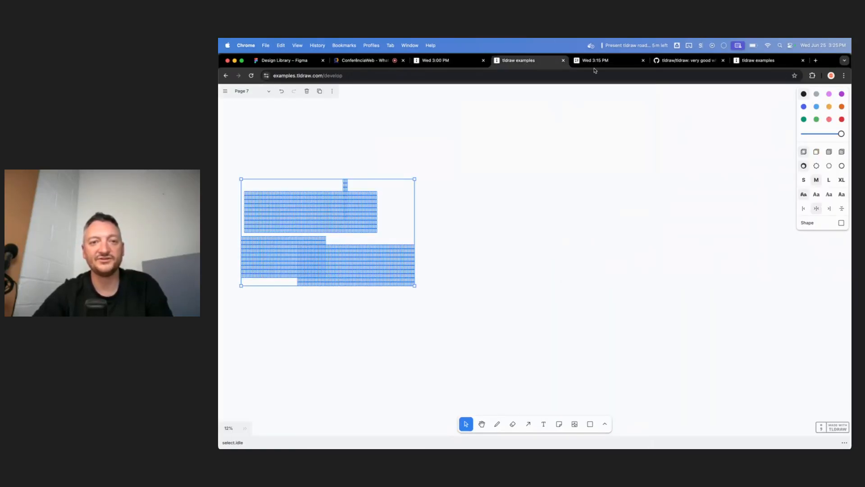
Add a sticky note on the empty canvas at 100% zoom with the text "I love living in the city of amsterdammmmmmm"
{"action": "double_click", "coordinate": [229, 428]}
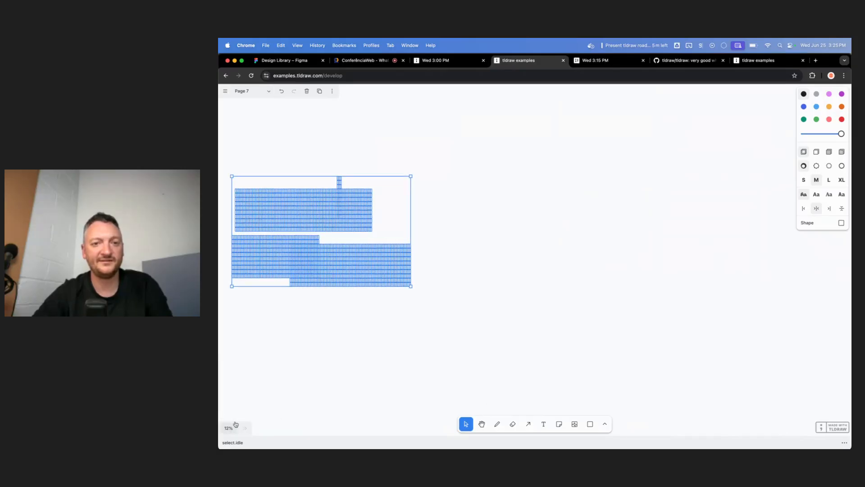
{"action": "key", "text": "n"}
{"action": "left_click", "coordinate": [456, 176]}
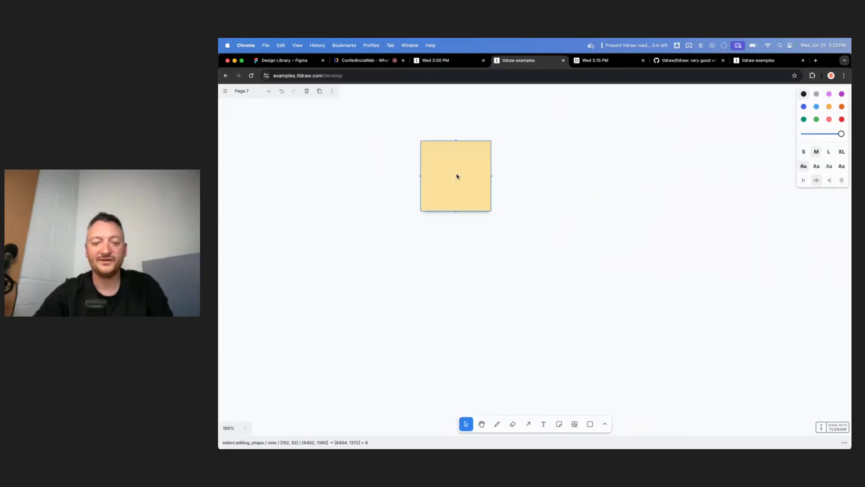
{"action": "type", "text": "I love in th"}
{"action": "key", "text": "alt+shift+Left"}
{"action": "key", "text": "alt+shift+Left"}
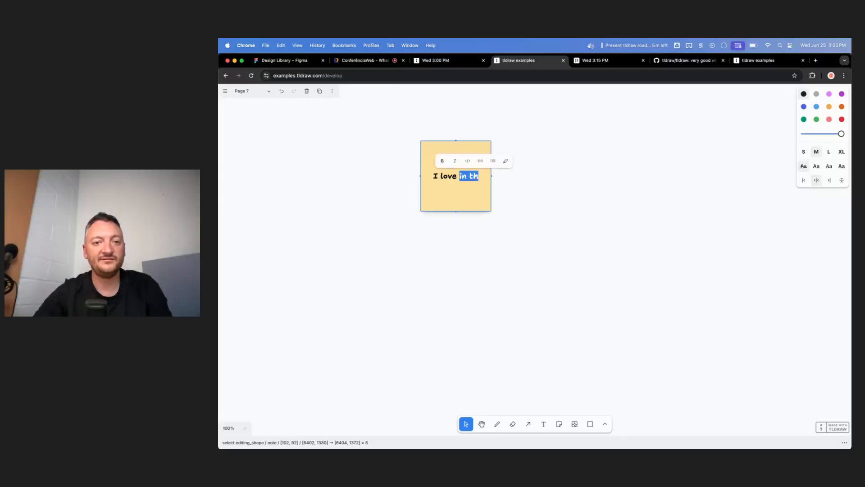
{"action": "type", "text": "living in the city of"}
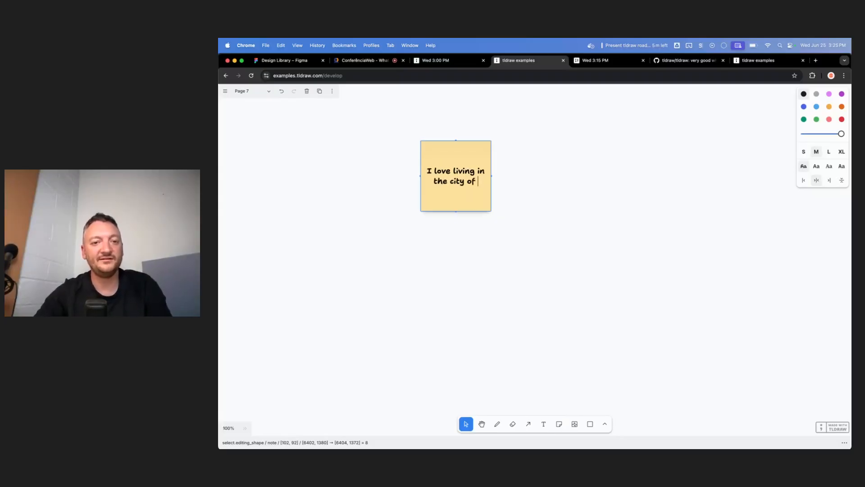
{"action": "type", "text": " amsterdammmmmmm"}
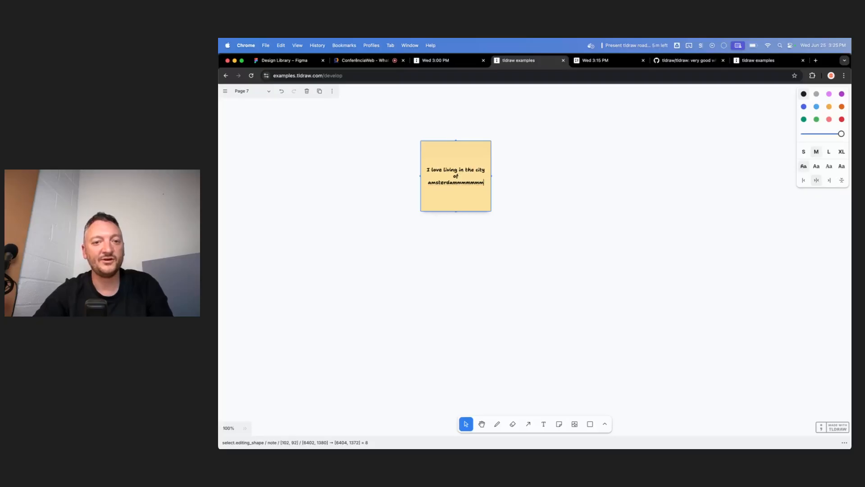
Trim the trailing m's from the note's last word and lengthen it again with "mmmmm"
{"action": "key", "text": "BackSpace"}
{"action": "key", "text": "BackSpace"}
{"action": "key", "text": "BackSpace"}
{"action": "key", "text": "BackSpace"}
{"action": "key", "text": "BackSpace"}
{"action": "type", "text": "<"}
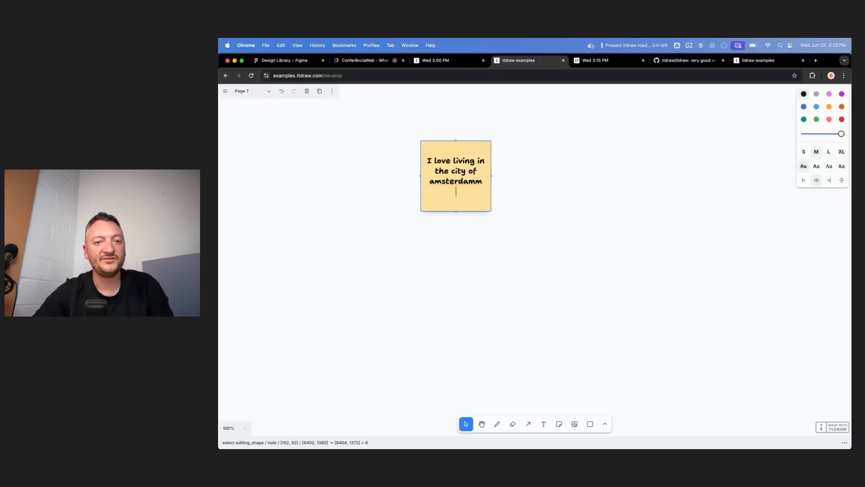
{"action": "key", "text": "BackSpace"}
{"action": "type", "text": "mmmmm"}
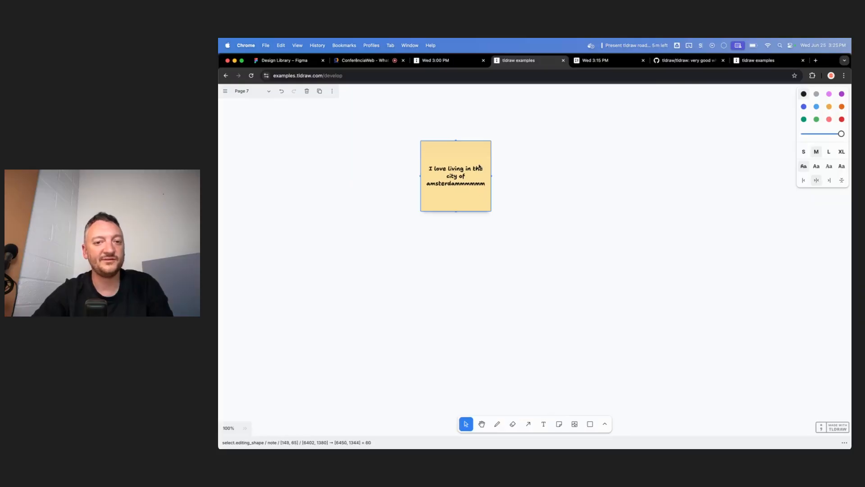
Remove the trailing m's from the note's last word once more and append "mmmm"
{"action": "scroll", "coordinate": [467, 169], "scroll_direction": "up", "scroll_amount": 10}
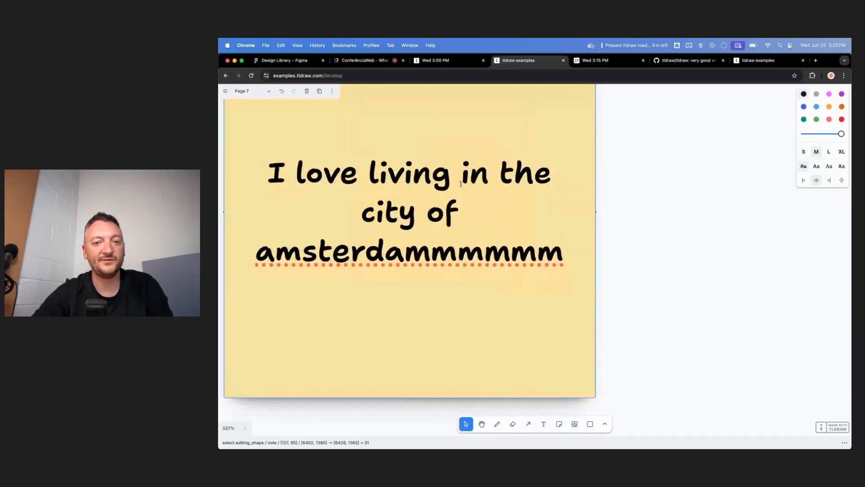
{"action": "key", "text": "BackSpace"}
{"action": "key", "text": "BackSpace"}
{"action": "key", "text": "BackSpace"}
{"action": "key", "text": "BackSpace"}
{"action": "key", "text": "BackSpace"}
{"action": "type", "text": "mmmm"}
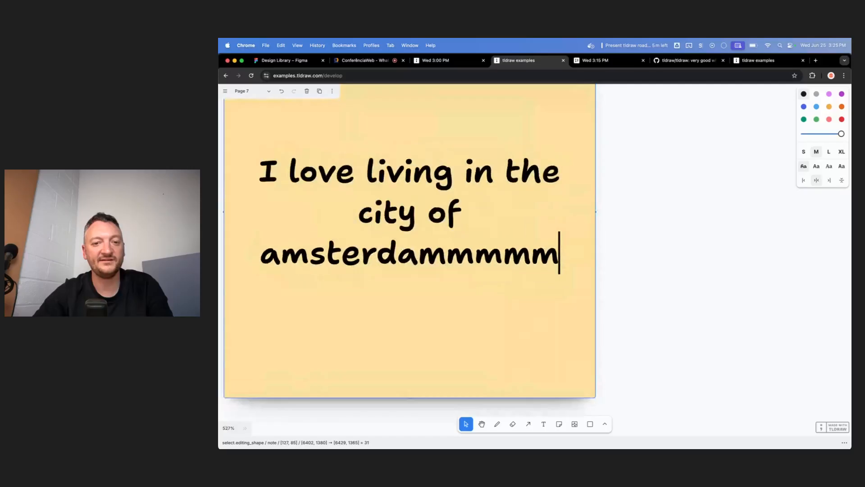
Add the filler words asd, asd, sa, das, d, asd, asdas, dsa and das on separate lines below the sentence
{"action": "key", "text": "Return"}
{"action": "type", "text": "asd asd sa das d asd asd"}
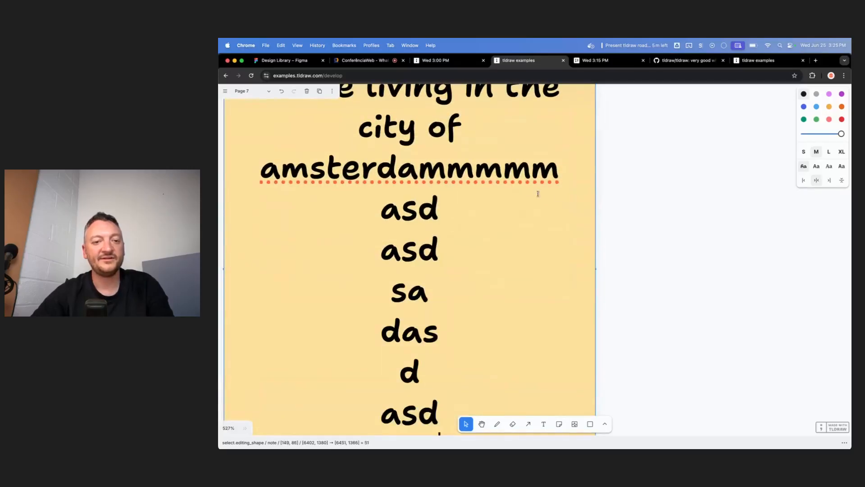
{"action": "scroll", "coordinate": [562, 198], "scroll_direction": "down", "scroll_amount": 7}
{"action": "type", "text": "as"}
{"action": "key", "text": "Return"}
{"action": "type", "text": "dsa"}
{"action": "key", "text": "Return"}
{"action": "type", "text": "das"}
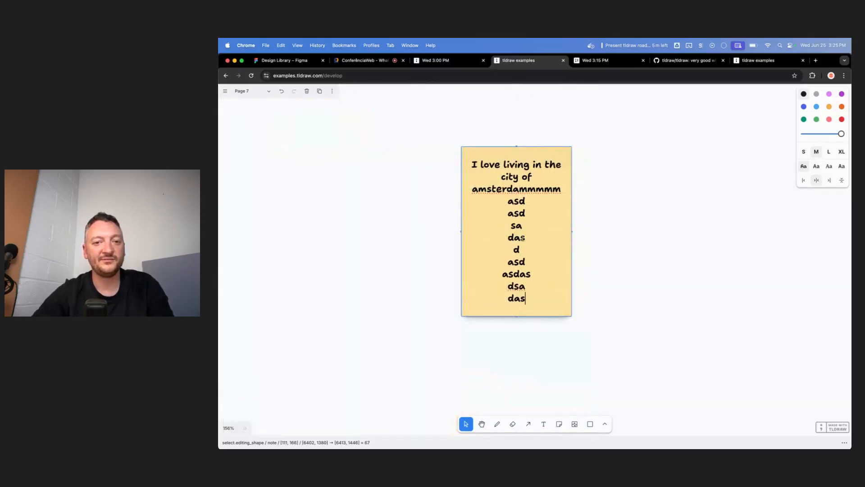
Replace the long word after "the city of" with "sdsdsdsdsdsdsds"
{"action": "key", "text": "ctrl+a"}
{"action": "double_click", "coordinate": [538, 189]}
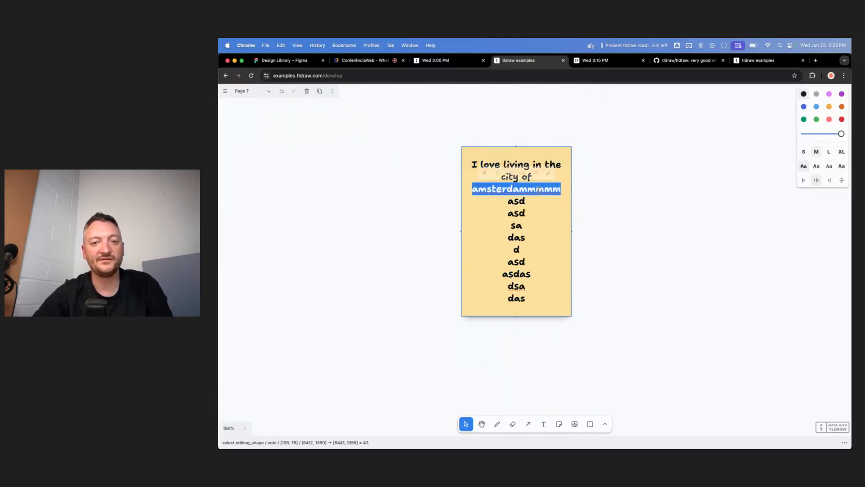
{"action": "key", "text": "BackSpace"}
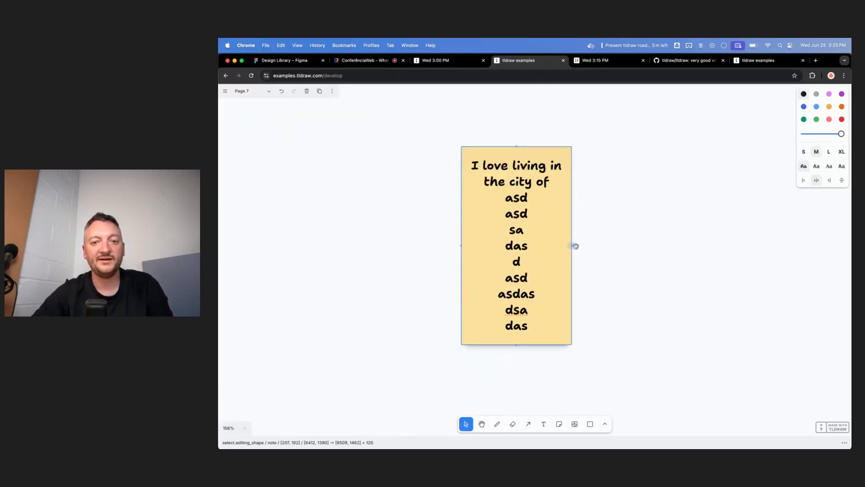
{"action": "type", "text": "sdsdsd"}
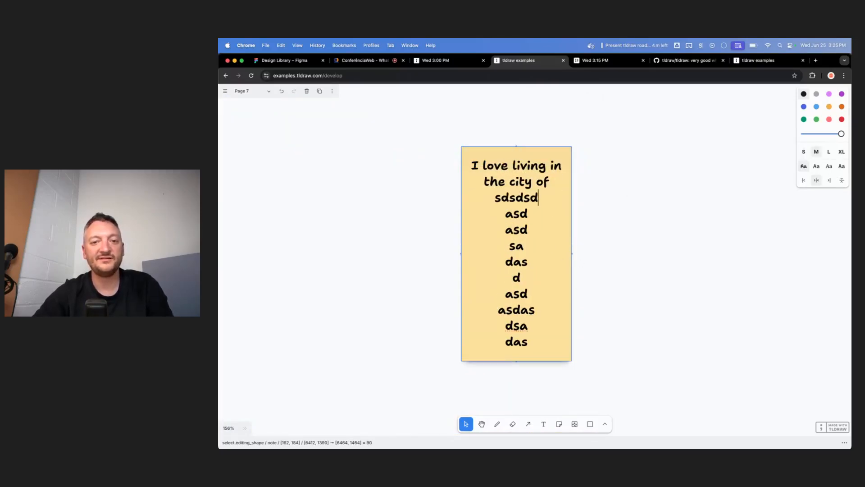
{"action": "type", "text": "sdsdsdsds"}
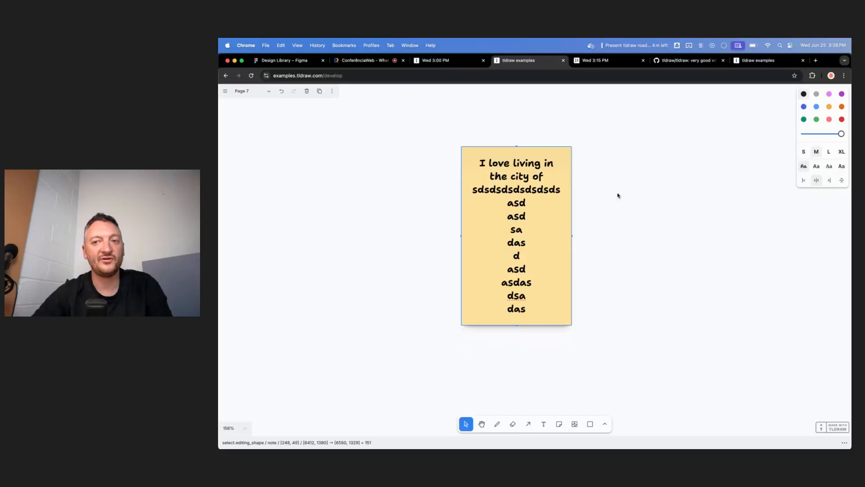
Move the sticky note slightly down and right, and place a duplicate directly to its right as an adjoining note
{"action": "left_click", "coordinate": [636, 249]}
{"action": "left_click", "coordinate": [527, 179]}
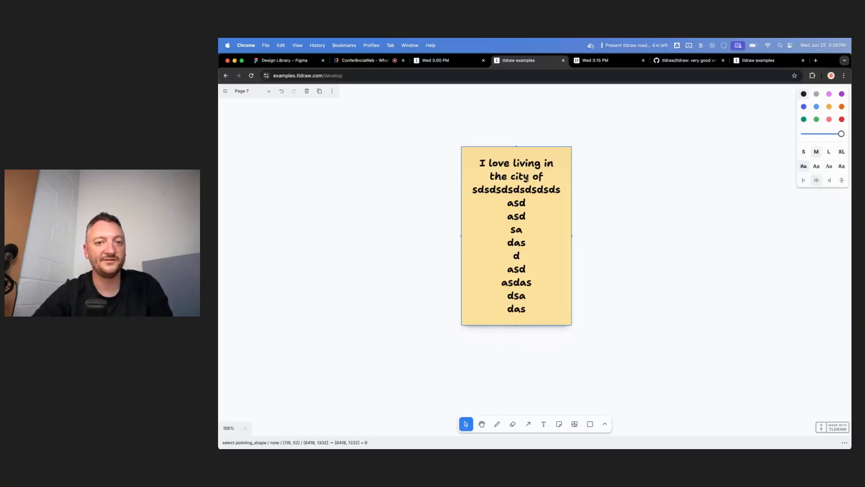
{"action": "left_click_drag", "start_coordinate": [527, 179], "coordinate": [546, 210]}
{"action": "key", "text": "super+d"}
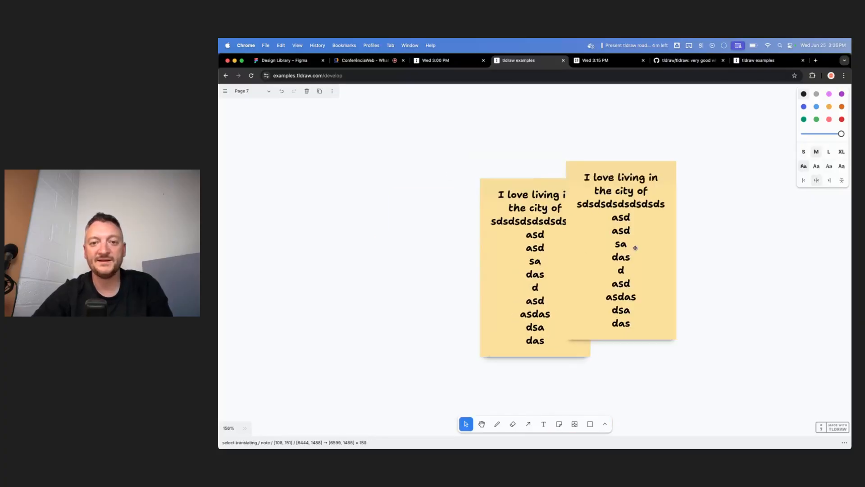
{"action": "left_click_drag", "start_coordinate": [498, 168], "coordinate": [649, 250]}
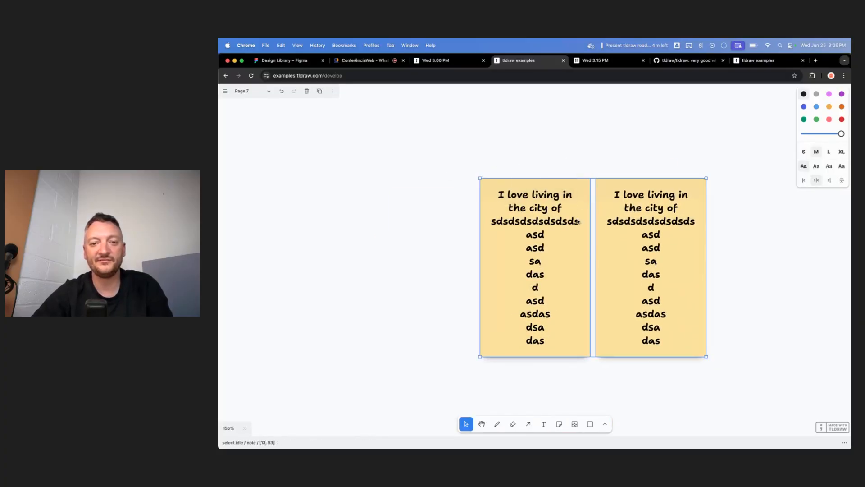
Rotate the two notes together by about 45 degrees and snap a duplicate of the pair onto the upper end of the diagonal row
{"action": "left_click_drag", "start_coordinate": [472, 177], "coordinate": [572, 118]}
{"action": "key", "text": "super+d"}
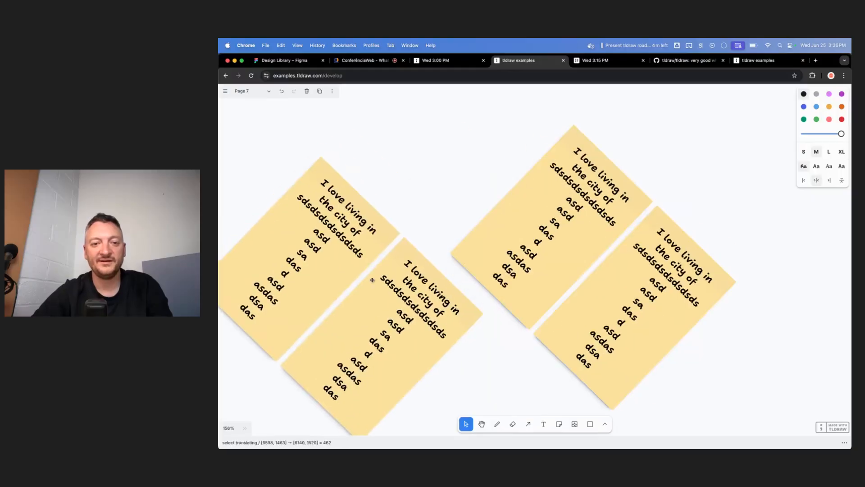
{"action": "left_click_drag", "start_coordinate": [399, 337], "coordinate": [473, 217]}
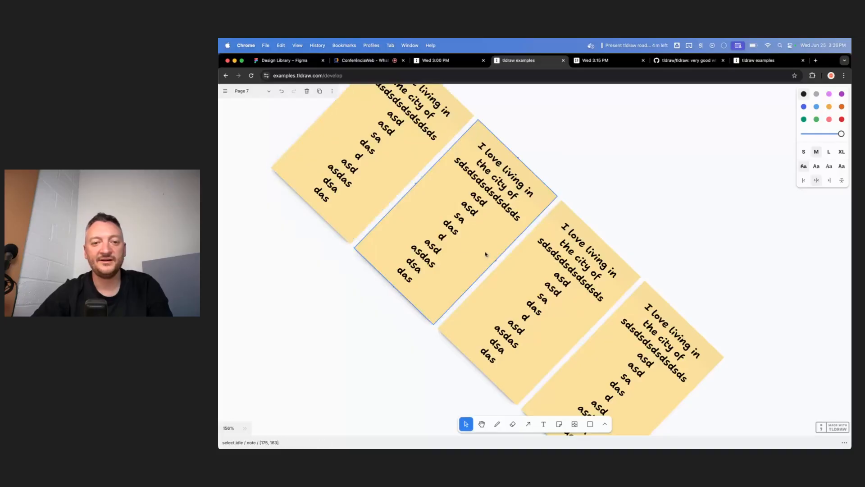
Place an upright copy of a note beside the diagonal row's lower end, and move it together with the nearest tilted note away from the row
{"action": "left_click_drag", "start_coordinate": [486, 251], "coordinate": [635, 240]}
{"action": "left_click_drag", "start_coordinate": [635, 113], "coordinate": [554, 147]}
{"action": "left_click_drag", "start_coordinate": [609, 224], "coordinate": [759, 255]}
{"action": "left_click", "coordinate": [599, 224], "text": "shift"}
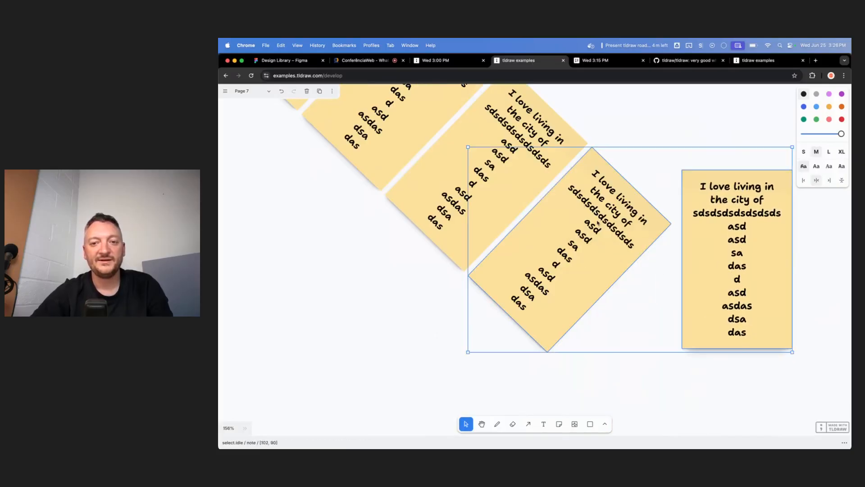
{"action": "left_click_drag", "start_coordinate": [541, 223], "coordinate": [590, 242]}
{"action": "left_click", "coordinate": [565, 130]}
Clear all text from the upright sticky note and move it right, farther from the tilted note
{"action": "scroll", "coordinate": [624, 289], "scroll_direction": "right", "scroll_amount": 3}
{"action": "scroll", "coordinate": [625, 289], "scroll_direction": "up", "scroll_amount": 3}
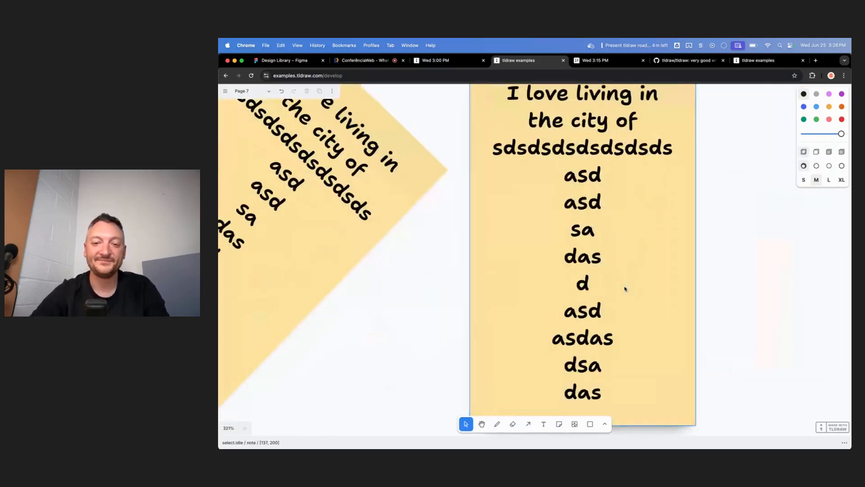
{"action": "double_click", "coordinate": [625, 285]}
{"action": "key", "text": "BackSpace"}
{"action": "key", "text": "Escape"}
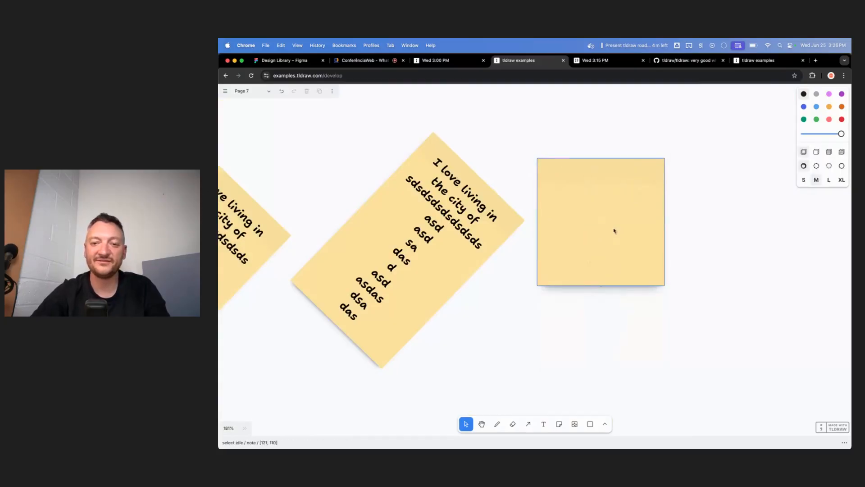
{"action": "scroll", "coordinate": [670, 238], "scroll_direction": "right", "scroll_amount": 5}
{"action": "left_click_drag", "start_coordinate": [614, 232], "coordinate": [534, 236]}
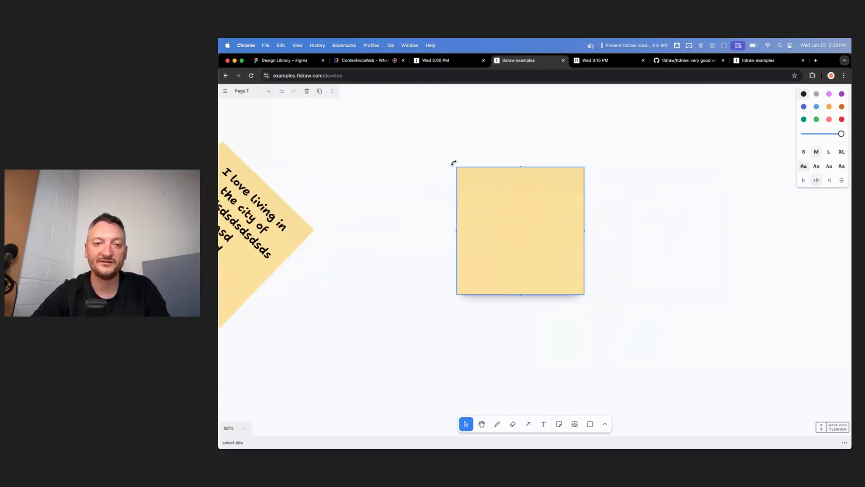
Place a second blank sticky note directly right of the blank one and switch to the web conference tab
{"action": "left_click_drag", "start_coordinate": [453, 163], "coordinate": [636, 195]}
{"action": "left_click", "coordinate": [547, 115]}
{"action": "scroll", "coordinate": [532, 102], "scroll_direction": "right", "scroll_amount": 2}
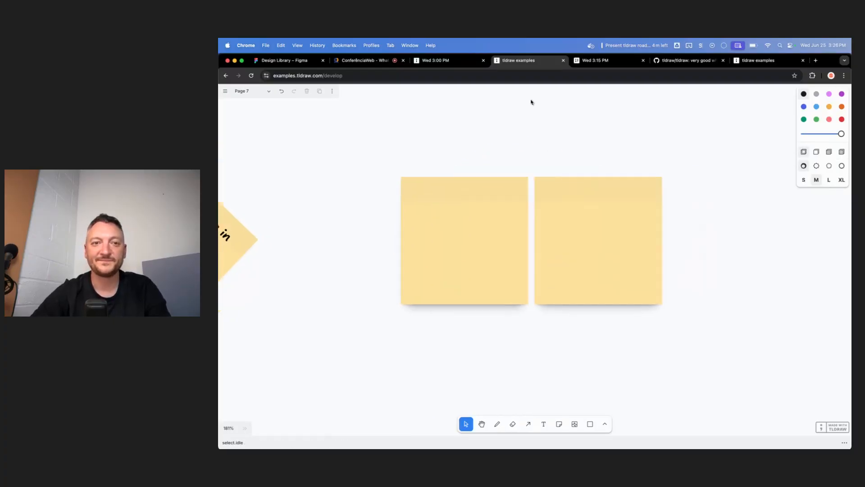
{"action": "left_click", "coordinate": [363, 60]}
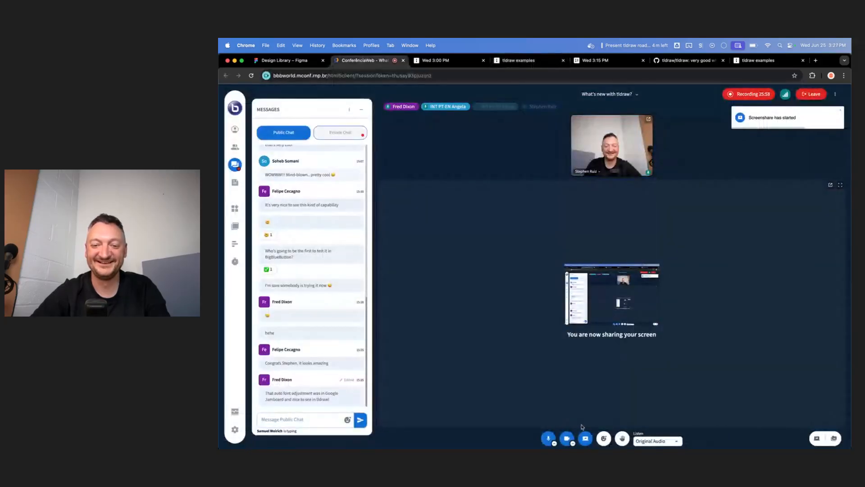